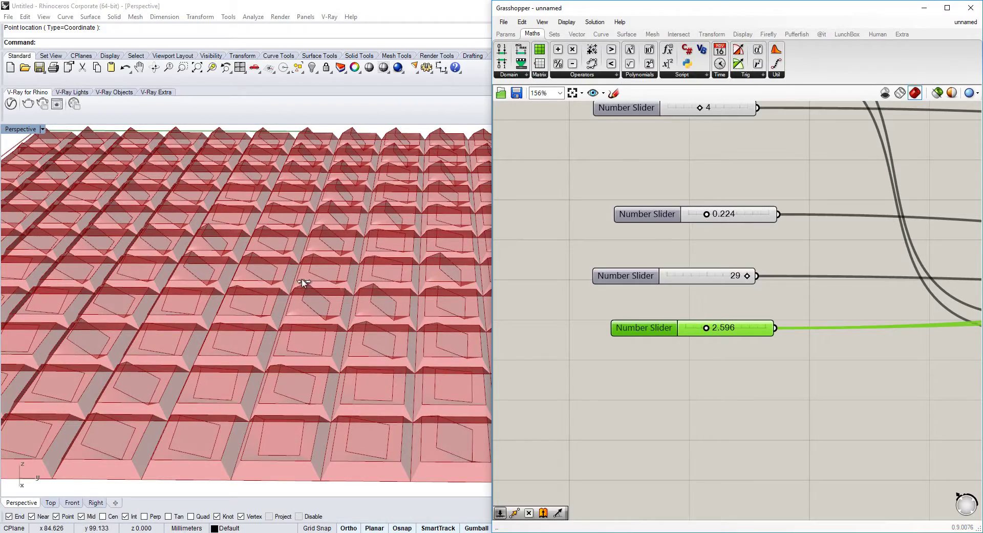
# Step: Examine the finished panel pattern in the perspective viewport and the component layout of its Grasshopper definition
pyautogui.moveTo(302, 281)
pyautogui.mouseDown(button='right')
pyautogui.moveTo(331, 320)
pyautogui.moveTo(324, 353)
pyautogui.moveTo(362, 340)
pyautogui.moveTo(410, 349)
pyautogui.moveTo(335, 357)
pyautogui.mouseUp(button='right')
pyautogui.scroll(-5, 249, 298)
pyautogui.scroll(5, 248, 297)
pyautogui.moveTo(247, 296); pyautogui.dragTo(461, 247, button='right')
pyautogui.scroll(-2, 684, 158)
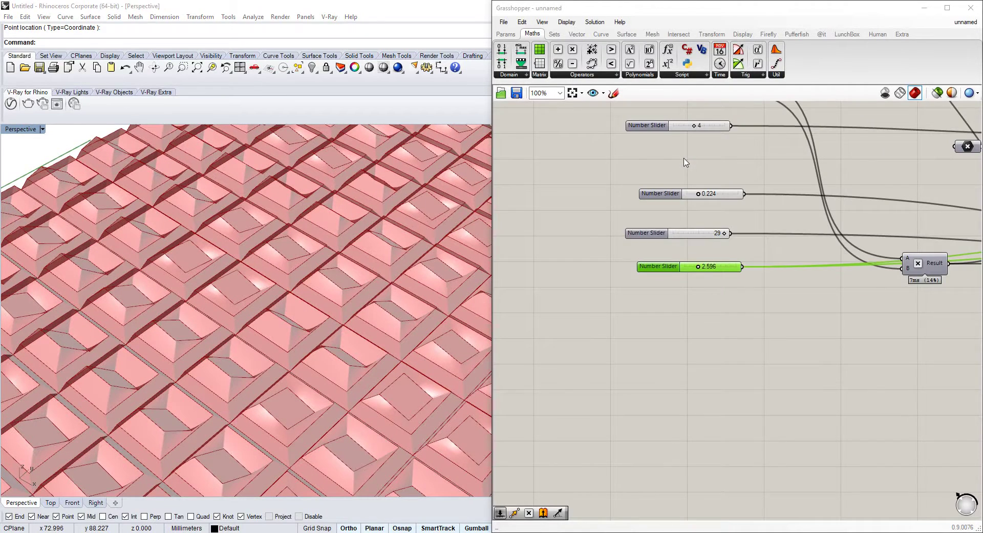
pyautogui.moveTo(684, 158); pyautogui.dragTo(672, 247, button='right')
pyautogui.scroll(-1, 684, 165)
pyautogui.moveTo(685, 165); pyautogui.dragTo(664, 185, button='right')
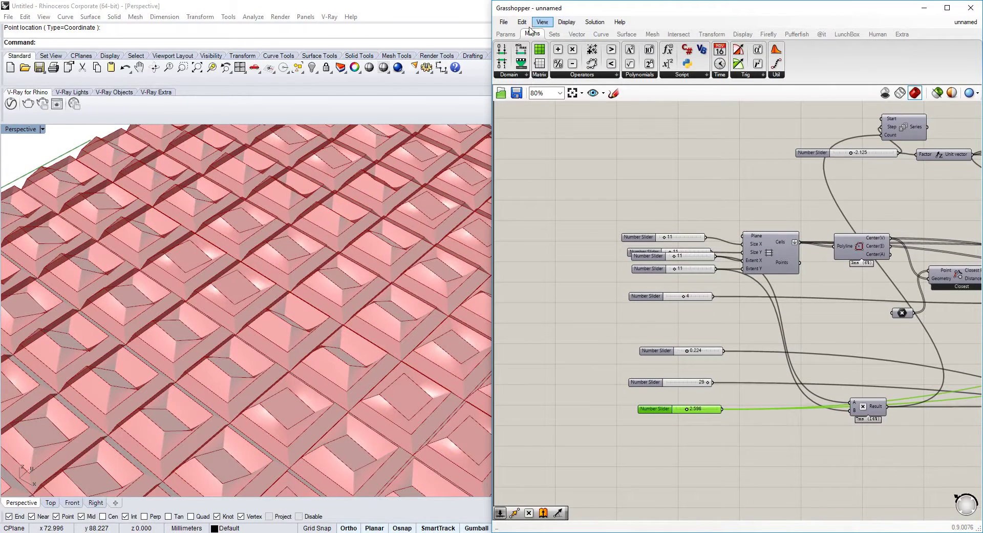
# Step: Start a new, empty Grasshopper definition and bring the world axes into view in the perspective viewport
pyautogui.click(503, 22)
pyautogui.click(534, 34)
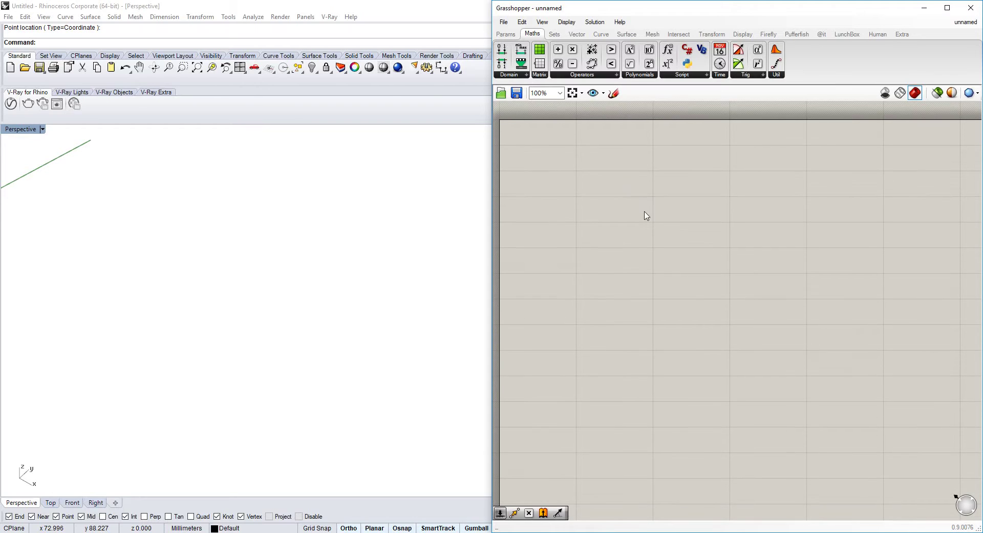
pyautogui.moveTo(153, 281); pyautogui.dragTo(302, 286, button='right')
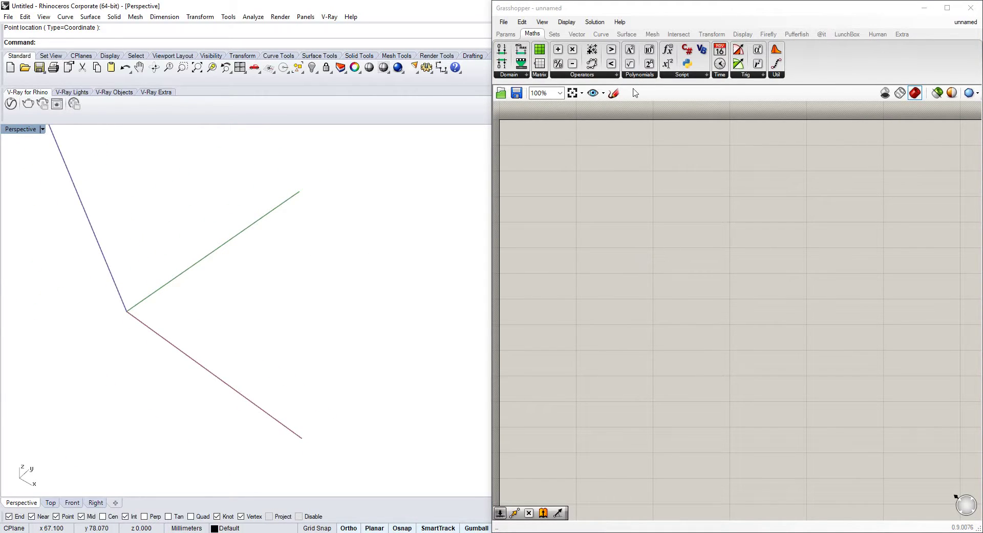
# Step: Sketch a black freehand perspective grid with three rows and three columns of cells on the canvas
pyautogui.click(614, 92)
pyautogui.moveTo(551, 268); pyautogui.dragTo(650, 205)
pyautogui.moveTo(550, 269)
pyautogui.mouseDown()
pyautogui.moveTo(710, 276)
pyautogui.moveTo(661, 200)
pyautogui.mouseUp()
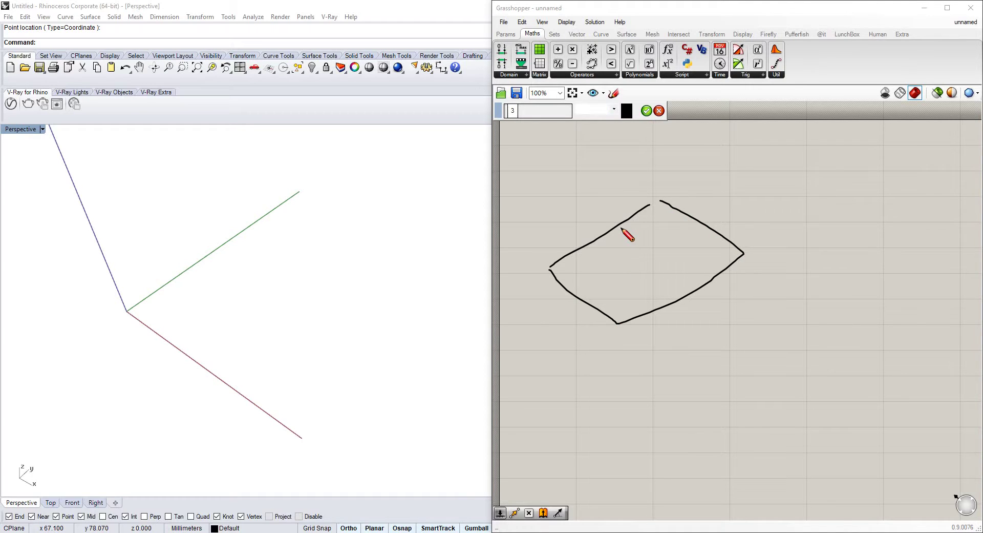
pyautogui.moveTo(621, 228); pyautogui.dragTo(709, 296)
pyautogui.moveTo(684, 214)
pyautogui.mouseDown()
pyautogui.moveTo(563, 292)
pyautogui.moveTo(720, 222)
pyautogui.mouseUp()
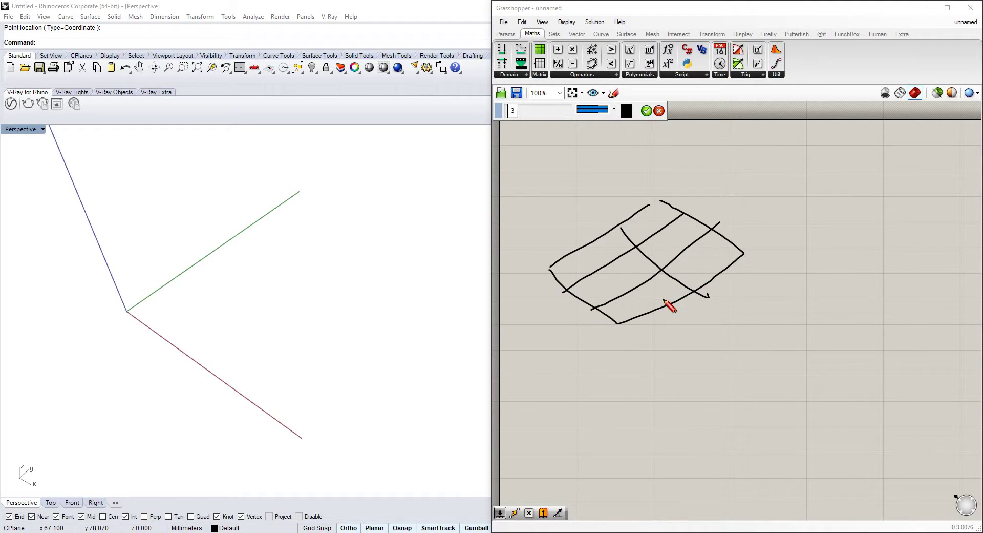
pyautogui.moveTo(662, 307); pyautogui.dragTo(597, 241)
# Step: Sketch a small red inset box with dashed vertical lines inside one cell of the drawn grid
pyautogui.click(628, 113)
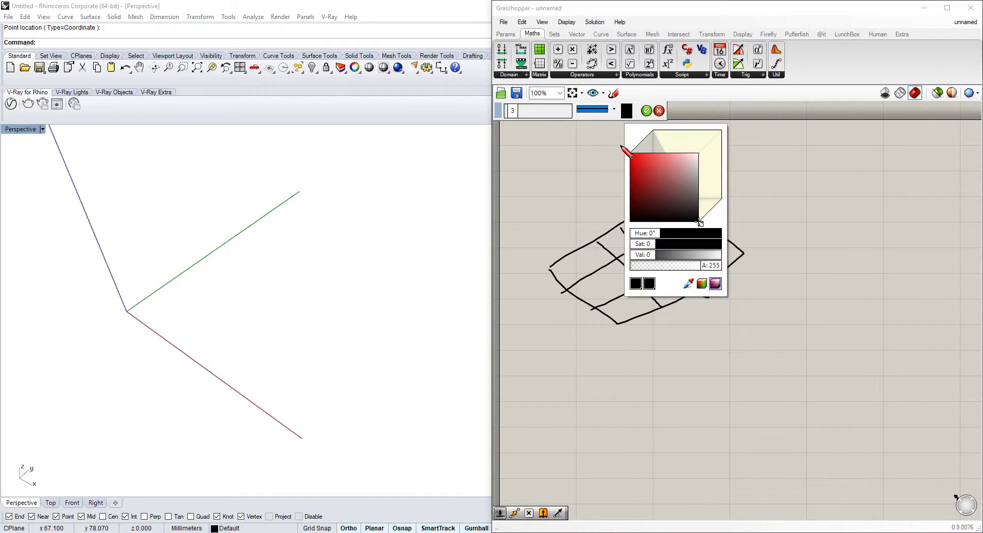
pyautogui.click(650, 175)
pyautogui.moveTo(575, 266); pyautogui.dragTo(598, 264)
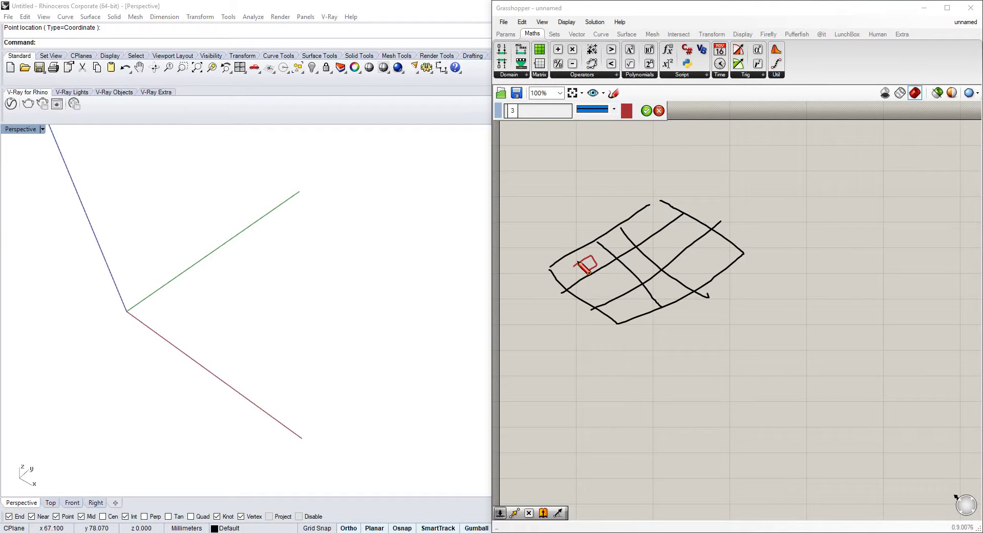
pyautogui.moveTo(578, 262); pyautogui.dragTo(577, 258)
pyautogui.scroll(5, 594, 267)
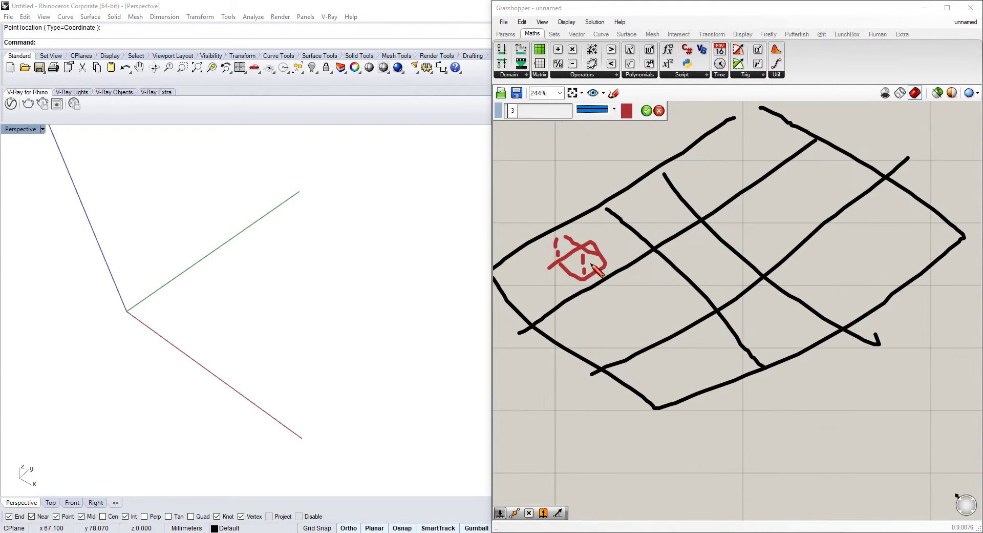
pyautogui.rightClick(600, 262)
pyautogui.click(601, 255)
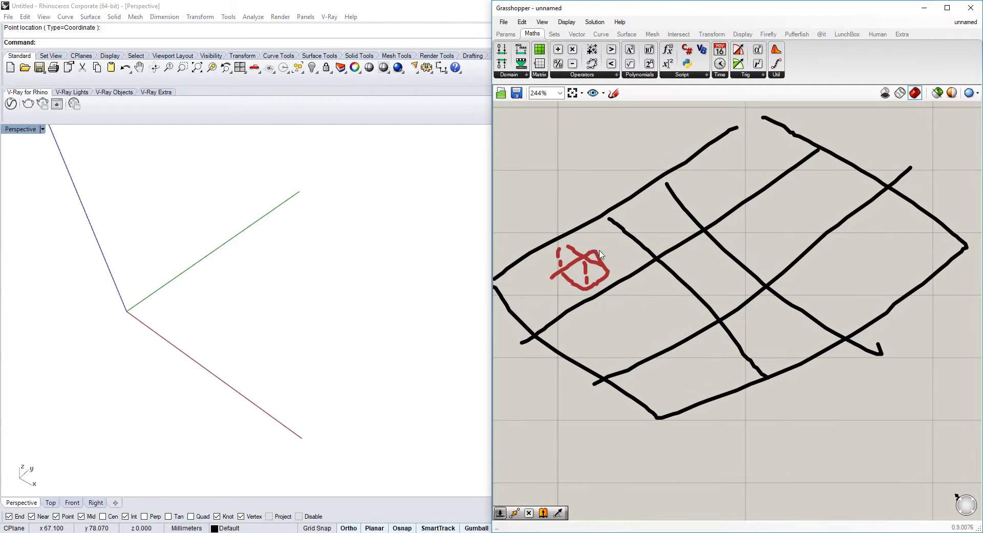
# Step: Sketch a rotated four-sided shape in teal, hue 180°, inside the cell next to the red box
pyautogui.click(614, 93)
pyautogui.click(608, 109)
pyautogui.click(554, 106)
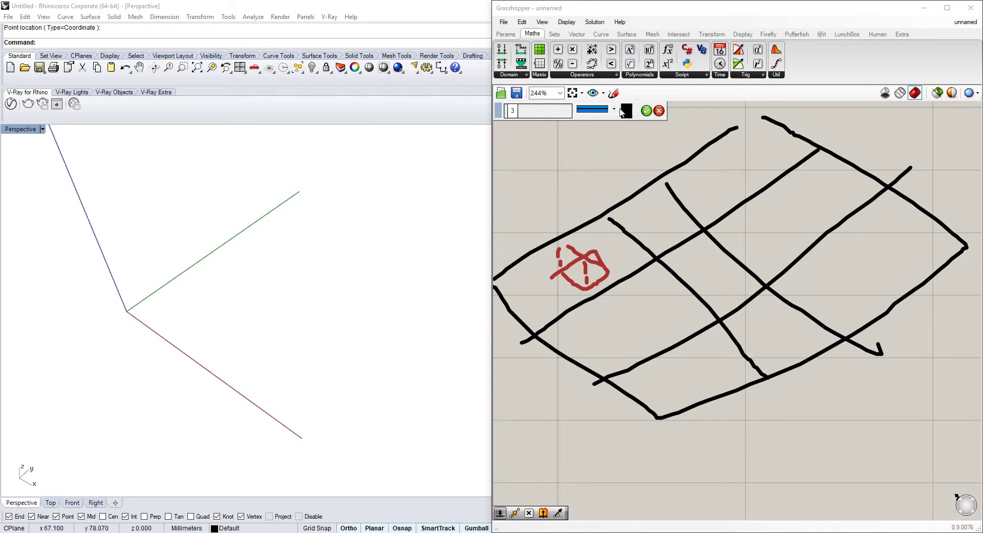
pyautogui.click(624, 111)
pyautogui.click(662, 172)
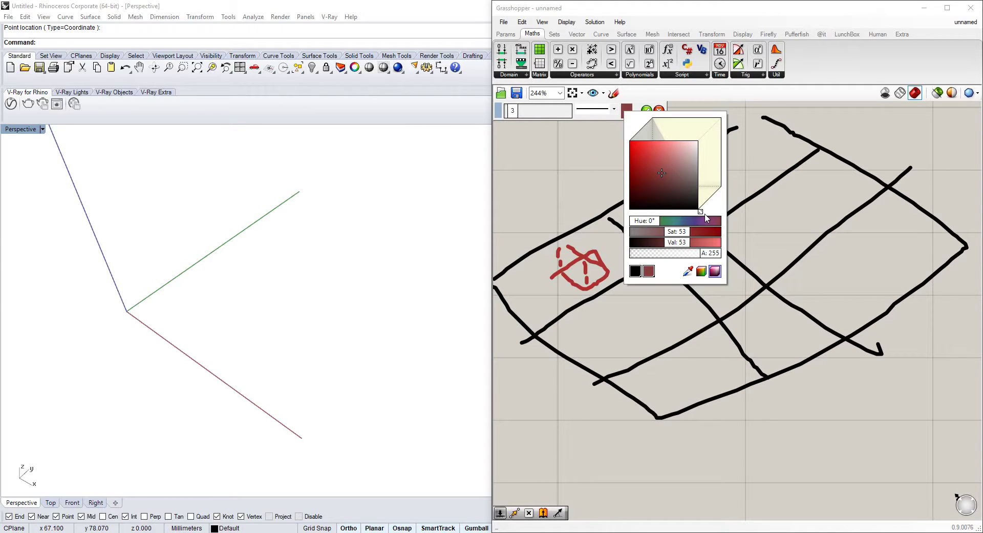
pyautogui.moveTo(705, 213); pyautogui.dragTo(680, 199)
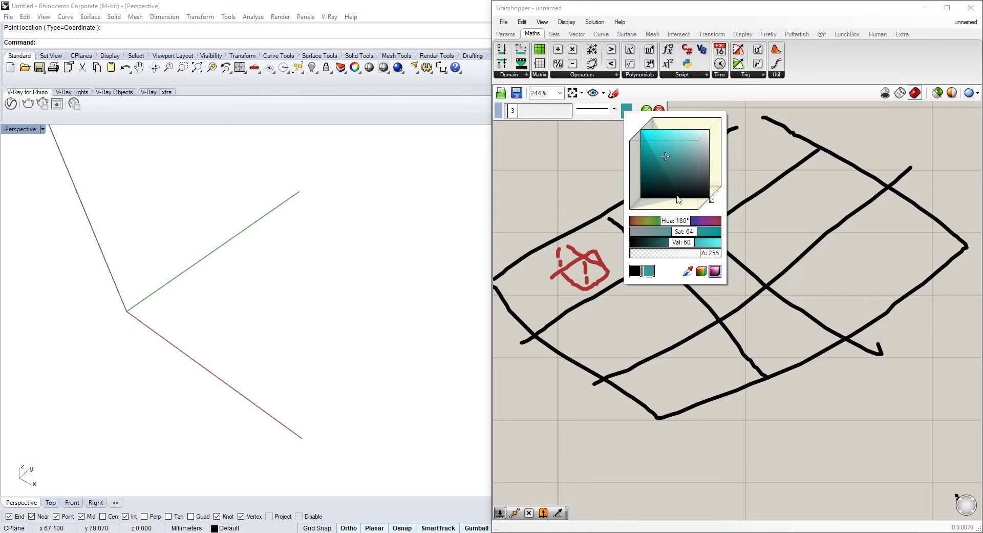
pyautogui.click(629, 318)
pyautogui.moveTo(601, 323); pyautogui.dragTo(608, 285)
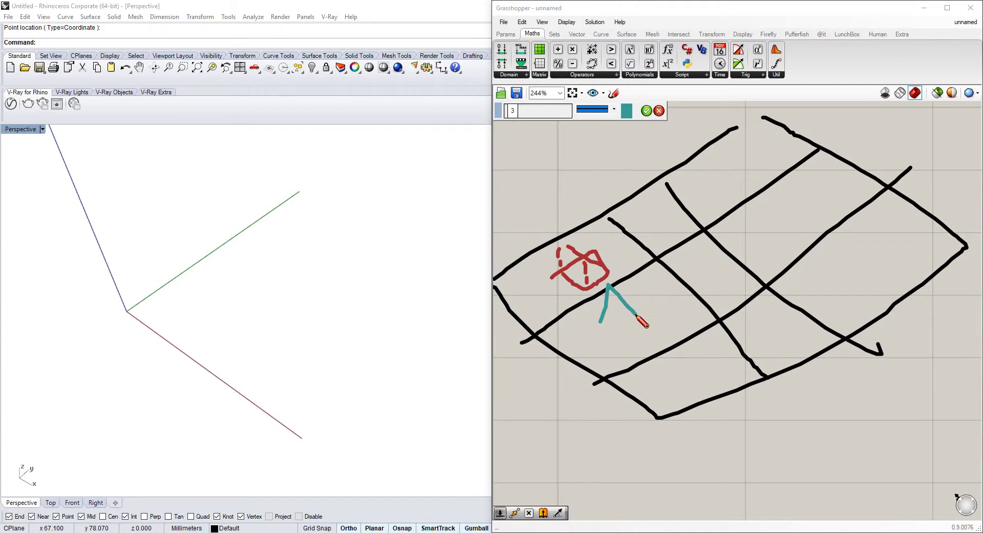
pyautogui.moveTo(603, 322)
pyautogui.mouseDown()
pyautogui.moveTo(595, 333)
pyautogui.moveTo(642, 325)
pyautogui.mouseUp()
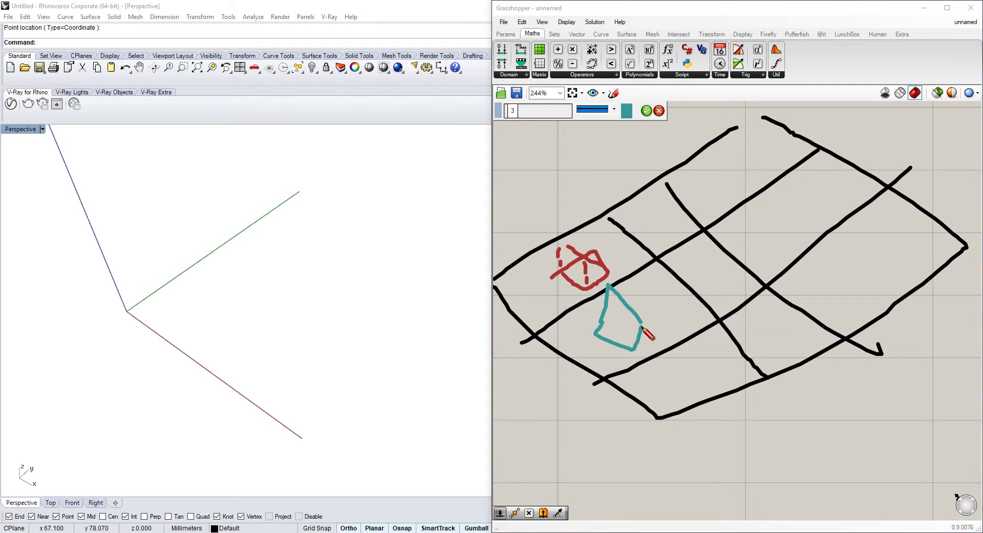
pyautogui.scroll(-4, 757, 274)
pyautogui.rightClick(744, 262)
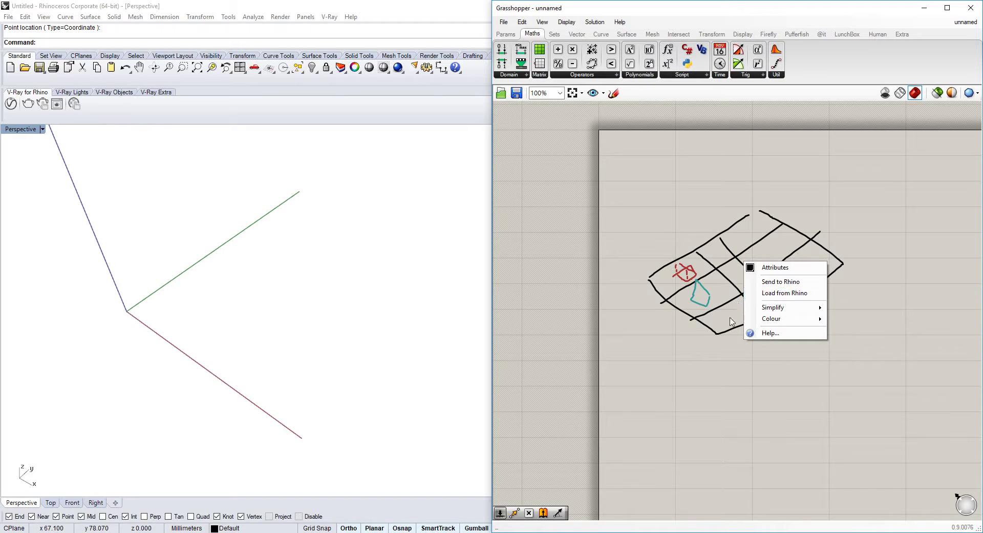
# Step: Place a Square grid component on an empty area of the canvas below the sketch
pyautogui.moveTo(724, 367)
pyautogui.mouseDown(button='right')
pyautogui.moveTo(670, 308)
pyautogui.moveTo(663, 266)
pyautogui.mouseUp(button='right')
pyautogui.scroll(5, 662, 266)
pyautogui.scroll(-2, 608, 181)
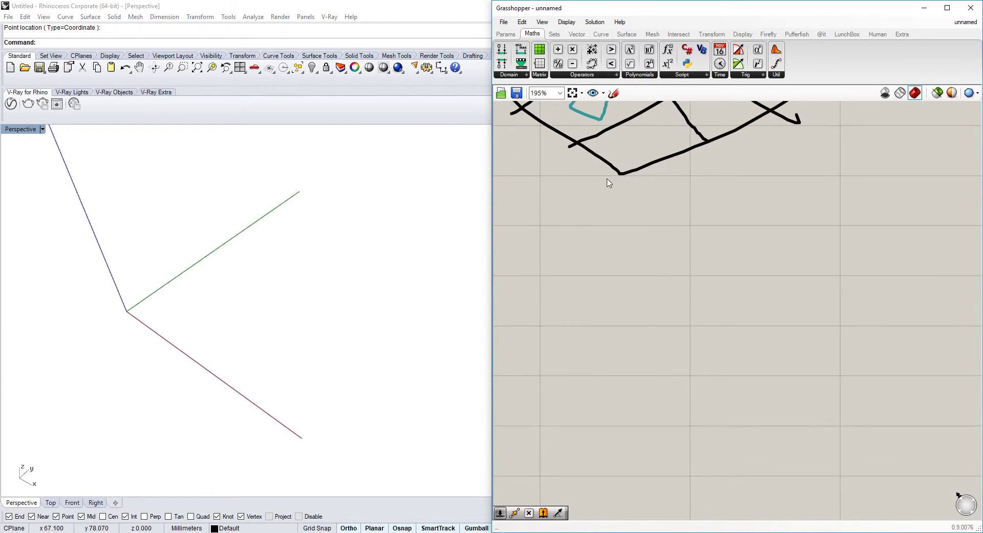
pyautogui.click(552, 36)
pyautogui.click(575, 34)
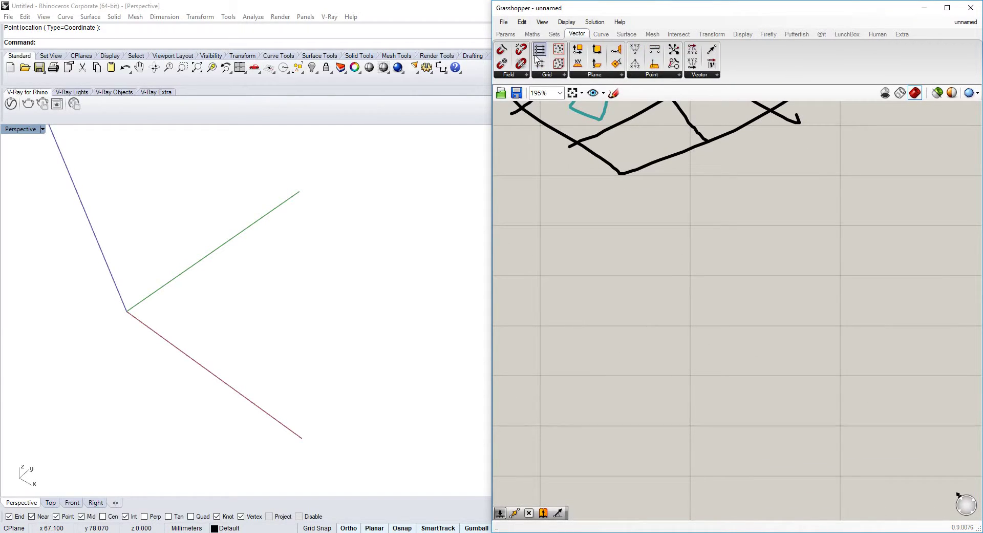
pyautogui.moveTo(601, 165); pyautogui.dragTo(601, 148)
pyautogui.moveTo(618, 193); pyautogui.dragTo(704, 190, button='right')
pyautogui.moveTo(728, 243); pyautogui.dragTo(783, 320)
pyautogui.moveTo(744, 255); pyautogui.dragTo(718, 216, button='right')
pyautogui.moveTo(681, 191); pyautogui.dragTo(685, 214)
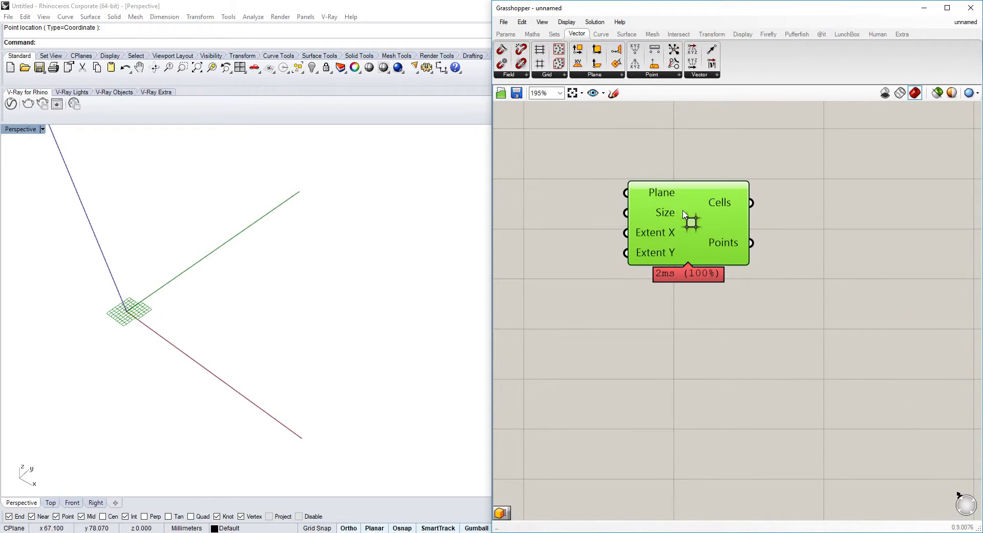
pyautogui.moveTo(716, 229); pyautogui.dragTo(701, 194, button='right')
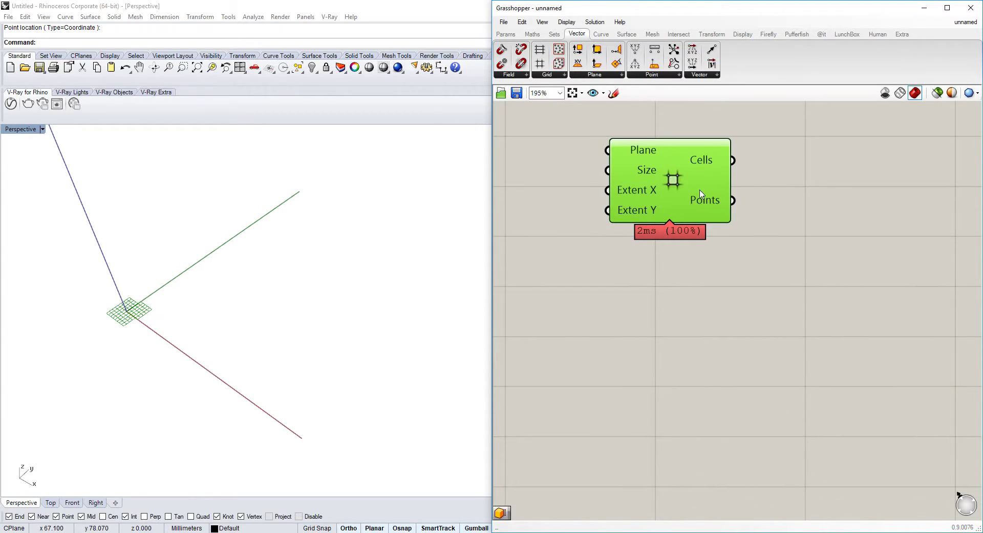
# Step: Add a number slider set to 11 and connect it to the Extent X input of the square grid
pyautogui.doubleClick(742, 290)
pyautogui.write('number slider')
pyautogui.press('Return')
pyautogui.moveTo(727, 290); pyautogui.dragTo(520, 272)
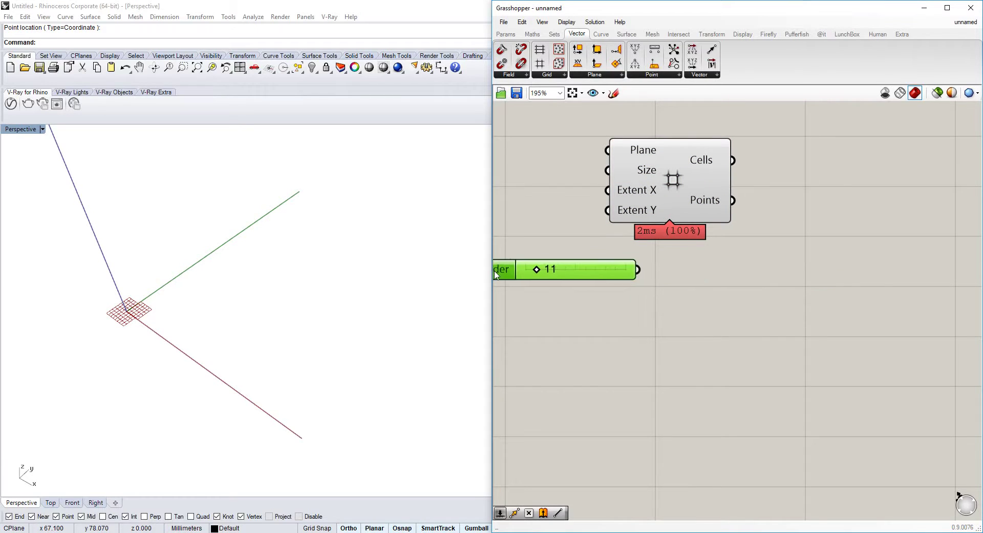
pyautogui.moveTo(638, 268); pyautogui.dragTo(608, 190)
pyautogui.moveTo(509, 277); pyautogui.dragTo(616, 289, button='right')
pyautogui.moveTo(616, 289); pyautogui.dragTo(570, 275)
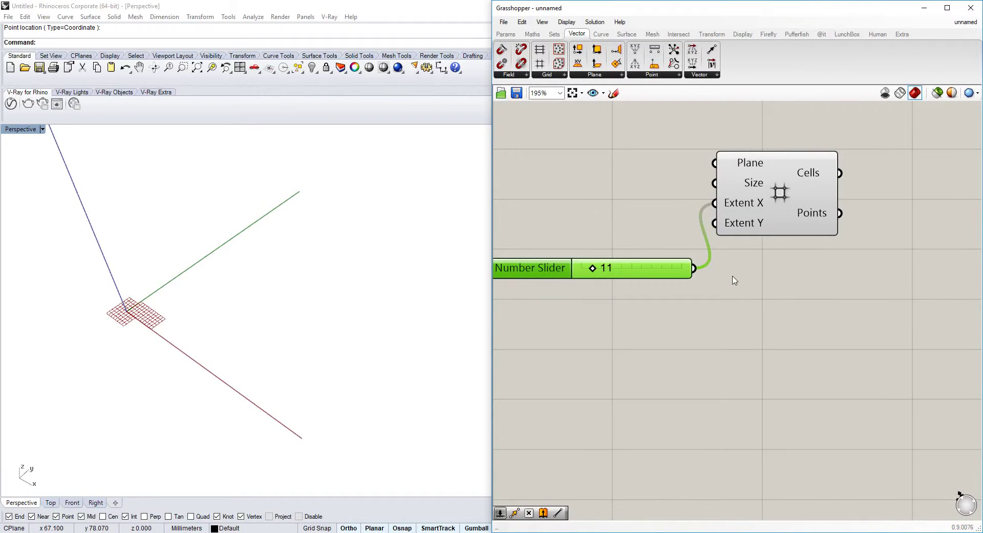
# Step: Connect the 11 slider to the grid's Extent Y input as well and reposition the grid component
pyautogui.moveTo(700, 270); pyautogui.dragTo(722, 231)
pyautogui.moveTo(765, 215); pyautogui.dragTo(811, 251)
pyautogui.moveTo(811, 250); pyautogui.dragTo(712, 227, button='right')
pyautogui.moveTo(712, 227); pyautogui.dragTo(725, 244)
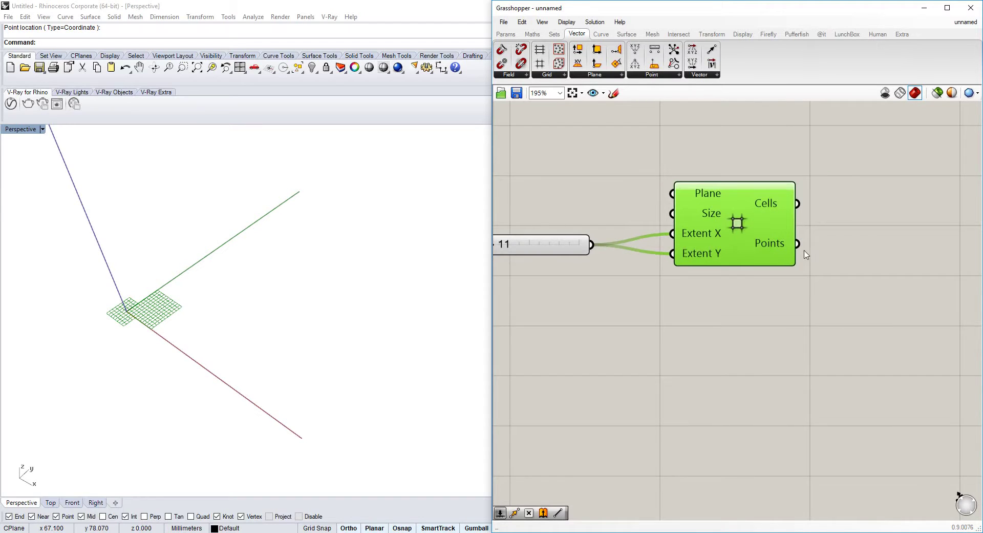
# Step: Examine the generated square grid from different angles and distances in the perspective viewport
pyautogui.scroll(-1, 870, 252)
pyautogui.moveTo(875, 252); pyautogui.dragTo(714, 231, button='right')
pyautogui.doubleClick(745, 242)
pyautogui.moveTo(240, 310); pyautogui.dragTo(359, 235, button='right')
pyautogui.moveTo(349, 238)
pyautogui.mouseDown(button='right')
pyautogui.moveTo(282, 282)
pyautogui.moveTo(353, 246)
pyautogui.mouseUp(button='right')
pyautogui.scroll(12, 260, 265)
pyautogui.moveTo(354, 246)
pyautogui.mouseDown(button='right')
pyautogui.moveTo(351, 261)
pyautogui.moveTo(344, 256)
pyautogui.mouseUp(button='right')
pyautogui.scroll(4, 345, 257)
pyautogui.keyDown('shift'); pyautogui.moveTo(328, 266); pyautogui.dragTo(345, 254, button='right'); pyautogui.keyUp('shift')
pyautogui.scroll(-12, 349, 272)
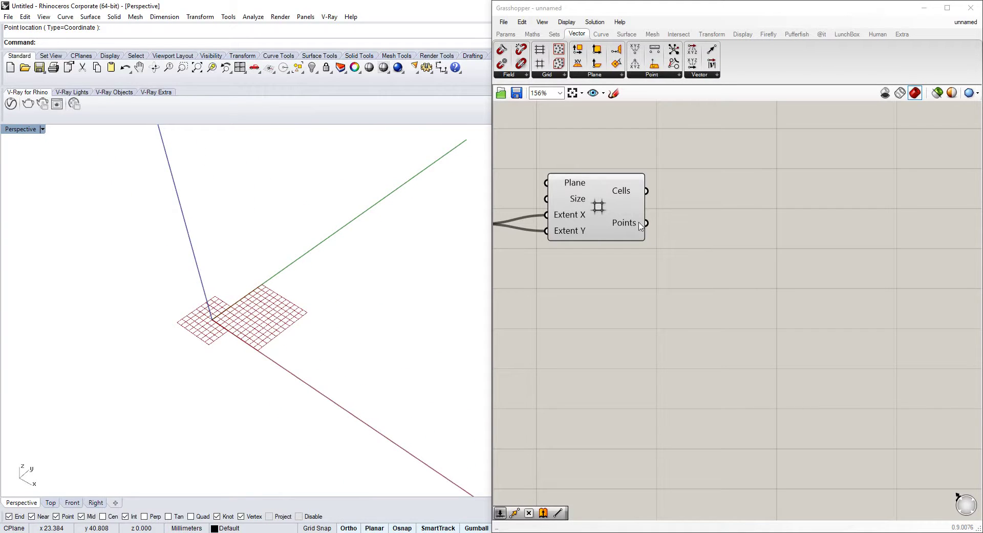
# Step: Add a second number slider set to 11 and connect it to the grid's Size input
pyautogui.moveTo(609, 225); pyautogui.dragTo(691, 226)
pyautogui.moveTo(538, 203); pyautogui.dragTo(698, 218, button='right')
pyautogui.doubleClick(612, 198)
pyautogui.write('11')
pyautogui.click(701, 215)
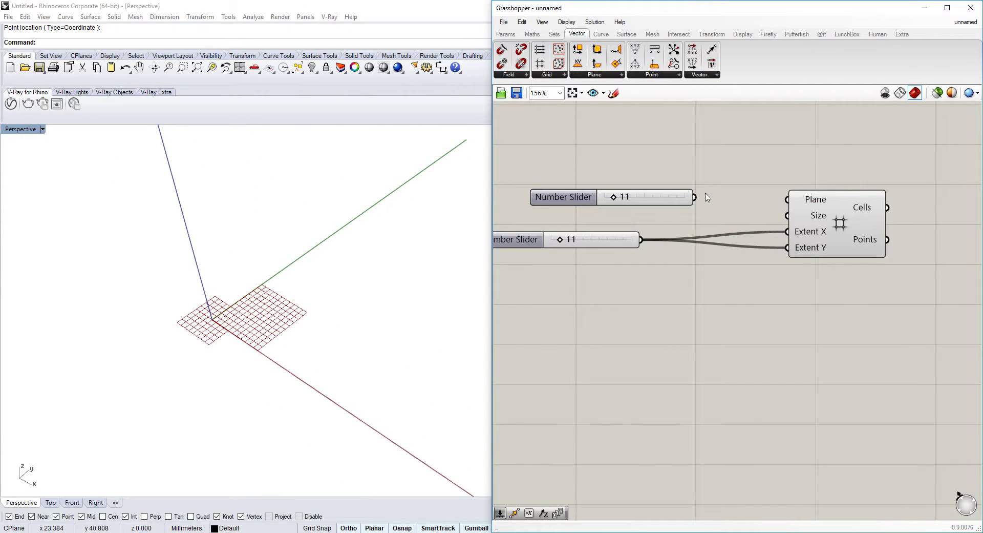
pyautogui.moveTo(693, 197); pyautogui.dragTo(788, 214)
# Step: Set the grid's Size slider to 13 and frame the enlarged grid in the perspective viewport
pyautogui.moveTo(623, 197); pyautogui.dragTo(626, 198)
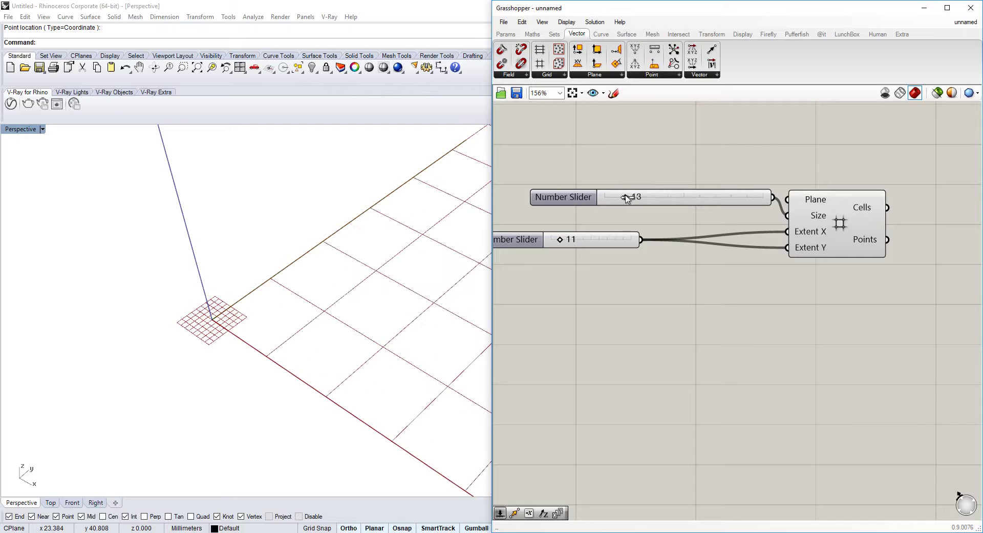
pyautogui.scroll(-14, 262, 265)
pyautogui.keyDown('shift'); pyautogui.moveTo(334, 265); pyautogui.dragTo(310, 264, button='right'); pyautogui.keyUp('shift')
pyautogui.scroll(6, 309, 265)
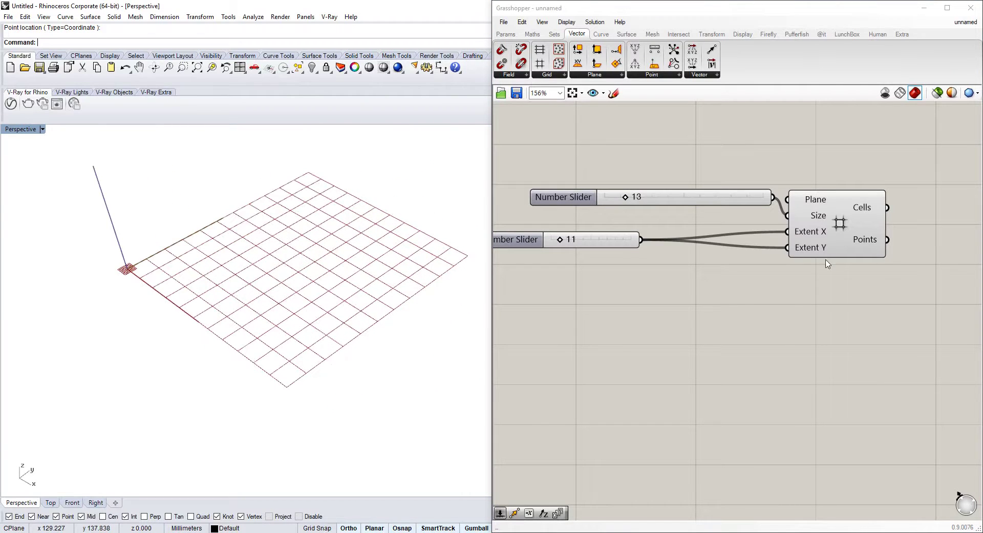
# Step: Add an Offset curve component to the canvas beside the square grid component
pyautogui.moveTo(830, 265); pyautogui.dragTo(639, 268, button='right')
pyautogui.scroll(-1, 681, 261)
pyautogui.doubleClick(723, 254)
pyautogui.write('off')
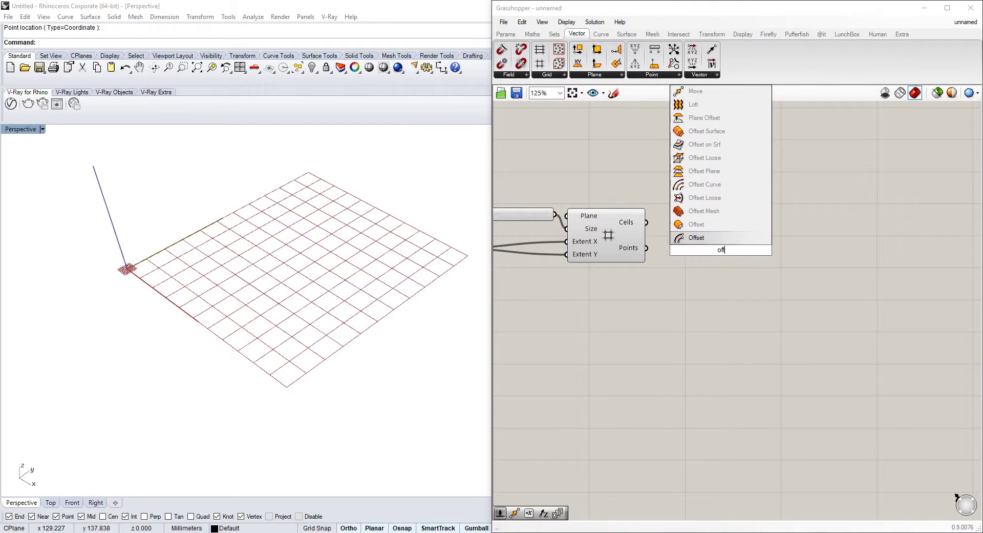
pyautogui.press('Return')
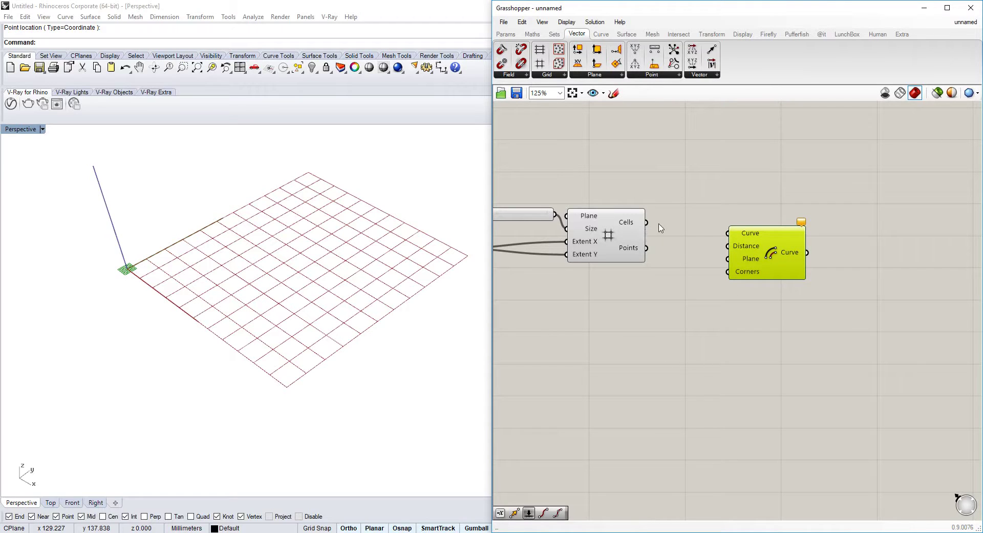
pyautogui.doubleClick(719, 203)
pyautogui.write('coo')
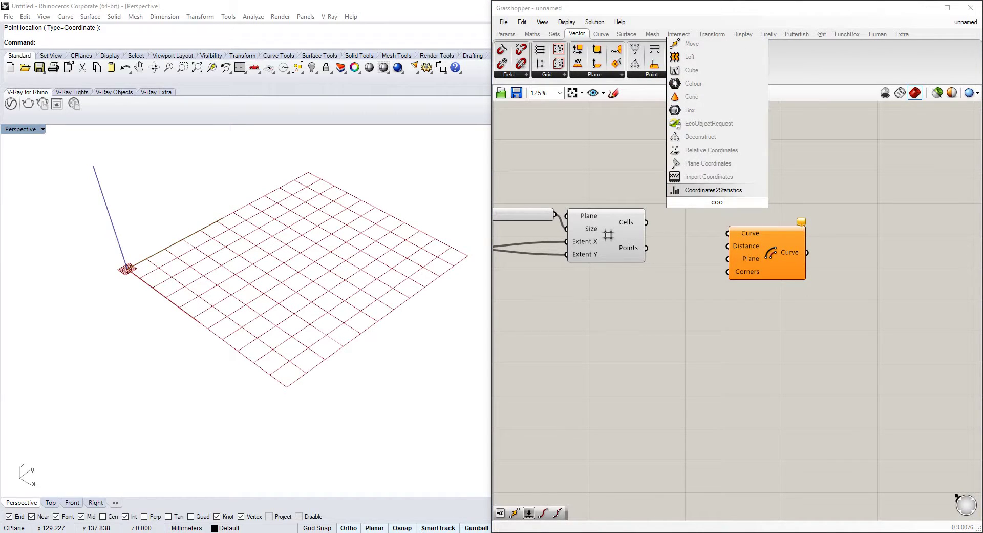
pyautogui.press('Escape')
# Step: Add the Offset Loose curve component, connect the grid's Cells output to its Curve input, and place it below the first offset component
pyautogui.doubleClick(719, 206)
pyautogui.write('offset')
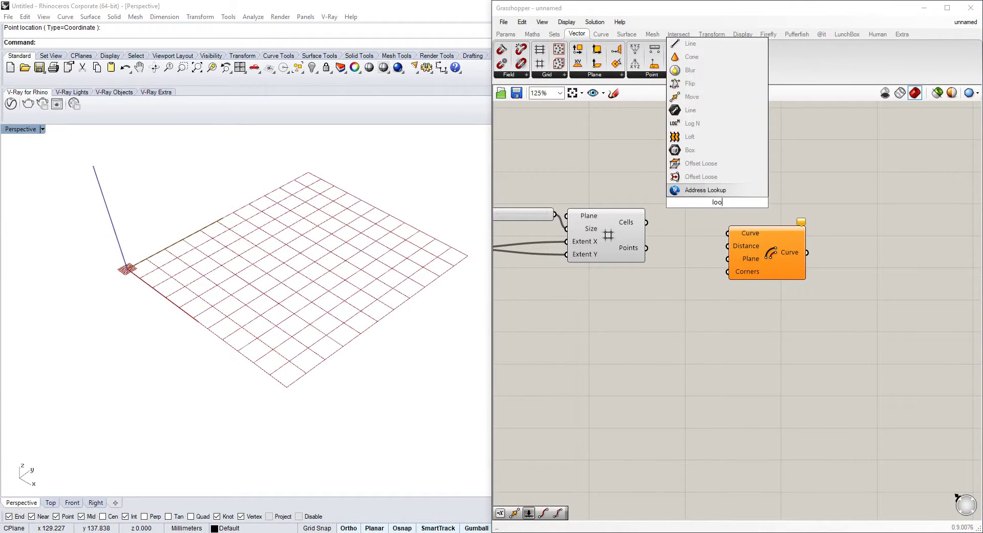
pyautogui.press('Return')
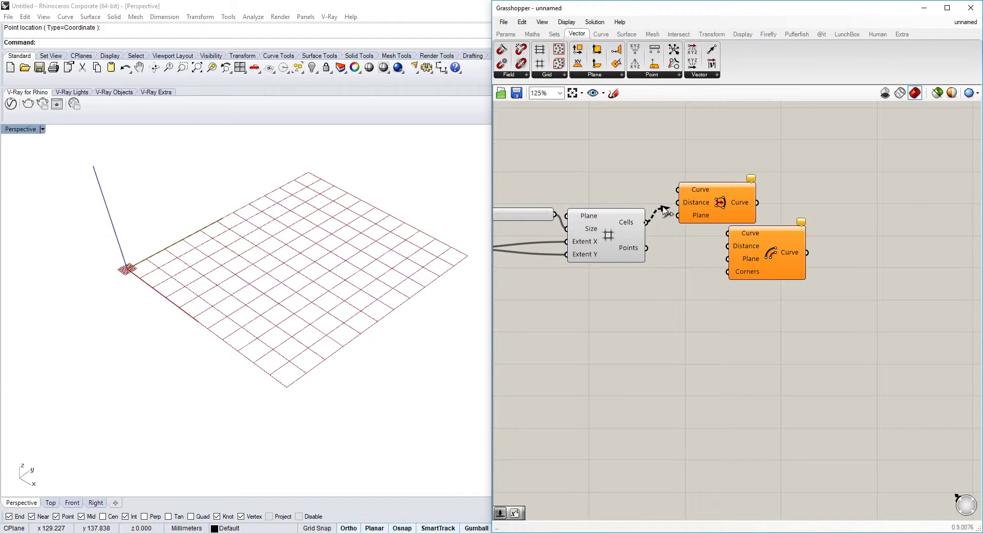
pyautogui.moveTo(664, 210); pyautogui.dragTo(782, 317)
pyautogui.click(662, 332)
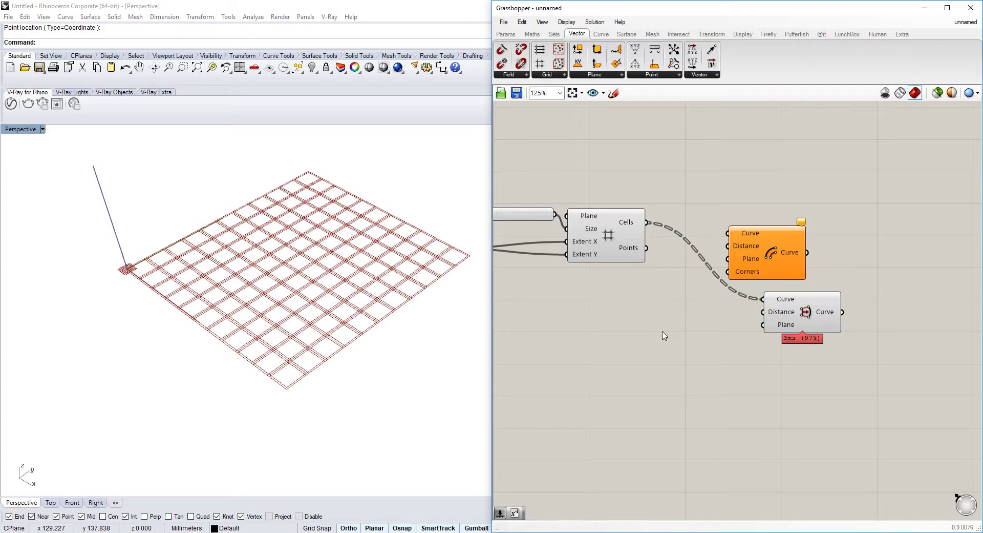
# Step: Add a Series component to the canvas below the square grid component
pyautogui.doubleClick(664, 335)
pyautogui.write('1')
pyautogui.press('BackSpace')
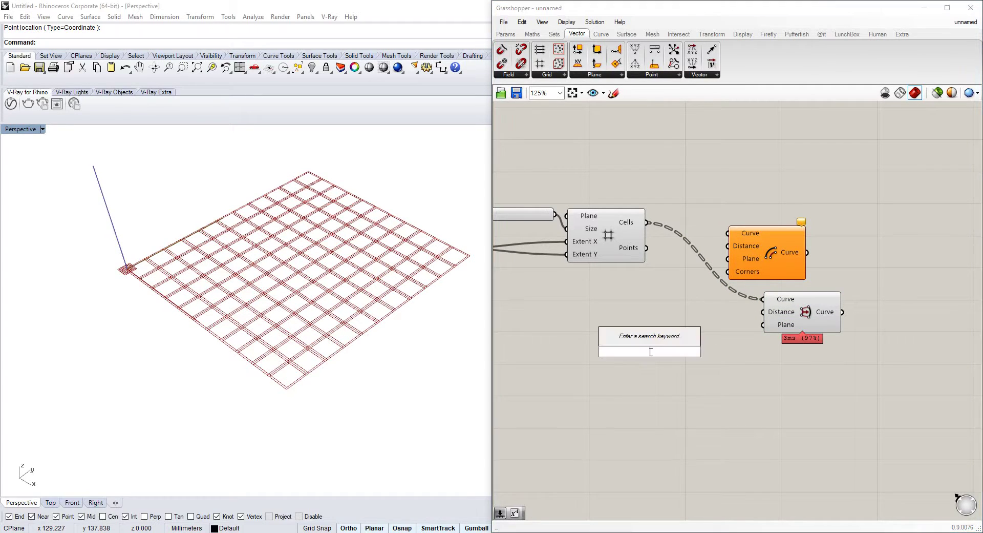
pyautogui.write('series')
pyautogui.press('Return')
pyautogui.moveTo(661, 344); pyautogui.dragTo(670, 339, button='right')
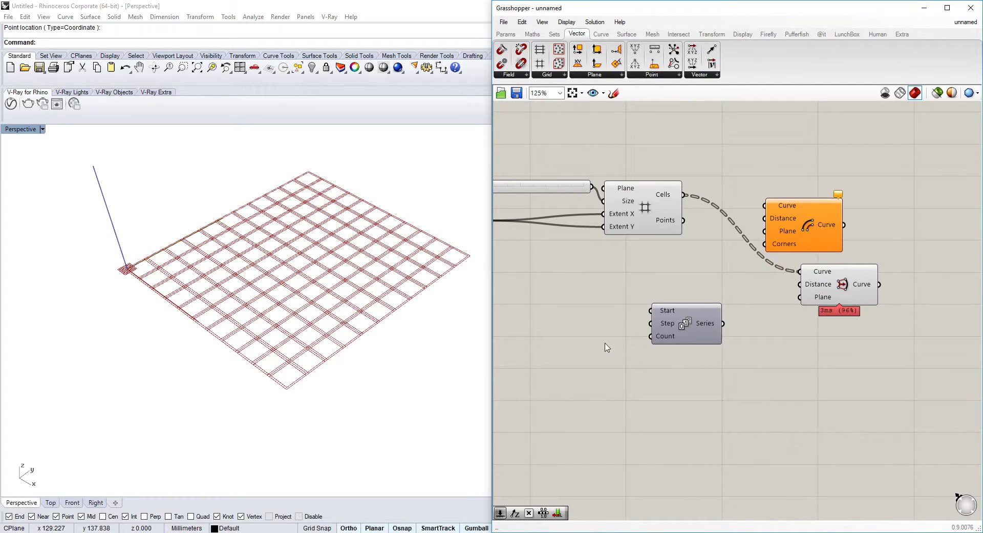
# Step: Add a Multiplication component to the canvas beside the Series component's inputs
pyautogui.doubleClick(606, 344)
pyautogui.press('Escape')
pyautogui.doubleClick(603, 356)
pyautogui.doubleClick(588, 334)
pyautogui.write('mul')
pyautogui.click(579, 292)
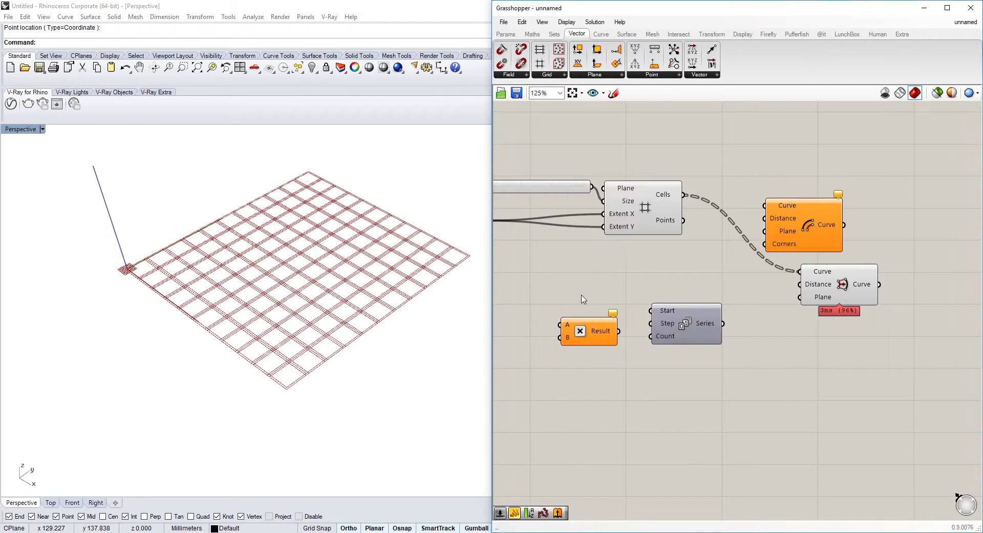
# Step: Connect the grid extent slider to both Multiplication inputs and feed its Result into the Series Count input
pyautogui.moveTo(541, 200); pyautogui.dragTo(614, 304)
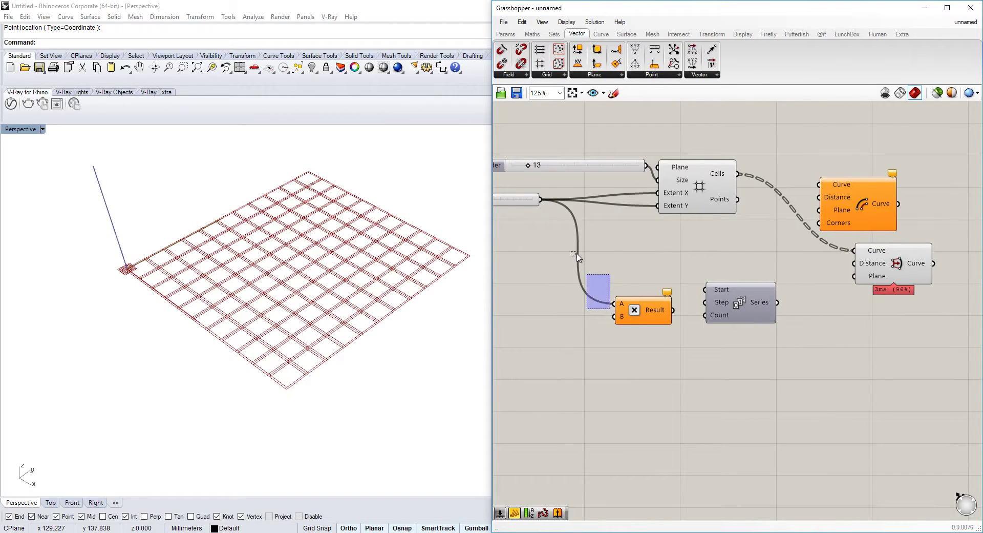
pyautogui.moveTo(541, 200); pyautogui.dragTo(615, 317)
pyautogui.click(608, 330)
pyautogui.moveTo(521, 274); pyautogui.dragTo(649, 267, button='right')
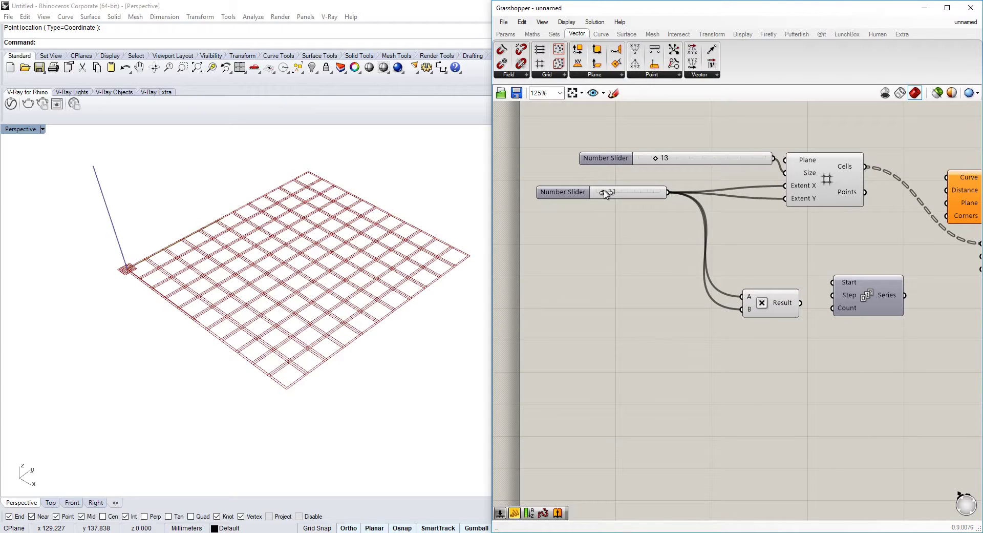
pyautogui.moveTo(716, 221); pyautogui.dragTo(610, 214, button='right')
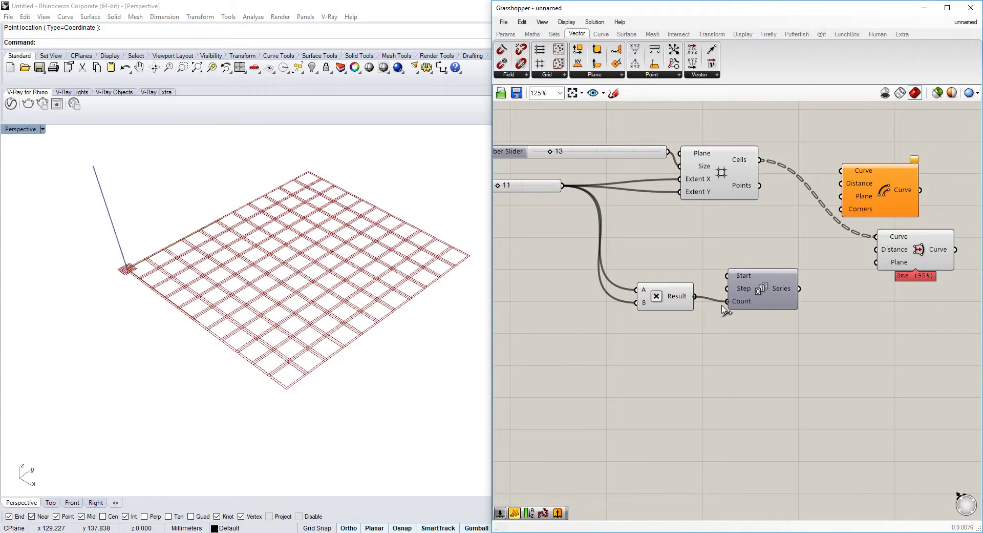
pyautogui.moveTo(723, 308); pyautogui.dragTo(707, 291, button='right')
# Step: Paste a number slider with three-digit decimal rounding, connect it to the Series Step, and link Series to the Offset Loose Distance
pyautogui.hotkey('ctrl', 'v')
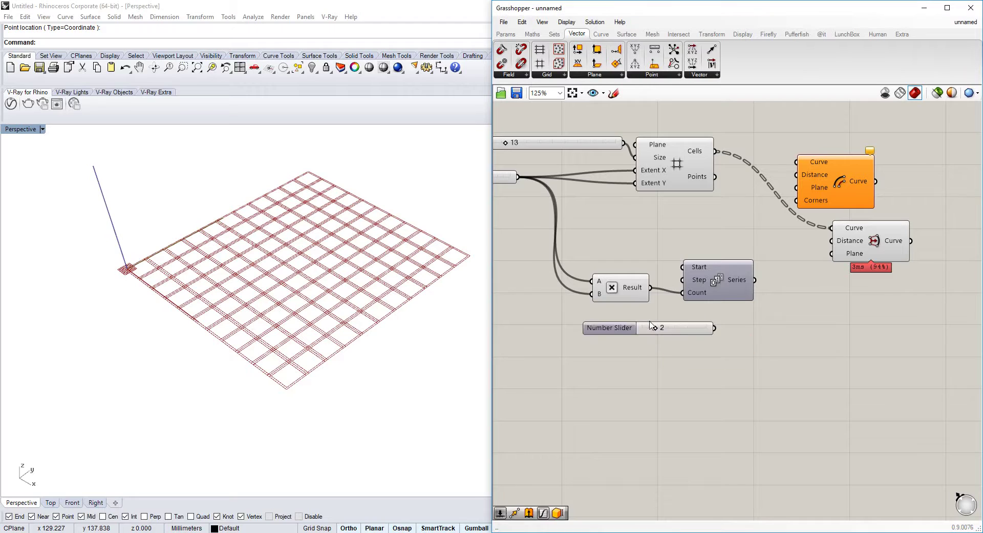
pyautogui.doubleClick(703, 331)
pyautogui.click(613, 301)
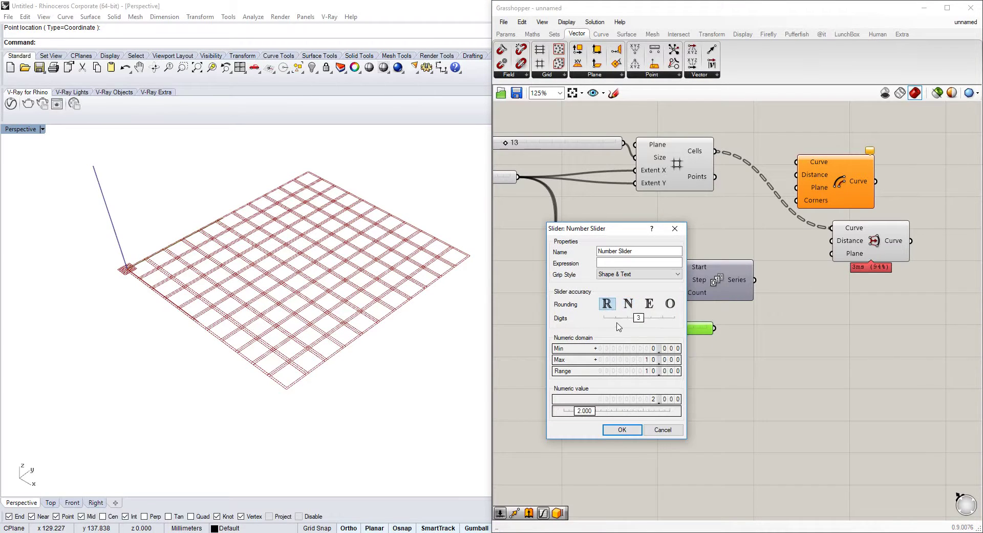
pyautogui.click(621, 429)
pyautogui.moveTo(714, 327); pyautogui.dragTo(687, 281)
pyautogui.moveTo(756, 280); pyautogui.dragTo(832, 240)
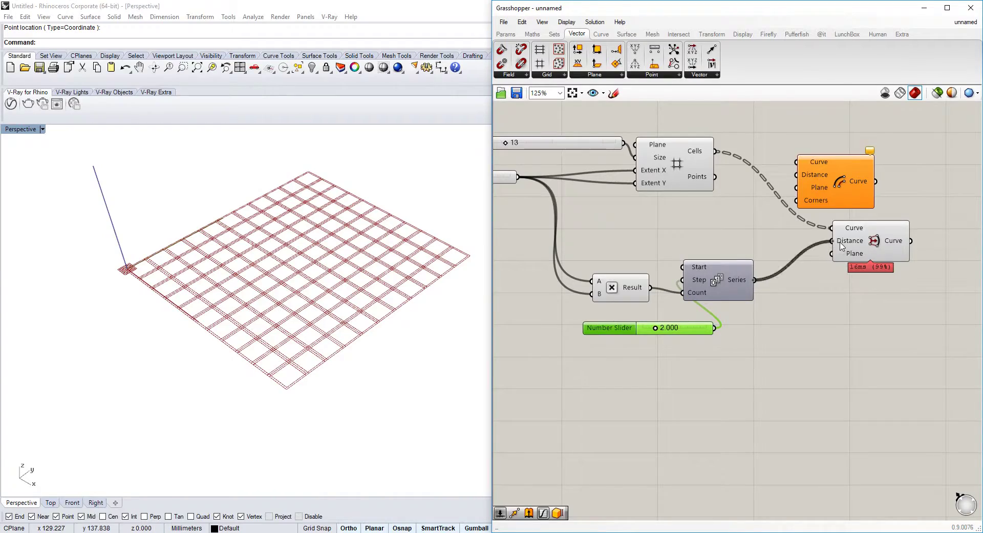
# Step: Set the Series Step slider to 0.001
pyautogui.scroll(3, 686, 292)
pyautogui.scroll(1, 636, 329)
pyautogui.moveTo(630, 362); pyautogui.dragTo(595, 365)
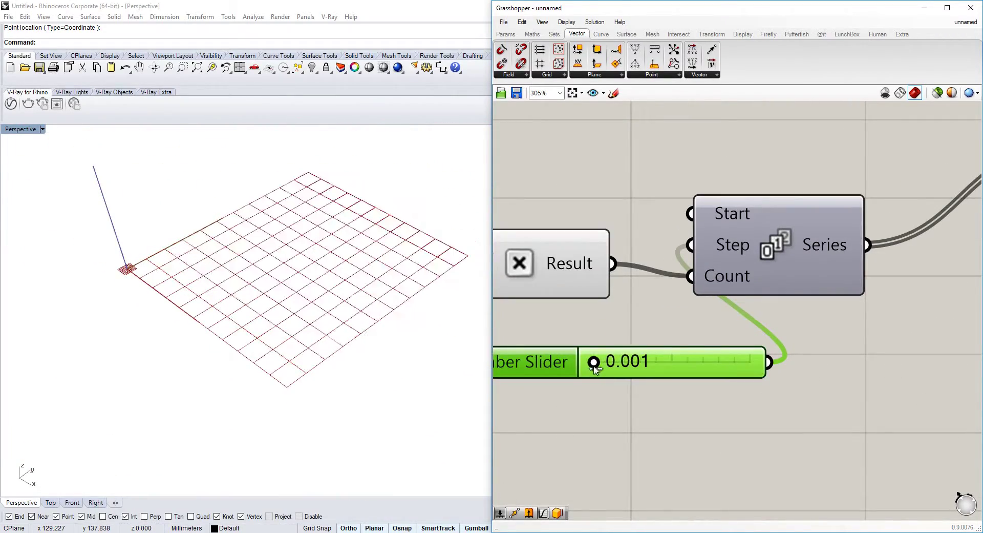
pyautogui.doubleClick(557, 364)
pyautogui.press('Escape')
# Step: Add a Range component to the canvas below the Series component
pyautogui.doubleClick(854, 362)
pyautogui.write('ran')
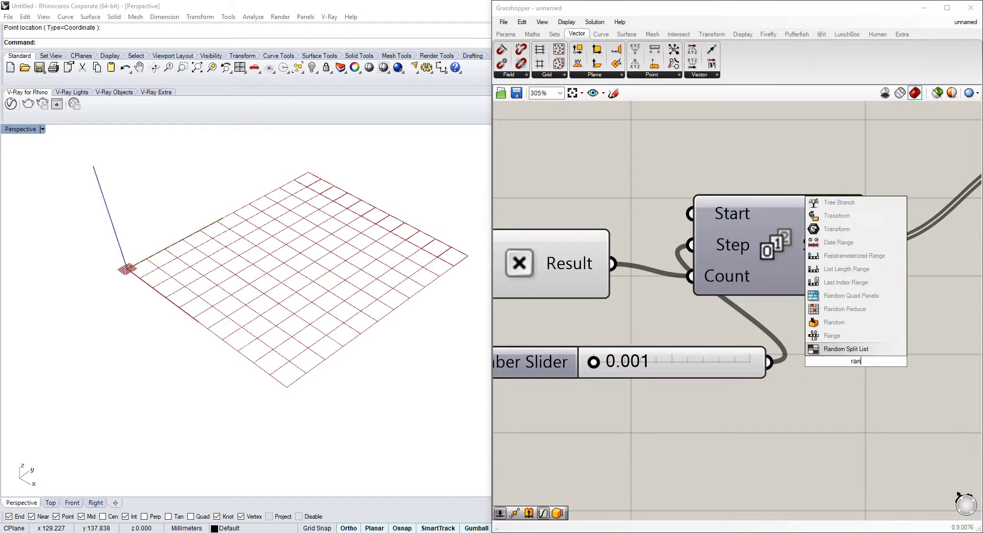
pyautogui.write('ge')
pyautogui.press('Return')
pyautogui.scroll(-5, 585, 375)
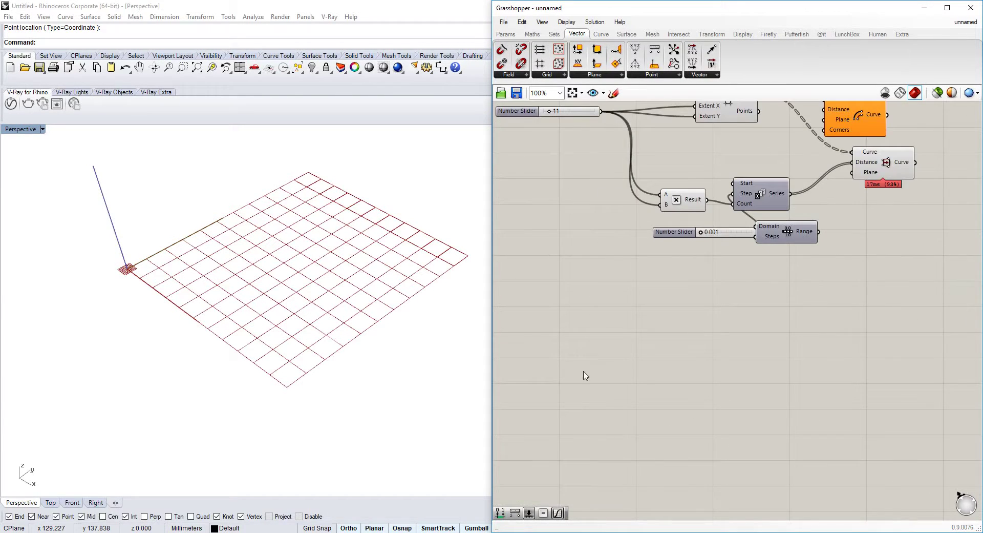
pyautogui.moveTo(732, 230); pyautogui.dragTo(707, 294, button='right')
# Step: Connect the Multiplication Result to the Range Steps, replace Series with Range as the Offset Distance source, and space out both components
pyautogui.doubleClick(687, 332)
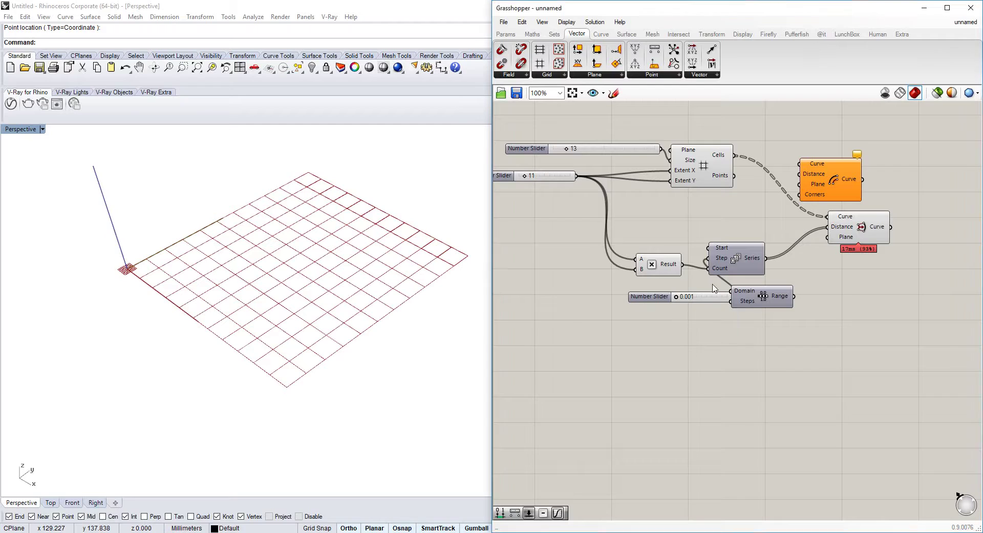
pyautogui.moveTo(731, 301); pyautogui.dragTo(673, 266)
pyautogui.moveTo(794, 298); pyautogui.dragTo(828, 226)
pyautogui.scroll(3, 307, 256)
pyautogui.moveTo(762, 292); pyautogui.dragTo(755, 244)
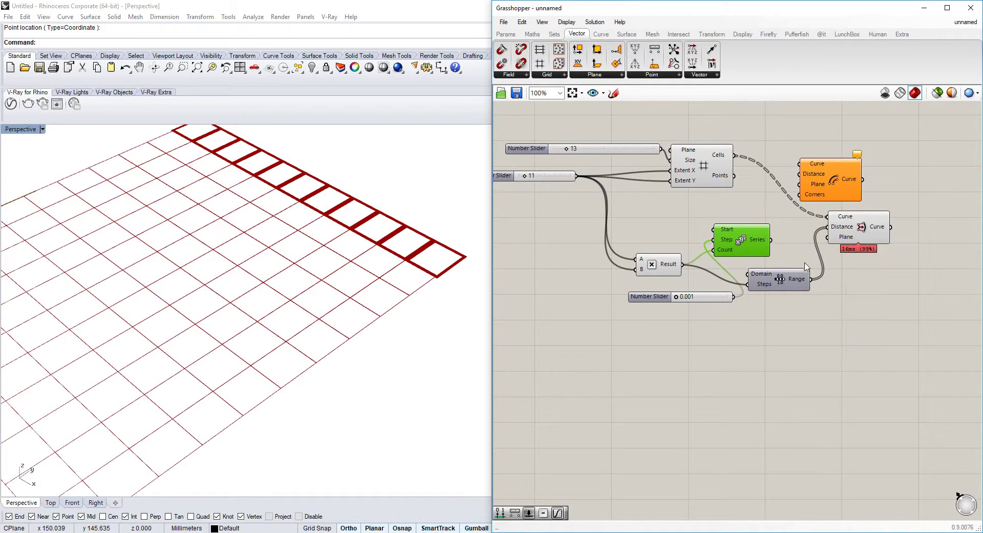
pyautogui.moveTo(785, 289); pyautogui.dragTo(792, 286)
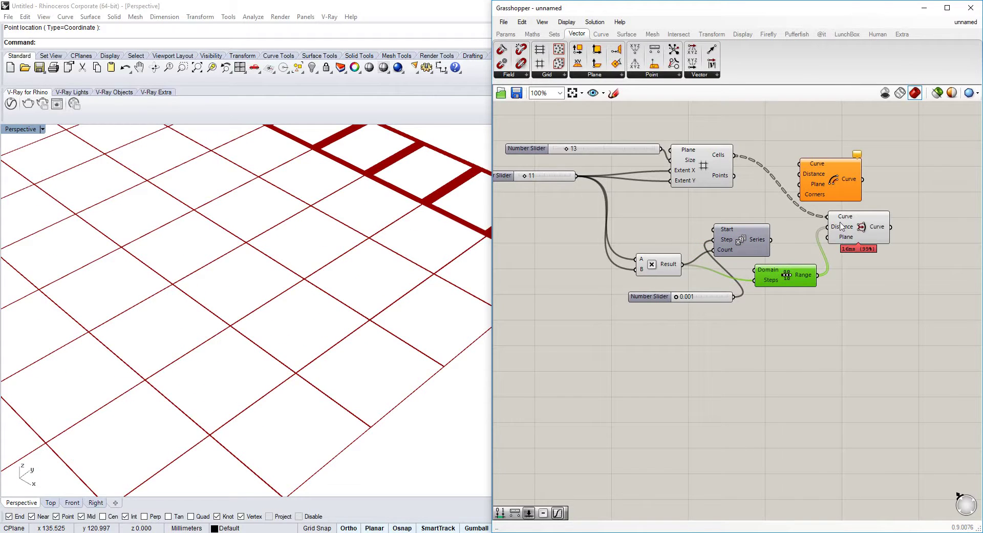
# Step: Flatten the Cells output of the square grid component
pyautogui.moveTo(843, 222)
pyautogui.rightClick(716, 160)
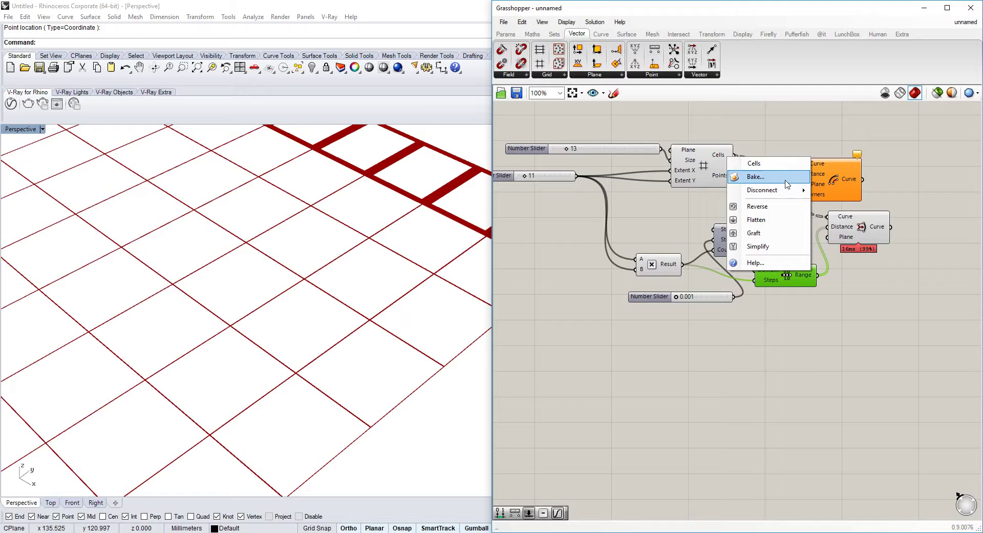
pyautogui.click(786, 221)
pyautogui.scroll(-5, 413, 297)
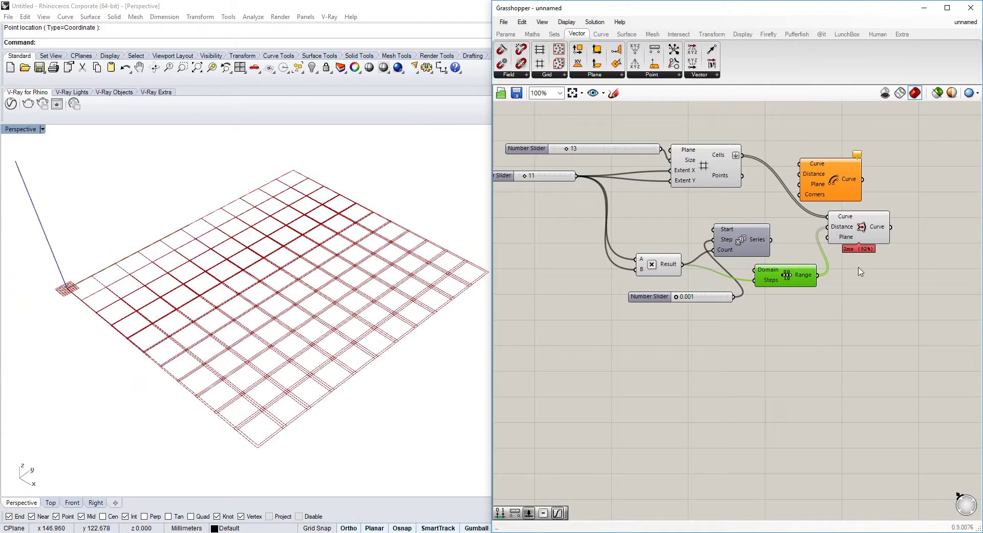
# Step: Add a Negative component and route the Range output through it into the Offset Loose Distance input
pyautogui.doubleClick(860, 303)
pyautogui.write('neg')
pyautogui.press('Return')
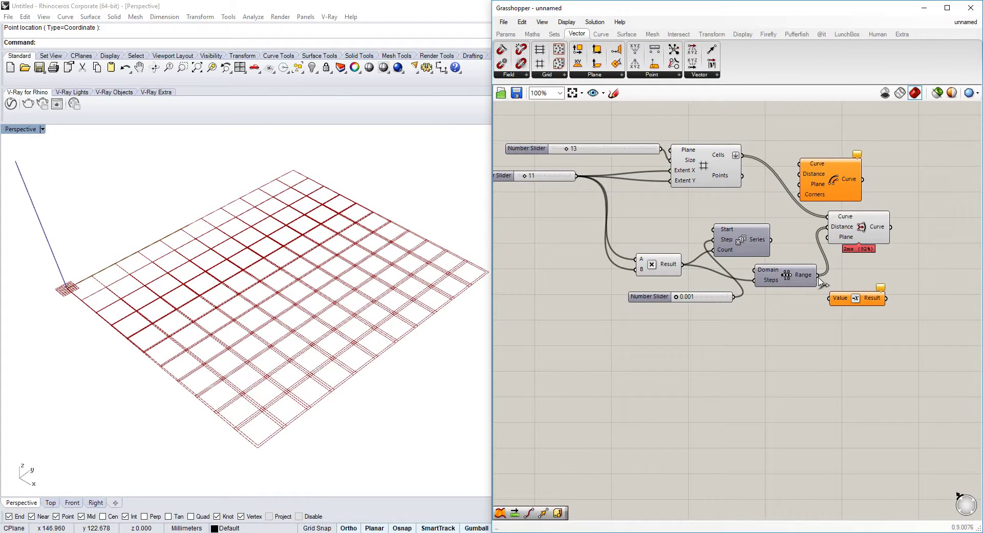
pyautogui.moveTo(819, 279); pyautogui.dragTo(884, 219)
pyautogui.scroll(5, 379, 308)
pyautogui.scroll(-5, 379, 307)
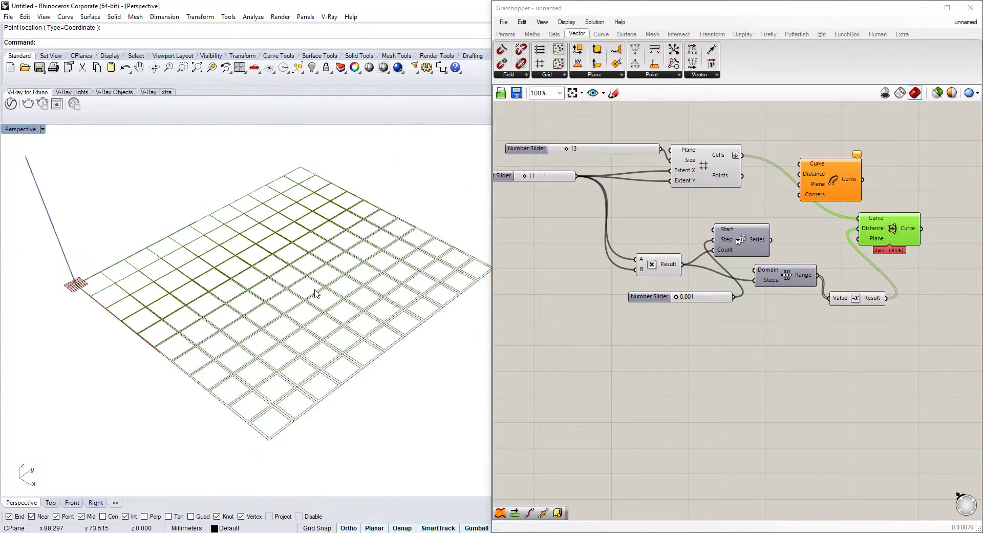
pyautogui.moveTo(318, 292); pyautogui.dragTo(332, 295, button='right')
pyautogui.scroll(6, 377, 260)
pyautogui.scroll(-3, 377, 259)
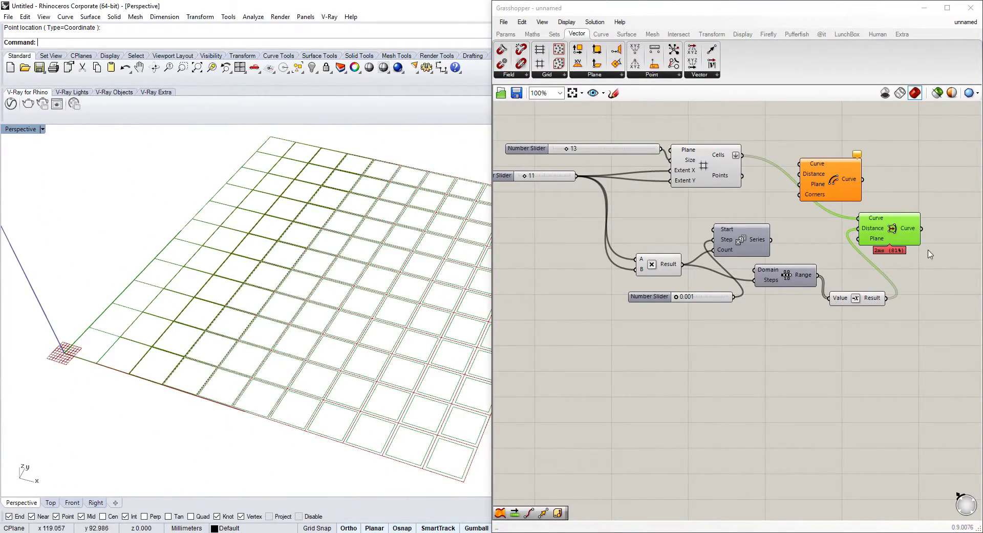
# Step: Move the Offset Loose component clear of its neighbours and delete the unused Offset curve component
pyautogui.moveTo(899, 242); pyautogui.dragTo(855, 240, button='right')
pyautogui.moveTo(842, 230); pyautogui.dragTo(884, 252)
pyautogui.moveTo(868, 207); pyautogui.dragTo(798, 206, button='right')
pyautogui.moveTo(741, 181); pyautogui.dragTo(749, 171)
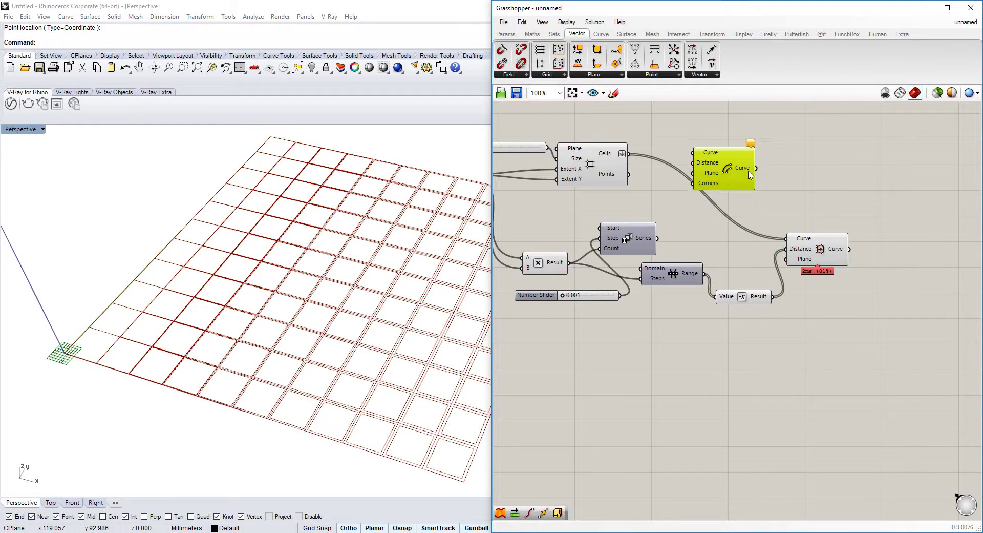
pyautogui.press('Delete')
pyautogui.doubleClick(739, 156)
pyautogui.write('m')
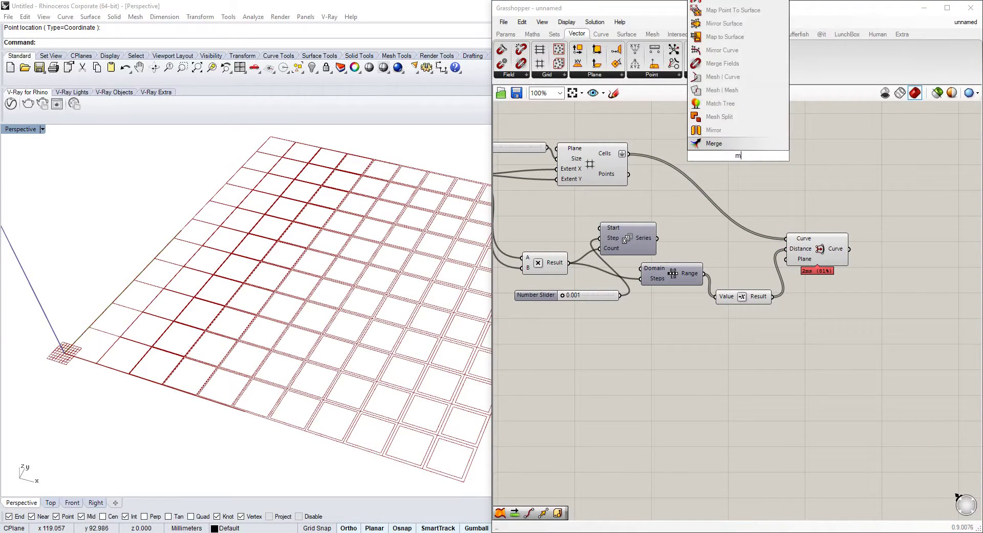
pyautogui.write('ult')
pyautogui.press('Escape')
# Step: Add a Point parameter to the canvas and place it above the square grid's Cells wire
pyautogui.doubleClick(736, 181)
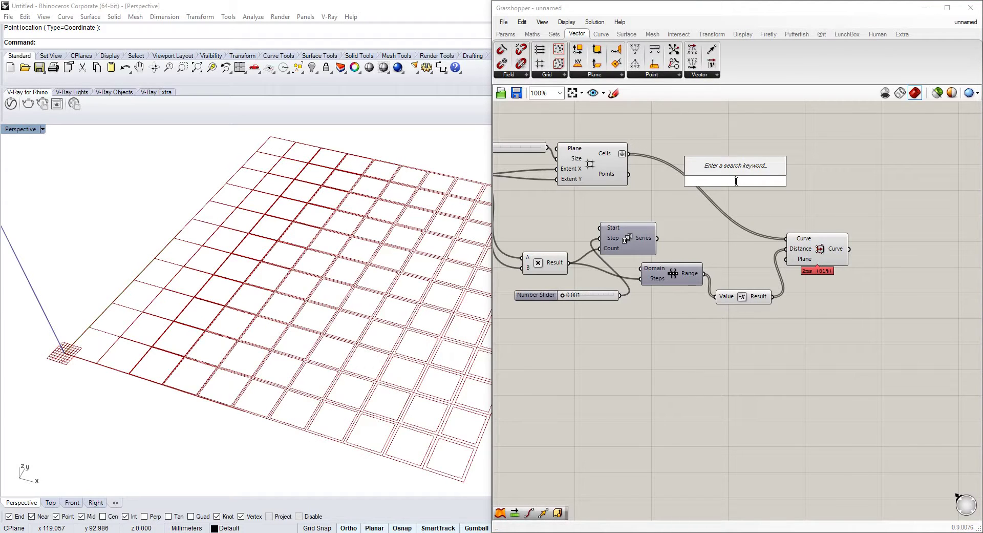
pyautogui.write('point')
pyautogui.press('Return')
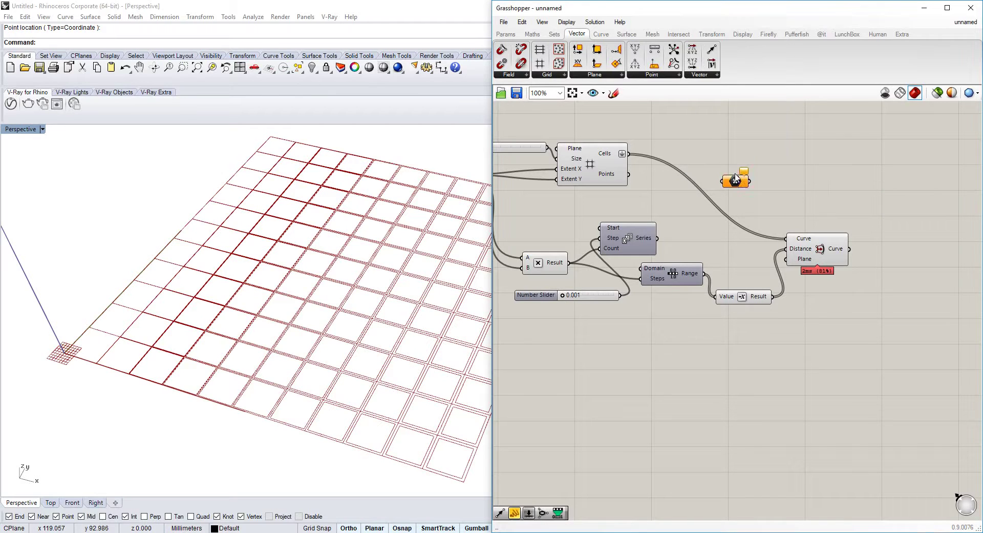
pyautogui.moveTo(734, 180); pyautogui.dragTo(721, 134)
pyautogui.click(799, 282)
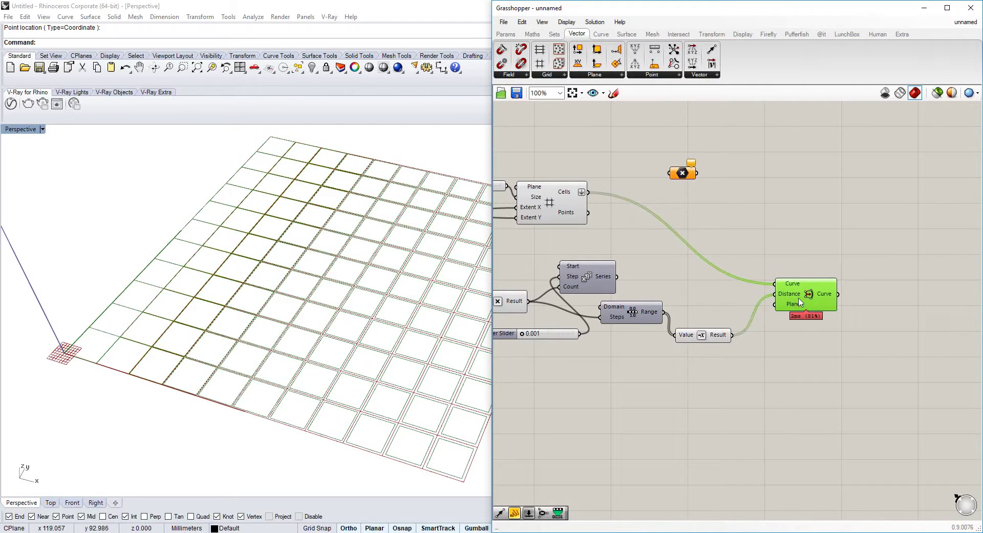
# Step: Add a Distance component and place it beside the Point parameter
pyautogui.doubleClick(734, 190)
pyautogui.write('distance')
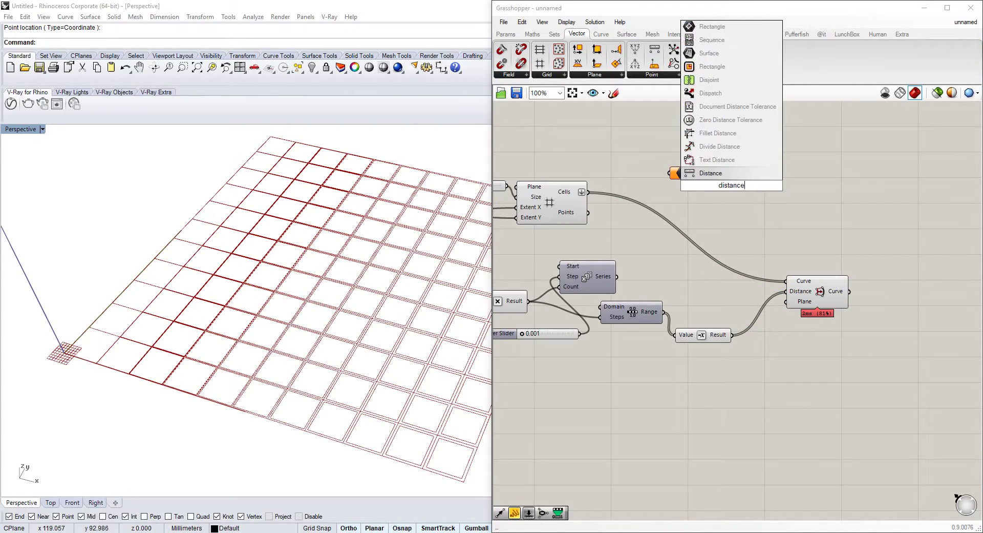
pyautogui.click(731, 177)
pyautogui.moveTo(731, 179); pyautogui.dragTo(777, 170)
# Step: Add a Pull Point component next to the Distance component and reposition the Point parameter
pyautogui.doubleClick(768, 202)
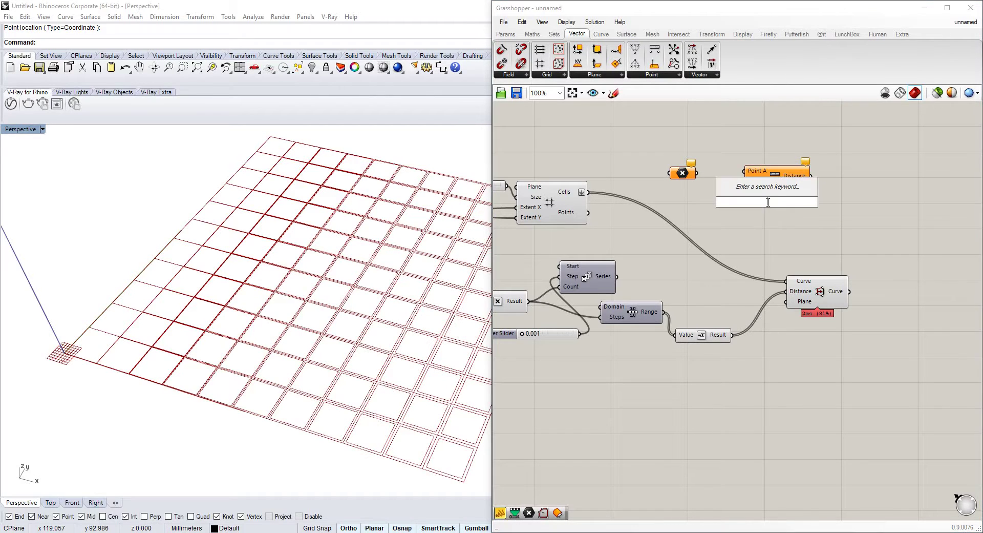
pyautogui.write('pul')
pyautogui.click(747, 175)
pyautogui.scroll(1, 756, 210)
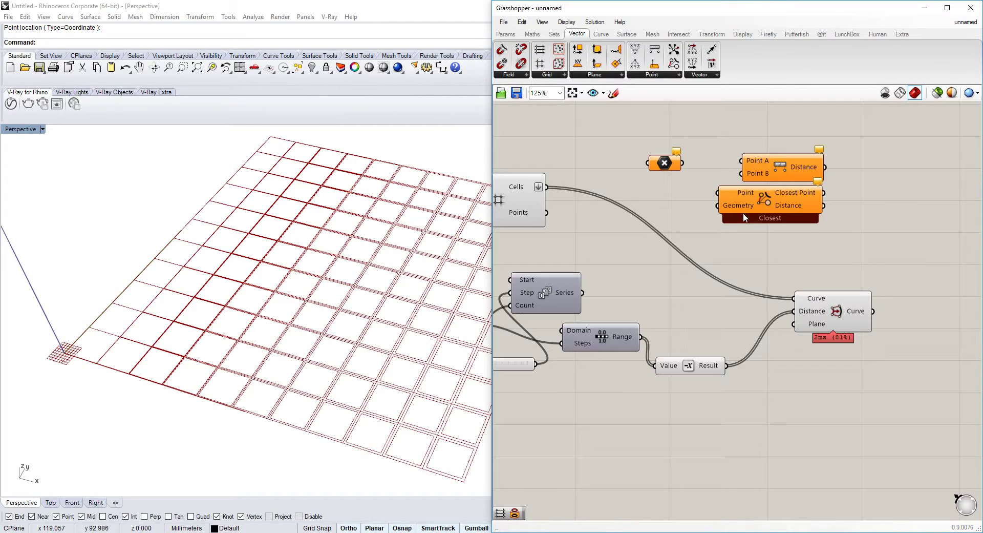
pyautogui.click(774, 176)
pyautogui.scroll(-1, 773, 177)
pyautogui.click(720, 188)
pyautogui.moveTo(719, 188); pyautogui.dragTo(690, 167)
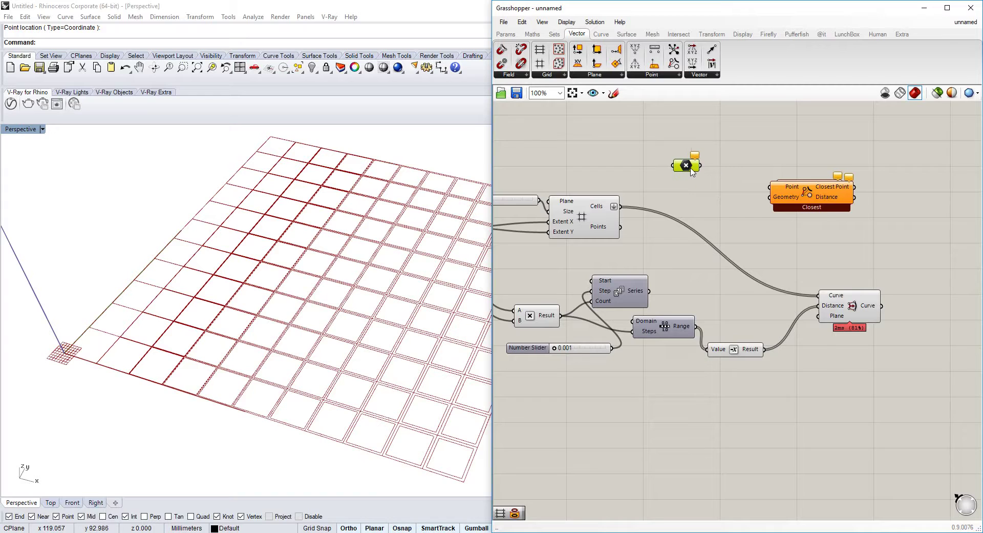
# Step: Assign multiple points to the Point parameter by placing nine points scattered across the grid in the perspective viewport
pyautogui.rightClick(690, 167)
pyautogui.click(750, 344)
pyautogui.click(331, 196)
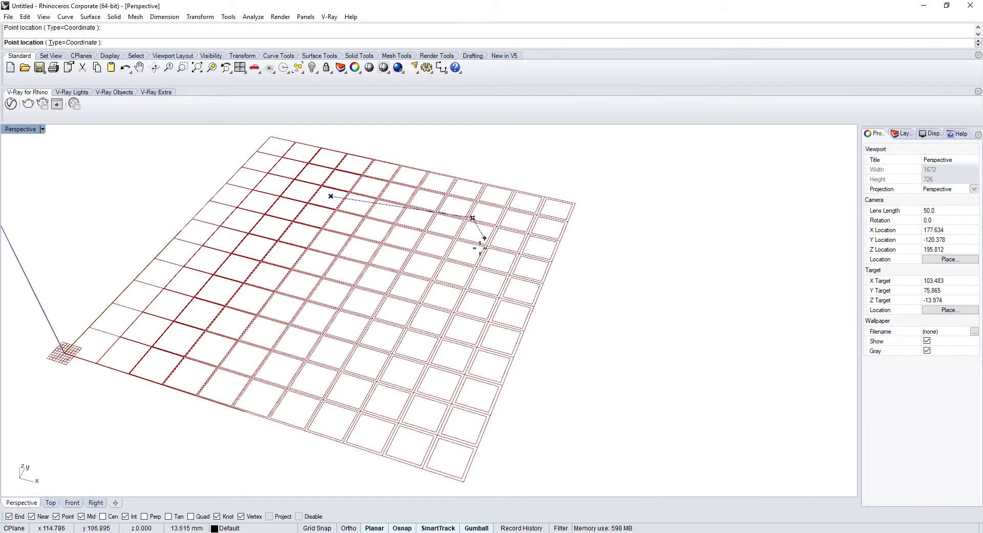
pyautogui.click(473, 218)
pyautogui.click(301, 239)
pyautogui.click(314, 285)
pyautogui.click(265, 295)
pyautogui.click(281, 345)
pyautogui.click(419, 337)
pyautogui.press('Return')
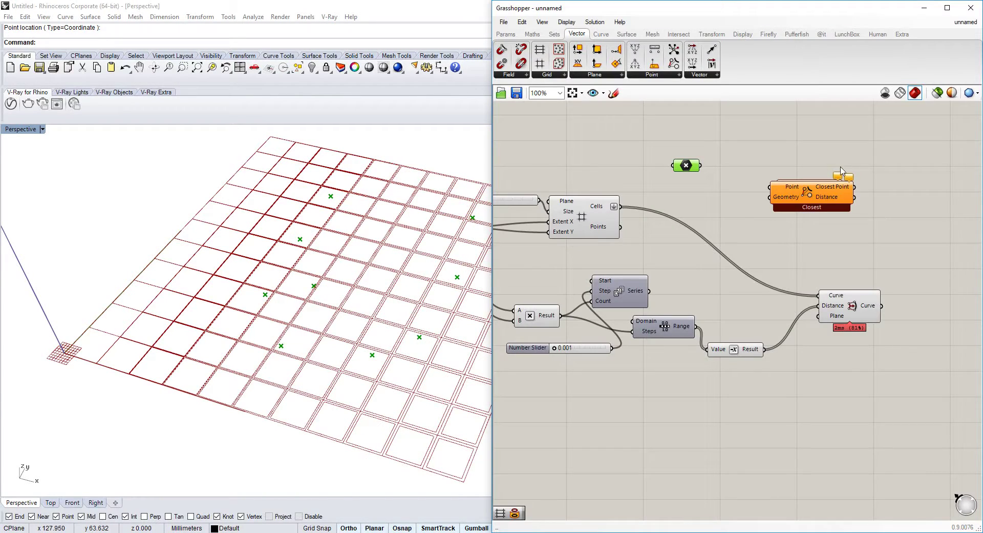
# Step: Place the Pull Point component above the Distance component and connect the Point parameter to its Point input
pyautogui.moveTo(819, 187); pyautogui.dragTo(810, 196, button='right')
pyautogui.moveTo(801, 204); pyautogui.dragTo(798, 155)
pyautogui.moveTo(693, 176); pyautogui.dragTo(759, 148)
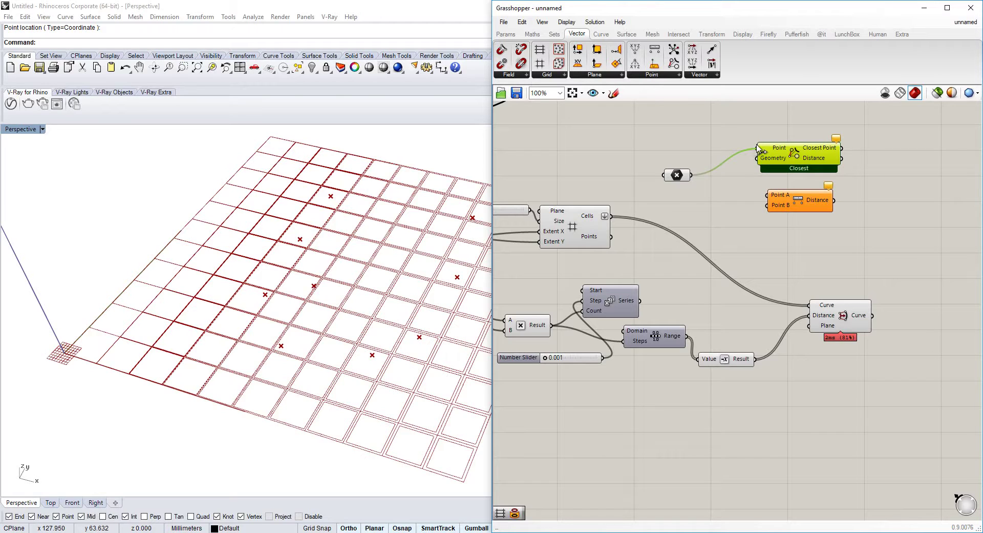
# Step: Add a Polygon Center component, feed it the grid's Cells, and connect its Center(V) output to the Pull Point Geometry input
pyautogui.click(656, 219)
pyautogui.click(556, 34)
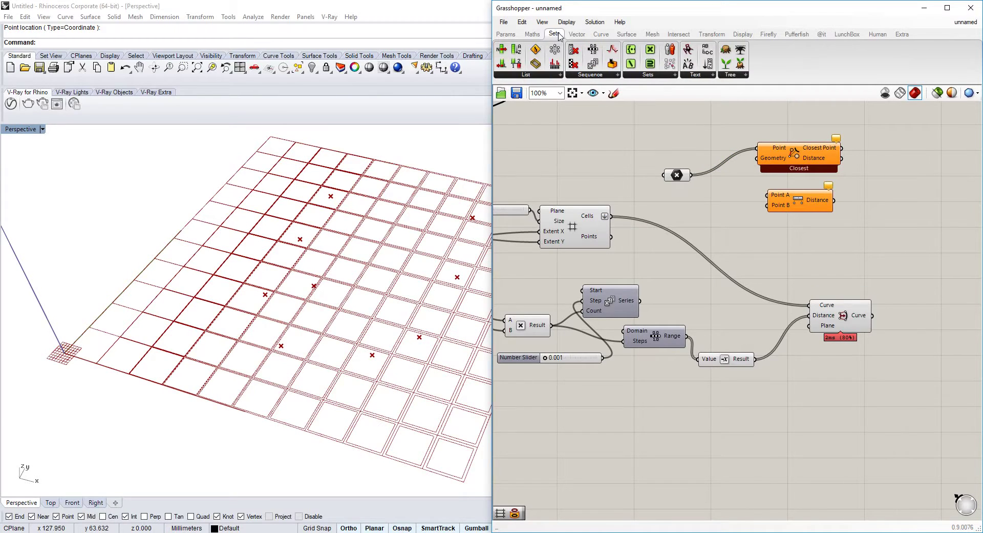
pyautogui.click(601, 34)
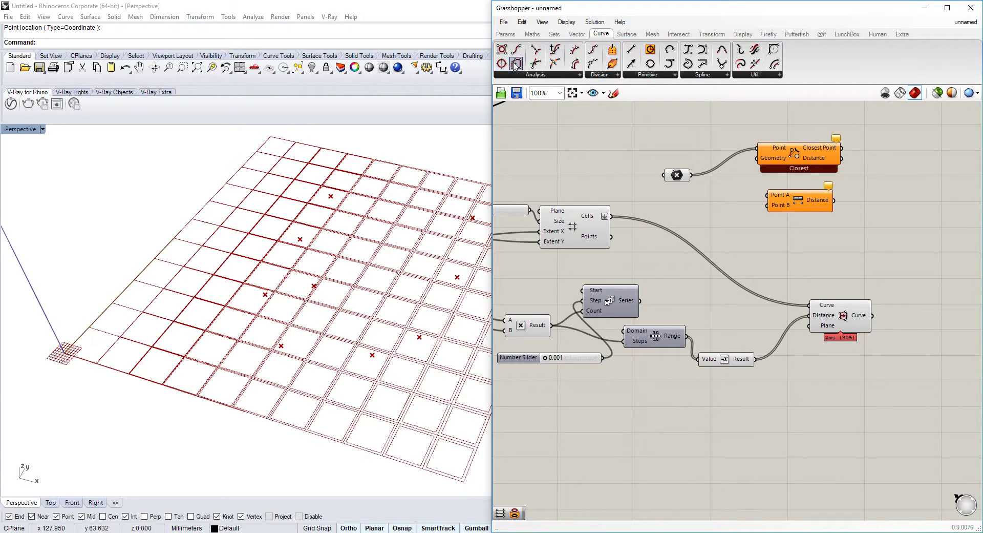
pyautogui.moveTo(683, 252); pyautogui.dragTo(643, 242)
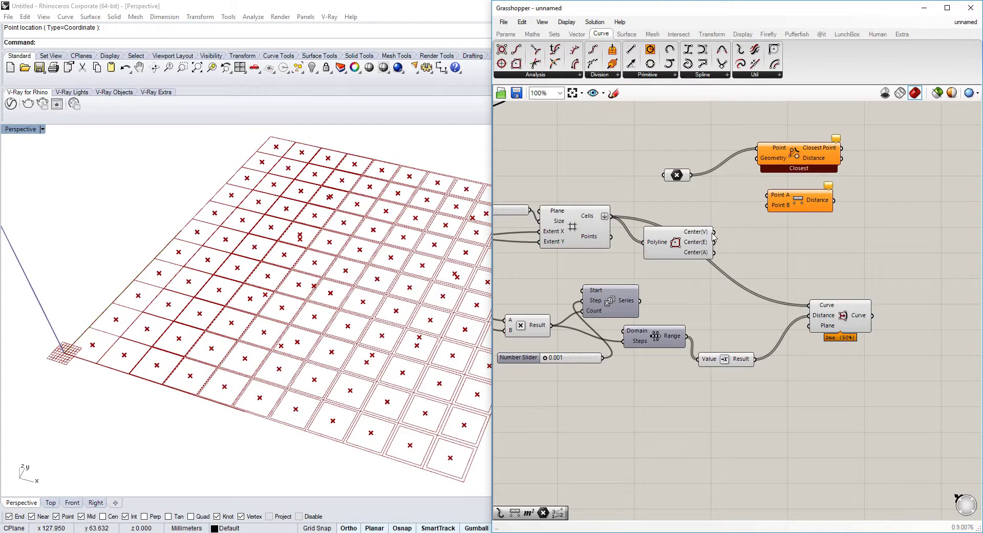
pyautogui.moveTo(714, 232); pyautogui.dragTo(831, 182)
# Step: Add a Panel beside the outputs of the Pull Point component
pyautogui.moveTo(845, 169); pyautogui.dragTo(744, 178, button='right')
pyautogui.doubleClick(782, 184)
pyautogui.write('panel')
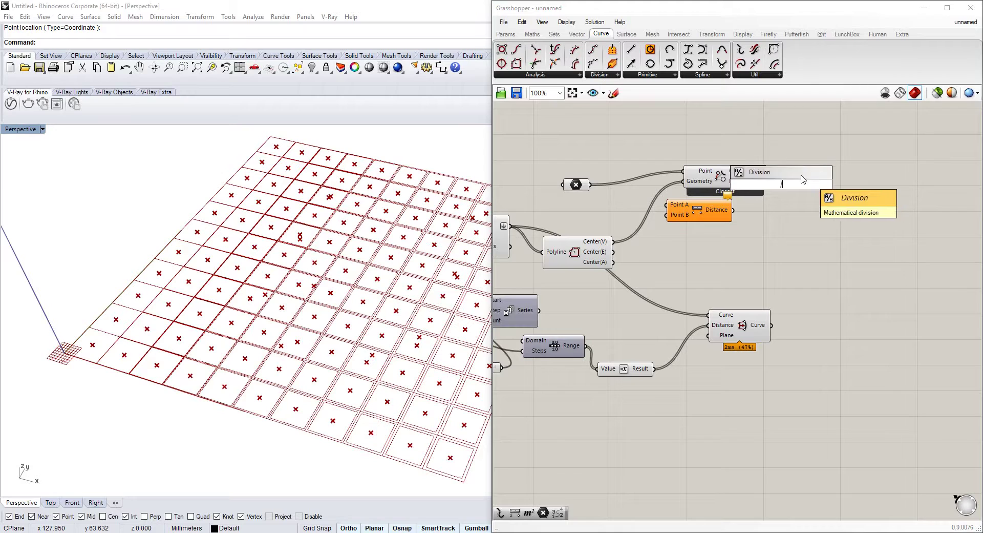
pyautogui.press('Return')
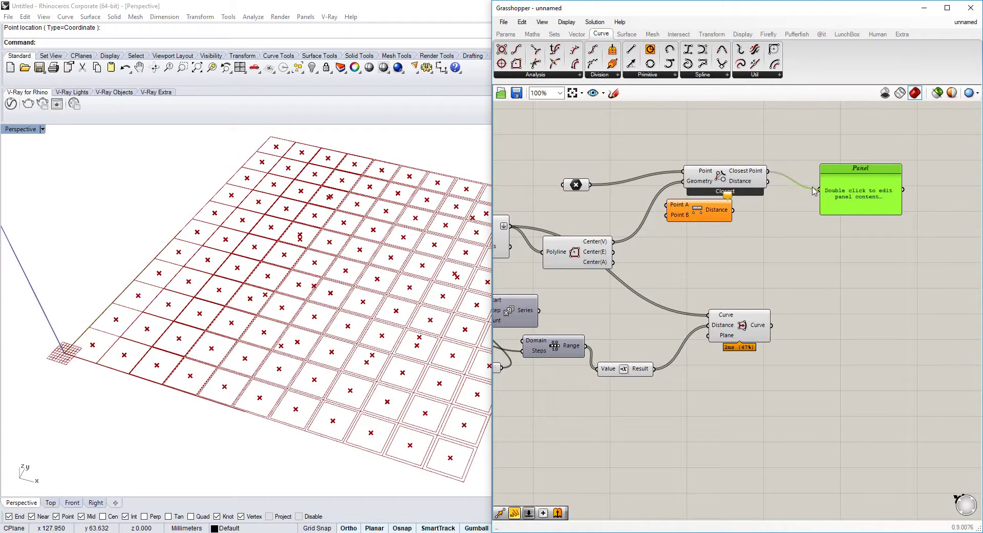
# Step: Connect the Pull Point component's Closest Point output to the Panel and enlarge the Panel
pyautogui.moveTo(815, 191); pyautogui.dragTo(818, 190)
pyautogui.scroll(1, 820, 192)
pyautogui.moveTo(920, 218); pyautogui.dragTo(953, 263)
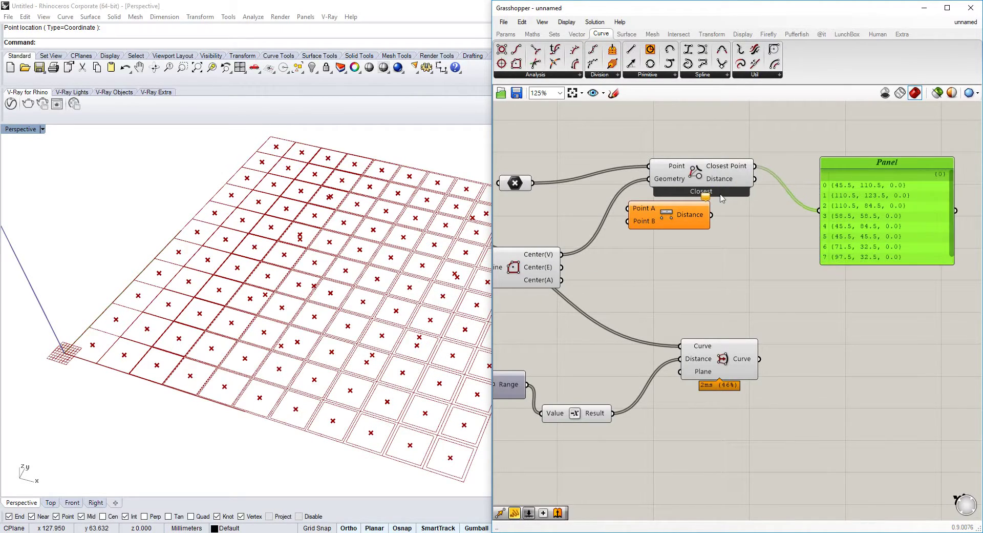
# Step: Graft the Pull Point Geometry input and feed the Distance output into the enlarged Panel instead of the closest points
pyautogui.rightClick(659, 183)
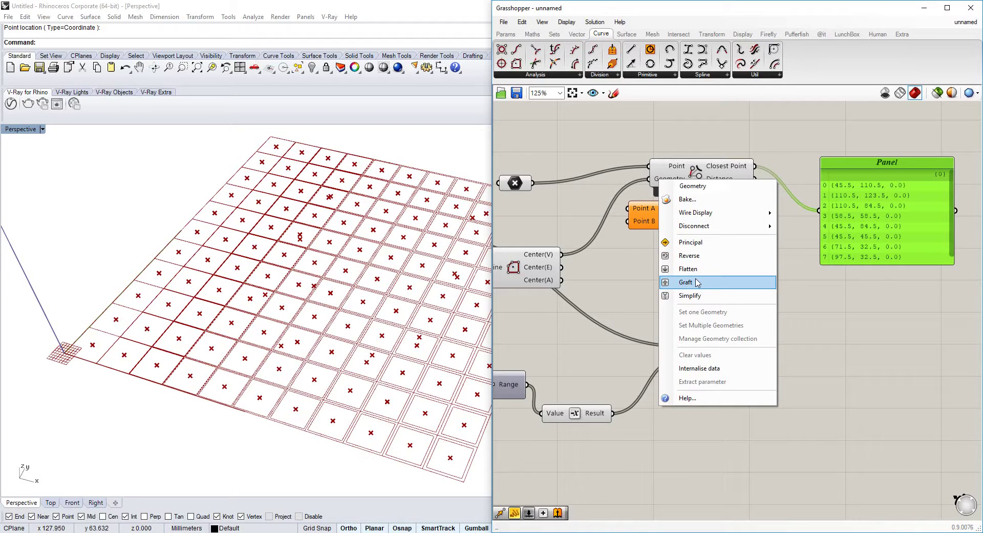
pyautogui.click(681, 283)
pyautogui.moveTo(946, 224); pyautogui.dragTo(894, 229, button='right')
pyautogui.moveTo(898, 268); pyautogui.dragTo(964, 324)
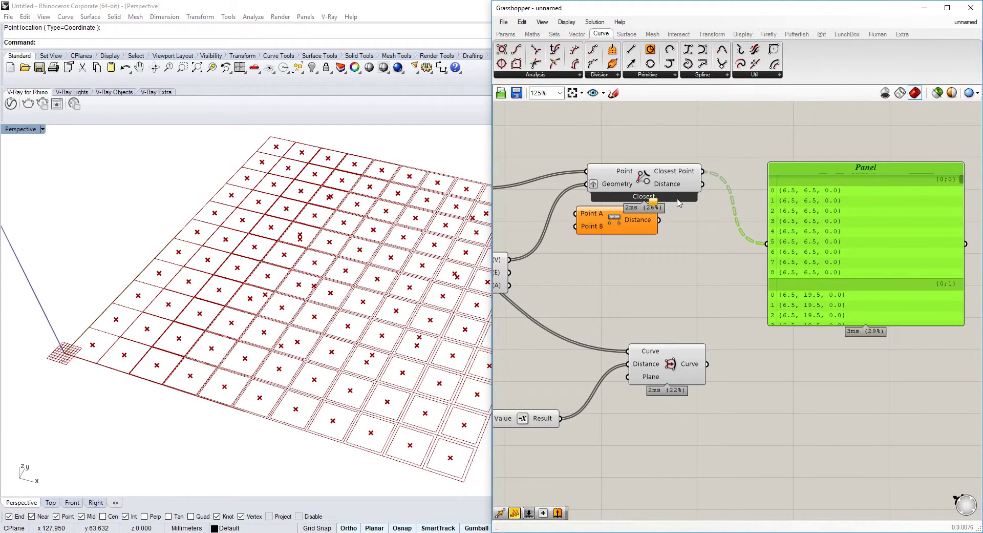
pyautogui.moveTo(706, 187); pyautogui.dragTo(767, 244)
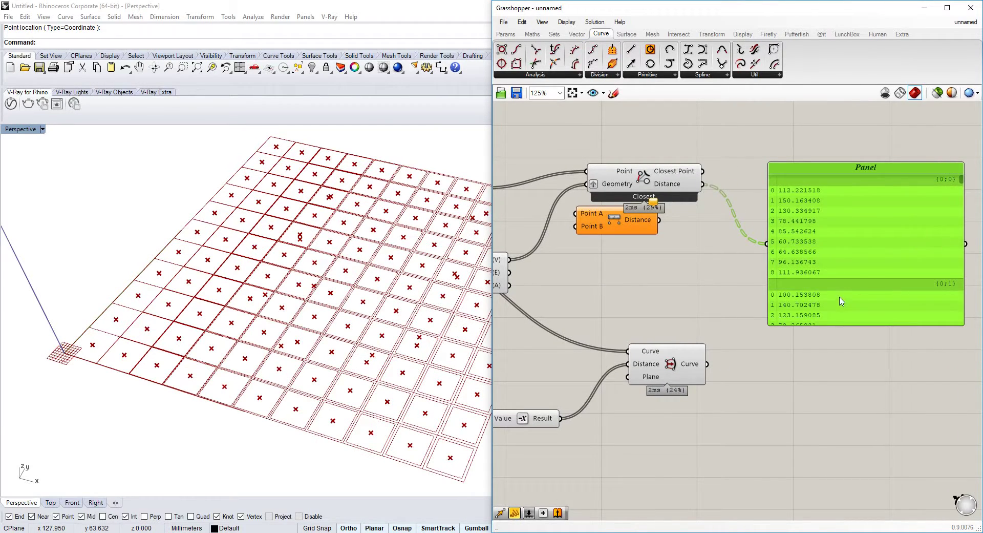
pyautogui.moveTo(845, 212); pyautogui.dragTo(931, 171)
# Step: Add a Sort List component below the Pull Point component and connect the Distance output to its Keys input
pyautogui.doubleClick(707, 276)
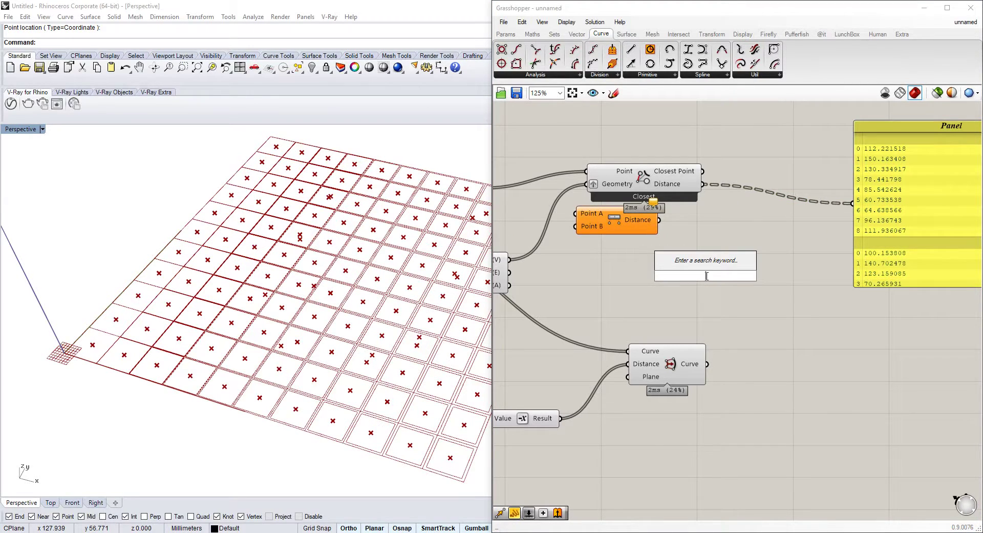
pyautogui.write('sort')
pyautogui.click(705, 264)
pyautogui.moveTo(701, 272); pyautogui.dragTo(757, 237)
pyautogui.moveTo(756, 237); pyautogui.dragTo(710, 242, button='right')
pyautogui.moveTo(658, 191); pyautogui.dragTo(680, 233)
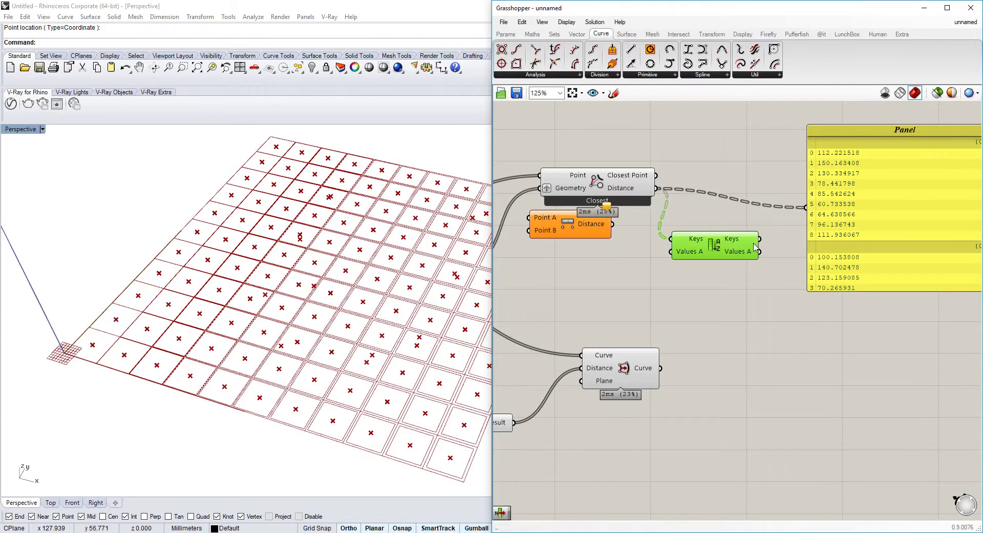
# Step: Feed the Sort List Keys output into the Panel and reverse that output
pyautogui.moveTo(808, 236); pyautogui.dragTo(809, 234)
pyautogui.moveTo(830, 218); pyautogui.dragTo(781, 222, button='right')
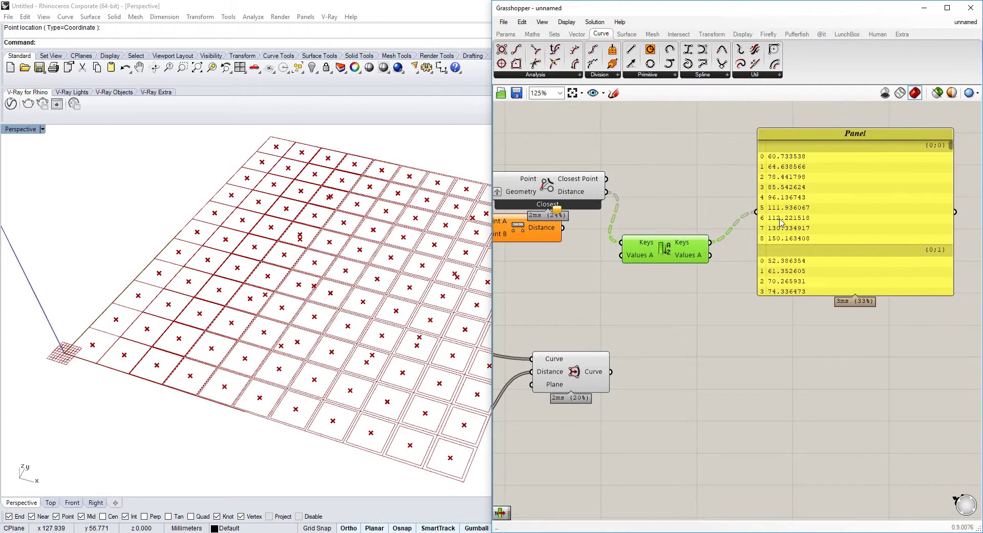
pyautogui.rightClick(701, 249)
pyautogui.click(728, 280)
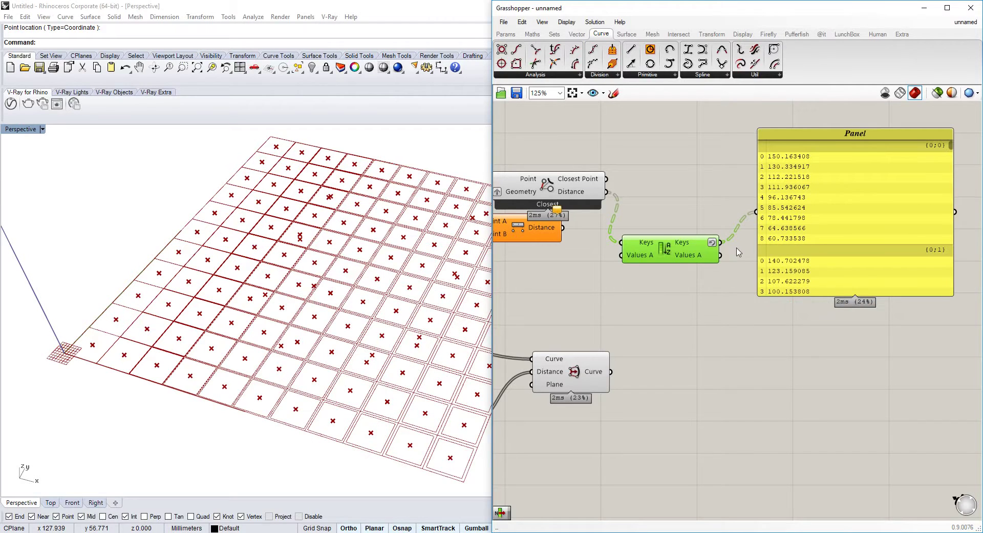
# Step: Add a List Item component fed by the reversed sorted Keys, and move the offset component clear of it
pyautogui.doubleClick(690, 221)
pyautogui.write('list')
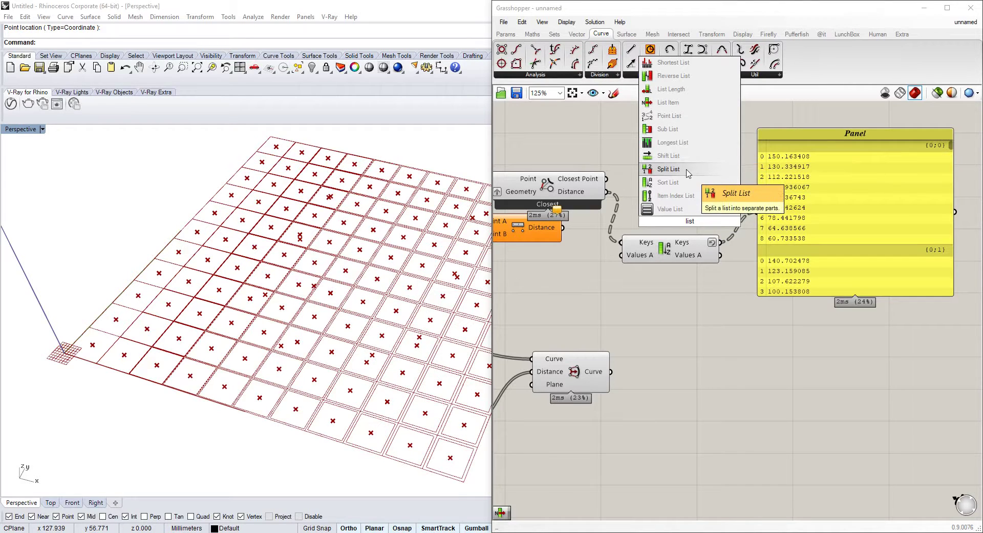
pyautogui.click(695, 110)
pyautogui.moveTo(690, 225); pyautogui.dragTo(731, 286)
pyautogui.moveTo(726, 317); pyautogui.dragTo(694, 284, button='right')
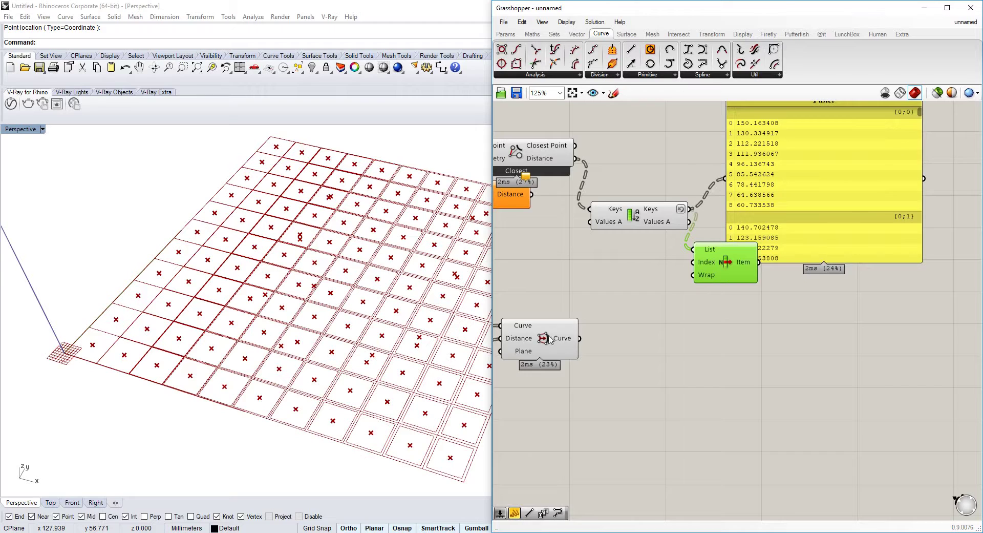
pyautogui.moveTo(549, 339); pyautogui.dragTo(852, 382)
pyautogui.doubleClick(767, 318)
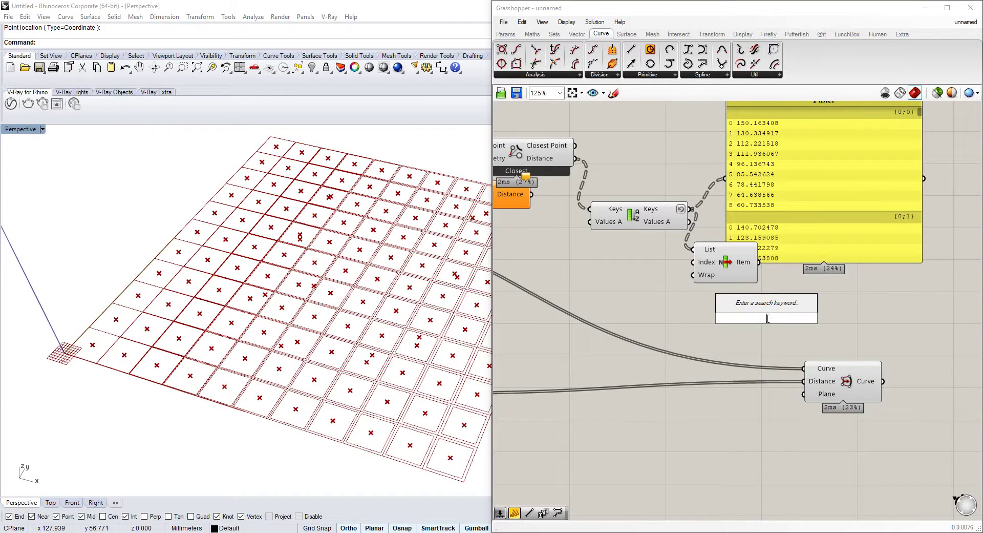
pyautogui.write('o')
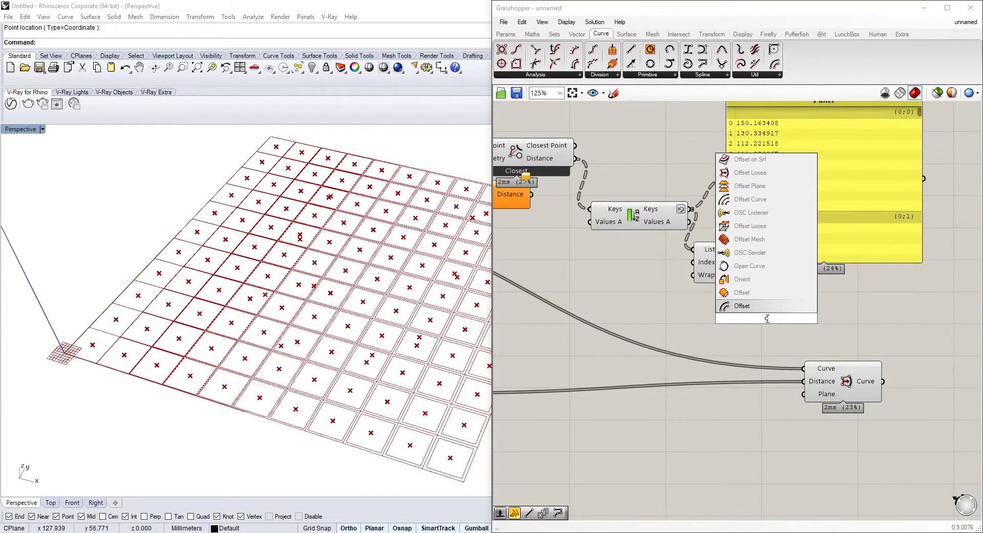
pyautogui.press('BackSpace')
# Step: Try to drive the offset component's Distance input directly with the List Item output, and undo the connection
pyautogui.moveTo(764, 263); pyautogui.dragTo(766, 275)
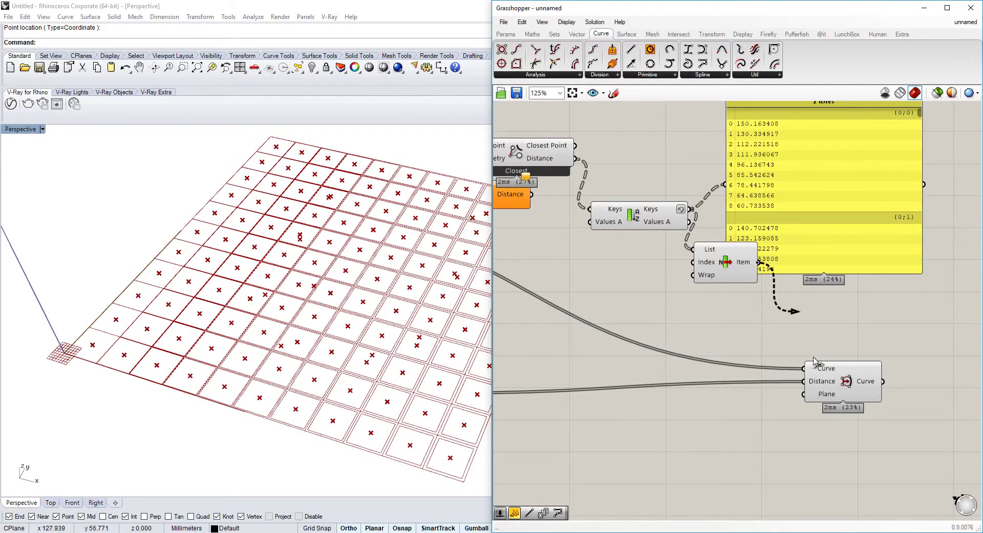
pyautogui.moveTo(814, 357); pyautogui.dragTo(807, 384)
pyautogui.moveTo(699, 350); pyautogui.dragTo(679, 332, button='right')
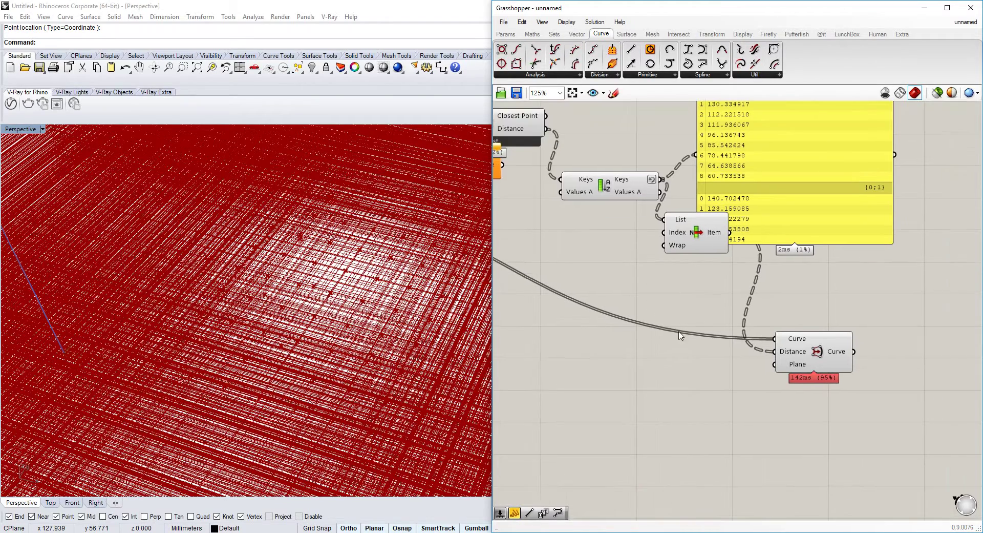
pyautogui.moveTo(753, 311); pyautogui.dragTo(752, 319, button='right')
pyautogui.hotkey('ctrl', 'z')
# Step: Add a Multiplication component above the offset component and connect the List Item output to its A input
pyautogui.doubleClick(761, 319)
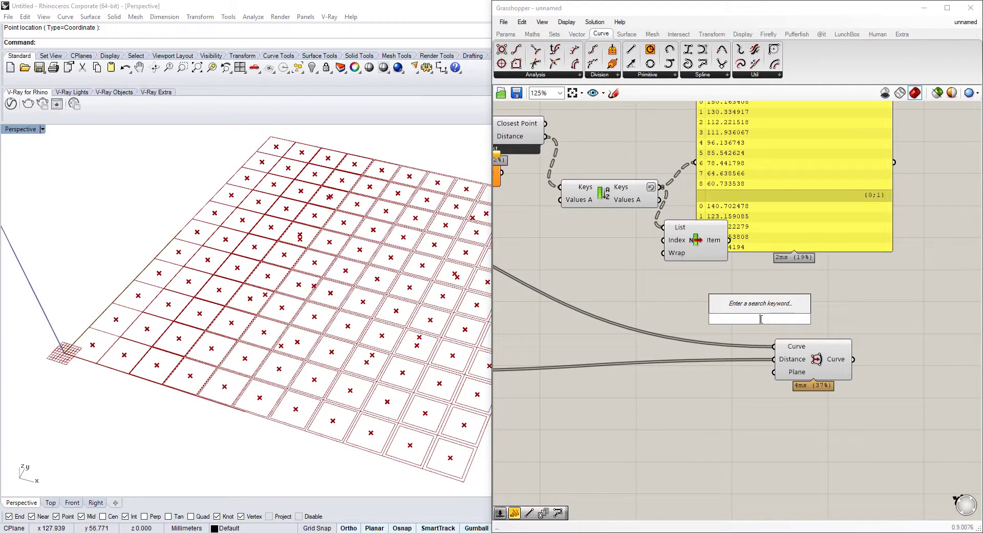
pyautogui.write('mult')
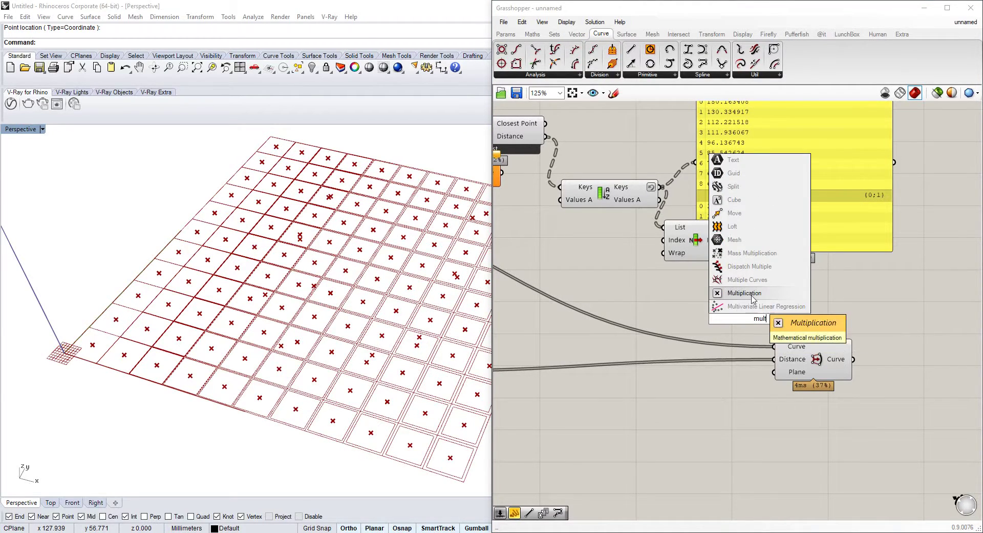
pyautogui.press('Return')
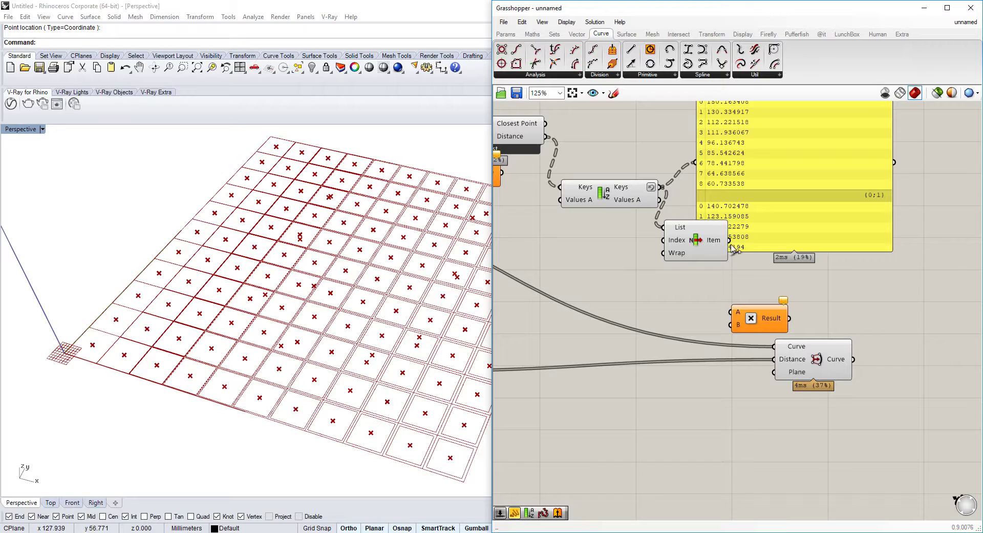
pyautogui.moveTo(730, 242); pyautogui.dragTo(731, 312)
# Step: Add a number slider of 1.000 with three decimal digits and connect it to the Multiplication B input
pyautogui.doubleClick(630, 320)
pyautogui.write('1')
pyautogui.press('Return')
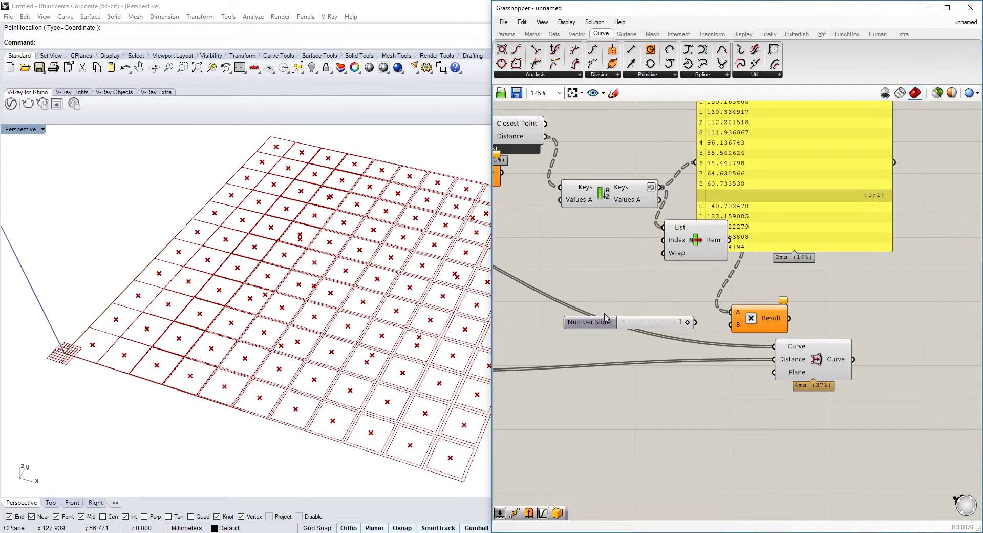
pyautogui.doubleClick(604, 316)
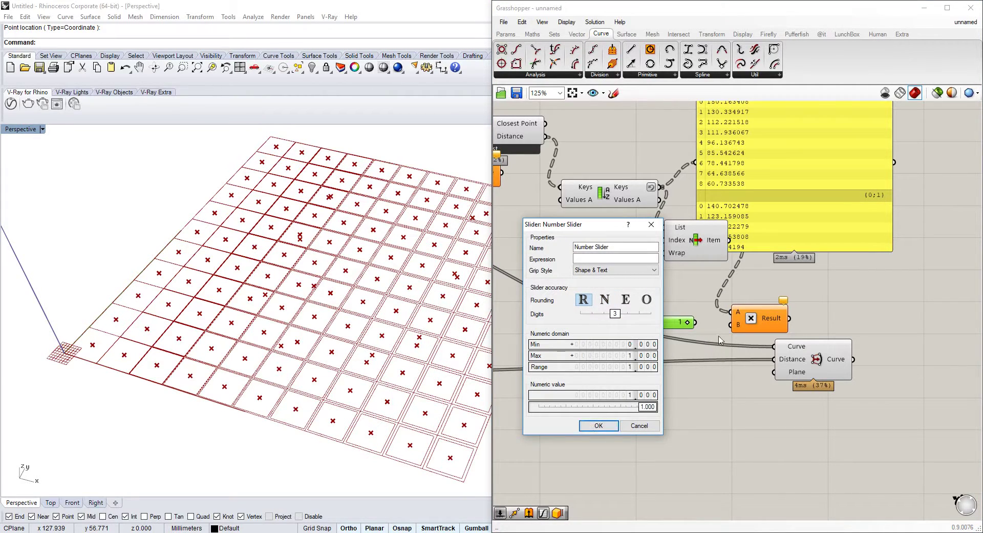
pyautogui.click(594, 425)
pyautogui.moveTo(695, 322); pyautogui.dragTo(732, 324)
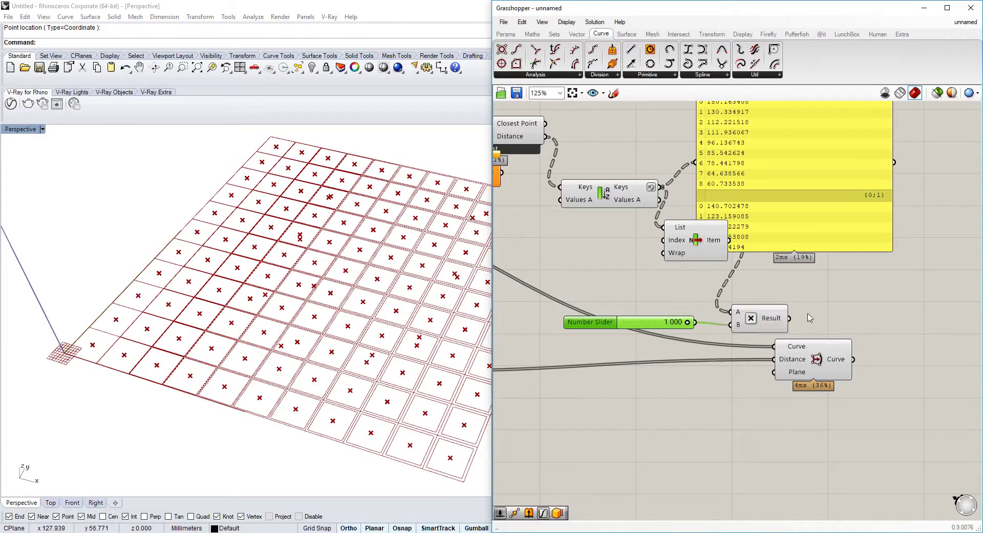
# Step: Connect the Multiplication result to the offset component's Distance input and set the multiplier slider to 0.016
pyautogui.moveTo(774, 361); pyautogui.dragTo(863, 358)
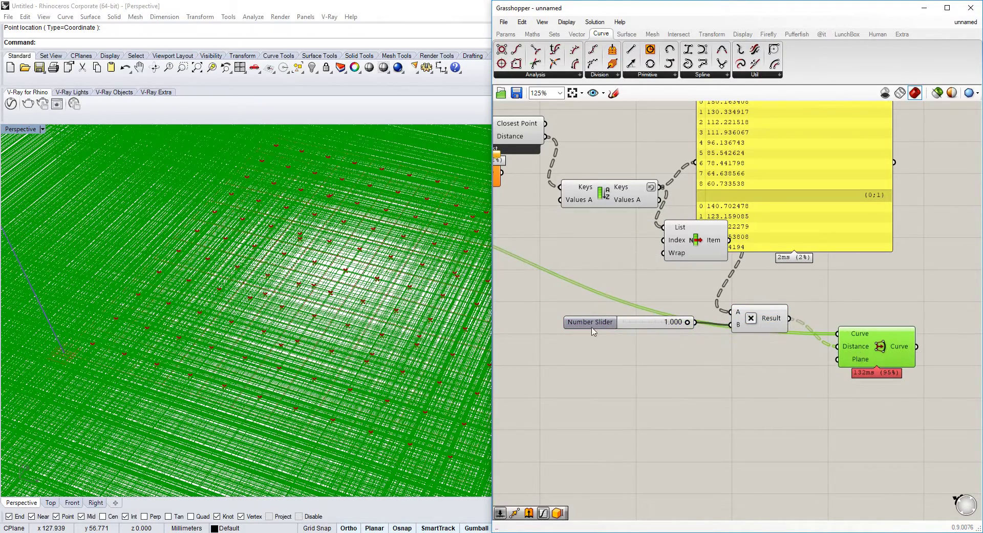
pyautogui.moveTo(688, 322); pyautogui.dragTo(628, 330)
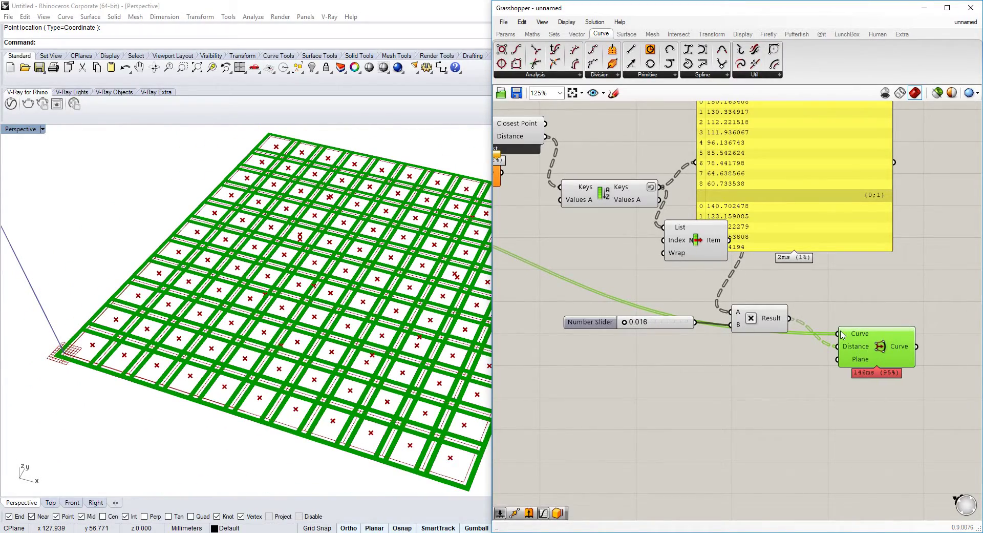
# Step: Flatten the offset component's Distance input and set the multiplier slider to 0.032
pyautogui.rightClick(845, 346)
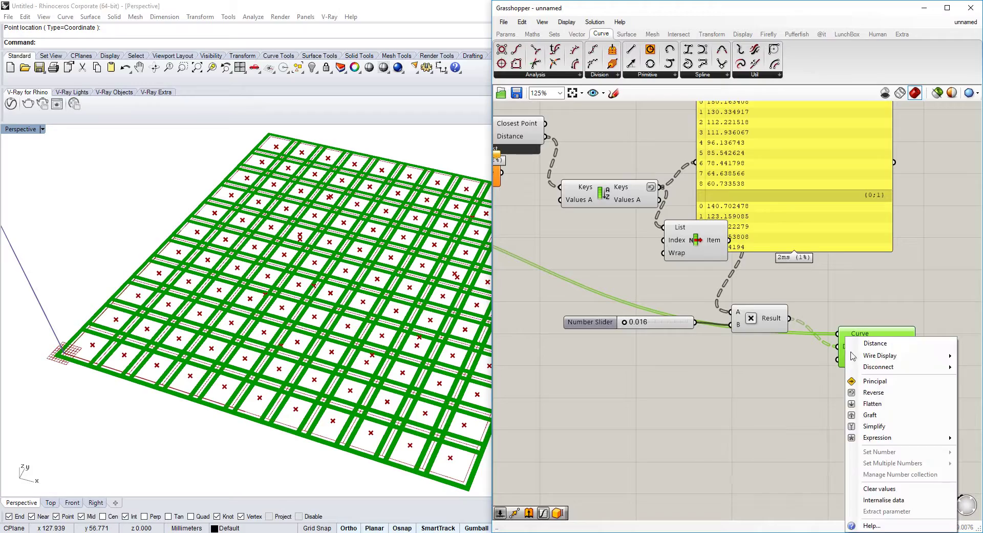
pyautogui.click(869, 404)
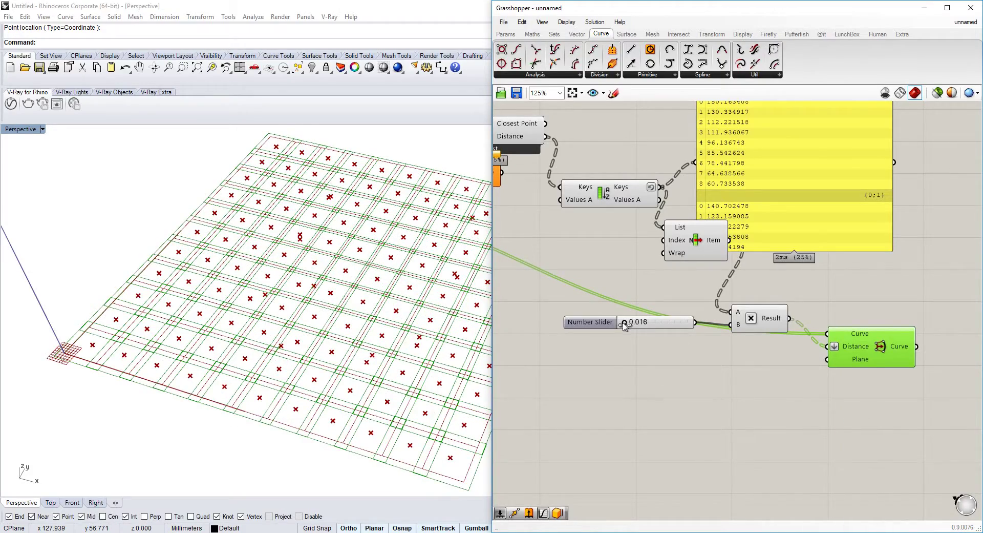
pyautogui.moveTo(625, 324); pyautogui.dragTo(626, 324)
pyautogui.moveTo(778, 364); pyautogui.dragTo(743, 376, button='right')
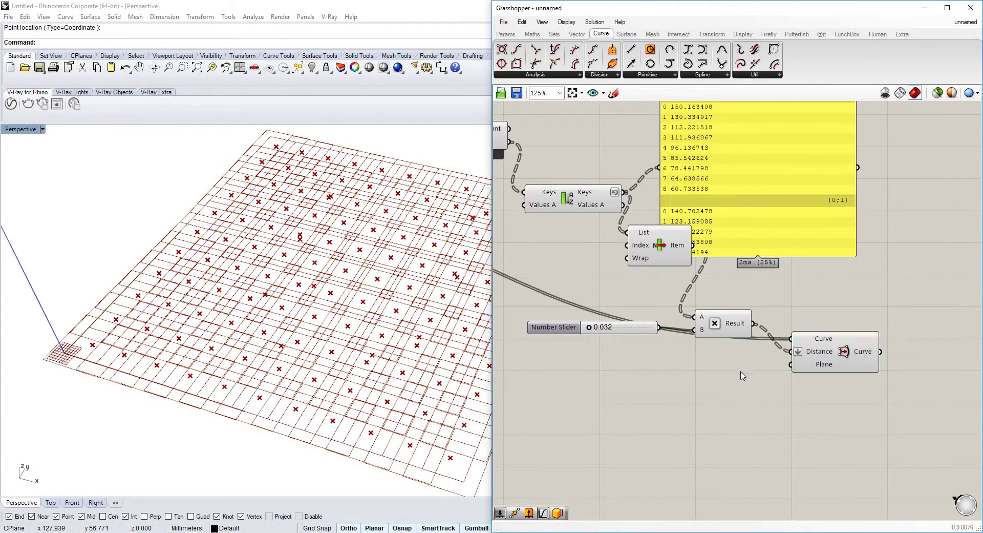
# Step: Insert a Negative component between the Multiplication result and the offset component's Distance input, and space out these components
pyautogui.doubleClick(743, 376)
pyautogui.write('nwe')
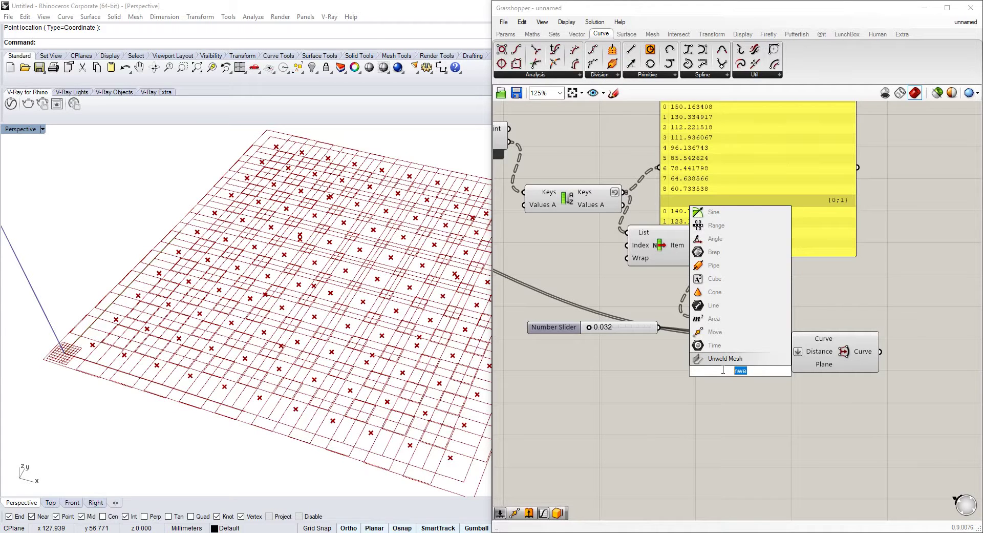
pyautogui.write('lneg')
pyautogui.press('Return')
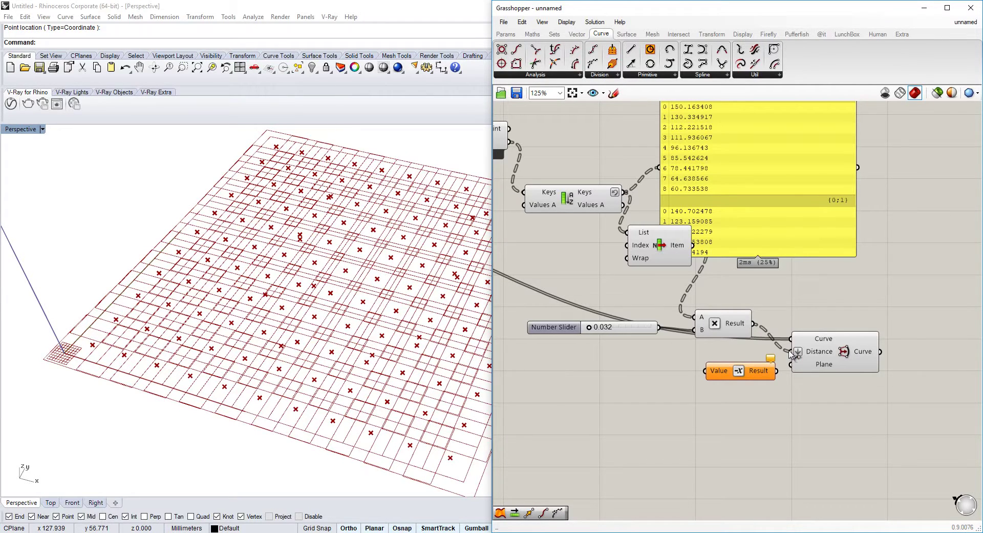
pyautogui.keyDown('ctrl'); pyautogui.keyDown('shift'); pyautogui.moveTo(791, 353); pyautogui.dragTo(706, 370); pyautogui.keyUp('shift'); pyautogui.keyUp('ctrl')
pyautogui.moveTo(777, 370); pyautogui.dragTo(795, 352)
pyautogui.moveTo(821, 361); pyautogui.dragTo(877, 359)
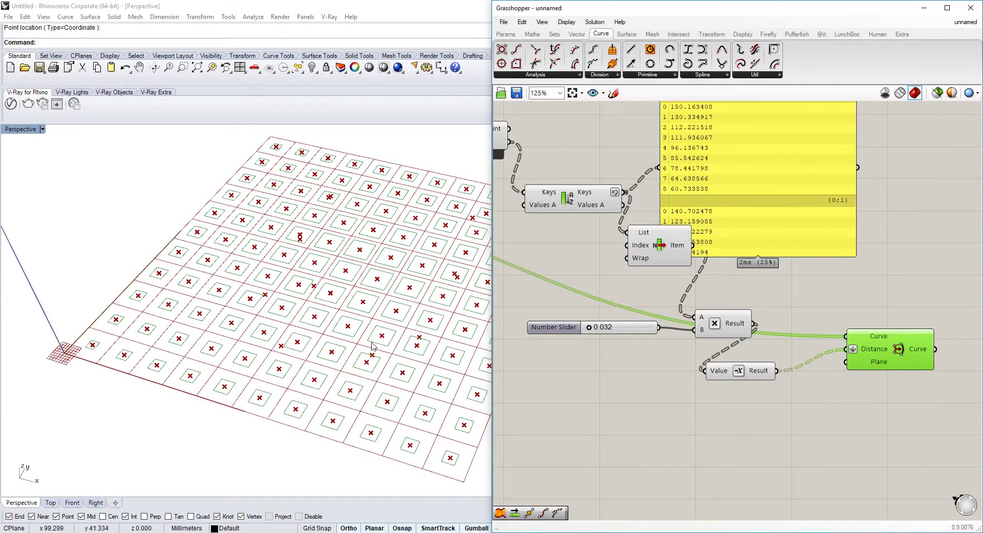
pyautogui.scroll(5, 373, 346)
pyautogui.moveTo(727, 369); pyautogui.dragTo(750, 365)
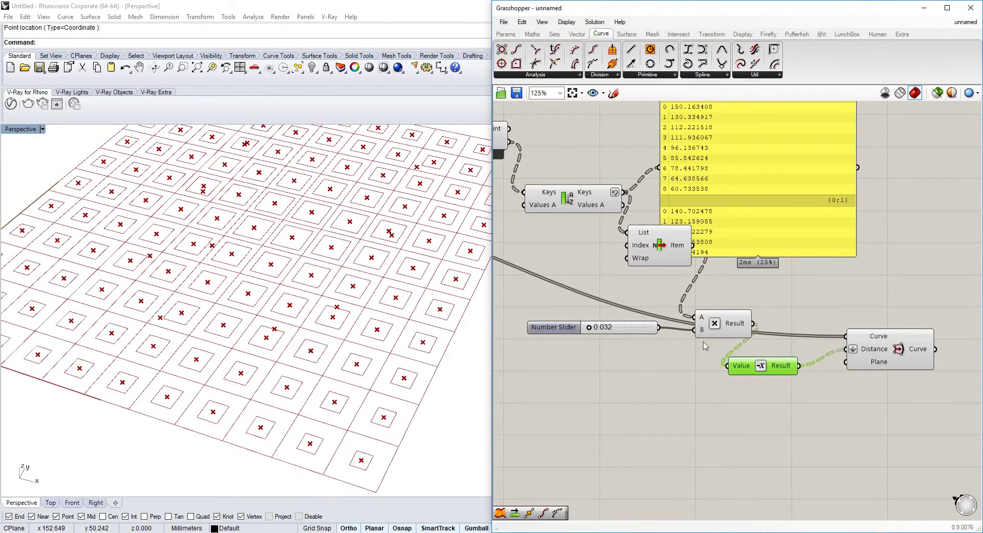
pyautogui.moveTo(716, 326); pyautogui.dragTo(716, 328)
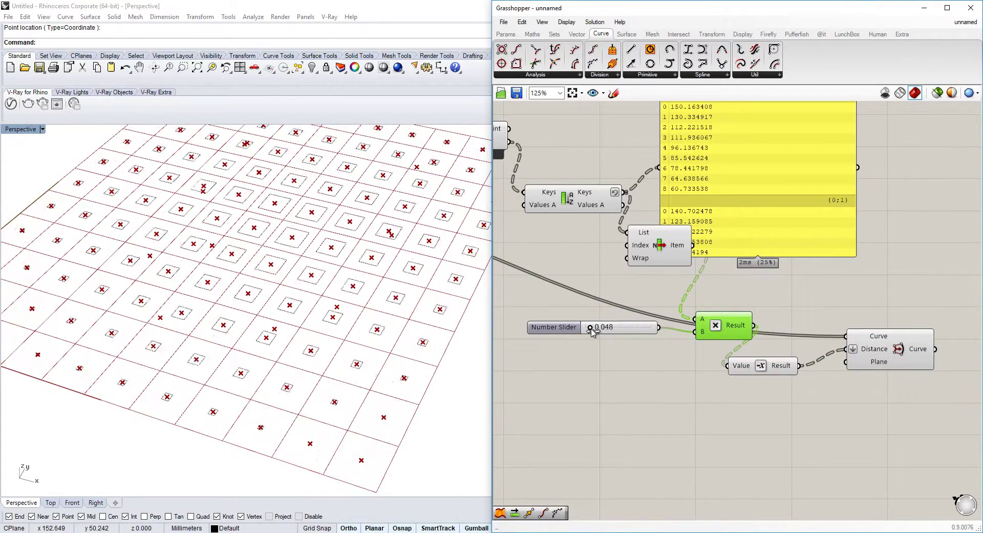
# Step: Select the Point parameter and move one of its attractor points toward the grid's near corner in the perspective viewport
pyautogui.scroll(-3, 730, 267)
pyautogui.moveTo(730, 266); pyautogui.dragTo(812, 274, button='right')
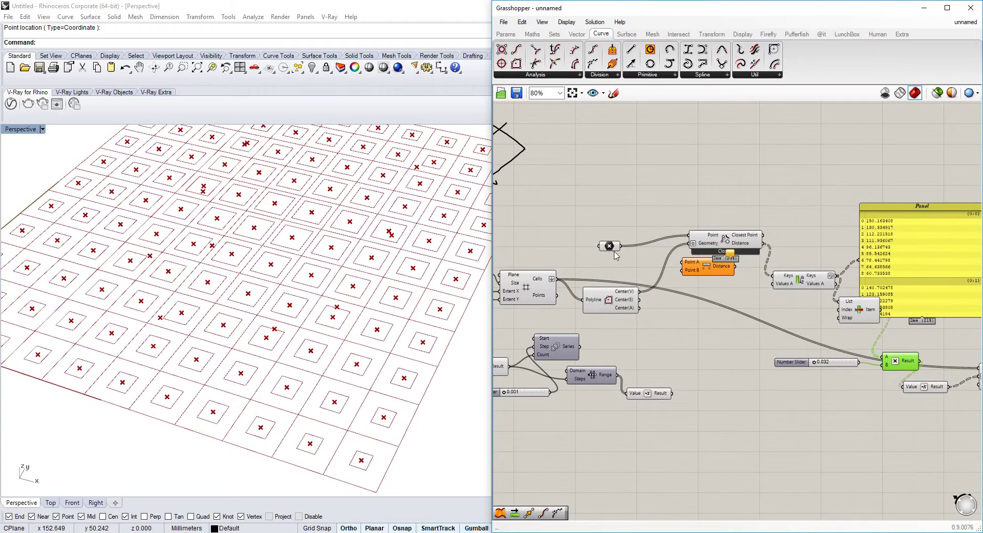
pyautogui.click(610, 246)
pyautogui.moveTo(311, 352); pyautogui.dragTo(389, 418)
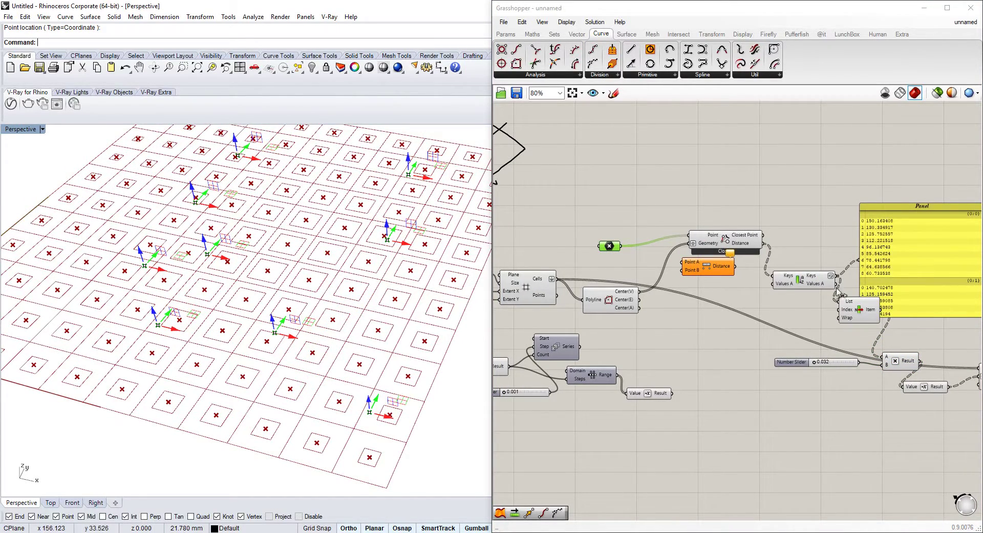
# Step: Insert a Minimum component between the Pull Point Distance output and the Sort List Keys input, with a number slider of 1 as its limit
pyautogui.scroll(1, 721, 277)
pyautogui.moveTo(721, 277); pyautogui.dragTo(668, 251, button='right')
pyautogui.doubleClick(725, 209)
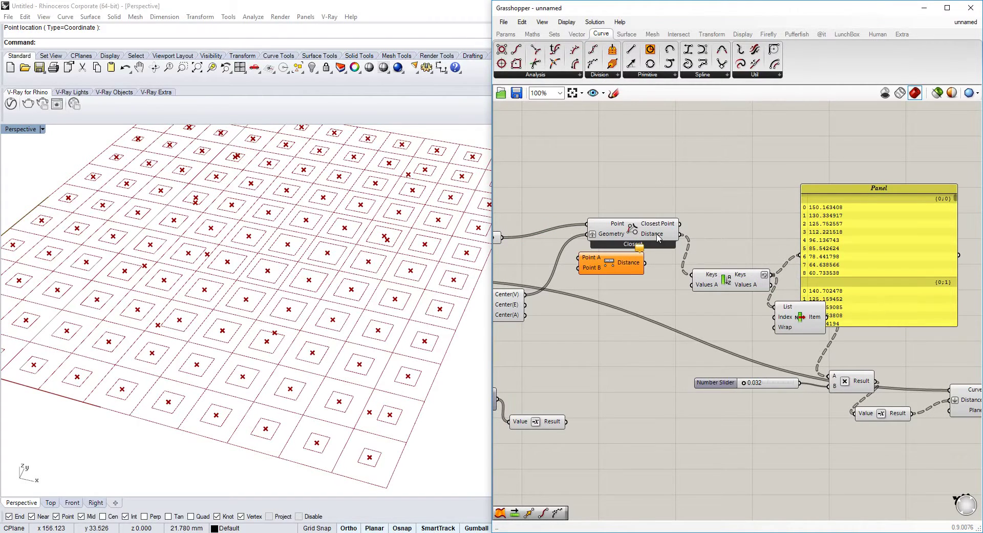
pyautogui.doubleClick(730, 191)
pyautogui.write('min')
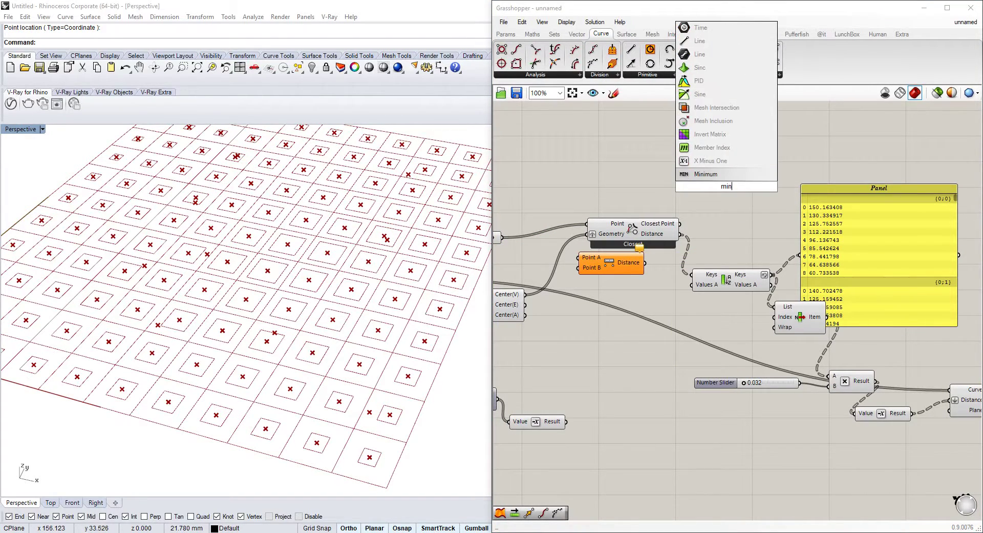
pyautogui.click(725, 176)
pyautogui.moveTo(683, 234); pyautogui.dragTo(698, 273)
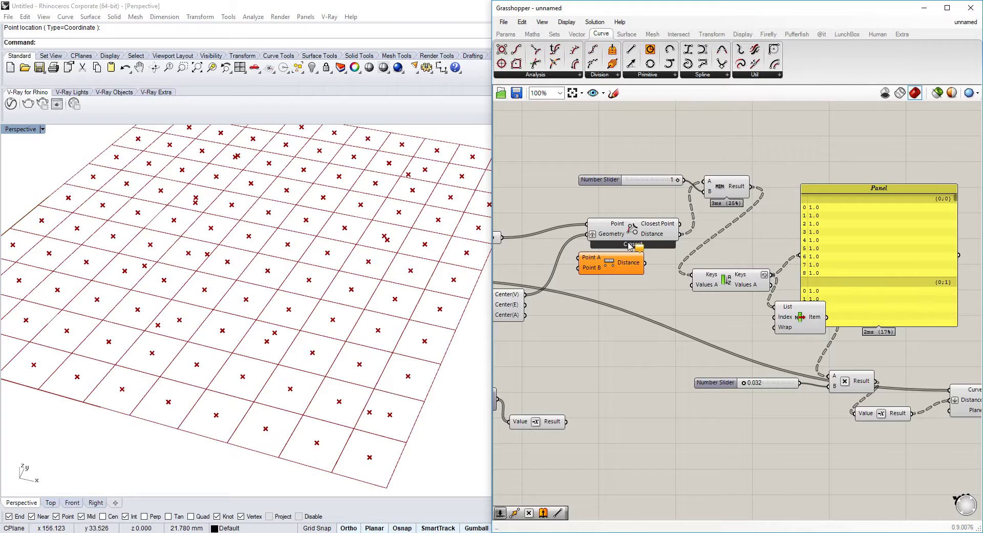
# Step: Raise the maximum of the number slider feeding the Minimum component and set its value to 90
pyautogui.doubleClick(602, 180)
pyautogui.click(609, 209)
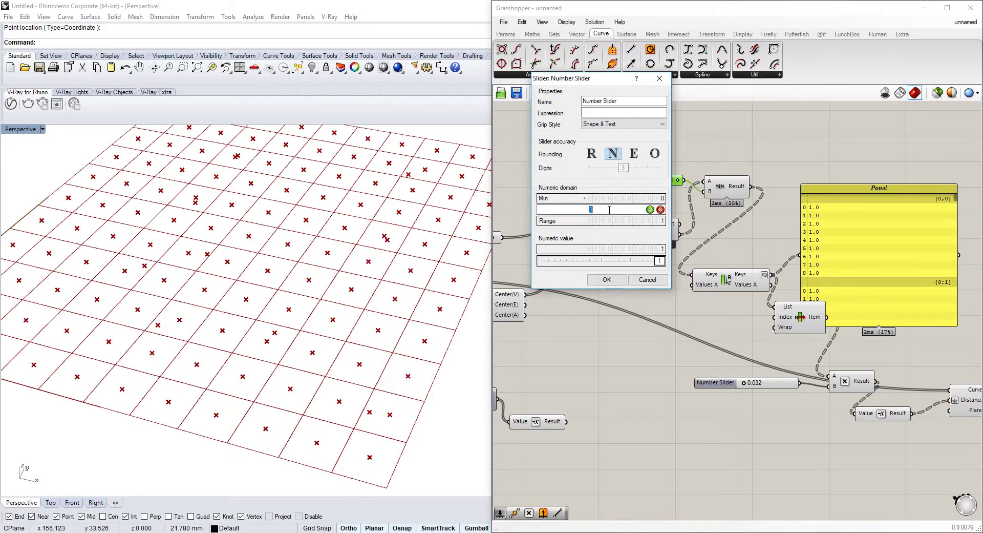
pyautogui.click(606, 278)
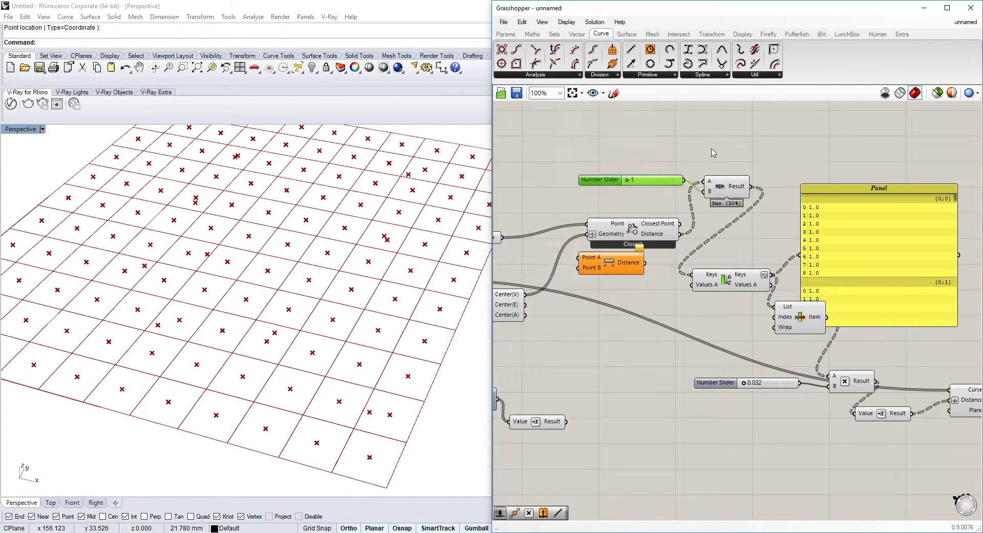
pyautogui.moveTo(628, 181); pyautogui.dragTo(666, 180)
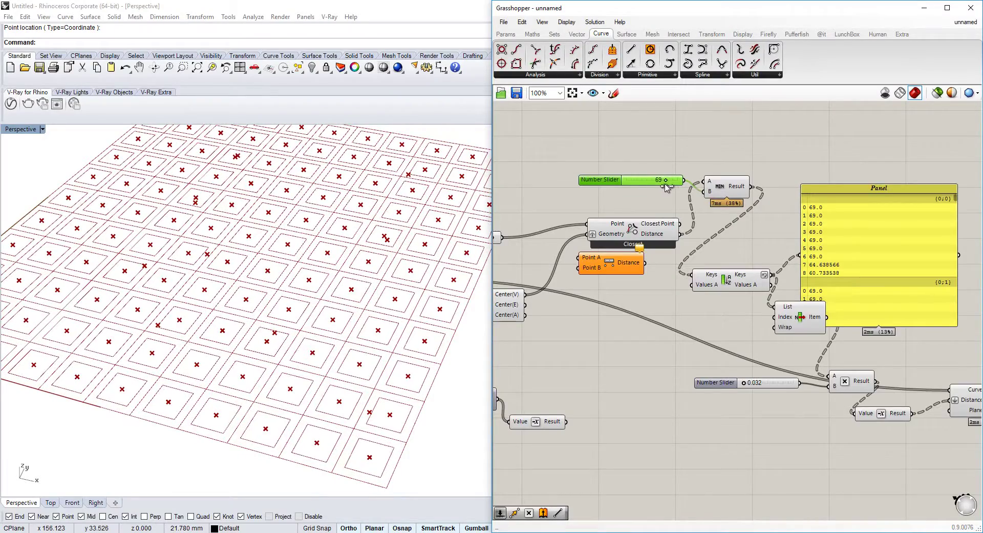
pyautogui.moveTo(657, 215); pyautogui.dragTo(743, 211, button='right')
pyautogui.moveTo(752, 175); pyautogui.dragTo(763, 176)
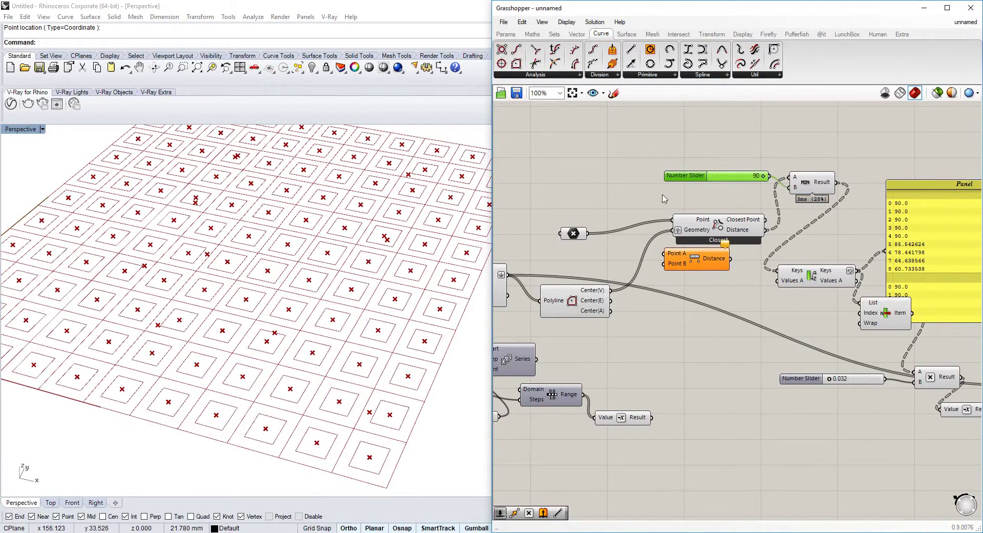
# Step: Select the Point parameter and move one attractor point toward the grid's right edge in the perspective viewport
pyautogui.click(566, 235)
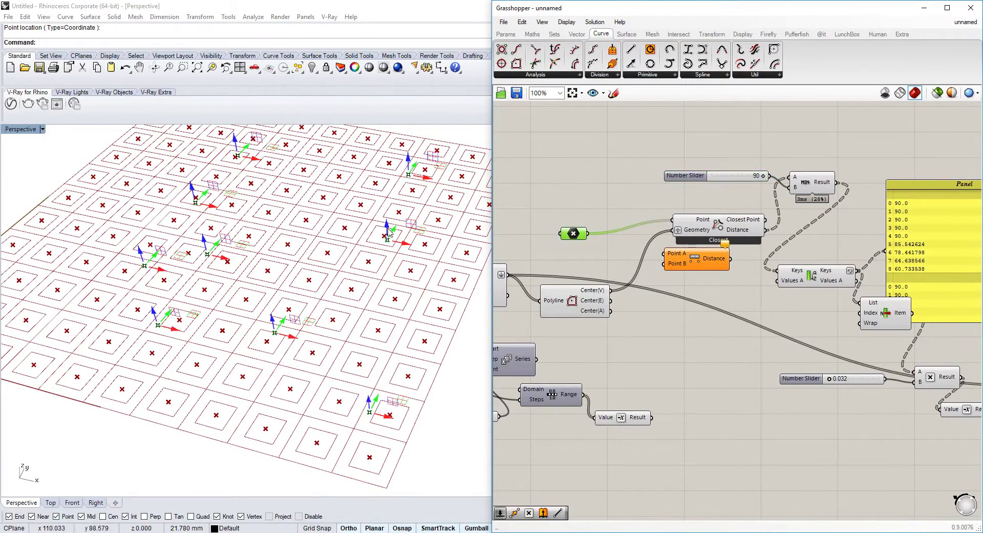
pyautogui.moveTo(390, 233); pyautogui.dragTo(436, 248)
pyautogui.moveTo(908, 277); pyautogui.dragTo(752, 194, button='right')
pyautogui.moveTo(533, 216); pyautogui.dragTo(654, 238, button='right')
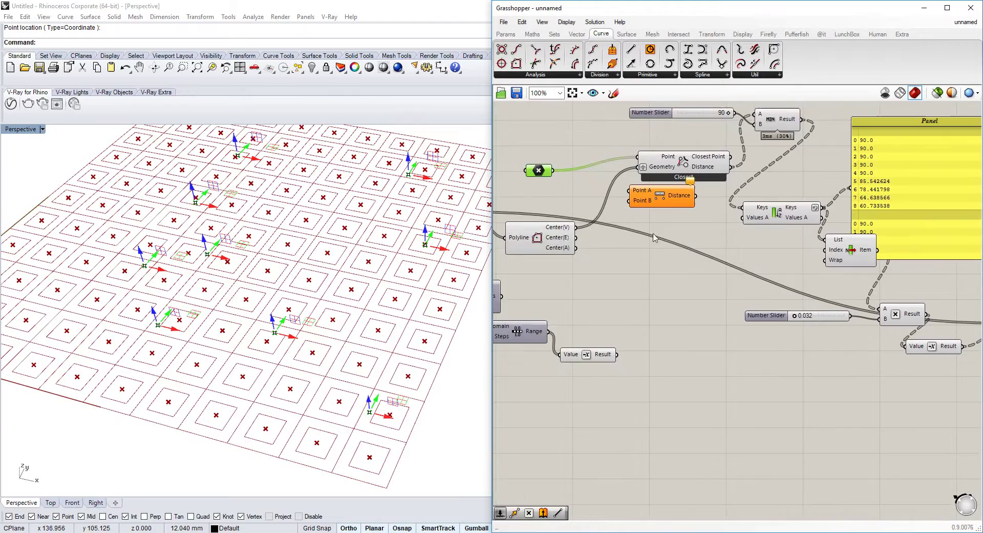
# Step: Redefine the Point parameter as a single attractor point near the left side of the grid
pyautogui.rightClick(537, 174)
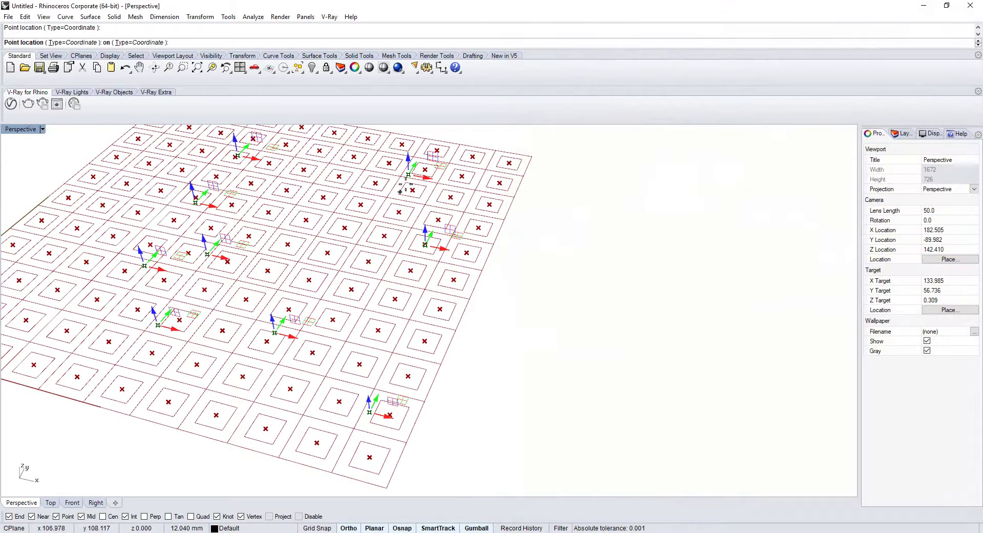
pyautogui.click(630, 345)
pyautogui.click(89, 290)
pyautogui.press('Return')
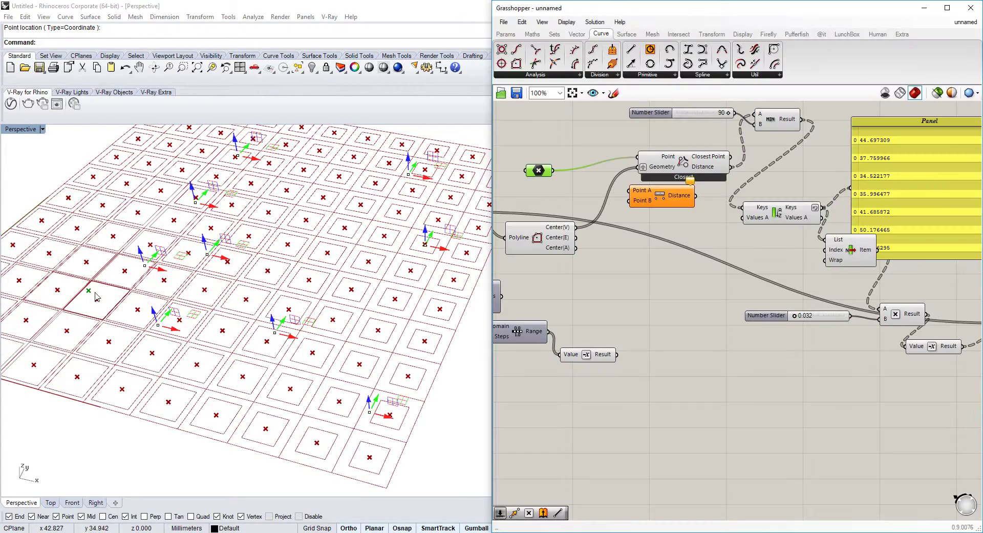
# Step: Redefine the Point parameter as two attractor points on opposite sides of the grid and move the right one along that side
pyautogui.rightClick(538, 171)
pyautogui.click(618, 341)
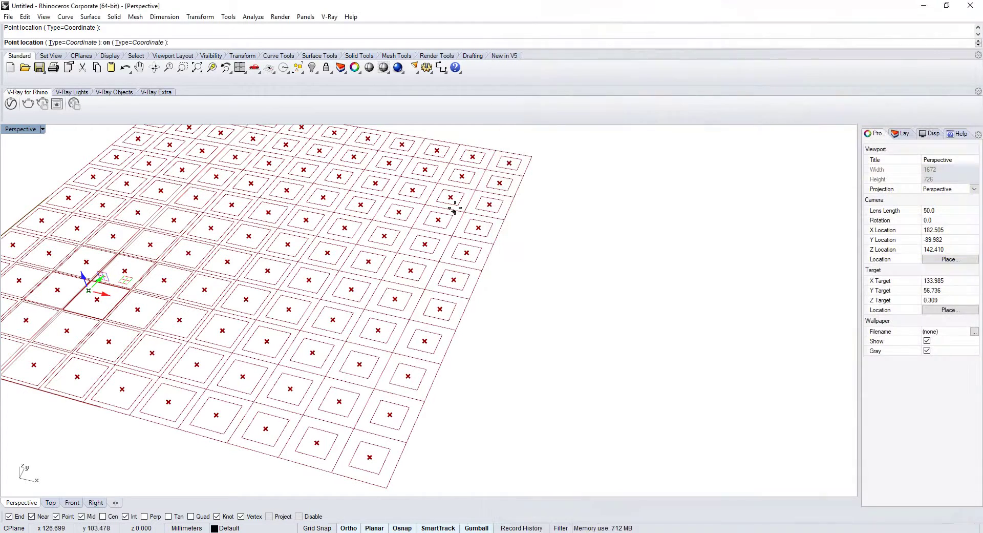
pyautogui.click(113, 235)
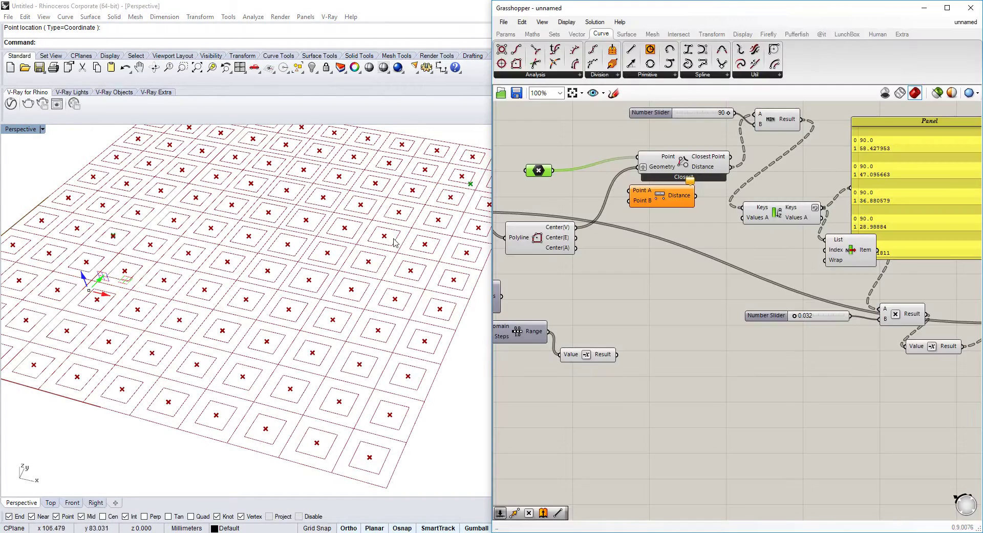
pyautogui.click(596, 177)
pyautogui.click(545, 171)
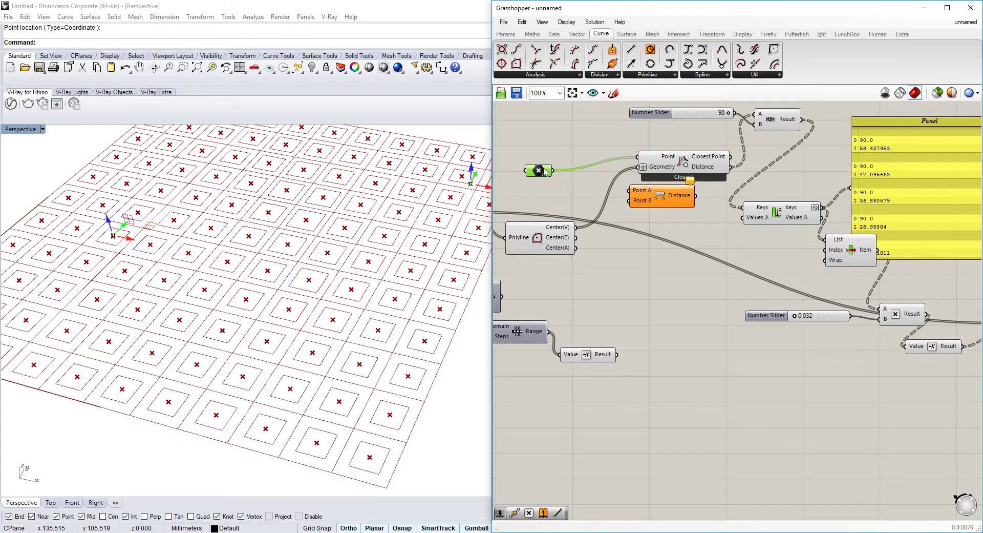
pyautogui.moveTo(476, 177); pyautogui.dragTo(424, 231)
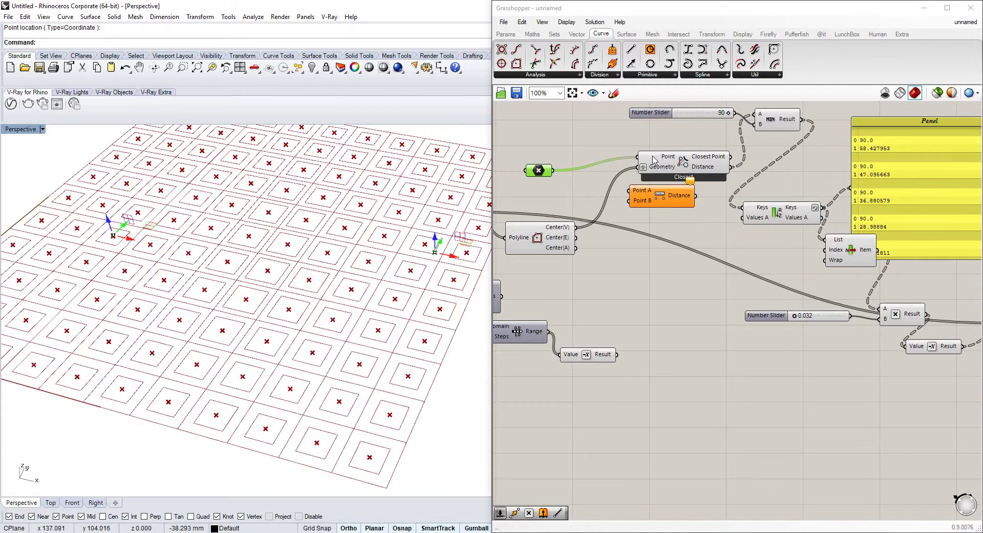
# Step: Graft the Point input of the Pull Point component and shift the right attractor point slightly in the viewport
pyautogui.rightClick(654, 158)
pyautogui.click(681, 259)
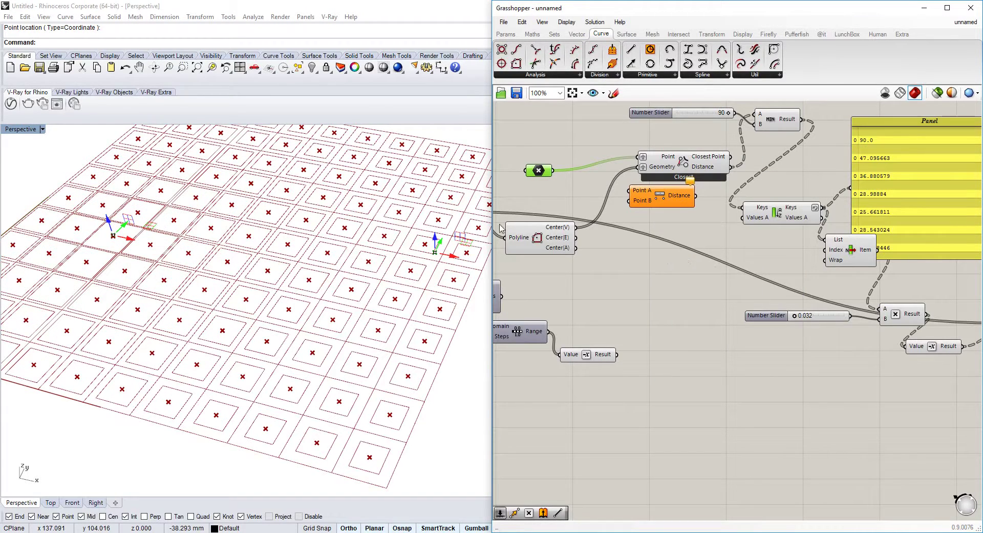
pyautogui.moveTo(434, 247); pyautogui.dragTo(447, 229)
pyautogui.moveTo(768, 191); pyautogui.dragTo(671, 206, button='right')
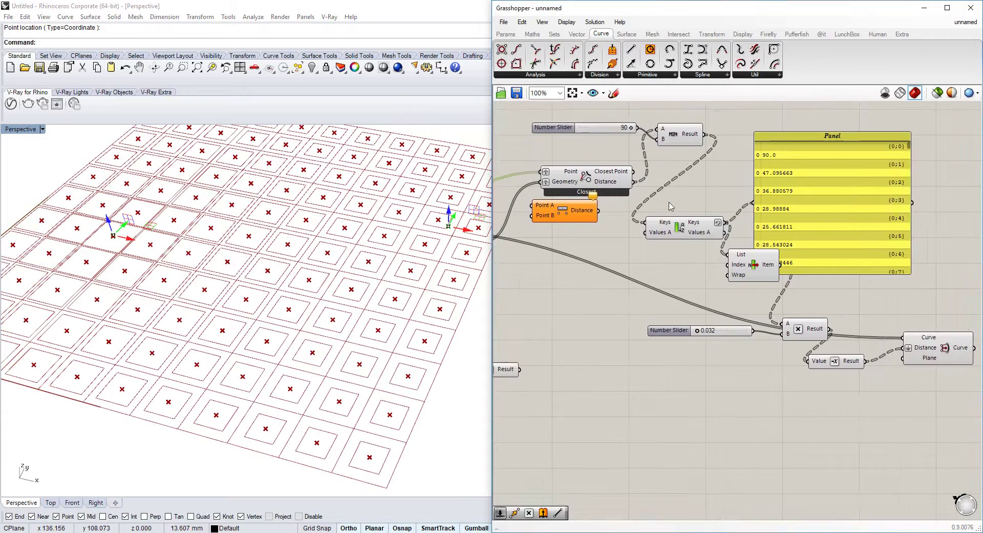
# Step: Move the panel clear of the List Item component and reposition the offset component slightly lower
pyautogui.moveTo(795, 249); pyautogui.dragTo(830, 225)
pyautogui.scroll(-2, 796, 241)
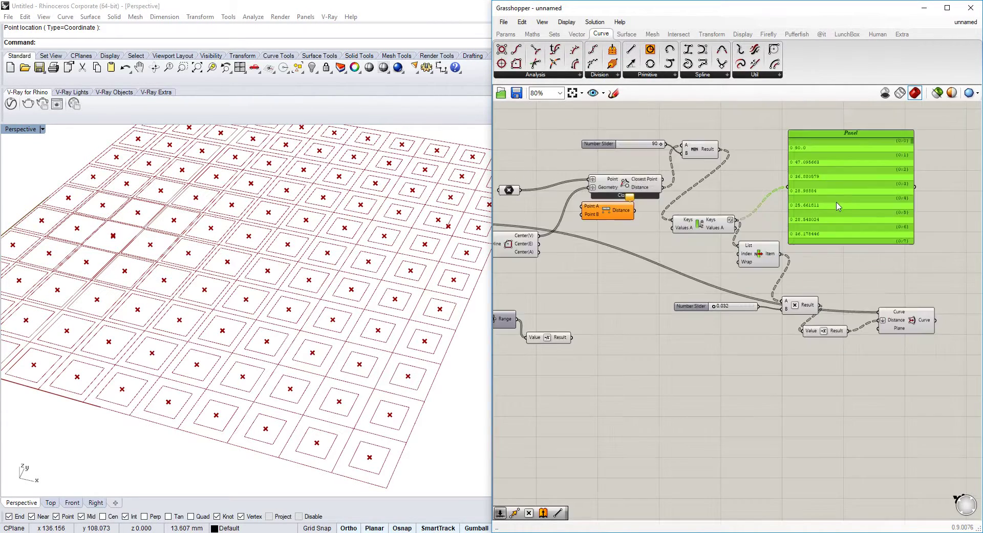
pyautogui.scroll(-4, 753, 230)
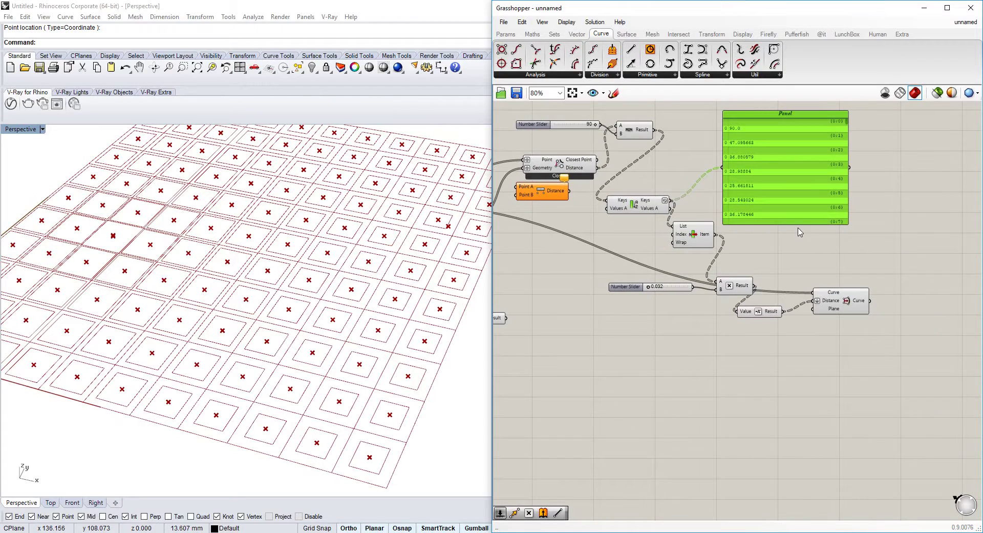
pyautogui.moveTo(710, 219); pyautogui.dragTo(607, 210, button='right')
pyautogui.scroll(4, 798, 241)
pyautogui.moveTo(797, 240); pyautogui.dragTo(694, 222, button='right')
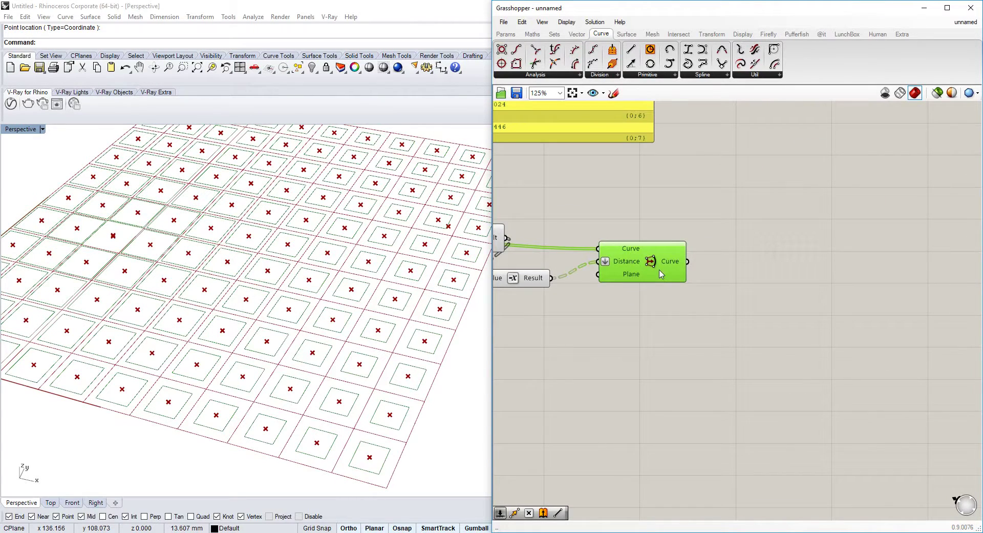
pyautogui.moveTo(660, 271); pyautogui.dragTo(669, 287)
pyautogui.doubleClick(752, 255)
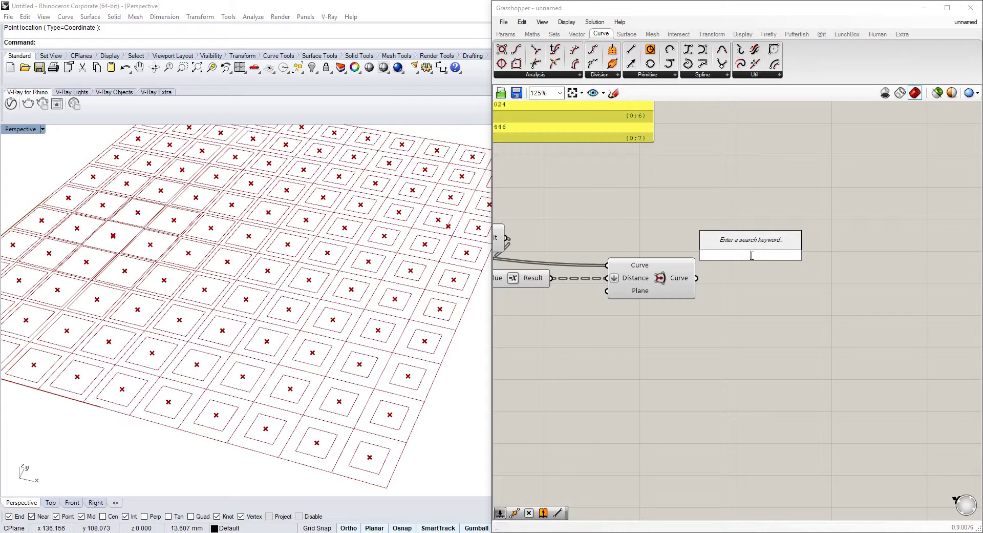
pyautogui.press('Escape')
pyautogui.doubleClick(824, 265)
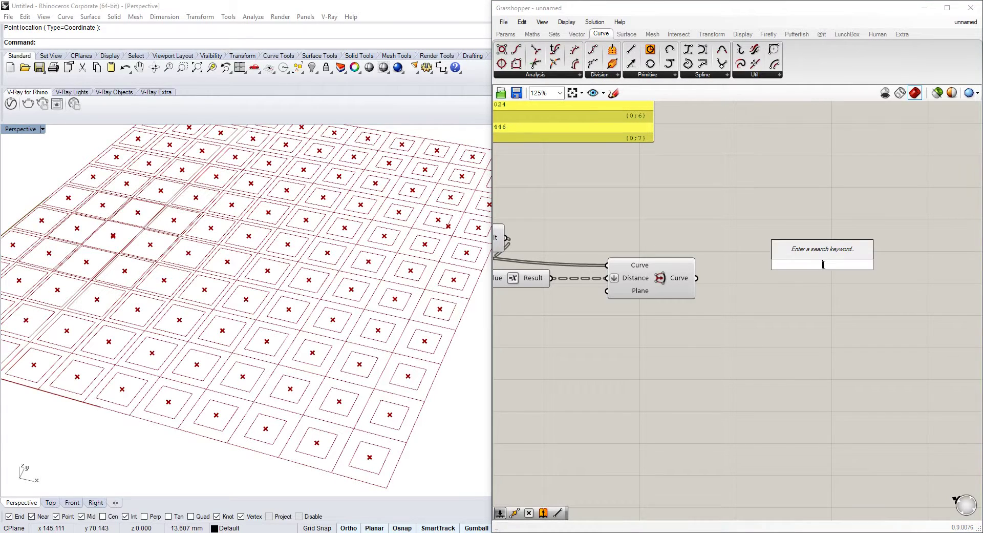
pyautogui.write('plan')
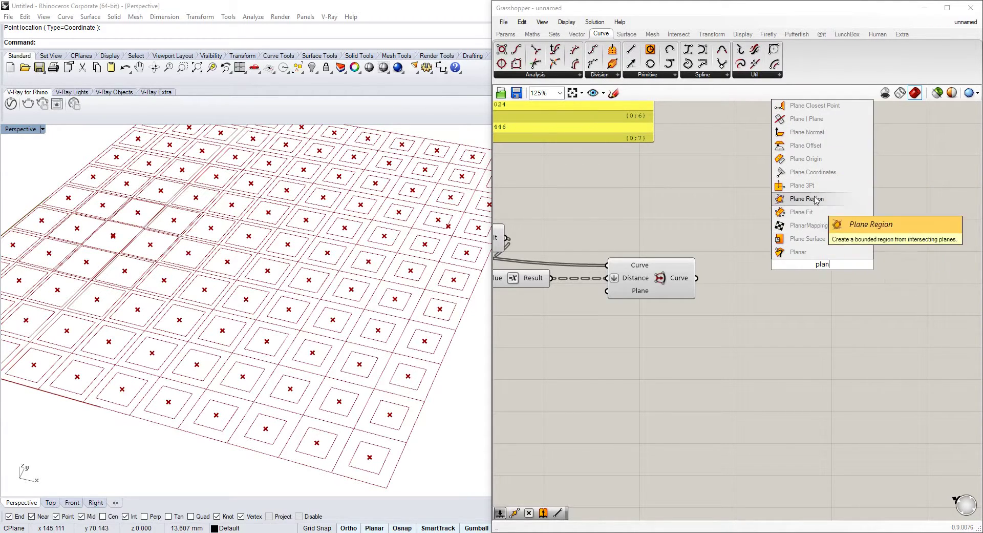
# Step: Add an XY Plane component beyond the offset component and connect the polygon Center(V) output to its Origin input
pyautogui.doubleClick(741, 216)
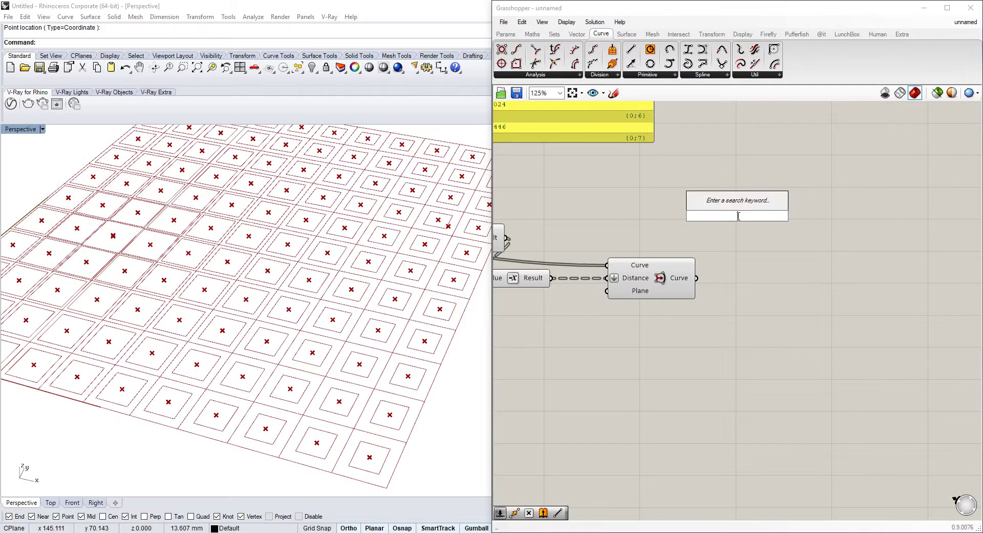
pyautogui.write('xy')
pyautogui.press('Return')
pyautogui.moveTo(737, 215); pyautogui.dragTo(575, 183)
pyautogui.scroll(-6, 822, 255)
pyautogui.scroll(5, 597, 229)
pyautogui.scroll(-3, 671, 190)
pyautogui.moveTo(974, 266); pyautogui.dragTo(859, 246, button='right')
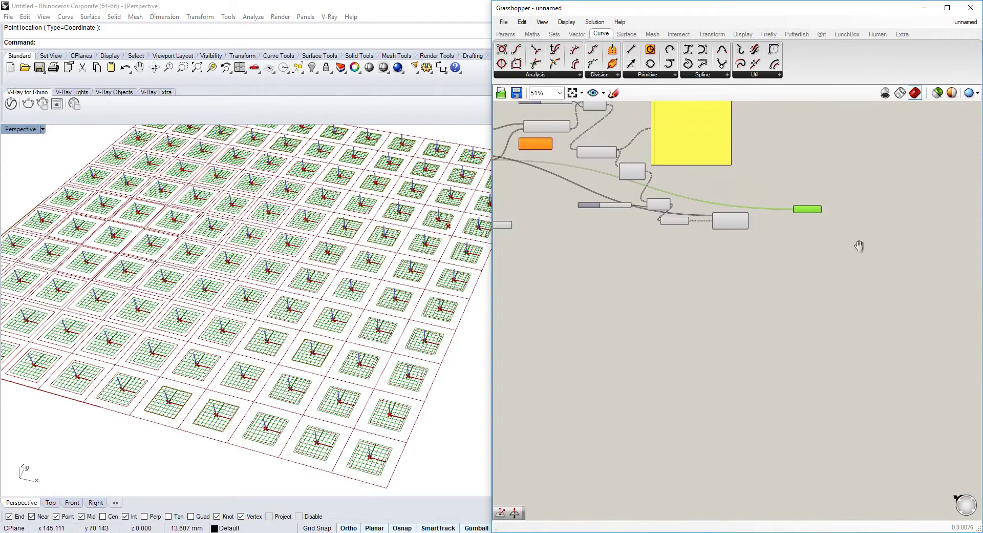
# Step: Add an Align Plane component and connect the XY Plane output to its Plane input, placing it beside the XY Plane component
pyautogui.scroll(3, 866, 248)
pyautogui.doubleClick(768, 231)
pyautogui.write('align')
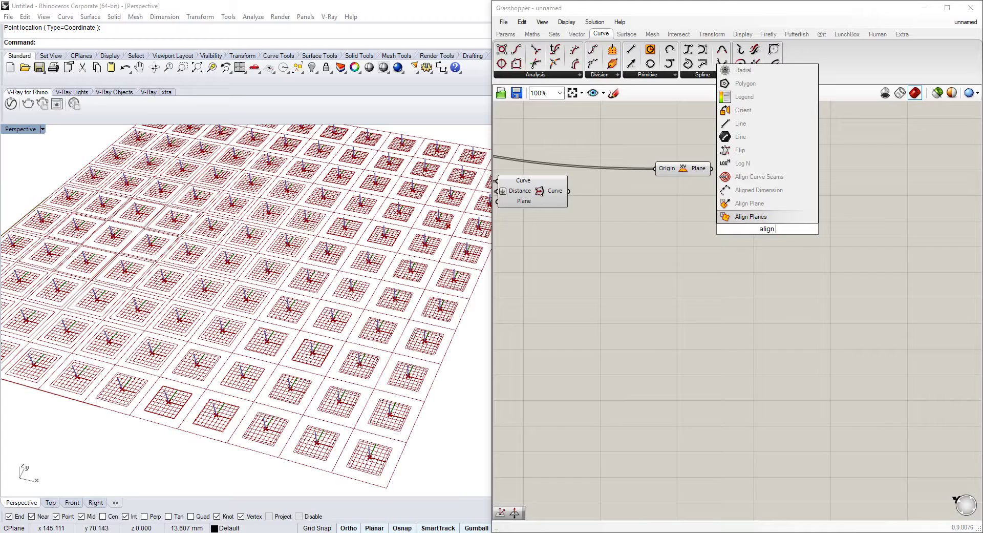
pyautogui.click(751, 216)
pyautogui.scroll(3, 758, 211)
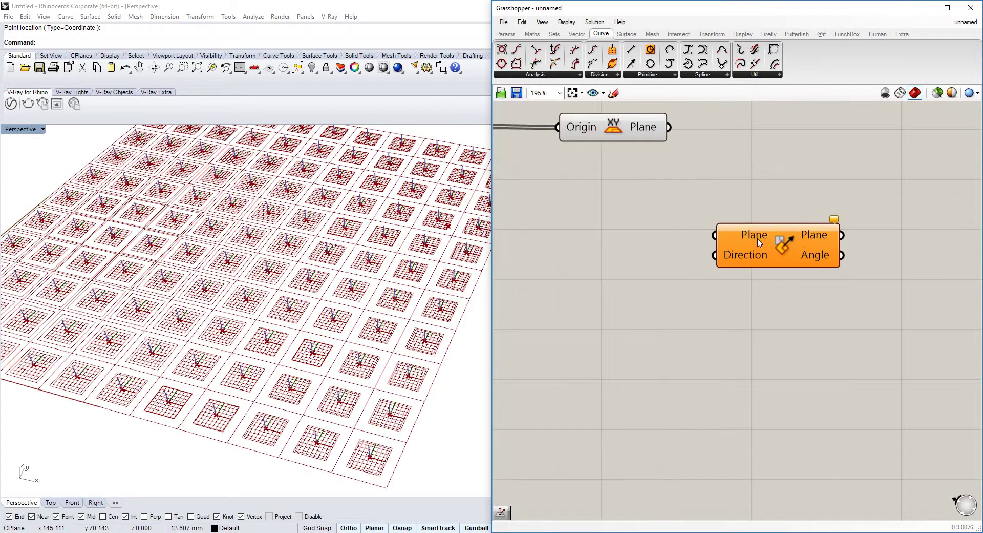
pyautogui.click(761, 210)
pyautogui.moveTo(693, 140); pyautogui.dragTo(701, 163, button='right')
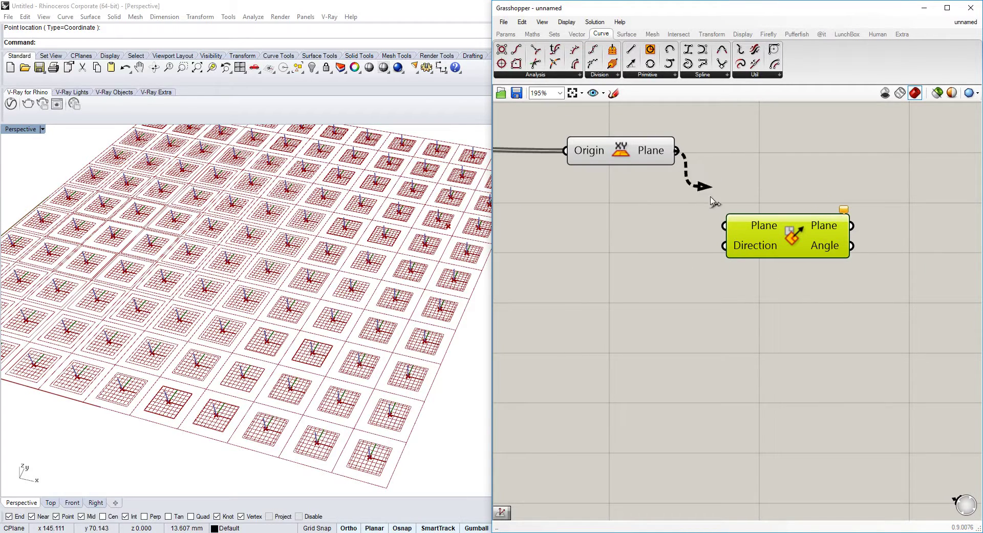
pyautogui.moveTo(712, 201); pyautogui.dragTo(724, 225)
pyautogui.moveTo(758, 241); pyautogui.dragTo(784, 223)
# Step: Add a Vector XYZ component before the Align Plane component's Direction input
pyautogui.doubleClick(664, 267)
pyautogui.write('v')
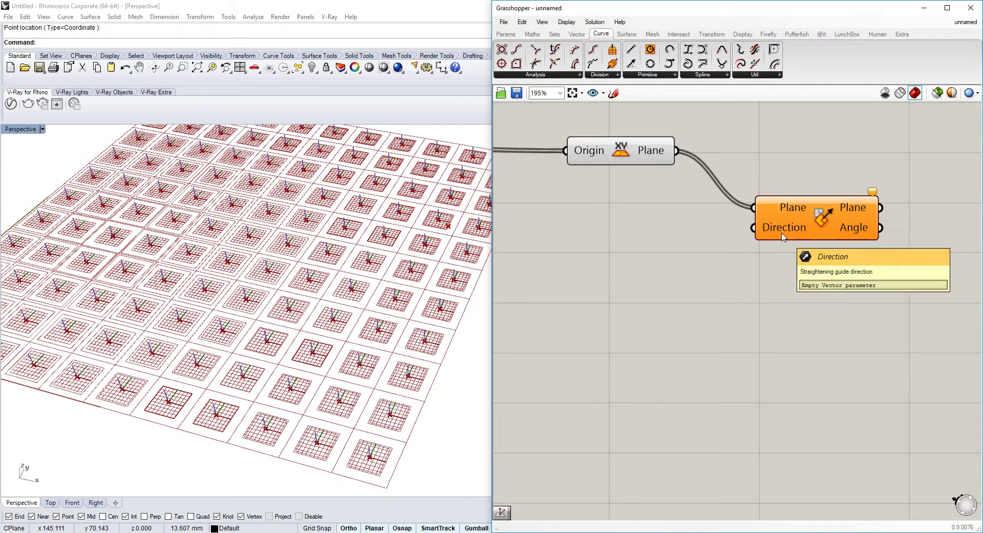
pyautogui.doubleClick(665, 250)
pyautogui.write('vect')
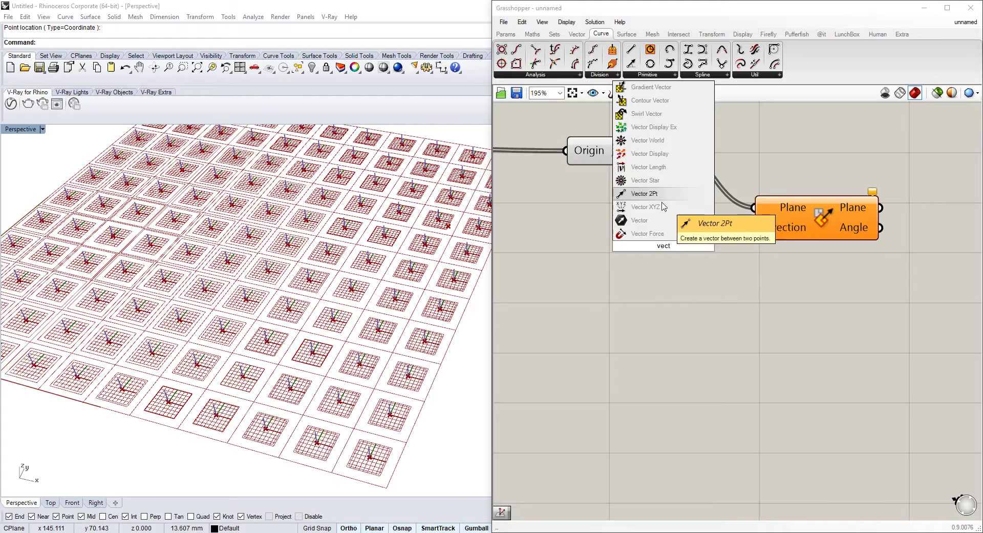
pyautogui.click(664, 206)
# Step: Add a Series component next to the Vector XYZ component
pyautogui.moveTo(497, 310); pyautogui.dragTo(582, 301, button='right')
pyautogui.doubleClick(580, 297)
pyautogui.write('s')
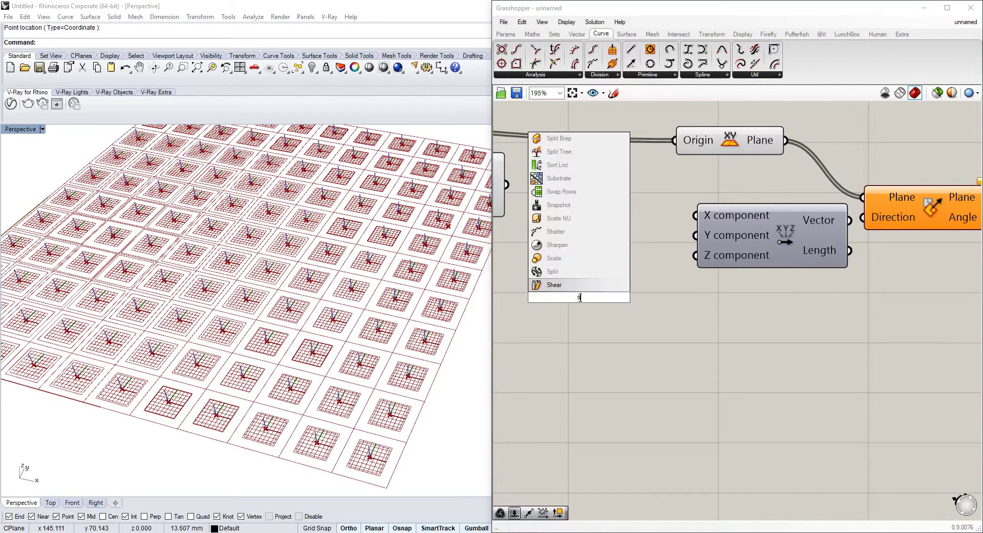
pyautogui.click(575, 318)
pyautogui.doubleClick(575, 315)
pyautogui.write('ser')
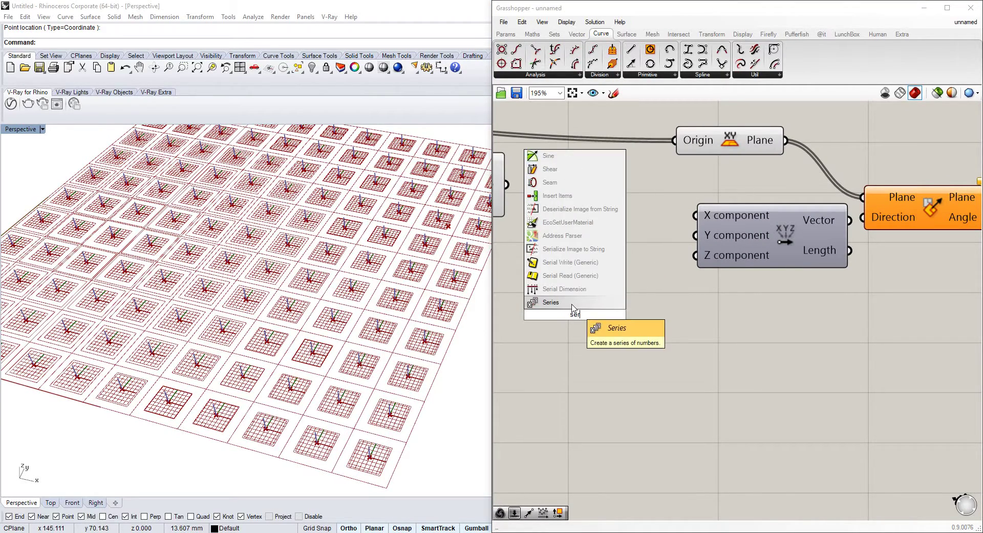
pyautogui.click(573, 303)
# Step: Connect the new Series component's Count input to the Multiplication result derived from the grid extents
pyautogui.moveTo(573, 307); pyautogui.dragTo(768, 305, button='right')
pyautogui.scroll(-5, 749, 319)
pyautogui.scroll(4, 730, 365)
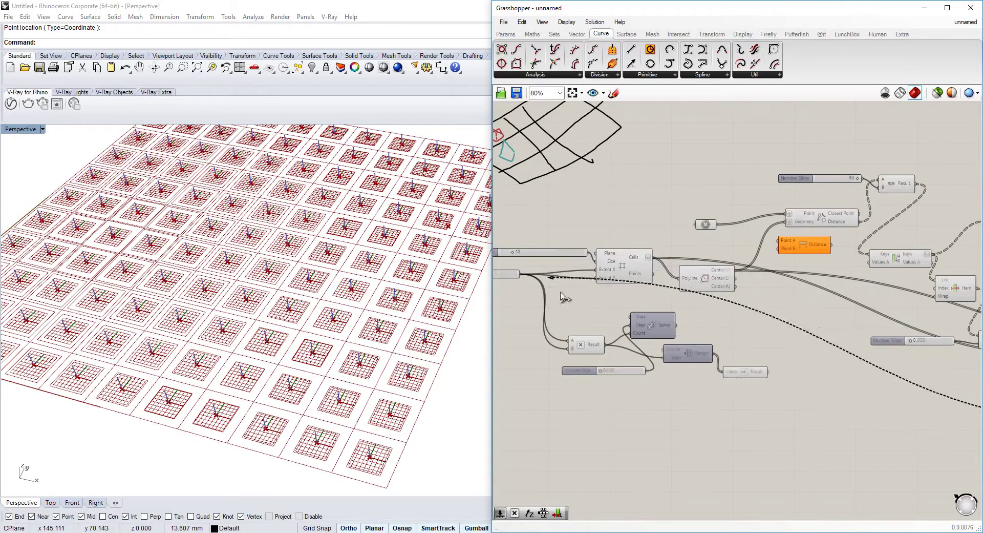
pyautogui.scroll(-1, 763, 363)
pyautogui.moveTo(729, 364); pyautogui.dragTo(652, 337)
pyautogui.scroll(-6, 656, 337)
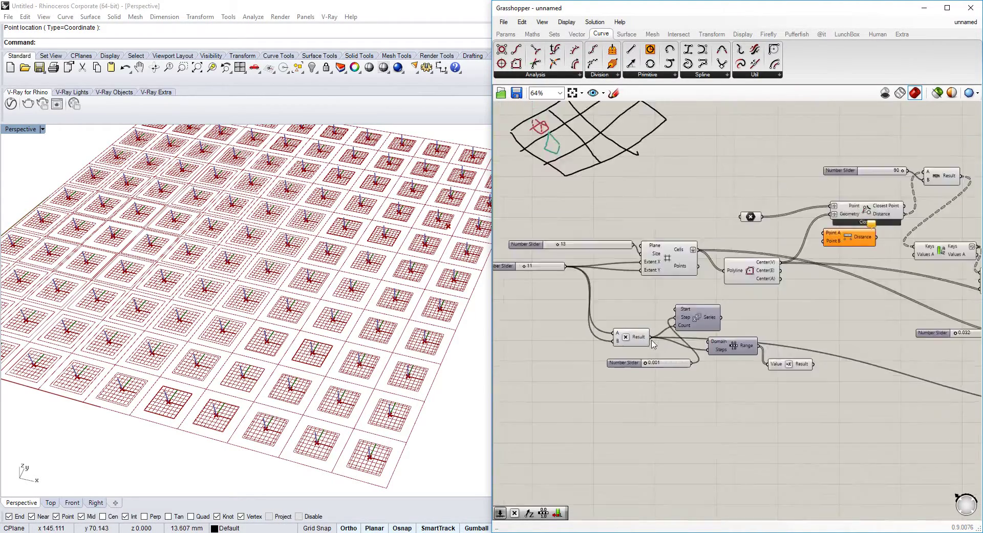
# Step: Feed the Series output into the Vector XYZ component's X and Y inputs, and its Vector output into the Align Plane's Direction input
pyautogui.scroll(6, 901, 333)
pyautogui.moveTo(773, 287); pyautogui.dragTo(775, 329)
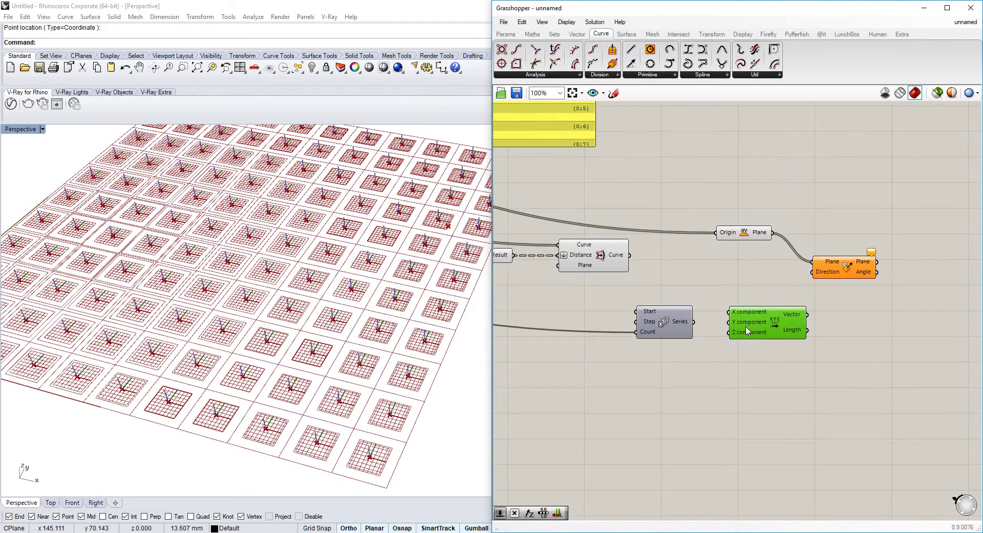
pyautogui.scroll(2, 745, 336)
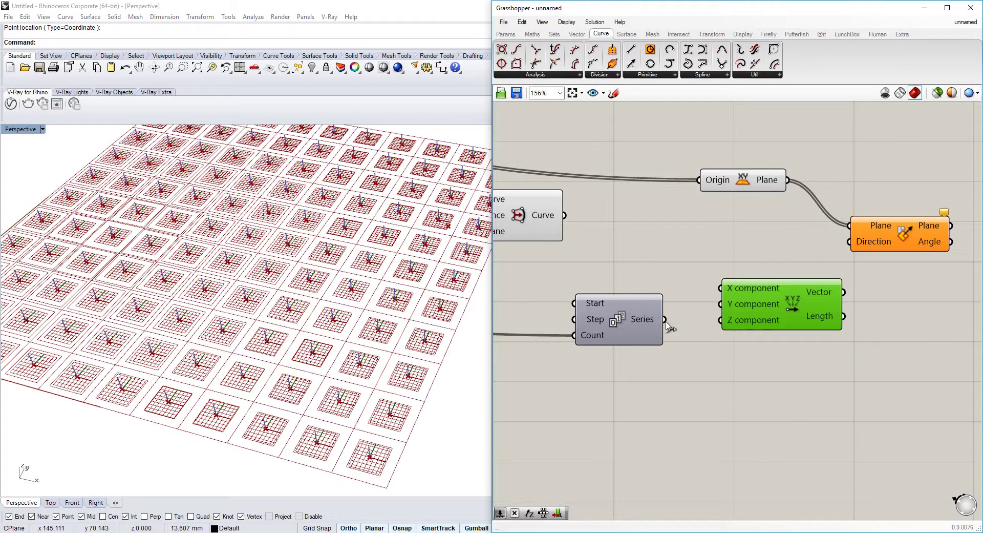
pyautogui.moveTo(666, 323); pyautogui.dragTo(721, 288)
pyautogui.moveTo(803, 307); pyautogui.dragTo(805, 291, button='right')
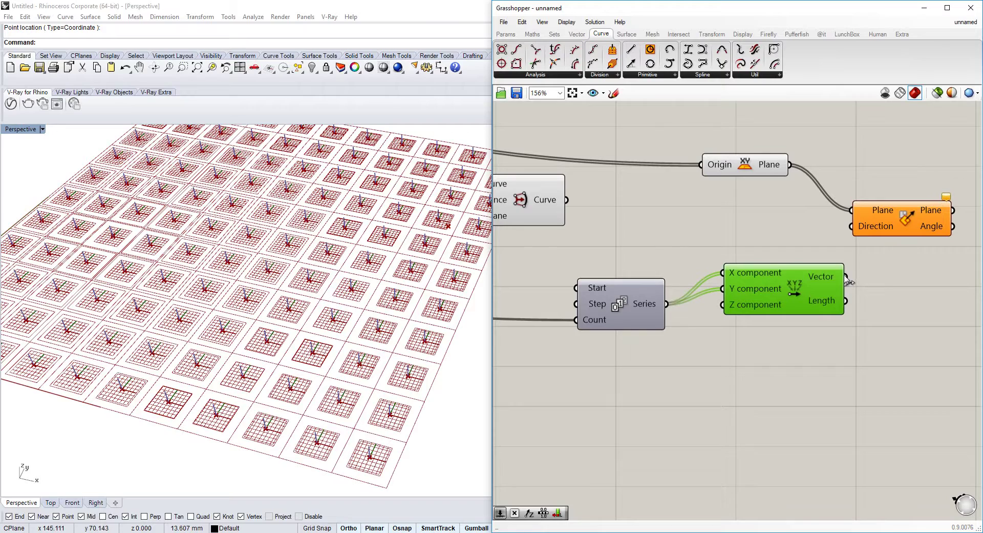
pyautogui.moveTo(848, 280); pyautogui.dragTo(851, 226)
# Step: Add a Unit Z vector component below the Series component and wire it to the Vector XYZ's Z component input
pyautogui.moveTo(692, 353); pyautogui.dragTo(707, 332, button='right')
pyautogui.doubleClick(703, 330)
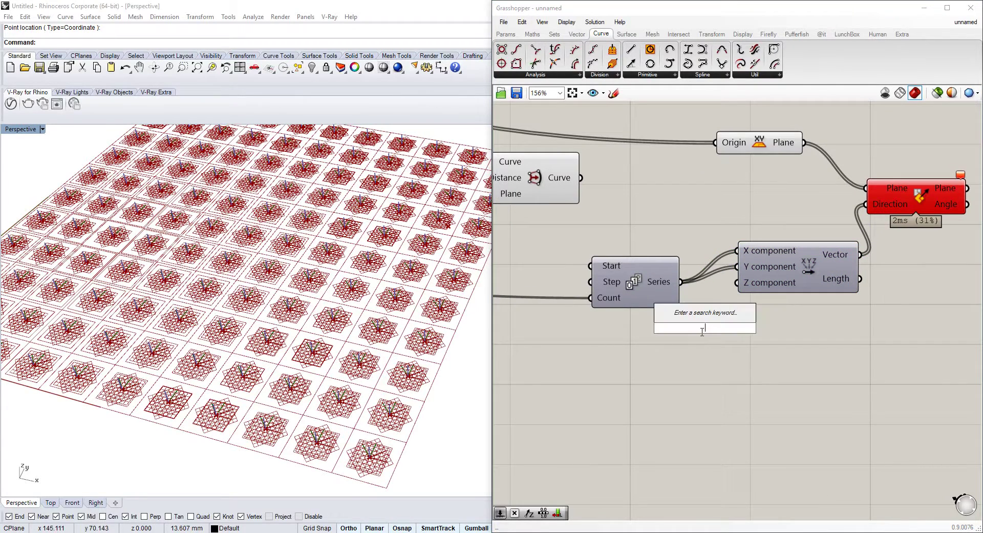
pyautogui.write('unit vector')
pyautogui.press('Return')
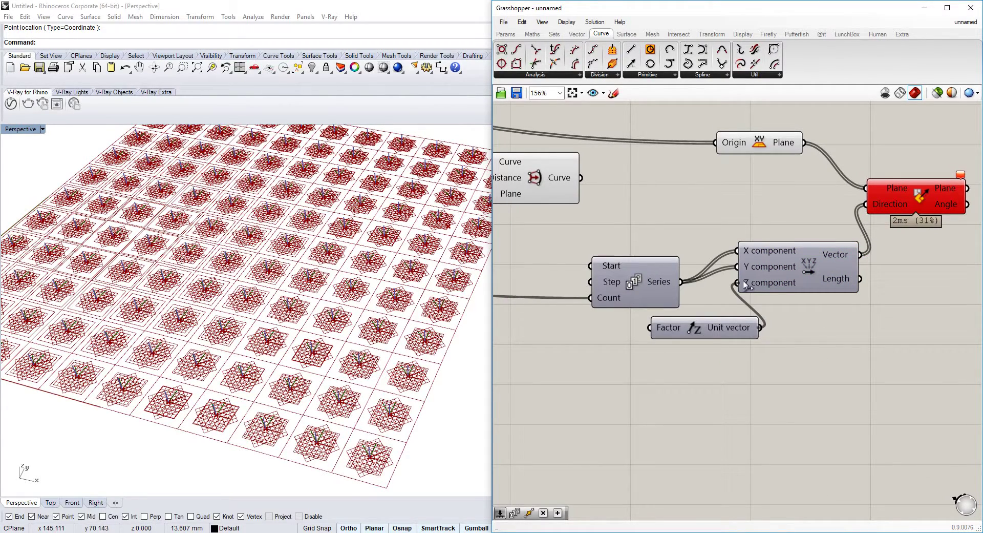
# Step: Add a Number Slider below the Unit Z component, feed it into the Vector XYZ's Z component input, and set it to 1
pyautogui.doubleClick(685, 377)
pyautogui.write('number slider')
pyautogui.press('Return')
pyautogui.moveTo(767, 378); pyautogui.dragTo(776, 282)
pyautogui.click(912, 205)
pyautogui.moveTo(443, 348); pyautogui.dragTo(443, 309, button='right')
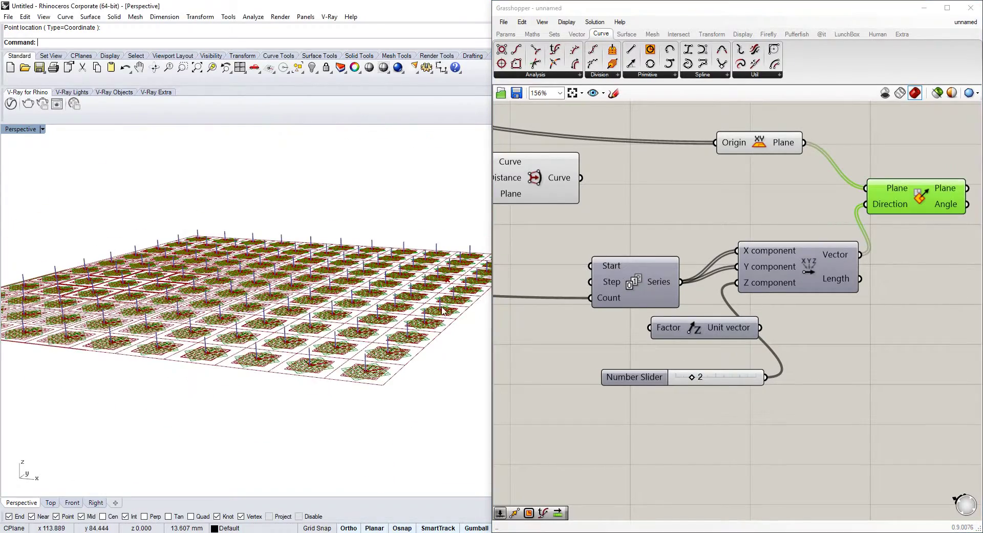
pyautogui.moveTo(692, 377); pyautogui.dragTo(714, 381)
pyautogui.scroll(1, 782, 227)
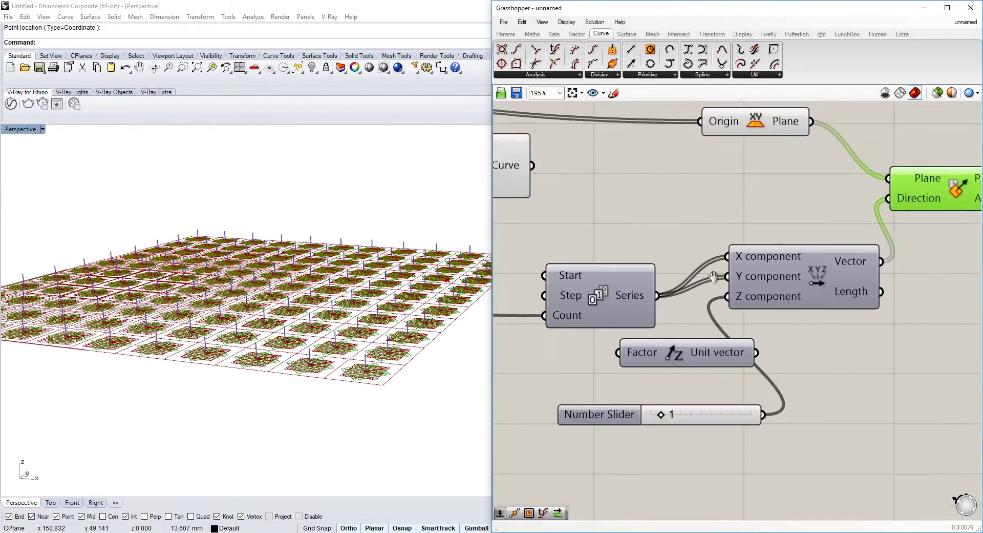
# Step: Try driving the Vector XYZ's Z component input from the Series output instead of the slider
pyautogui.click(605, 278)
pyautogui.moveTo(668, 278); pyautogui.dragTo(727, 296)
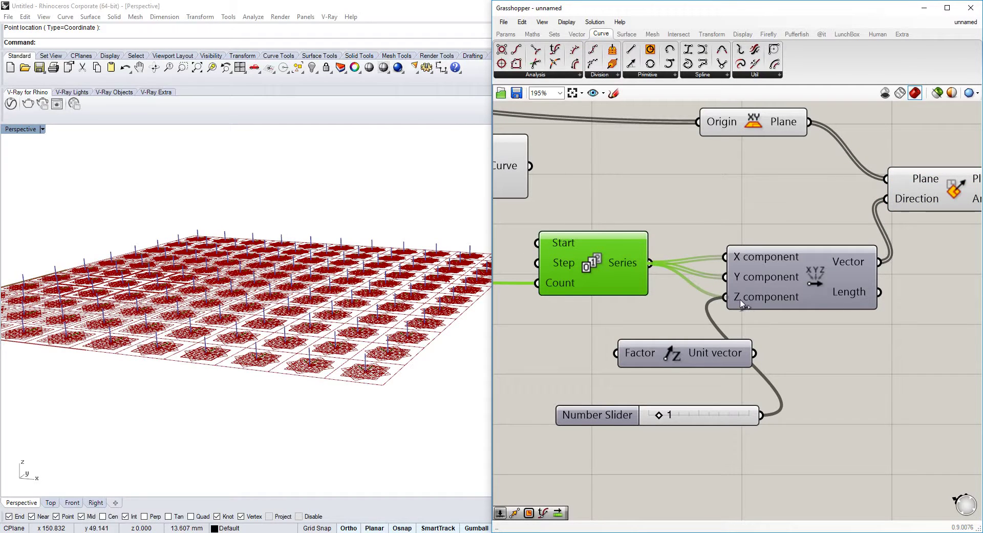
# Step: Add an Adjust Plane component and place it above the Align Plane component
pyautogui.moveTo(770, 206); pyautogui.dragTo(677, 214, button='right')
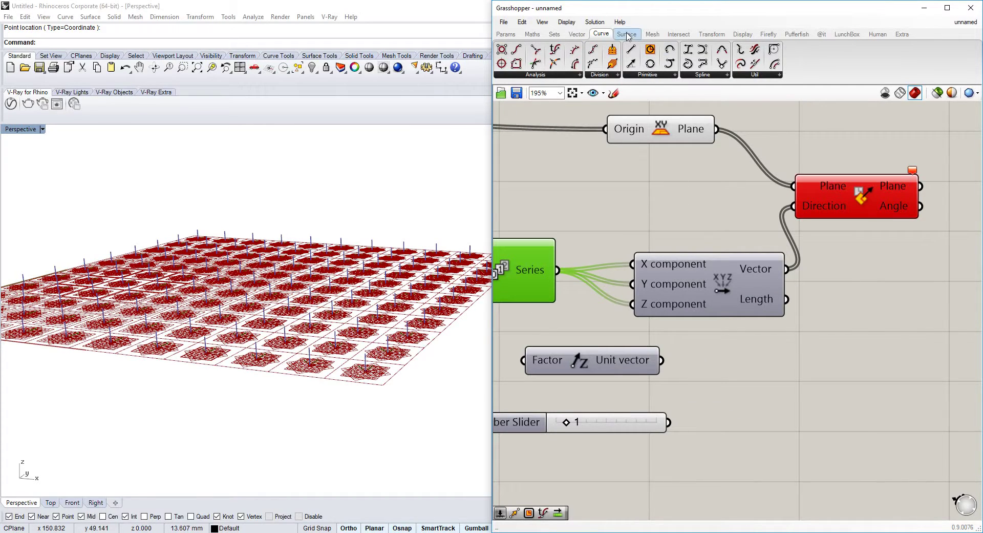
pyautogui.click(577, 34)
pyautogui.click(603, 78)
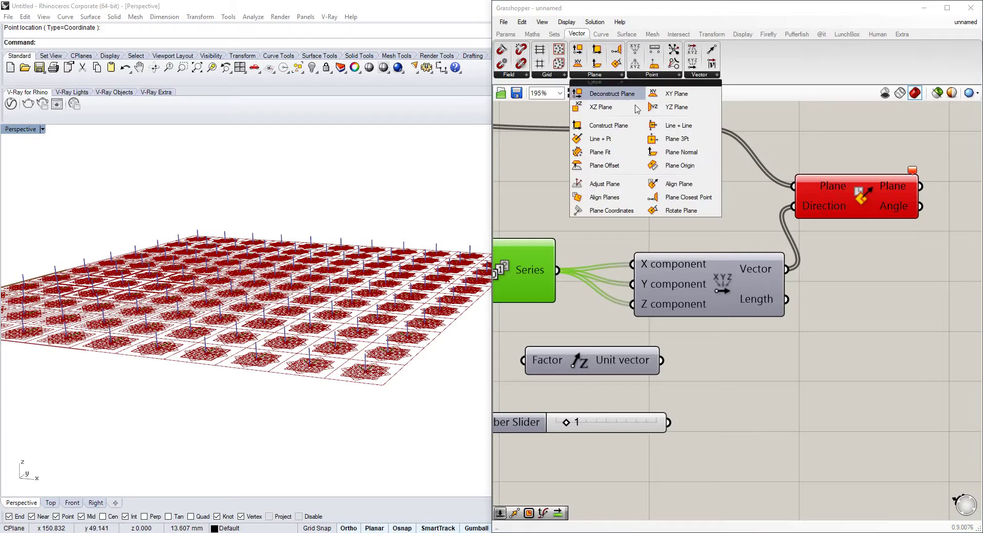
pyautogui.click(612, 187)
pyautogui.click(687, 204)
pyautogui.moveTo(686, 203); pyautogui.dragTo(702, 227, button='right')
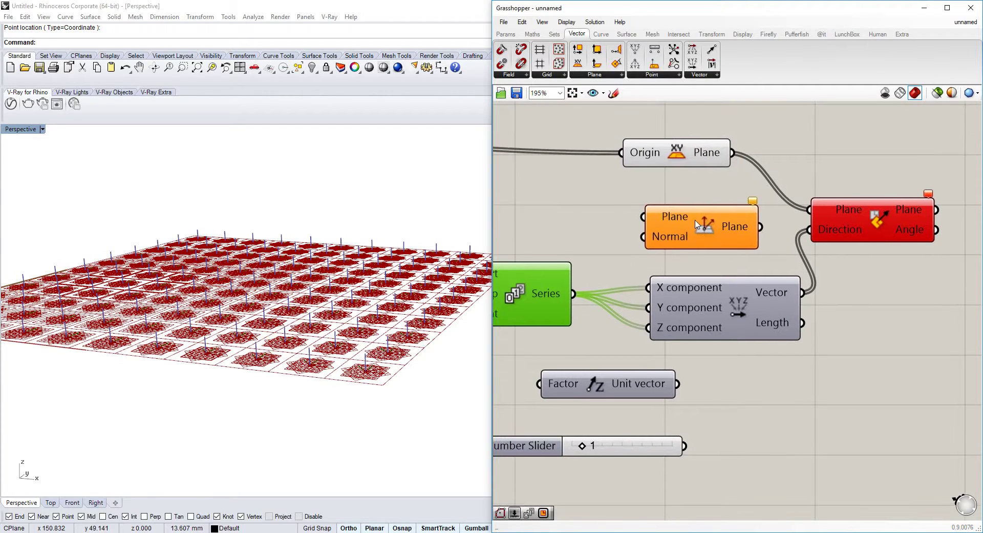
pyautogui.moveTo(702, 227); pyautogui.dragTo(921, 155)
# Step: Connect the XY Plane output to Adjust Plane's Plane input and the Vector XYZ output to its Normal input
pyautogui.moveTo(808, 142); pyautogui.dragTo(862, 144)
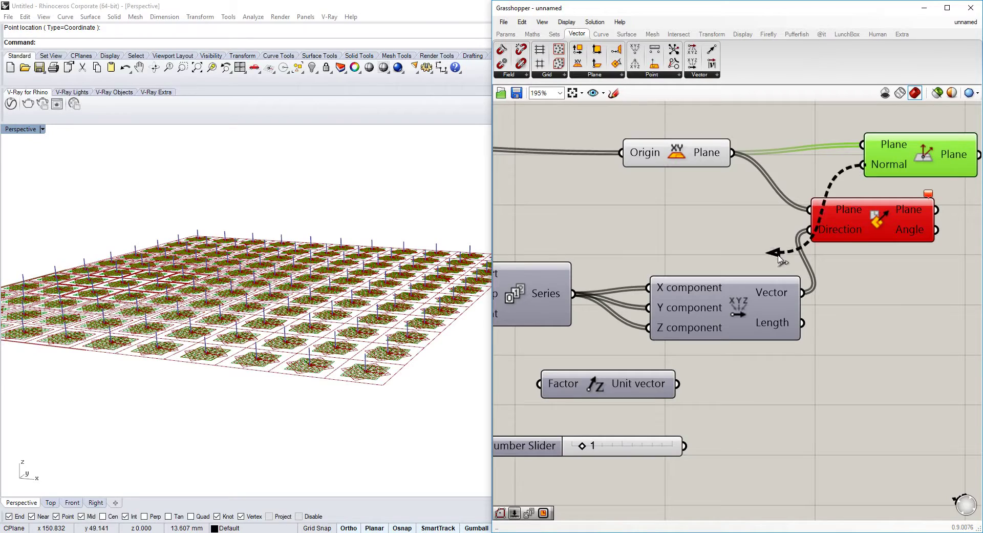
pyautogui.moveTo(778, 259); pyautogui.dragTo(802, 293)
pyautogui.moveTo(297, 307); pyautogui.dragTo(296, 339, button='right')
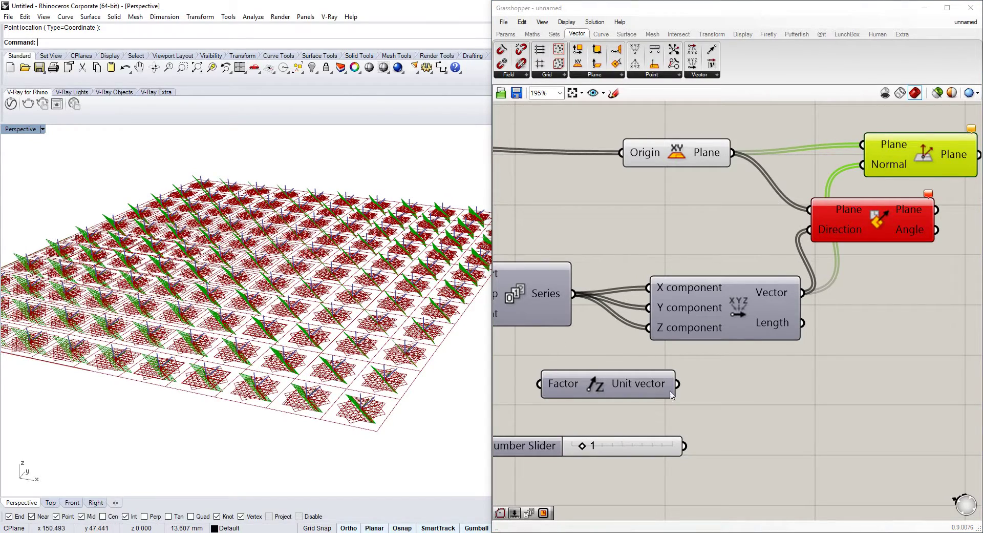
# Step: Reconnect the Number Slider to the Vector XYZ's Z component input and set it to 6
pyautogui.moveTo(685, 445); pyautogui.dragTo(649, 328)
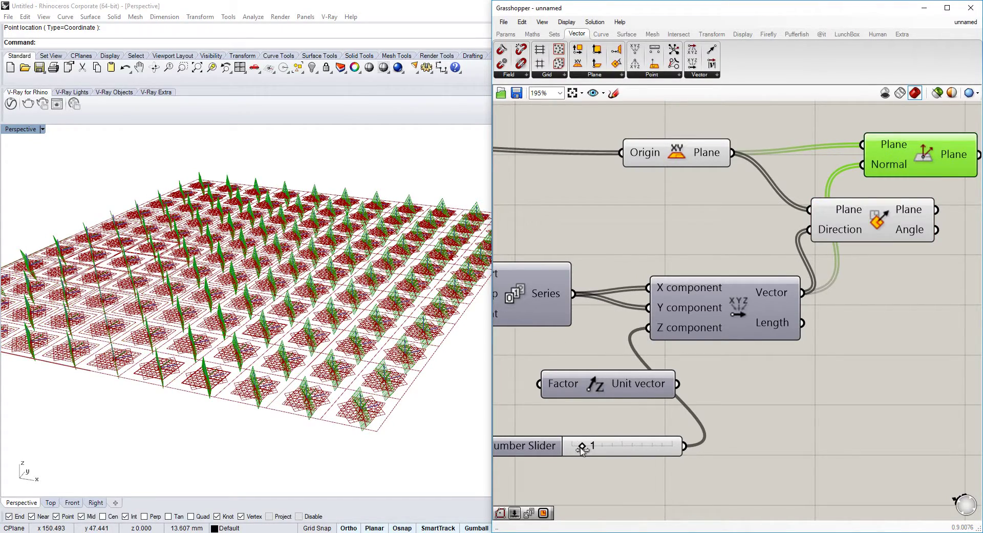
pyautogui.moveTo(582, 449); pyautogui.dragTo(632, 446)
pyautogui.moveTo(472, 392); pyautogui.dragTo(394, 328, button='right')
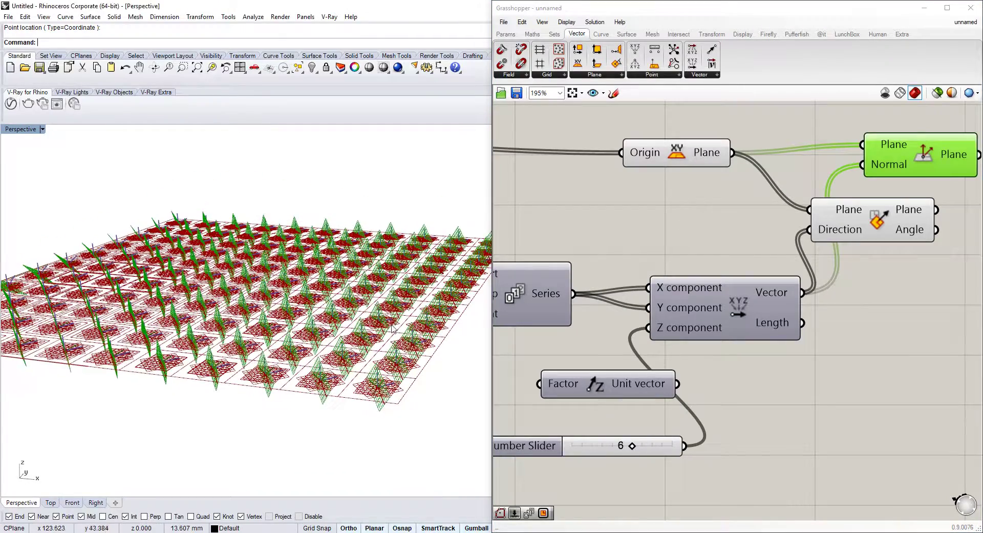
# Step: Apply Reverse to the Vector XYZ's Y component input
pyautogui.scroll(-2, 779, 233)
pyautogui.moveTo(854, 420); pyautogui.dragTo(648, 266, button='right')
pyautogui.moveTo(513, 205); pyautogui.dragTo(775, 294, button='right')
pyautogui.click(593, 202)
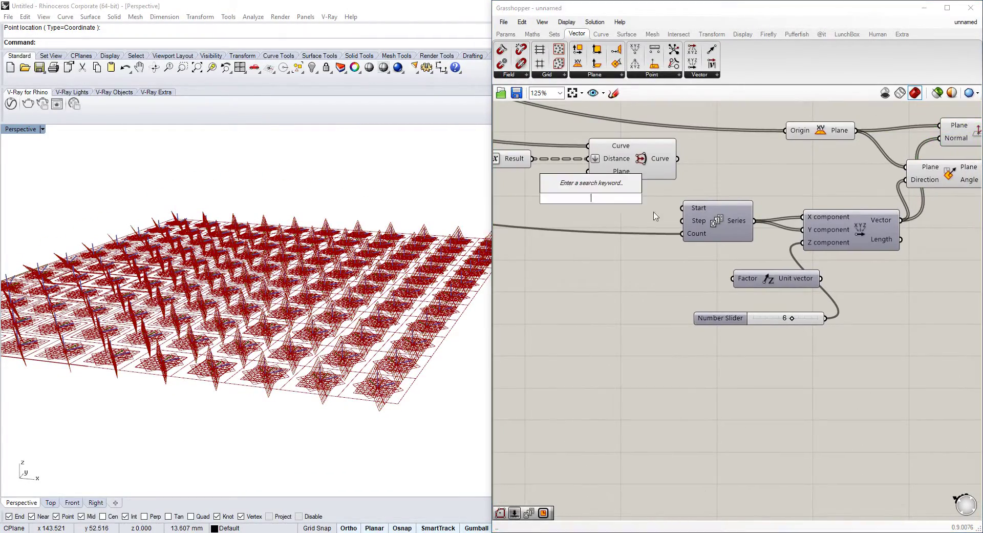
pyautogui.rightClick(828, 235)
pyautogui.click(850, 288)
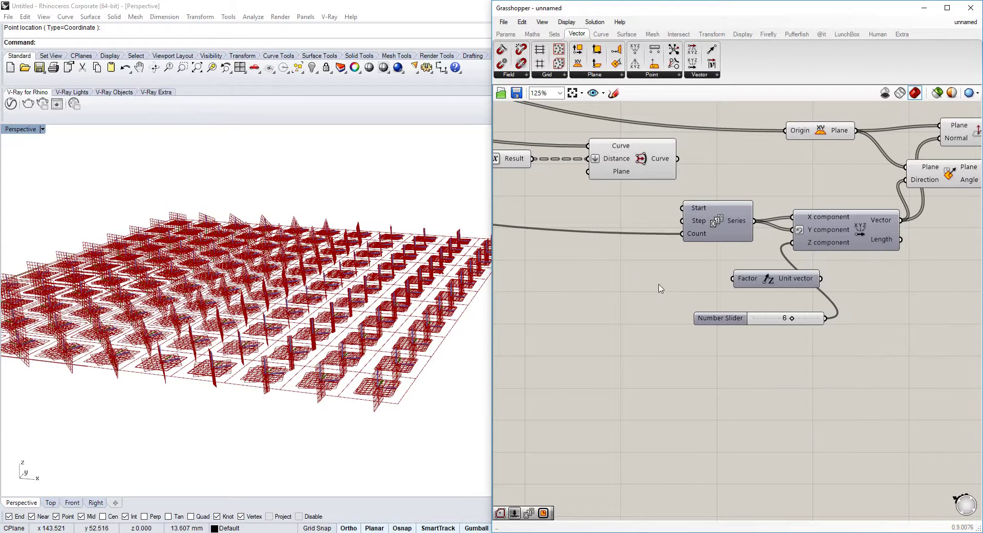
# Step: Add a Number Slider with value 1 and connect it to the Series component's Step input
pyautogui.moveTo(643, 253); pyautogui.dragTo(663, 269, button='right')
pyautogui.doubleClick(605, 233)
pyautogui.write('1')
pyautogui.click(625, 225)
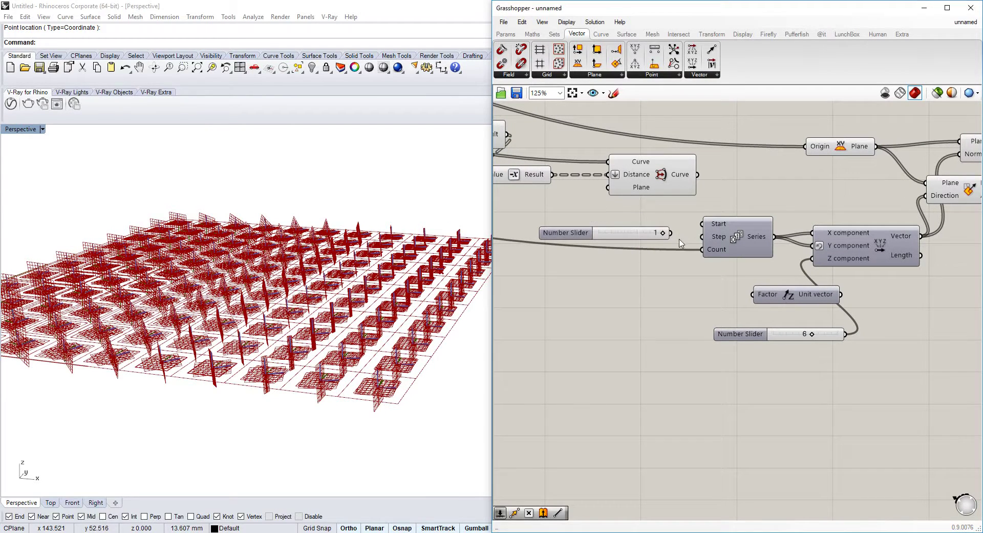
# Step: Reconfigure the Step slider to use three decimals and set it to 0.024
pyautogui.doubleClick(572, 234)
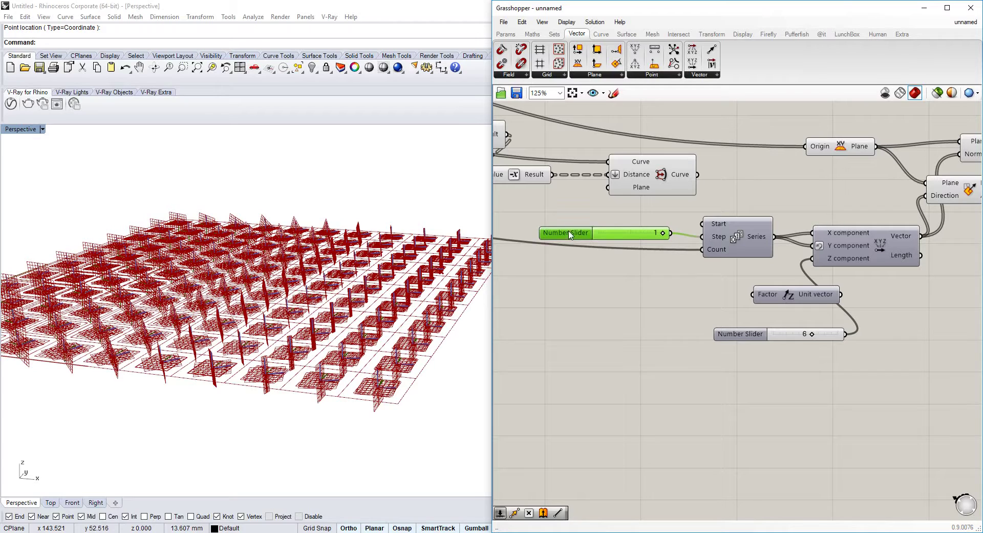
pyautogui.click(574, 329)
pyautogui.moveTo(663, 233); pyautogui.dragTo(601, 237)
# Step: Turn off the viewport preview of the XY Plane component
pyautogui.moveTo(842, 209); pyautogui.dragTo(661, 256, button='right')
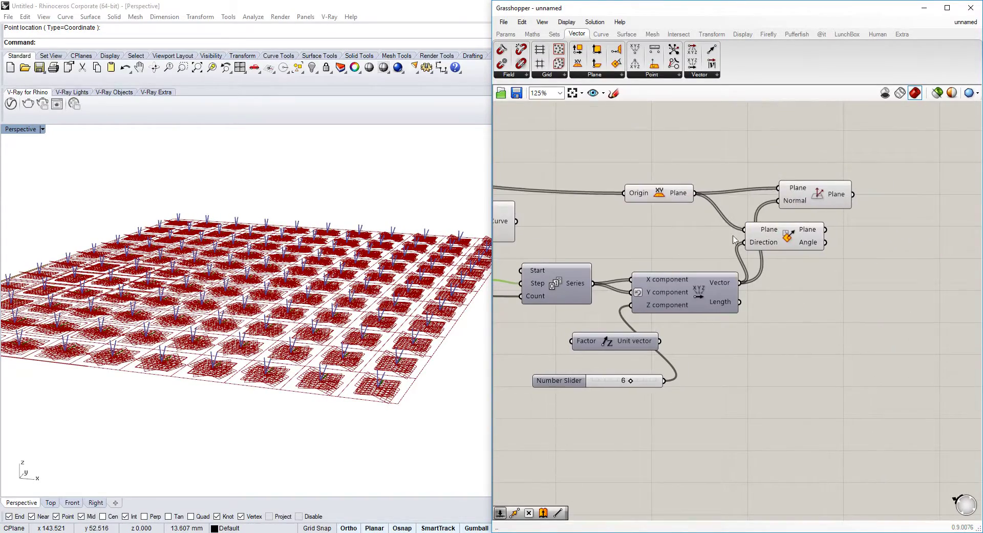
pyautogui.click(660, 192)
pyautogui.rightClick(660, 192)
pyautogui.click(700, 215)
# Step: Delete the Align Plane component, keeping the Adjust Plane component
pyautogui.click(805, 235)
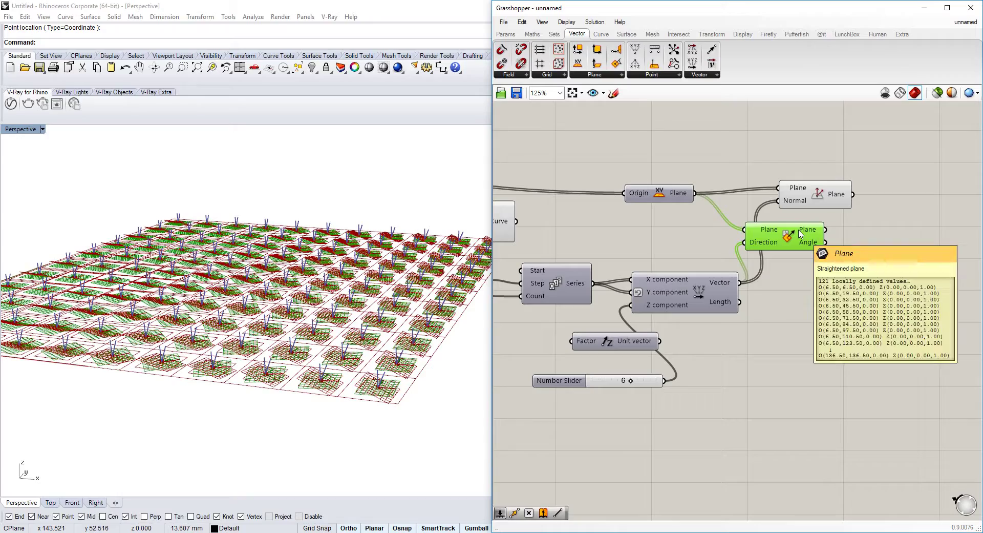
pyautogui.press('Delete')
pyautogui.click(808, 204)
pyautogui.moveTo(349, 297); pyautogui.dragTo(335, 324, button='right')
# Step: Add a Rectangle component and connect the Adjust Plane output to its Plane input
pyautogui.moveTo(868, 278); pyautogui.dragTo(773, 274, button='right')
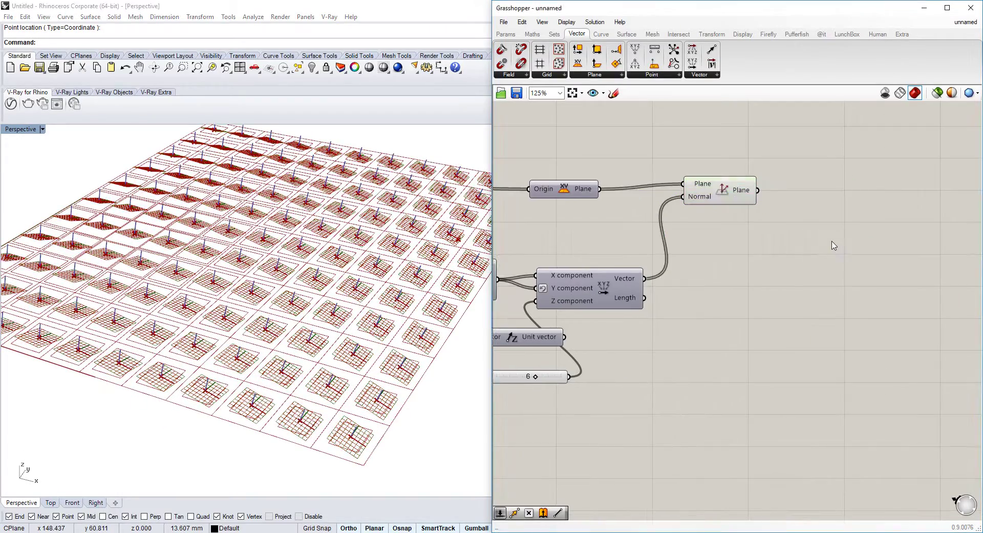
pyautogui.doubleClick(832, 240)
pyautogui.write('rec')
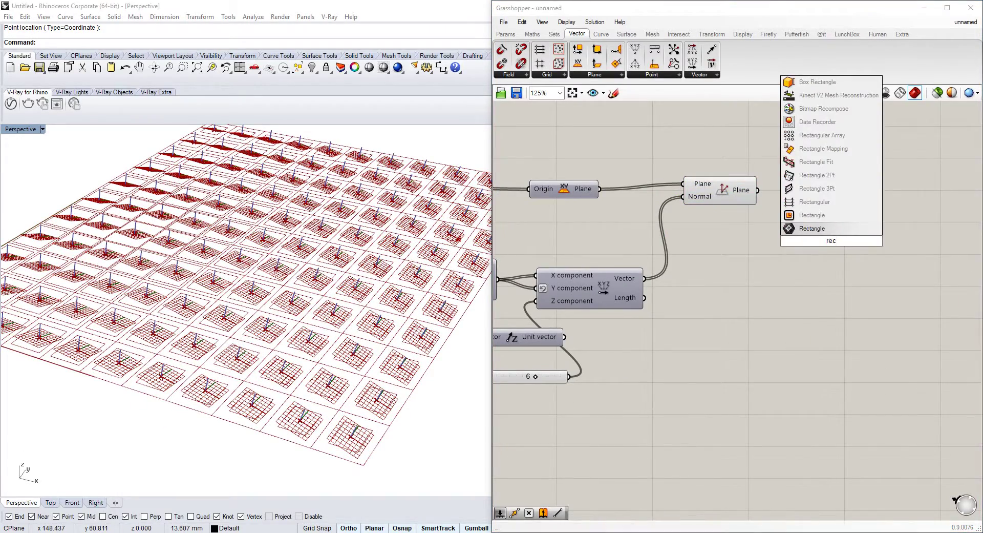
pyautogui.click(814, 215)
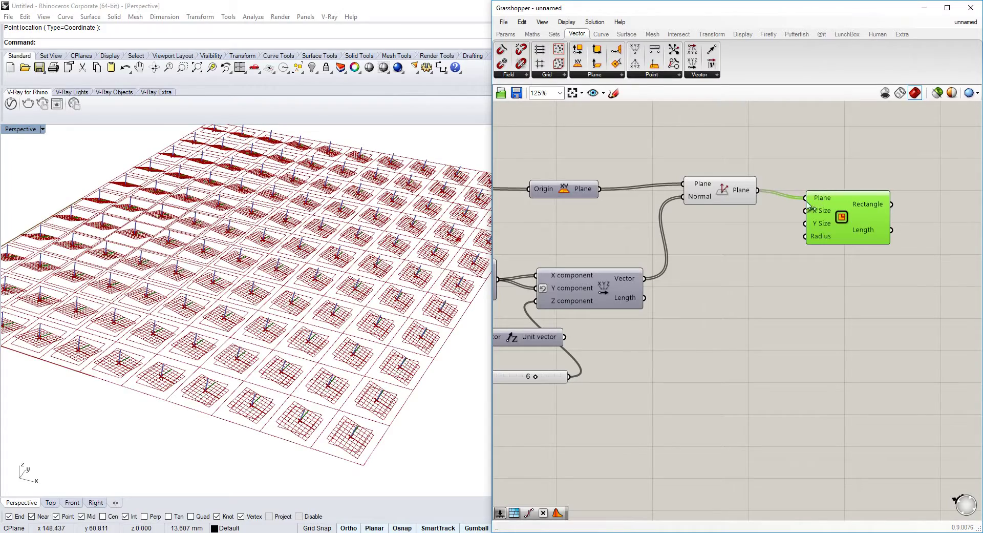
# Step: Turn off the viewport preview of the Adjust Plane component
pyautogui.click(722, 192)
pyautogui.rightClick(724, 193)
pyautogui.click(752, 211)
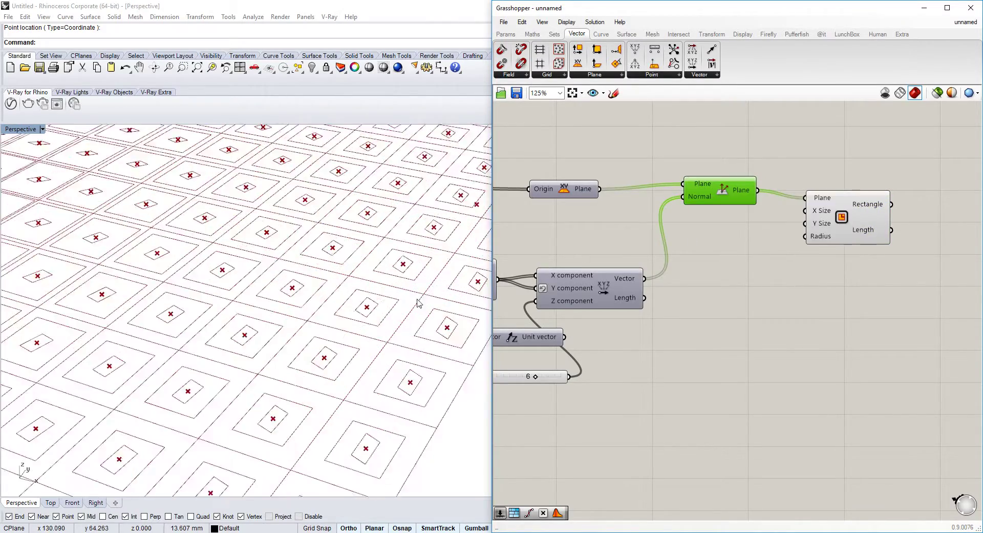
pyautogui.moveTo(435, 246); pyautogui.dragTo(440, 295, button='right')
# Step: Move the Rectangle component farther away from the Adjust Plane component
pyautogui.scroll(-2, 768, 245)
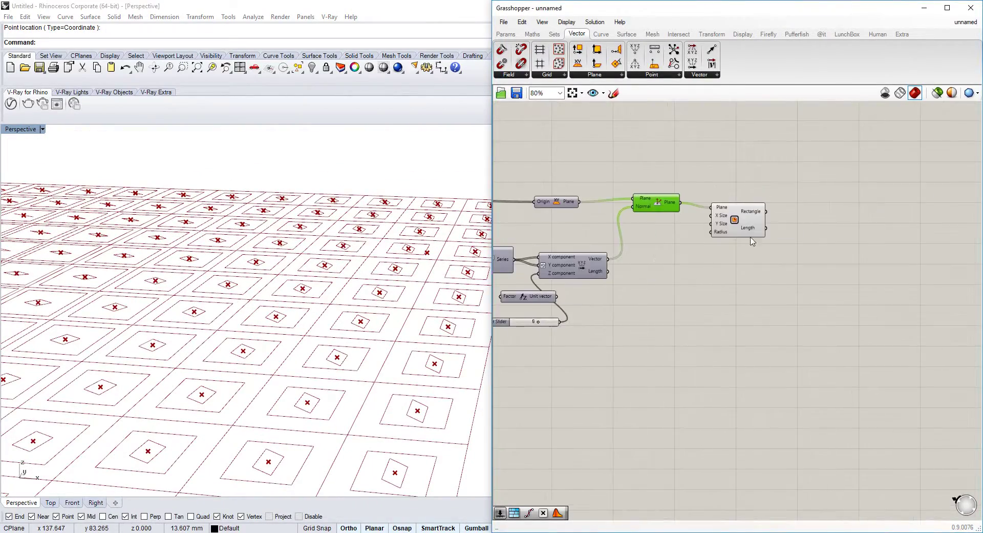
pyautogui.click(782, 256)
pyautogui.moveTo(264, 277); pyautogui.dragTo(238, 308, button='right')
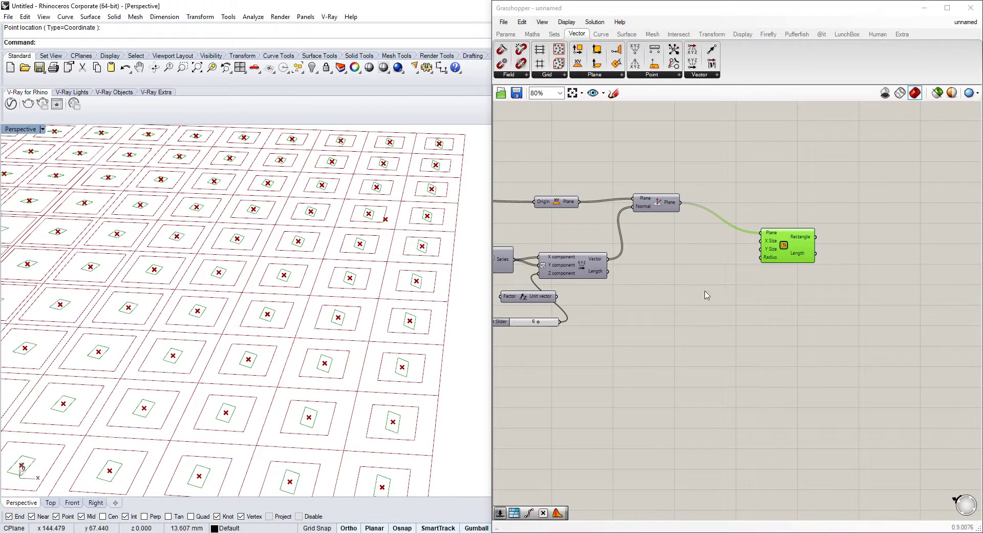
# Step: Add a Construct Domain component beside the Vector XYZ component and connect the Series output to its Domain start
pyautogui.moveTo(631, 285); pyautogui.dragTo(748, 254, button='right')
pyautogui.moveTo(632, 228); pyautogui.dragTo(658, 222, button='right')
pyautogui.moveTo(658, 223); pyautogui.dragTo(853, 248)
pyautogui.doubleClick(854, 248)
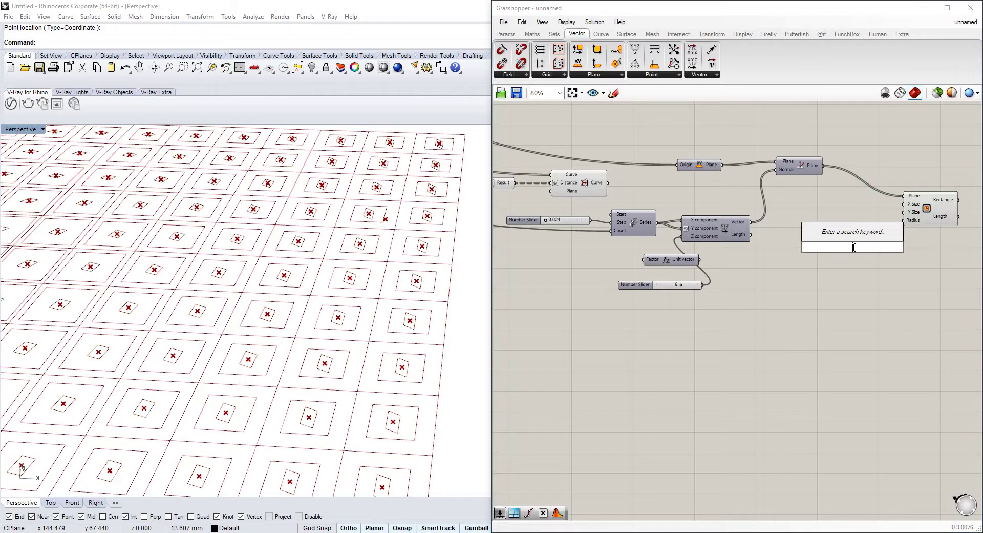
pyautogui.click(553, 34)
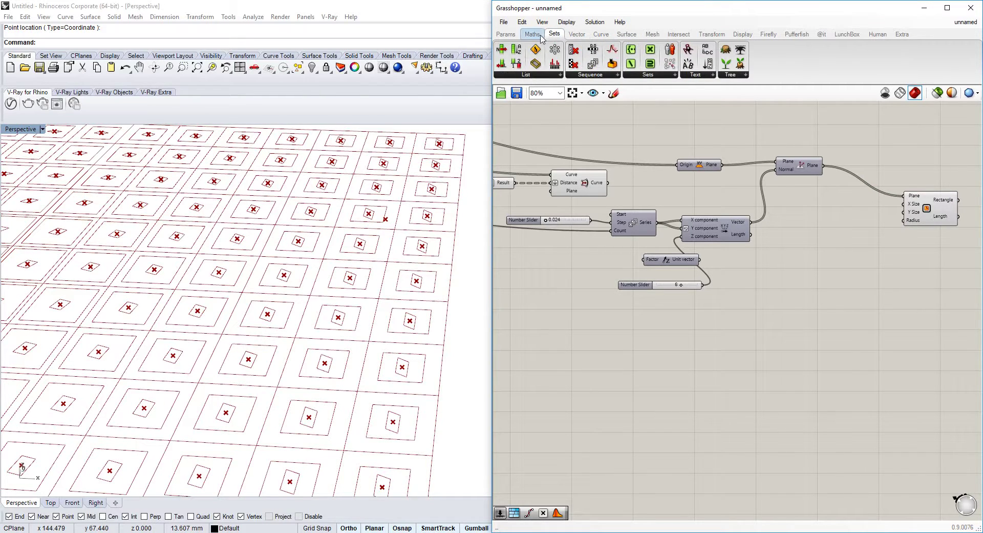
pyautogui.click(541, 36)
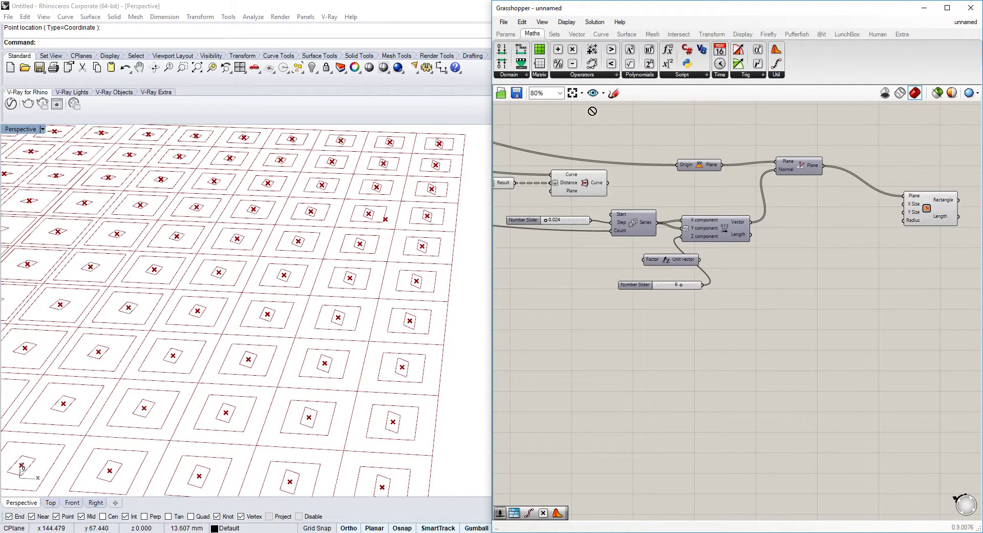
pyautogui.moveTo(592, 111); pyautogui.dragTo(587, 220)
pyautogui.scroll(3, 794, 235)
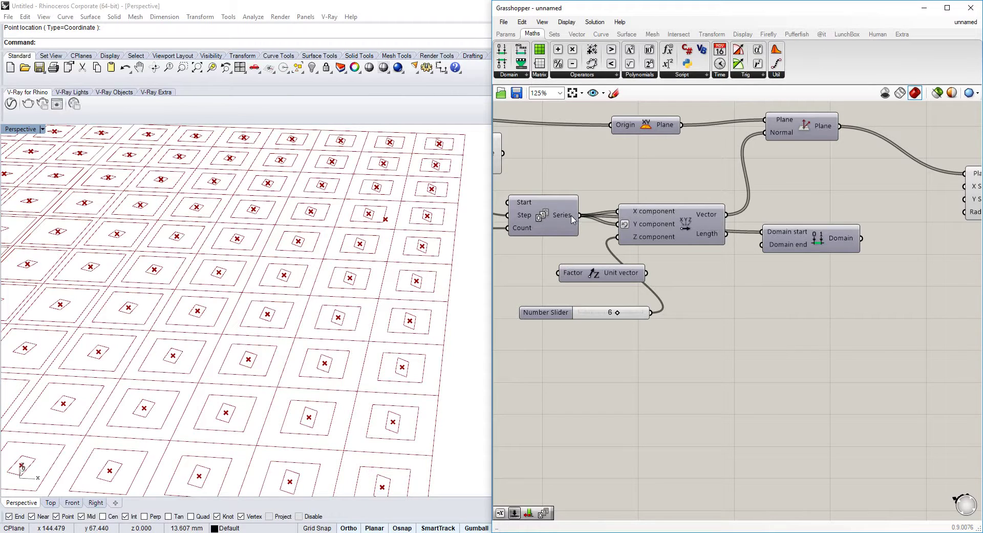
# Step: Add a Negative component, feed it the Series output, and connect its Result to the Construct Domain's Domain end
pyautogui.doubleClick(733, 301)
pyautogui.write('ne')
pyautogui.click(731, 290)
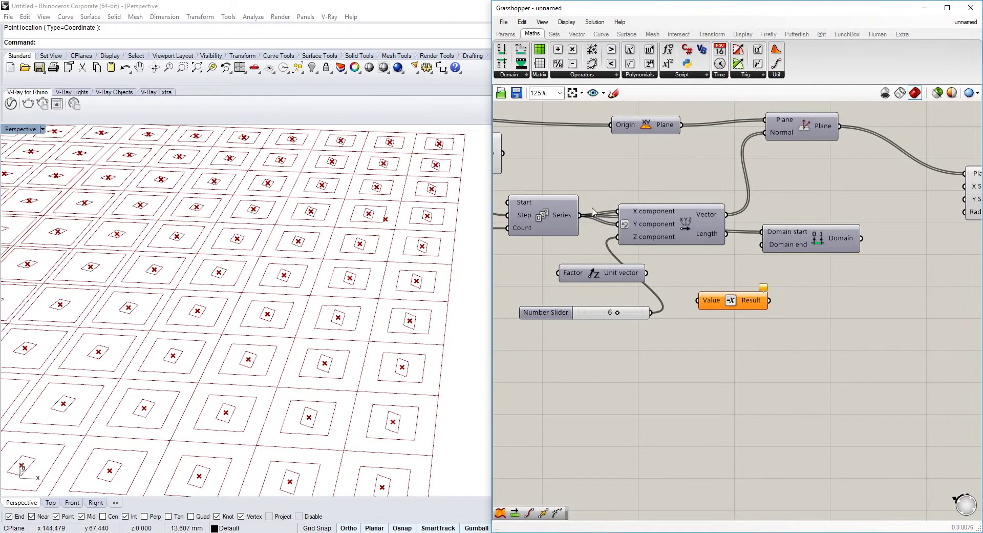
pyautogui.moveTo(613, 244); pyautogui.dragTo(727, 308)
pyautogui.moveTo(770, 245); pyautogui.dragTo(771, 245)
# Step: Connect the Construct Domain output to the Rectangle component's X Size and Y Size inputs
pyautogui.moveTo(856, 245); pyautogui.dragTo(805, 247, button='right')
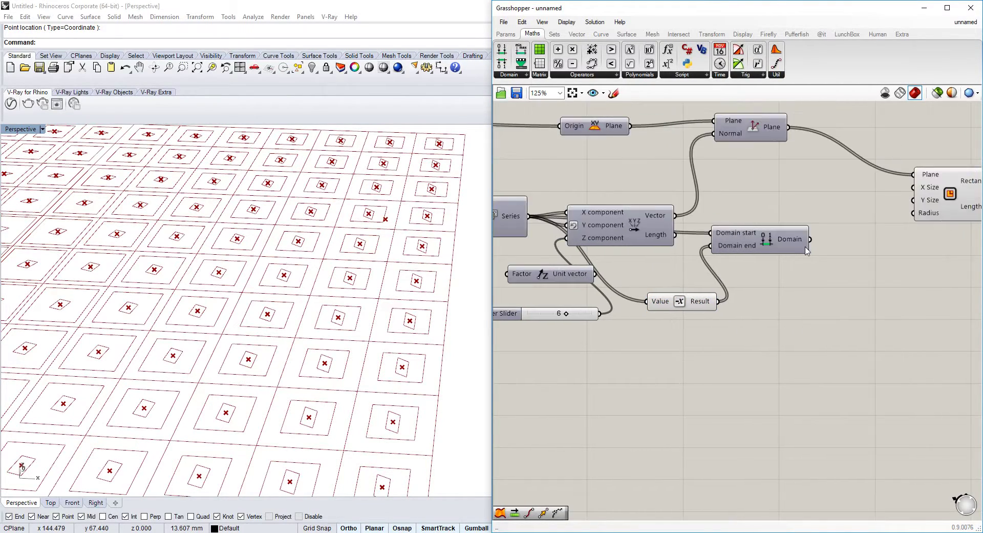
pyautogui.moveTo(925, 190); pyautogui.dragTo(923, 189)
pyautogui.moveTo(913, 200); pyautogui.dragTo(814, 240)
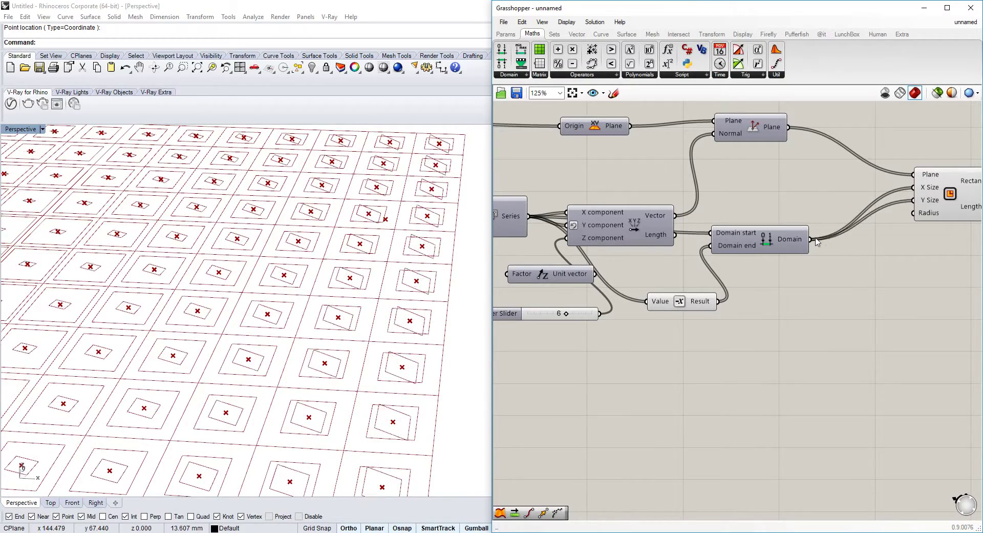
# Step: Replace the attractor points with one new point near the middle of the grid in the Perspective viewport
pyautogui.scroll(-8, 263, 289)
pyautogui.scroll(6, 259, 281)
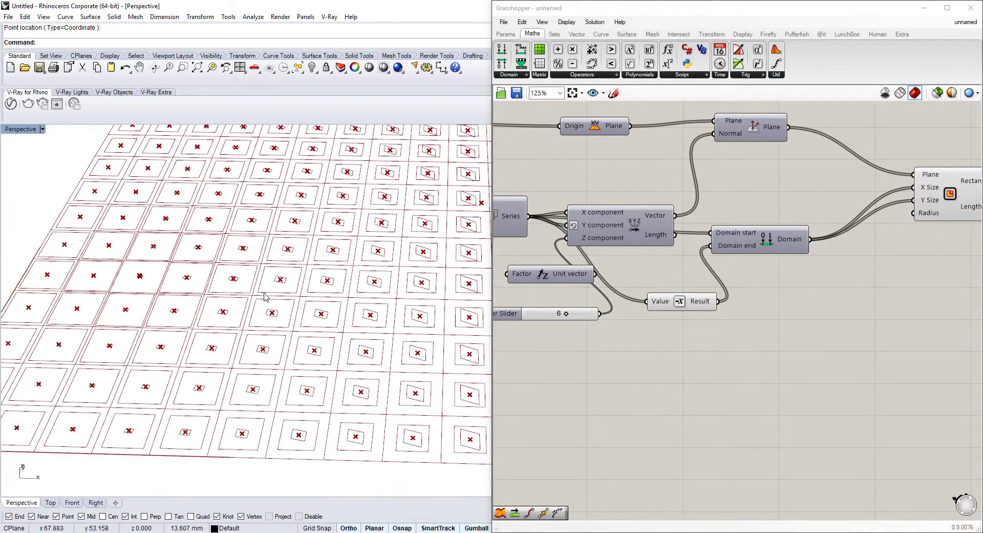
pyautogui.scroll(-6, 690, 220)
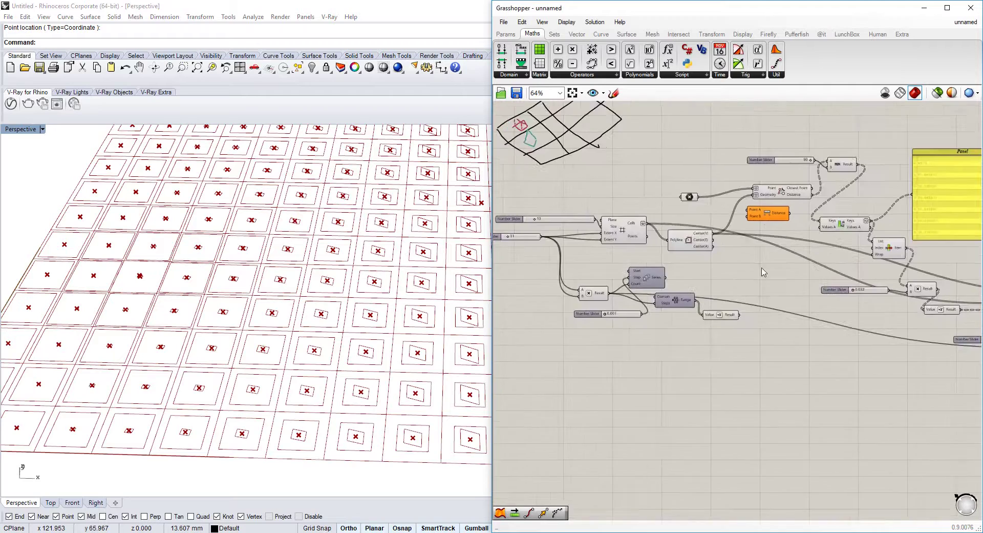
pyautogui.rightClick(721, 203)
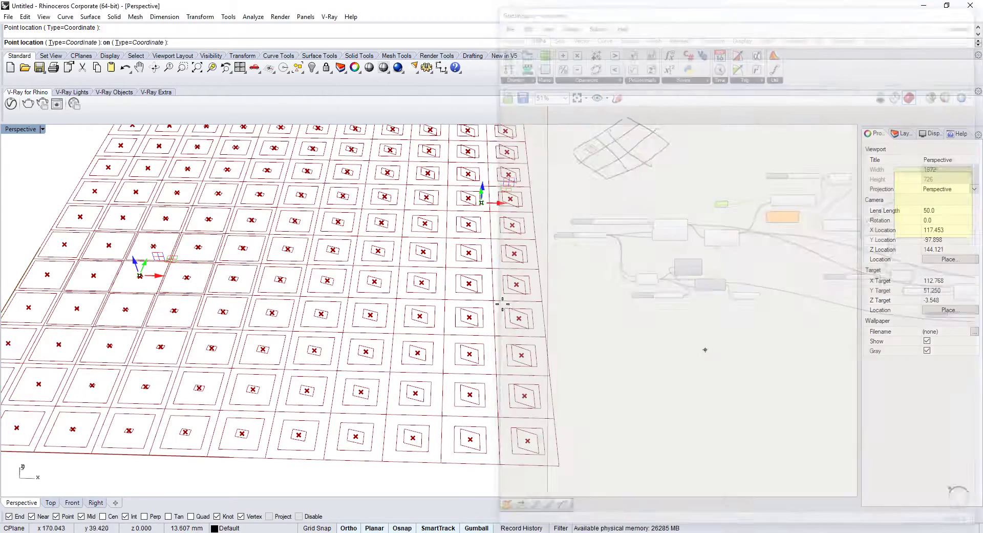
pyautogui.click(791, 367)
pyautogui.click(288, 239)
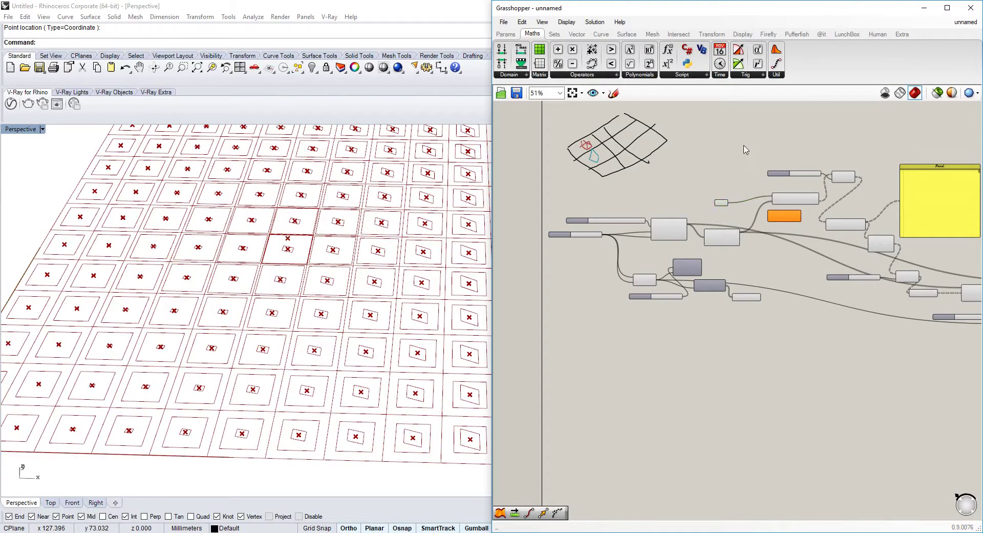
# Step: Move the attractor point to a cell nearer the front edge of the grid in the Perspective viewport
pyautogui.moveTo(310, 240); pyautogui.dragTo(296, 356)
pyautogui.scroll(3, 824, 339)
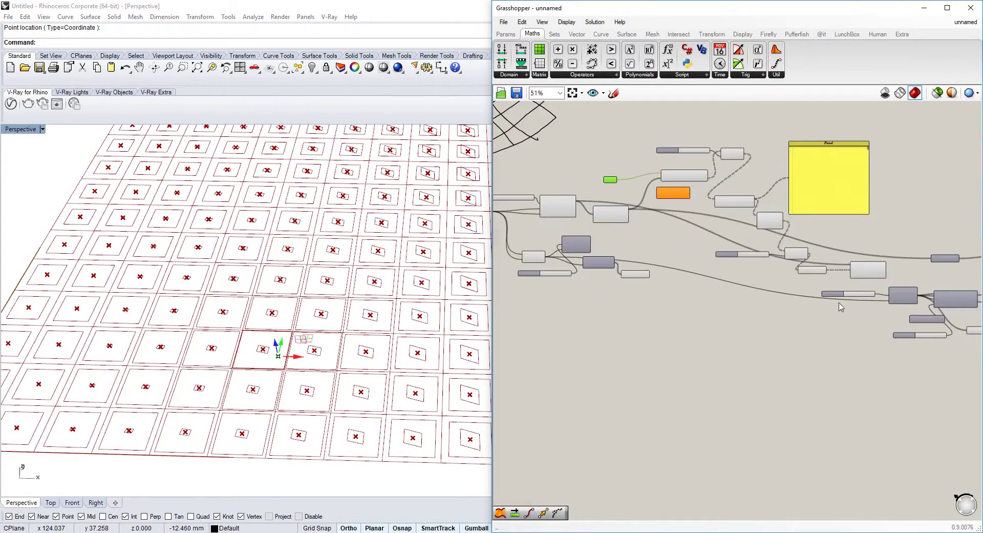
# Step: Try to feed the Minimum component's Result into the Construct Domain's Domain start
pyautogui.moveTo(824, 340); pyautogui.dragTo(831, 240, button='right')
pyautogui.scroll(-3, 592, 247)
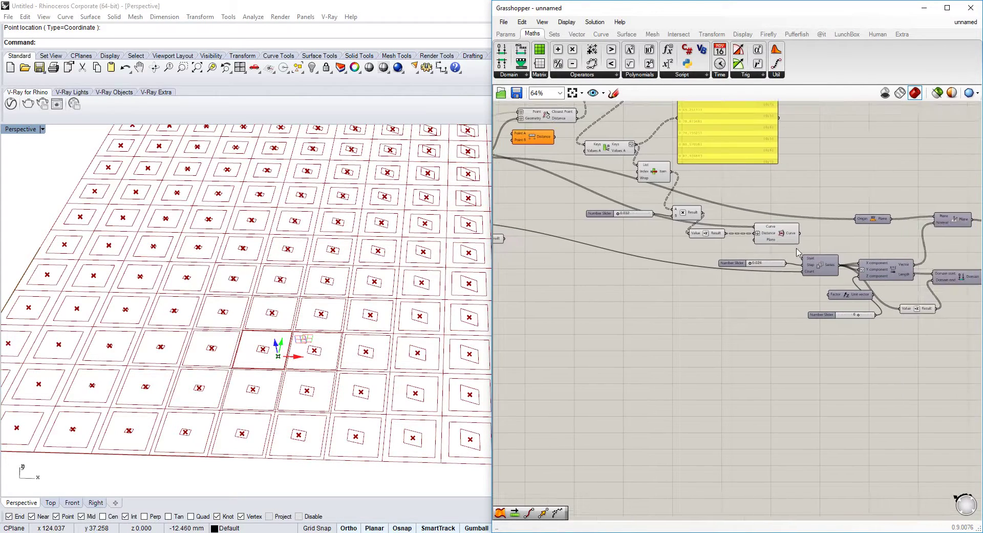
pyautogui.moveTo(527, 131); pyautogui.dragTo(624, 152, button='right')
pyautogui.moveTo(743, 200); pyautogui.dragTo(774, 221, button='right')
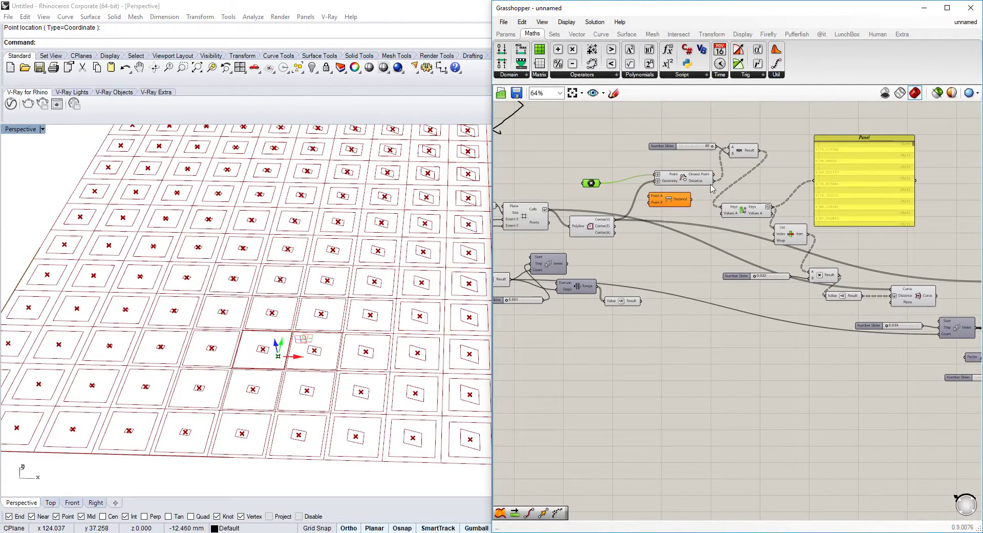
pyautogui.moveTo(781, 151); pyautogui.dragTo(585, 126, button='right')
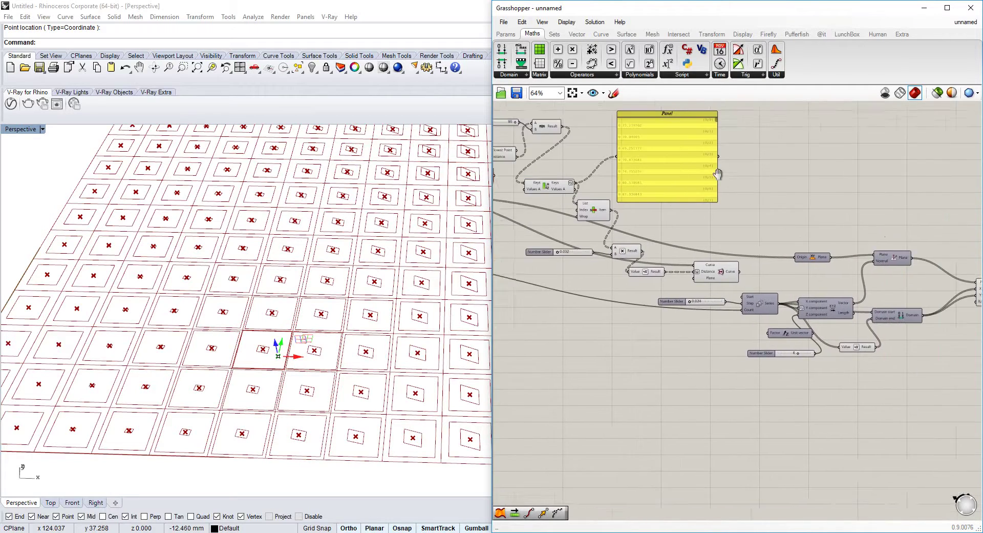
pyautogui.moveTo(854, 282); pyautogui.dragTo(806, 274, button='right')
pyautogui.moveTo(657, 234); pyautogui.dragTo(682, 242, button='right')
pyautogui.moveTo(558, 137); pyautogui.dragTo(614, 156, button='right')
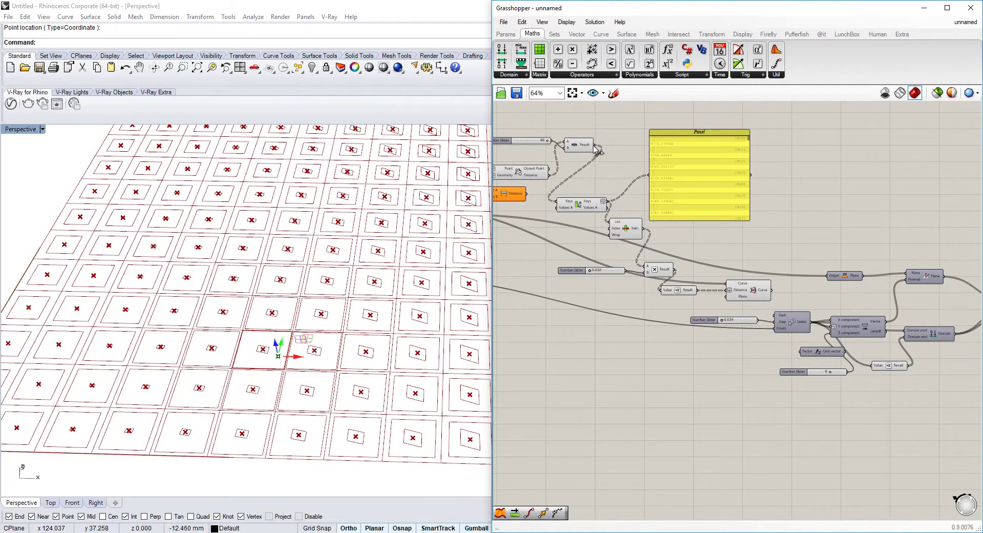
pyautogui.scroll(1, 905, 332)
pyautogui.moveTo(904, 332); pyautogui.dragTo(758, 269, button='right')
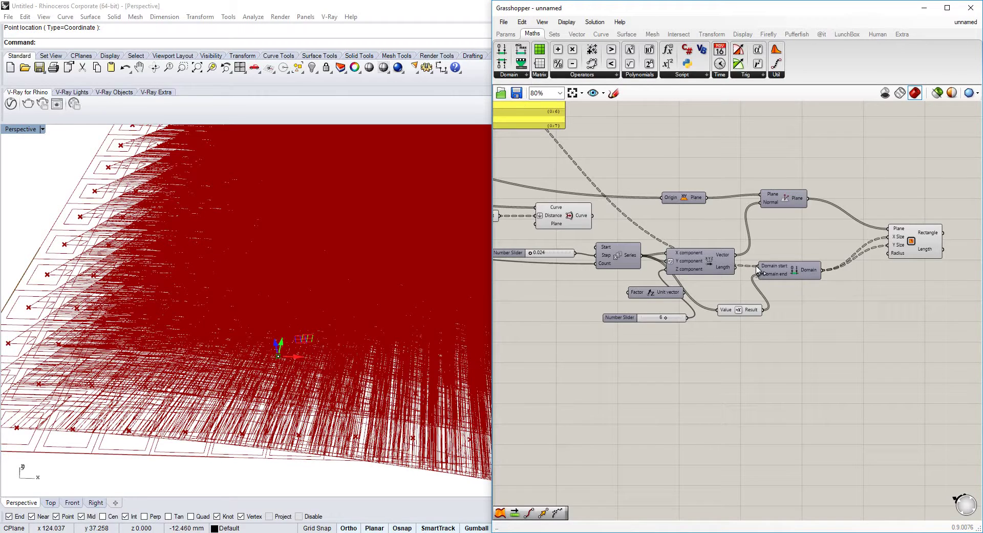
pyautogui.scroll(-3, 762, 264)
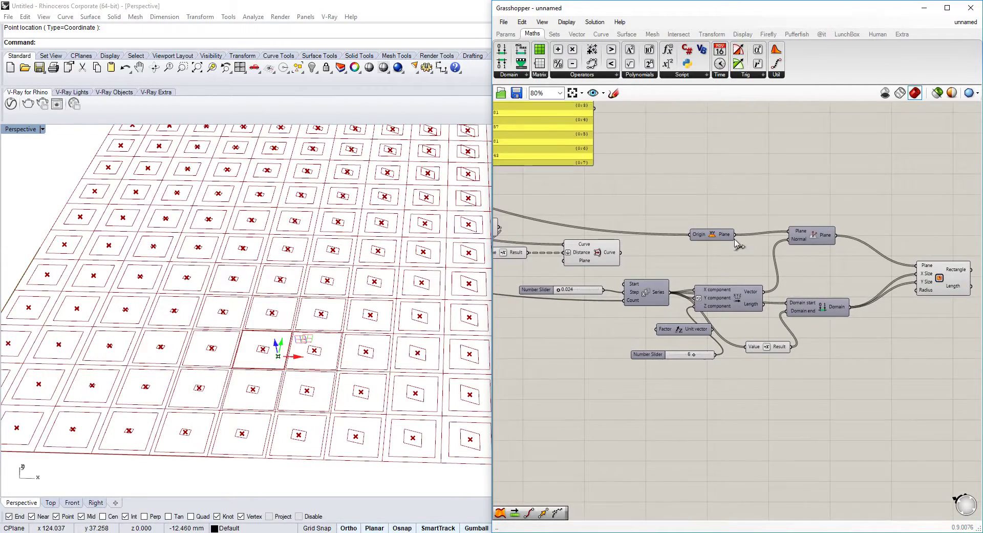
# Step: Move the attractor point to a cell near the middle of the grid's far half in the Perspective viewport
pyautogui.scroll(4, 818, 236)
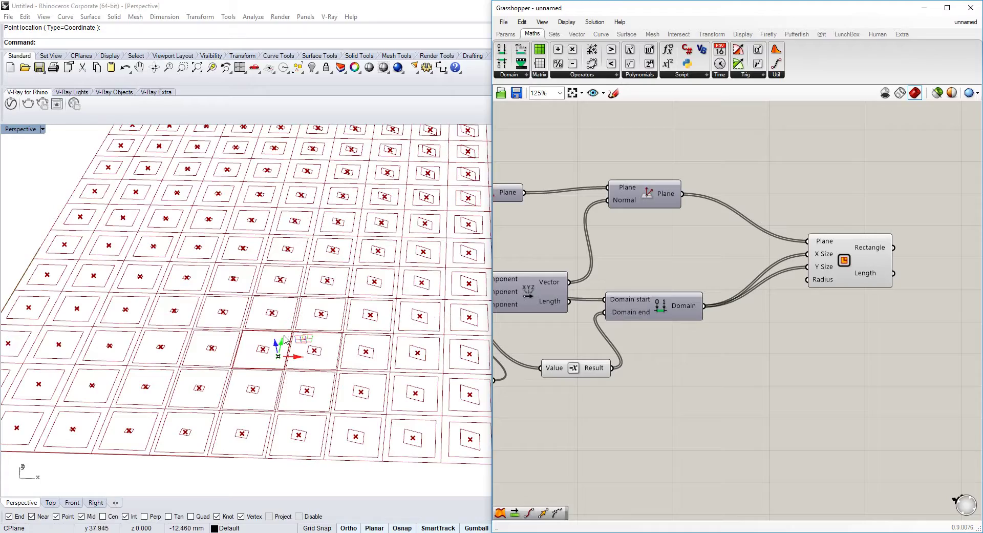
pyautogui.scroll(-5, 328, 174)
pyautogui.scroll(4, 339, 178)
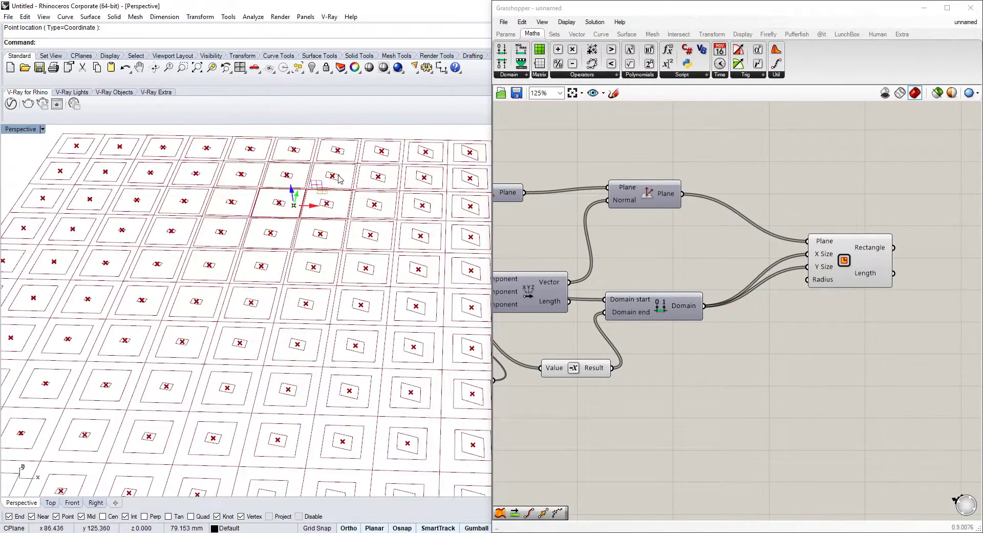
pyautogui.moveTo(314, 206); pyautogui.dragTo(275, 240)
# Step: Connect the Minimum component's Result to the Panel to inspect the capped attractor distances
pyautogui.moveTo(654, 319); pyautogui.dragTo(736, 306, button='right')
pyautogui.scroll(-5, 900, 340)
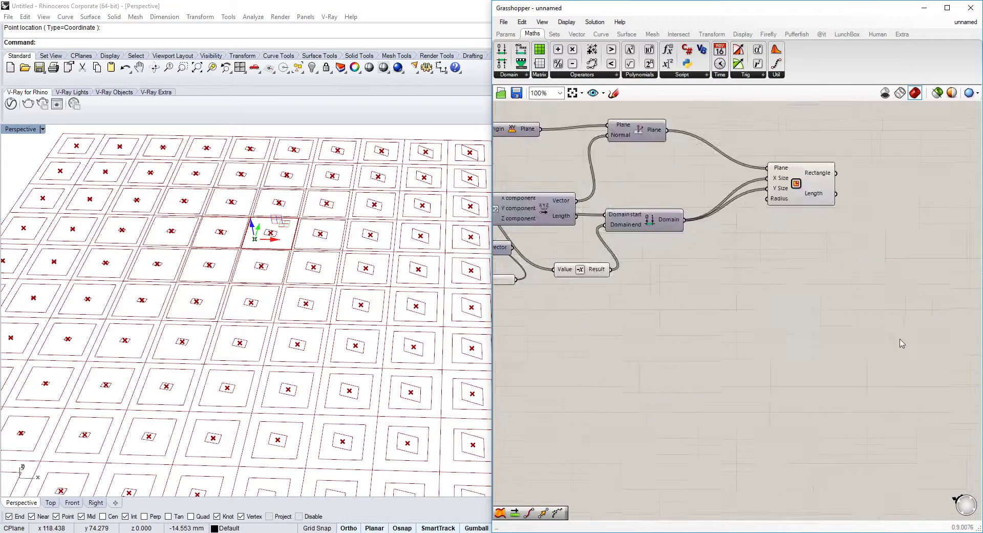
pyautogui.moveTo(527, 128); pyautogui.dragTo(625, 170, button='right')
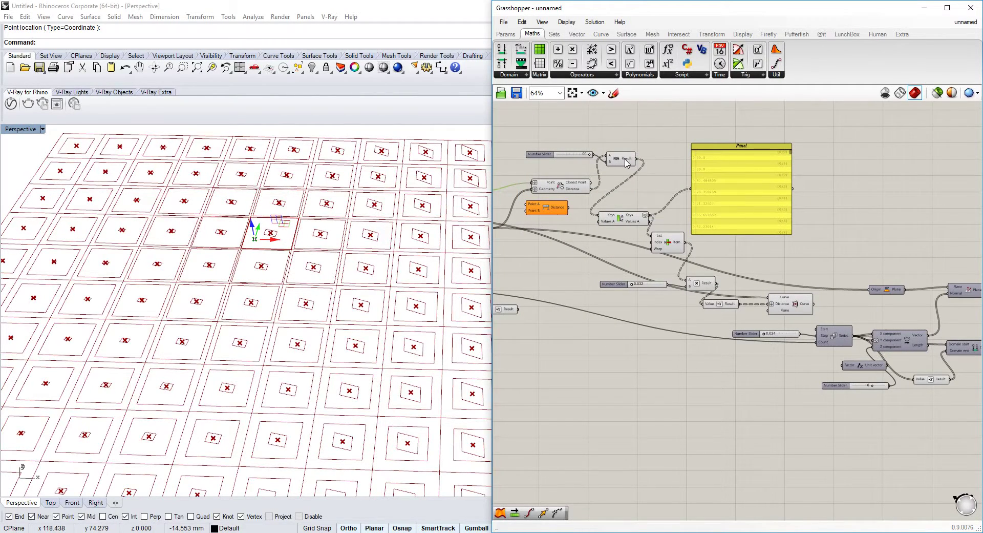
pyautogui.scroll(4, 692, 188)
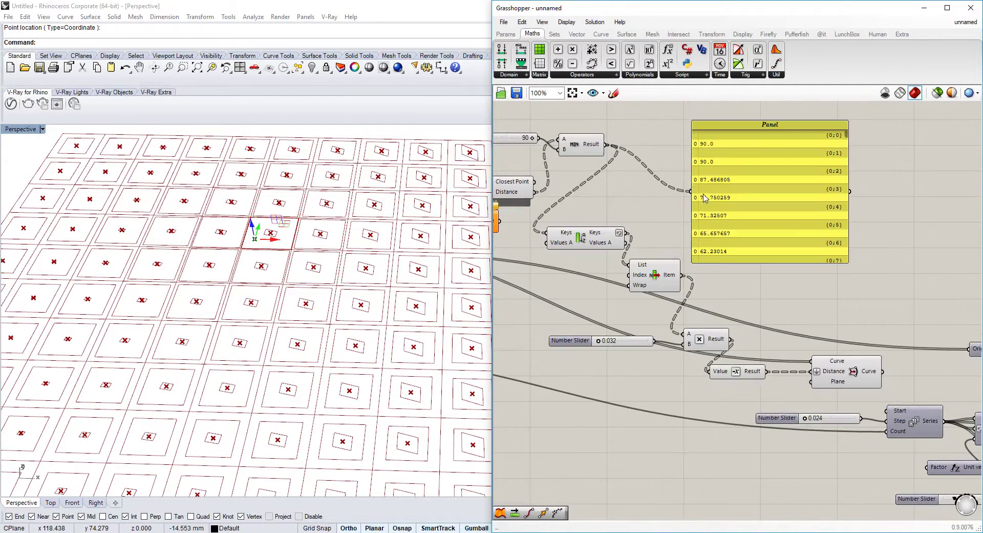
pyautogui.doubleClick(613, 155)
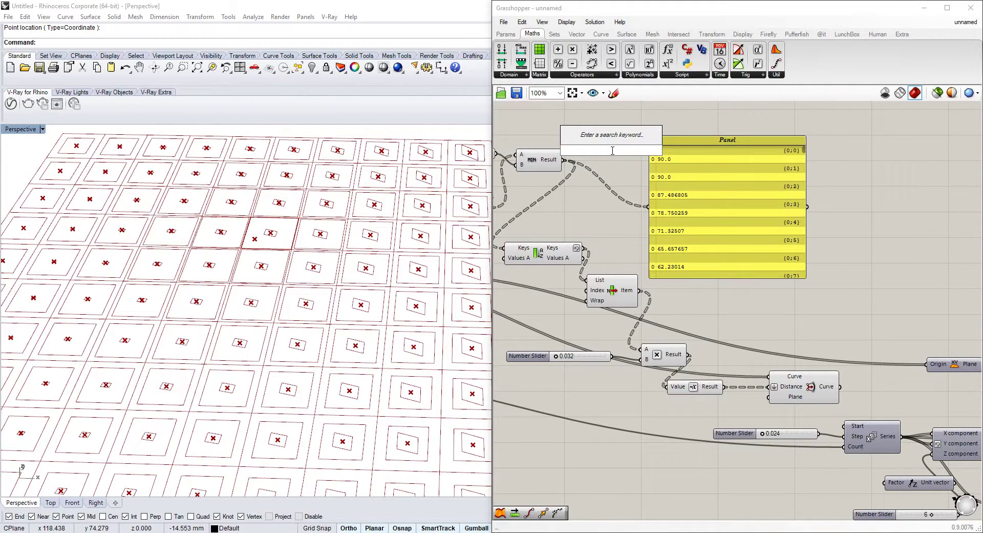
pyautogui.write('bound')
pyautogui.press('Escape')
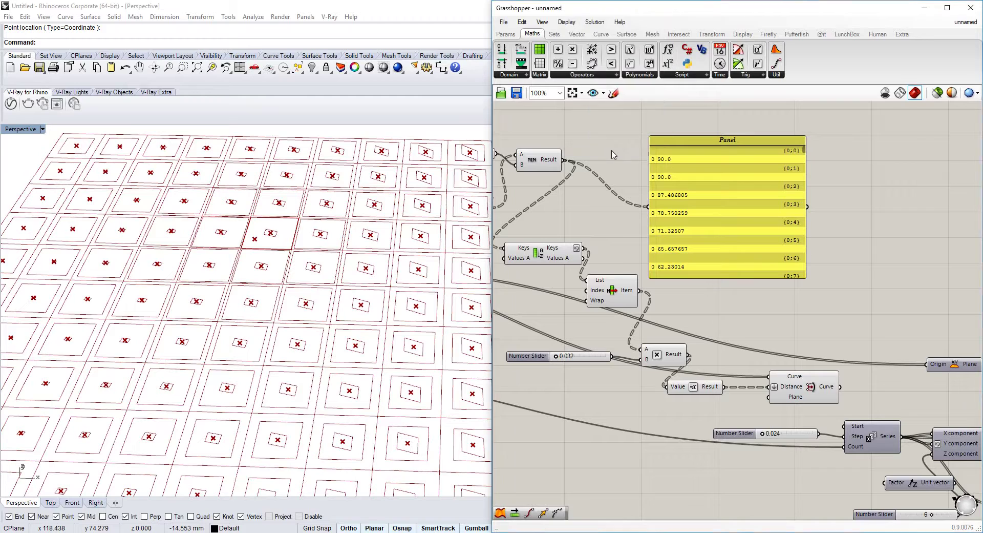
# Step: Add a Remap Numbers component beside the Minimum component and feed the Minimum's Result into its Value input
pyautogui.doubleClick(612, 151)
pyautogui.write('remap')
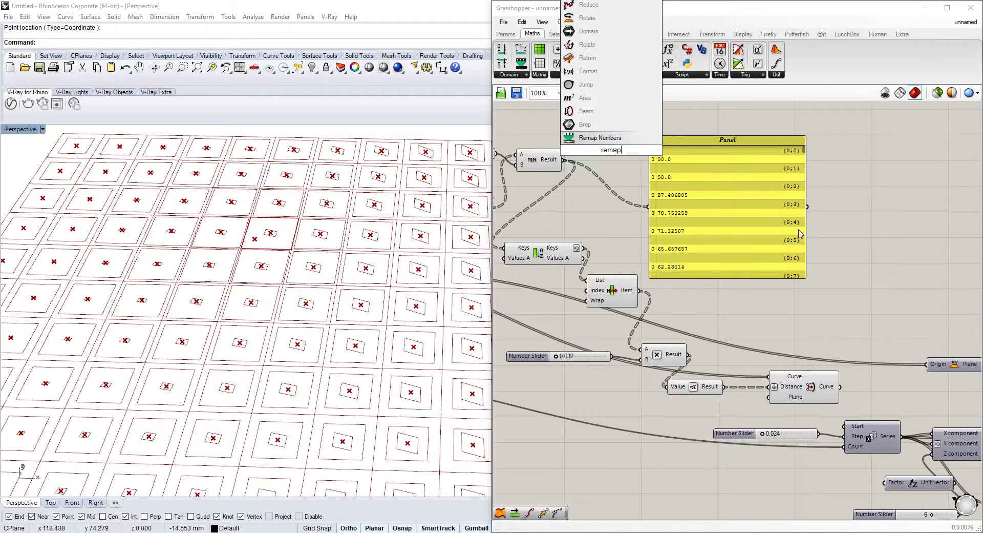
pyautogui.click(595, 137)
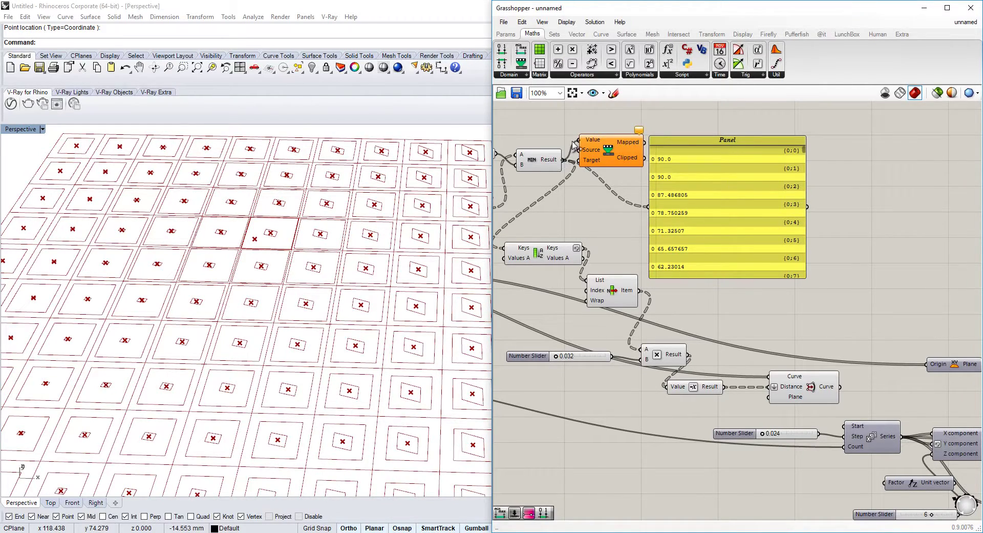
pyautogui.moveTo(574, 140); pyautogui.dragTo(662, 155)
# Step: Add a number slider set to 1 and connect it to the Remap Numbers' Target input
pyautogui.doubleClick(571, 131)
pyautogui.write('1')
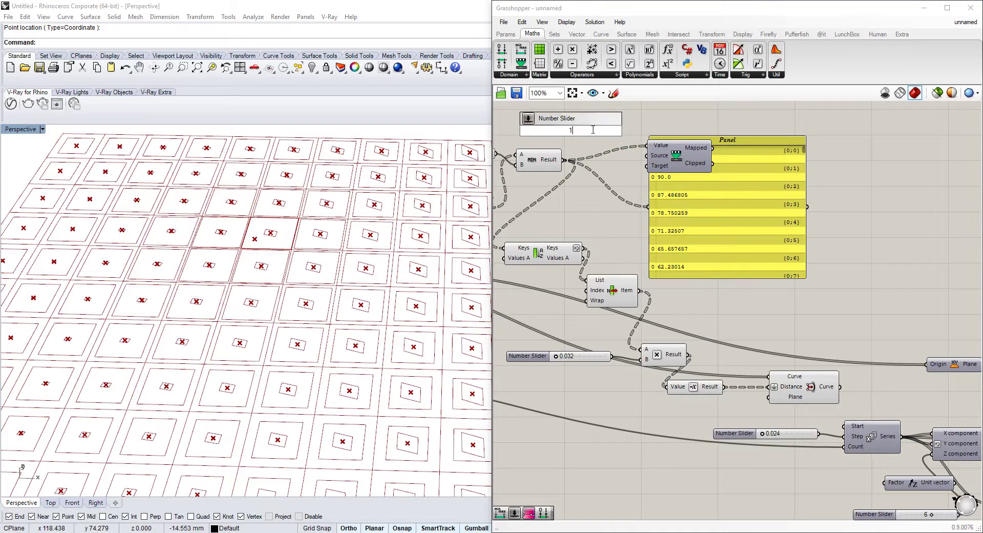
pyautogui.press('Return')
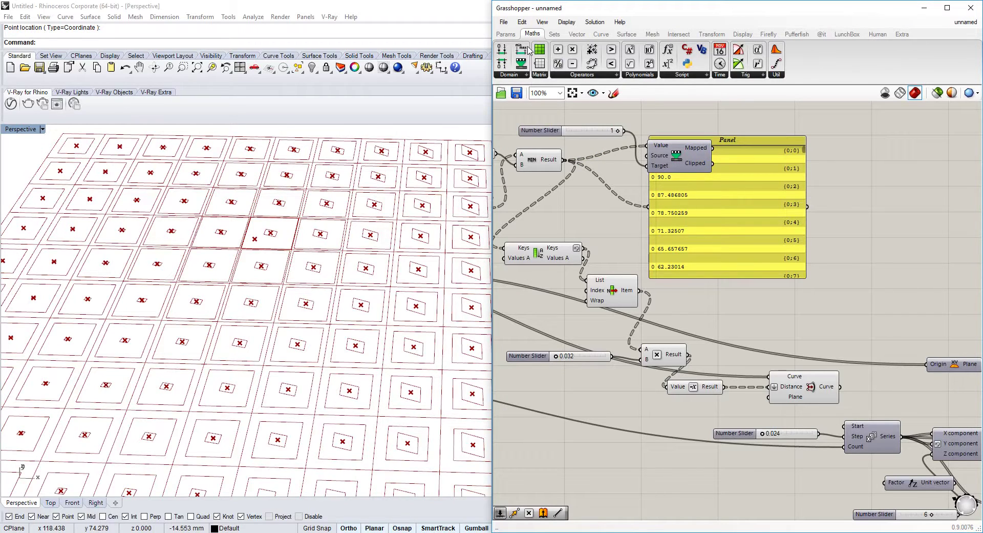
# Step: Add a Bounds component for the Remap Numbers' Source and connect the Mapped output to the Construct Domain's Domain start
pyautogui.click(581, 150)
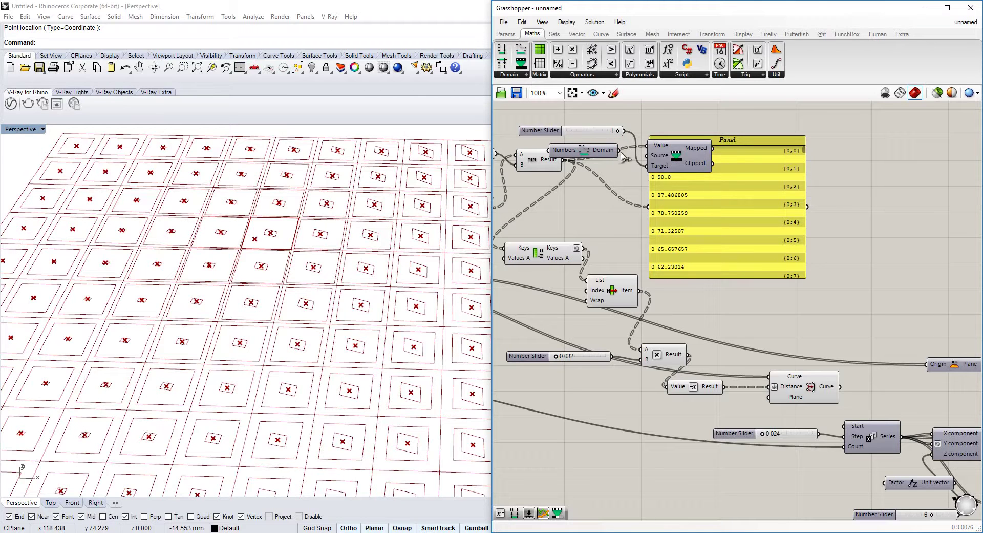
pyautogui.moveTo(714, 153); pyautogui.dragTo(719, 179)
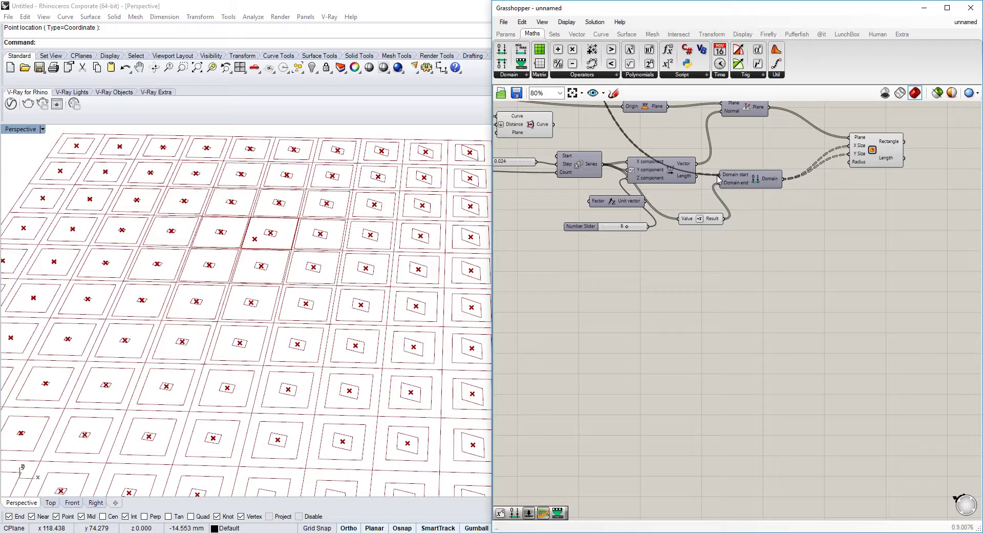
pyautogui.scroll(-5, 719, 180)
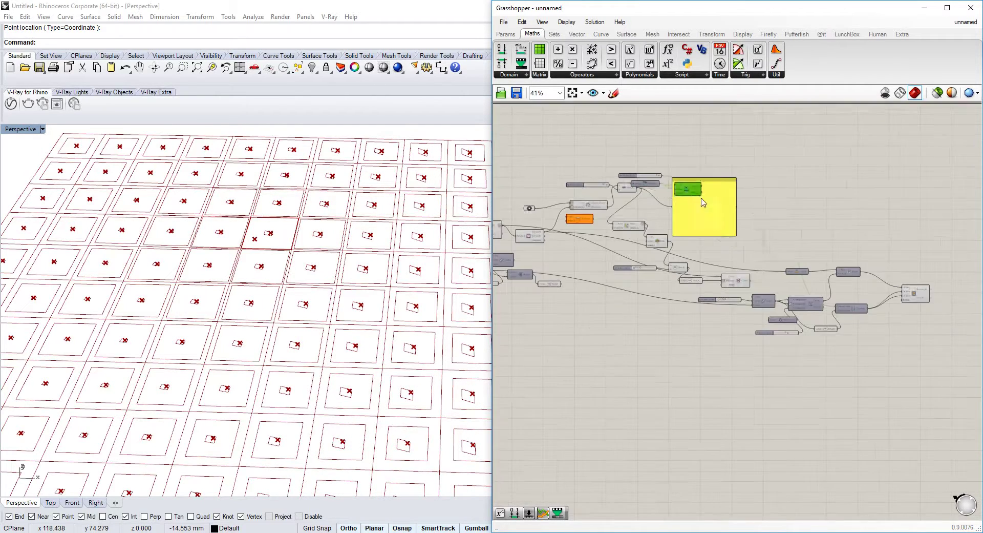
pyautogui.scroll(6, 704, 202)
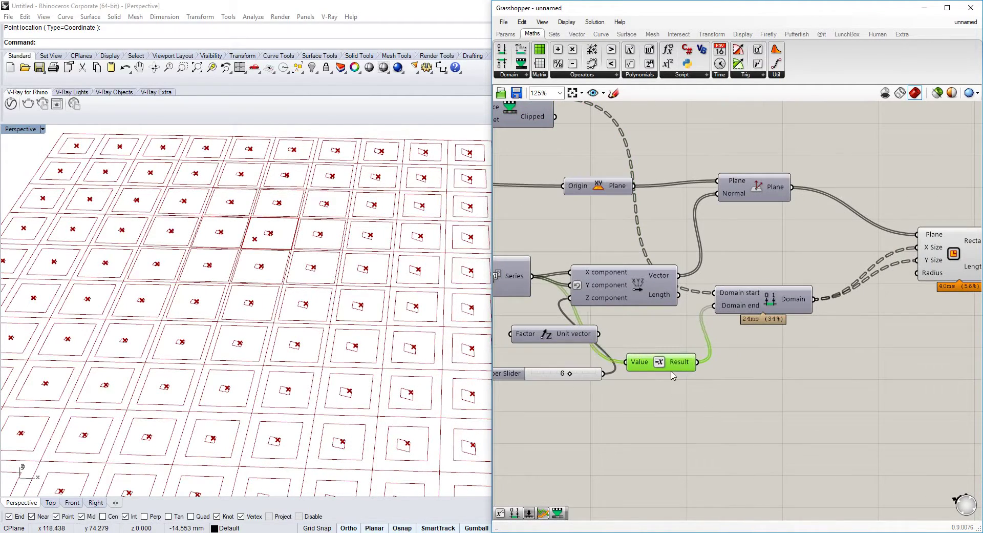
# Step: Shift the Construct Domain component slightly and flatten its Domain start input
pyautogui.moveTo(724, 295); pyautogui.dragTo(754, 307)
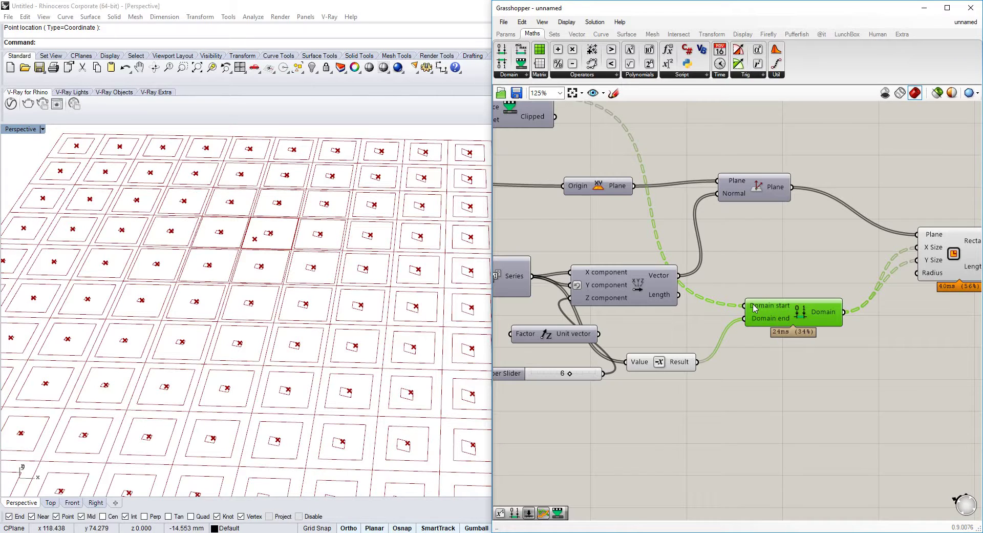
pyautogui.rightClick(754, 307)
pyautogui.click(787, 378)
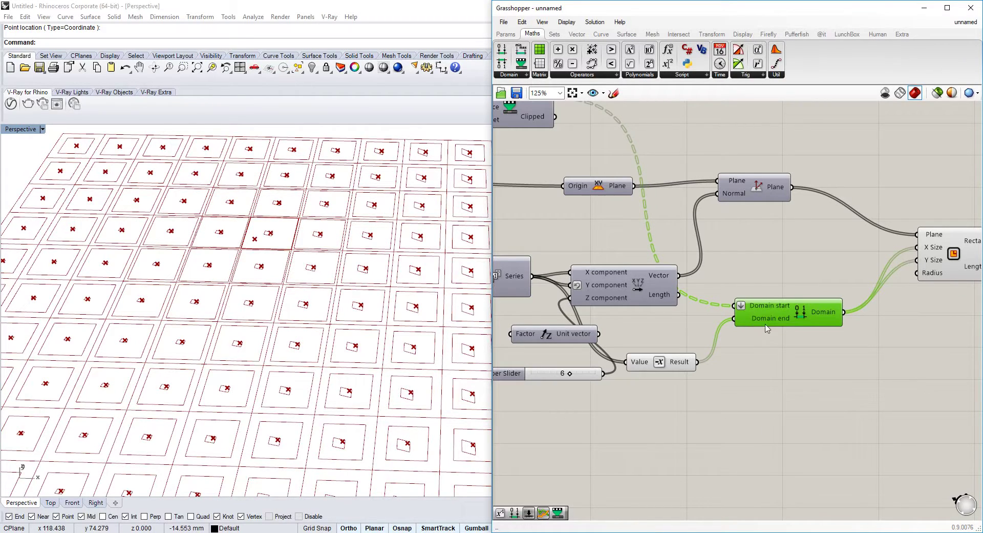
pyautogui.rightClick(751, 307)
pyautogui.click(789, 377)
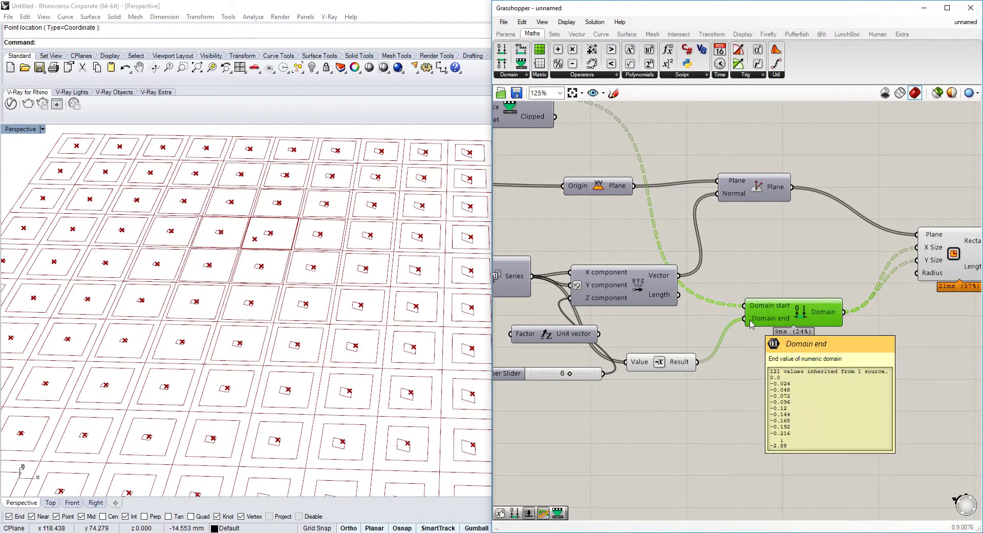
pyautogui.rightClick(752, 319)
pyautogui.click(789, 373)
# Step: Move the Panel away from the Minimum component to free canvas space above the Remap Numbers component
pyautogui.scroll(-3, 789, 373)
pyautogui.moveTo(499, 155); pyautogui.dragTo(737, 214, button='right')
pyautogui.moveTo(692, 200); pyautogui.dragTo(840, 167)
pyautogui.moveTo(828, 191); pyautogui.dragTo(792, 192, button='right')
pyautogui.doubleClick(739, 205)
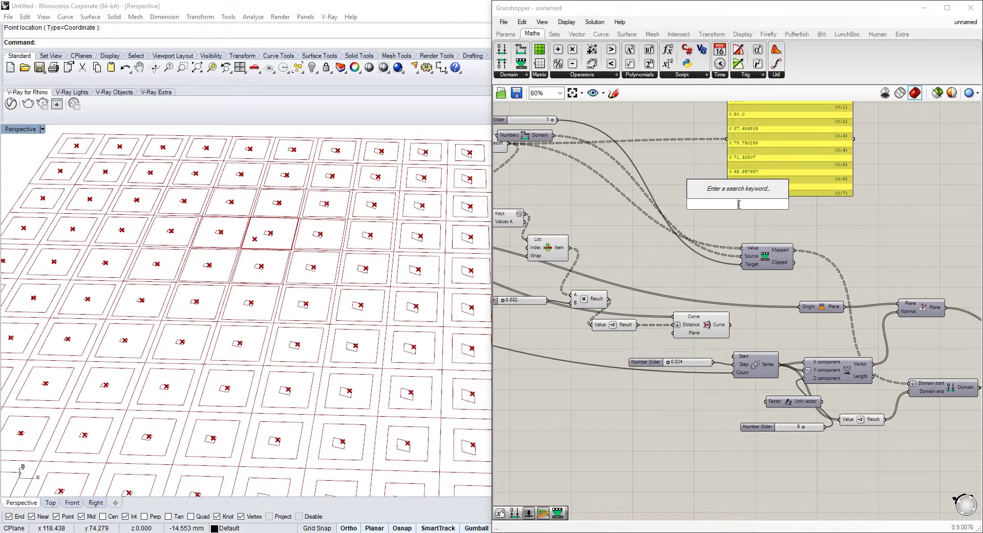
pyautogui.click(771, 243)
pyautogui.doubleClick(748, 225)
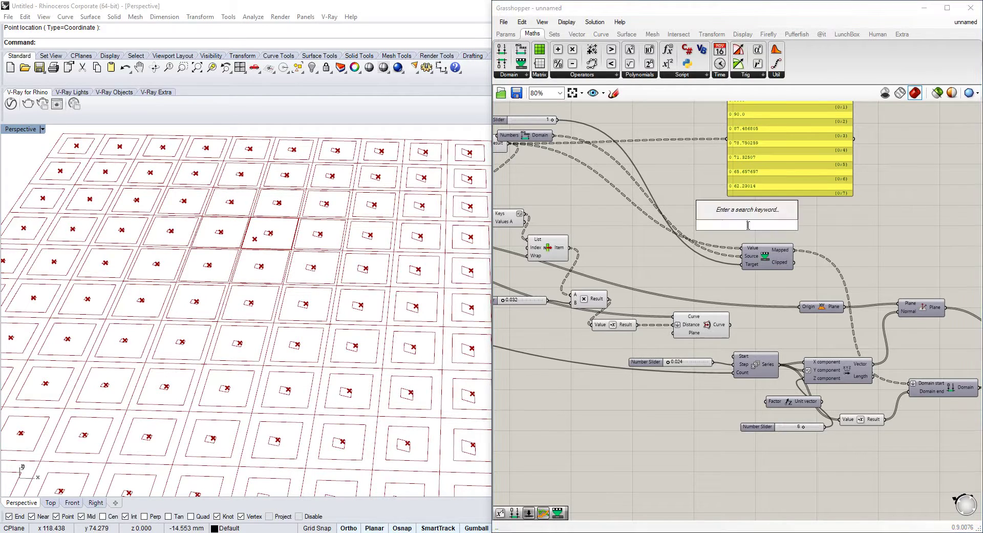
pyautogui.write('1overx')
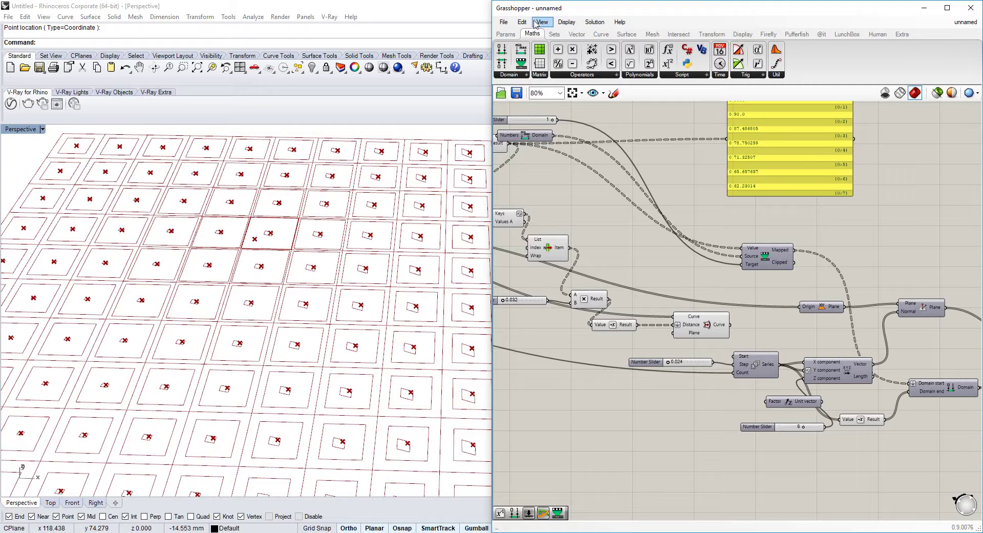
pyautogui.click(601, 75)
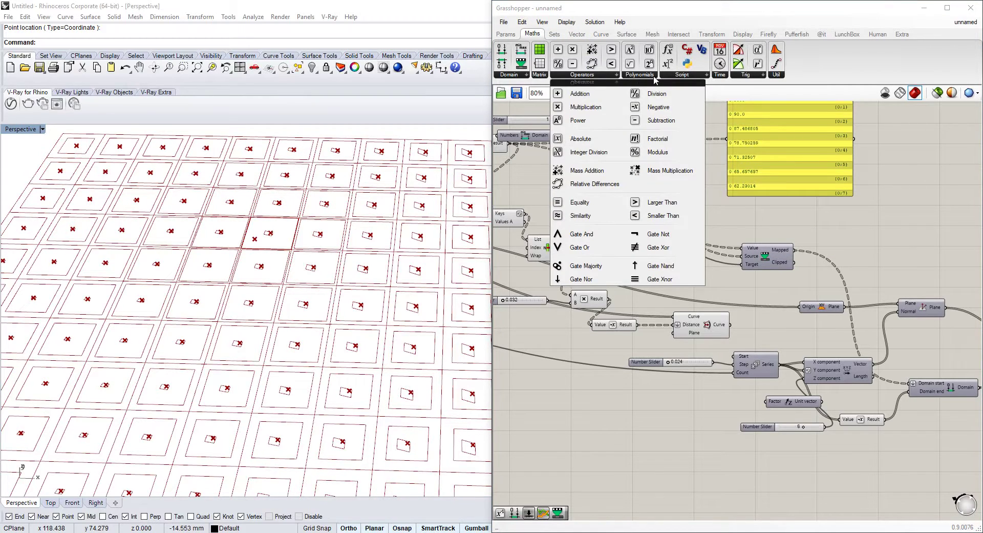
pyautogui.click(701, 76)
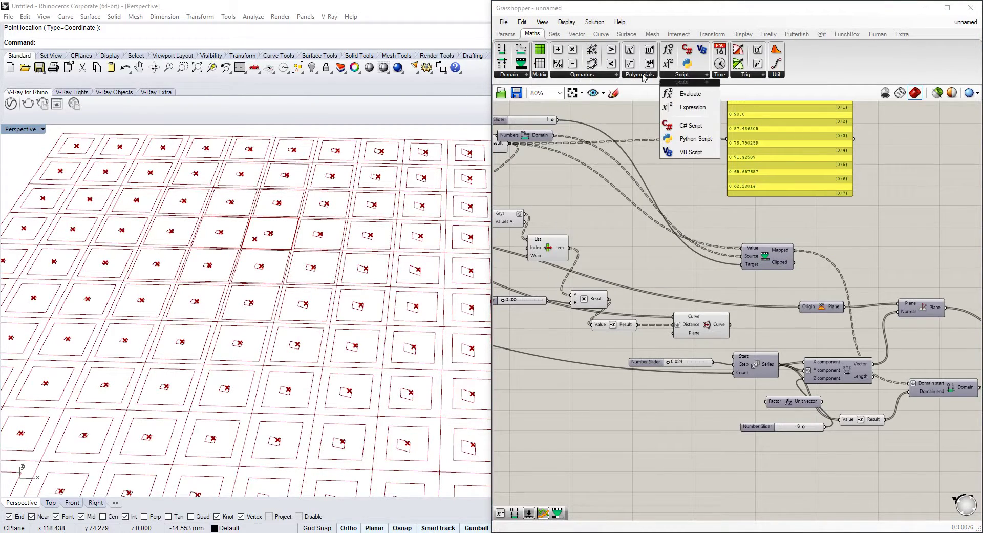
pyautogui.click(598, 75)
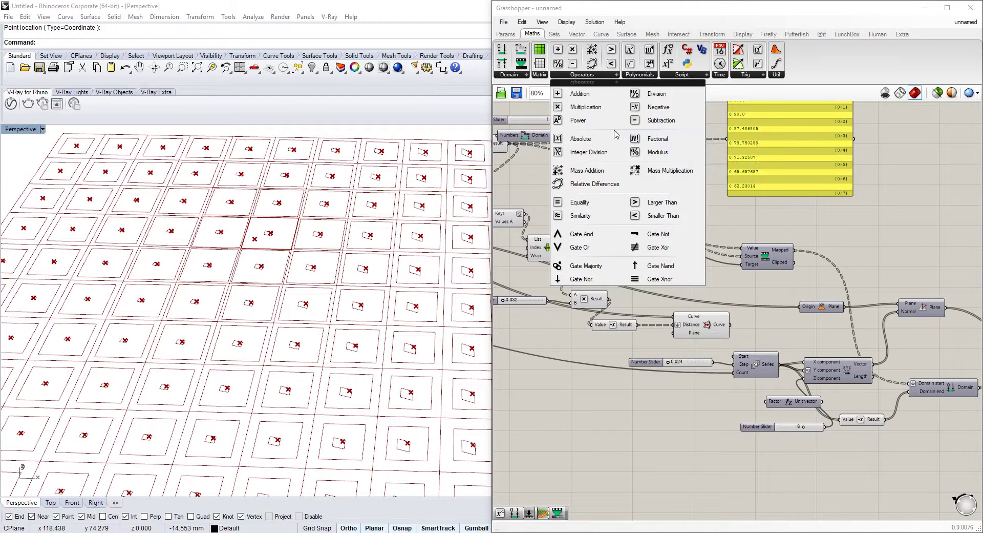
# Step: Add a One Over X component above the Remap Numbers component
pyautogui.doubleClick(717, 211)
pyautogui.write('x')
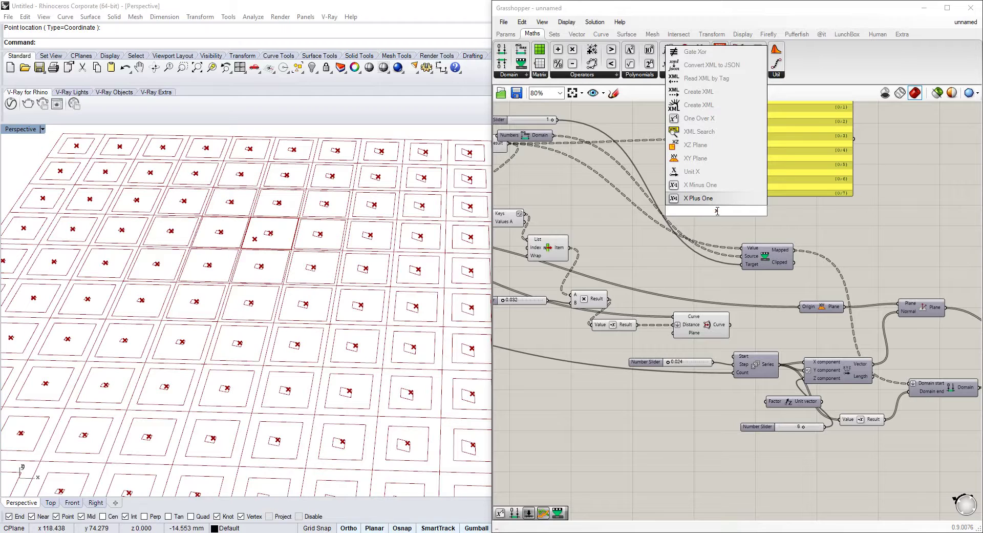
pyautogui.press('Up')
pyautogui.press('Up')
pyautogui.press('Up')
pyautogui.press('Up')
pyautogui.press('Up')
pyautogui.press('Up')
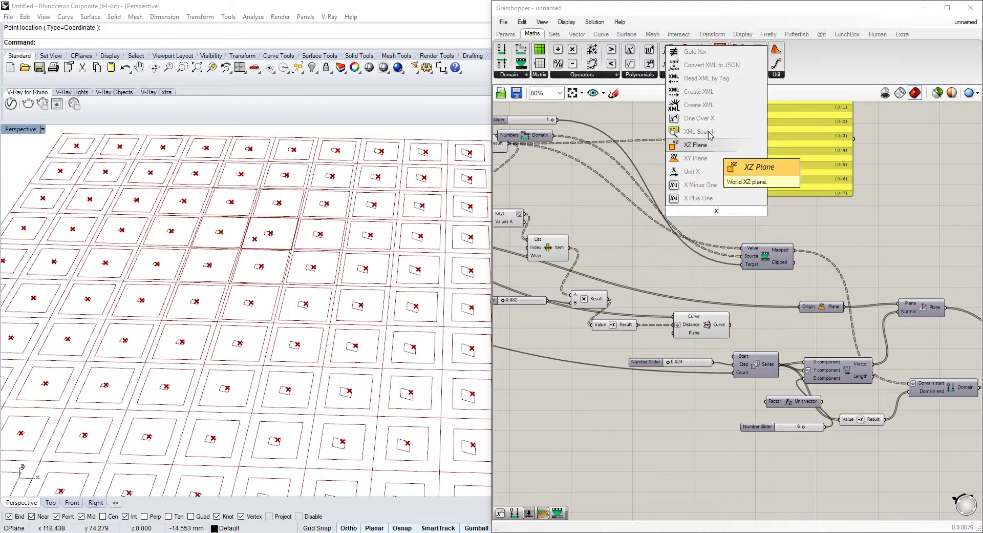
pyautogui.press('Return')
# Step: Feed the Minimum's Result into One Over X and connect its Result to the Construct Domain's Domain start, replacing the Mapped connection
pyautogui.scroll(-2, 698, 212)
pyautogui.moveTo(696, 212); pyautogui.dragTo(598, 175)
pyautogui.scroll(3, 557, 166)
pyautogui.click(625, 190)
pyautogui.scroll(-4, 625, 190)
pyautogui.scroll(4, 672, 195)
pyautogui.scroll(-3, 716, 238)
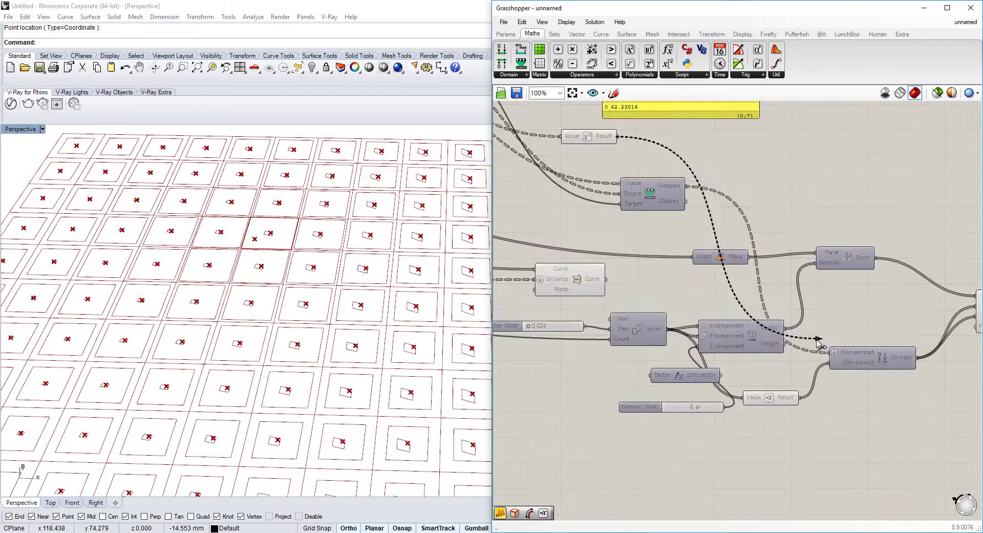
pyautogui.scroll(3, 664, 193)
pyautogui.moveTo(664, 194); pyautogui.dragTo(608, 150, button='right')
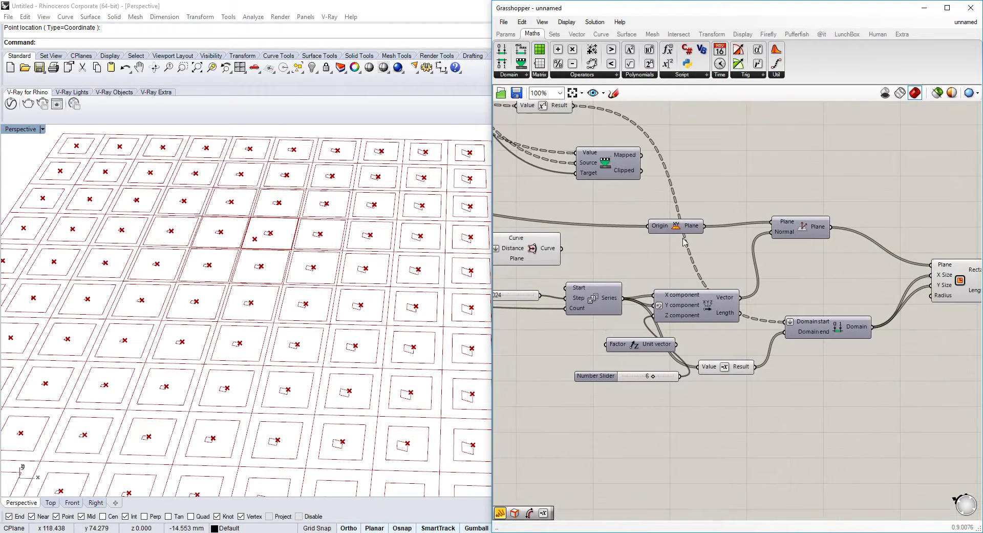
# Step: Move the attractor point to different grid cells in the Perspective viewport to test how the panels and rectangles respond
pyautogui.moveTo(779, 298); pyautogui.dragTo(749, 277, button='right')
pyautogui.moveTo(711, 228); pyautogui.dragTo(771, 297, button='right')
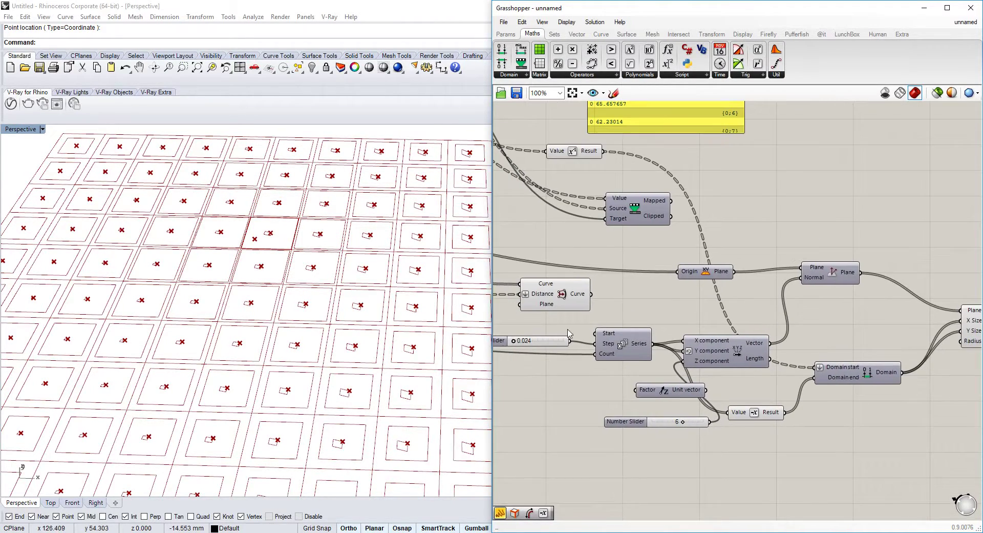
pyautogui.scroll(-3, 771, 297)
pyautogui.scroll(3, 667, 180)
pyautogui.click(671, 169)
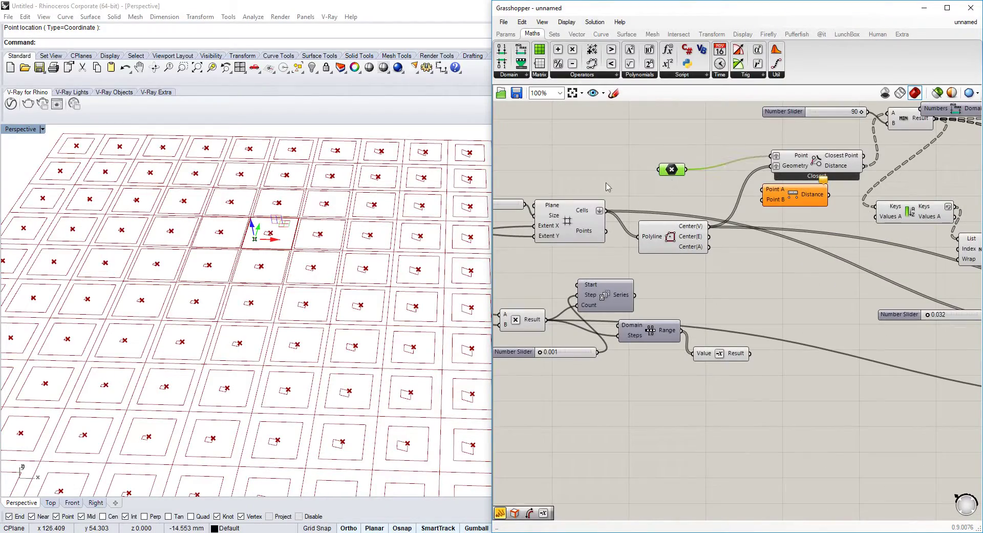
pyautogui.moveTo(285, 240); pyautogui.dragTo(336, 216)
pyautogui.moveTo(927, 267); pyautogui.dragTo(722, 259, button='right')
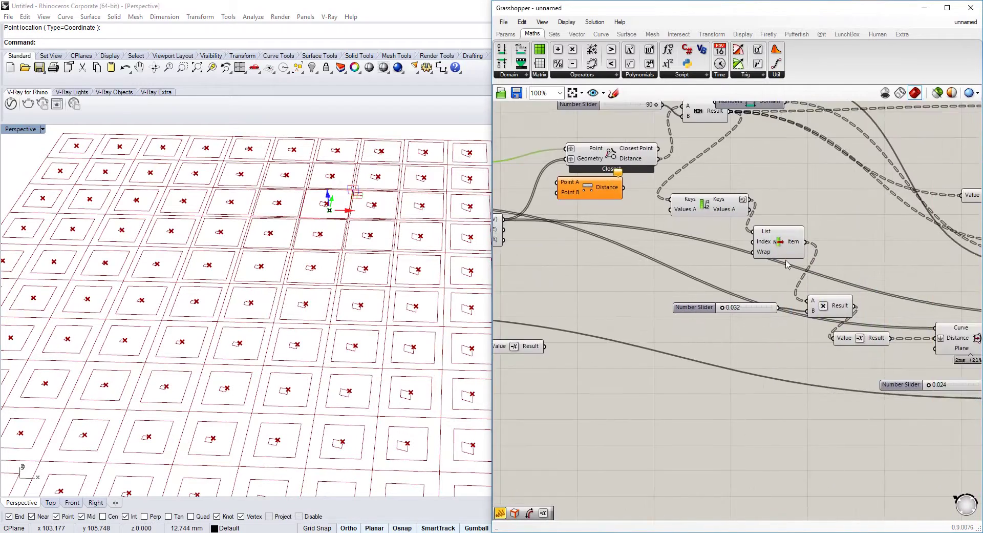
pyautogui.scroll(-2, 722, 260)
pyautogui.moveTo(958, 287); pyautogui.dragTo(698, 253, button='right')
pyautogui.scroll(2, 764, 316)
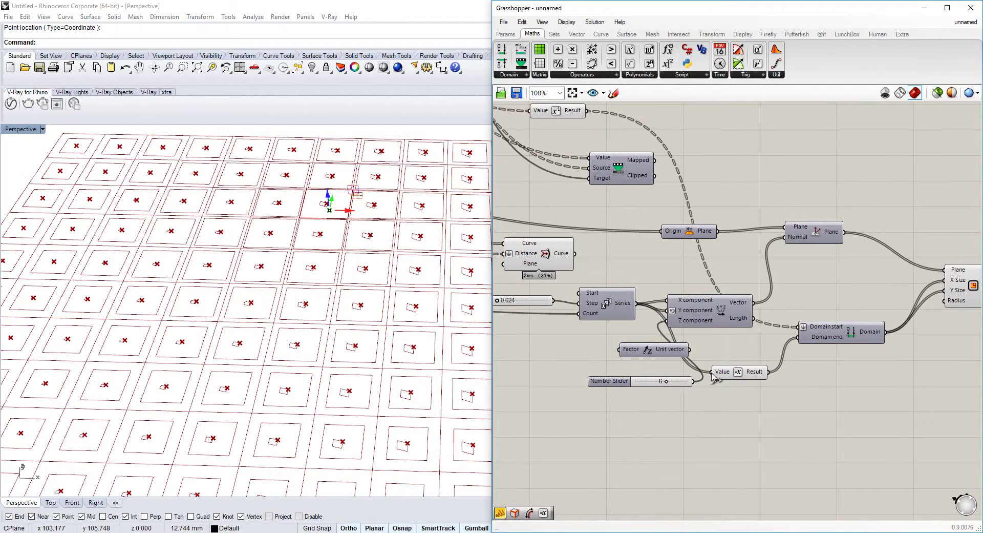
pyautogui.scroll(-2, 715, 377)
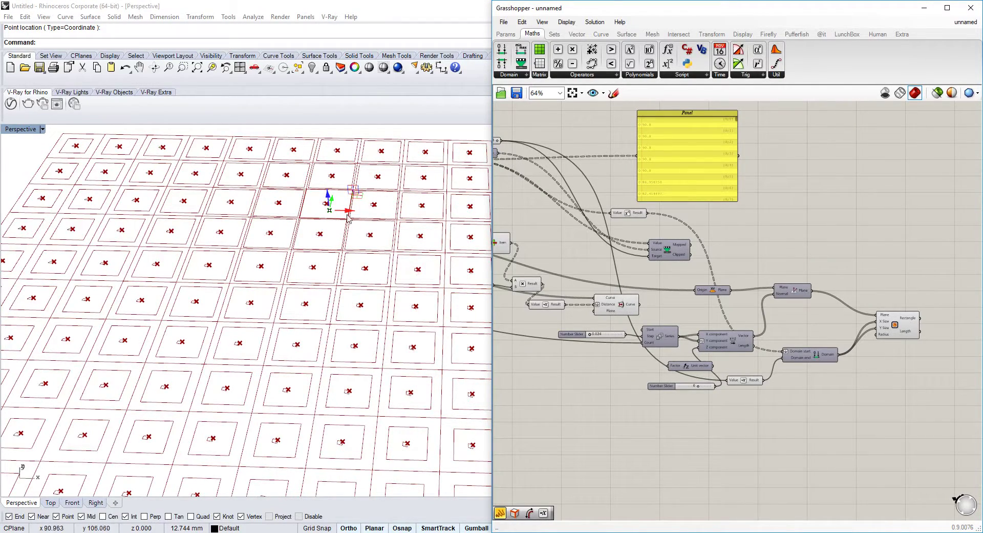
pyautogui.moveTo(337, 203); pyautogui.dragTo(326, 272)
# Step: Add a Multiplication component below the Rectangle component and connect the Construct Domain's output to its A input
pyautogui.click(900, 332)
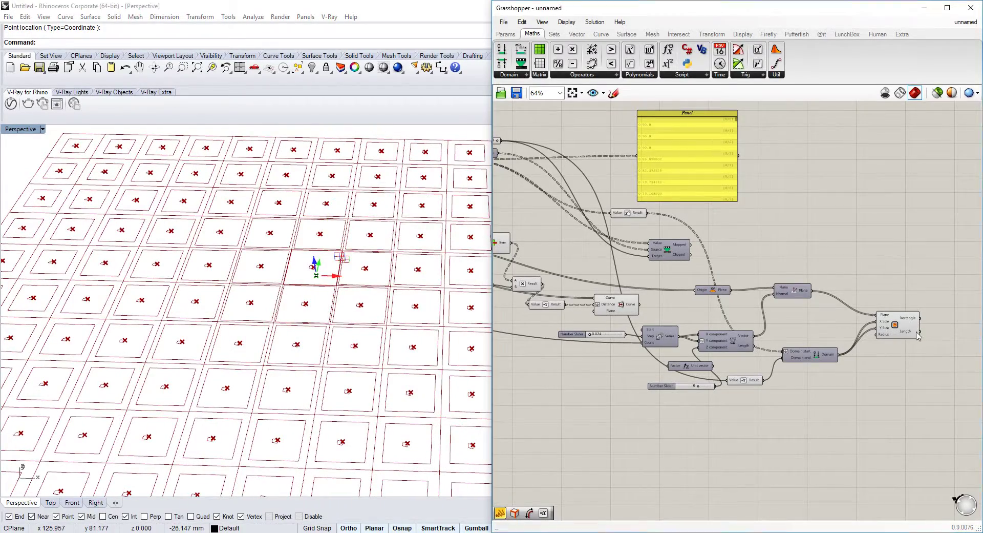
pyautogui.scroll(2, 899, 332)
pyautogui.moveTo(748, 318); pyautogui.dragTo(807, 293, button='right')
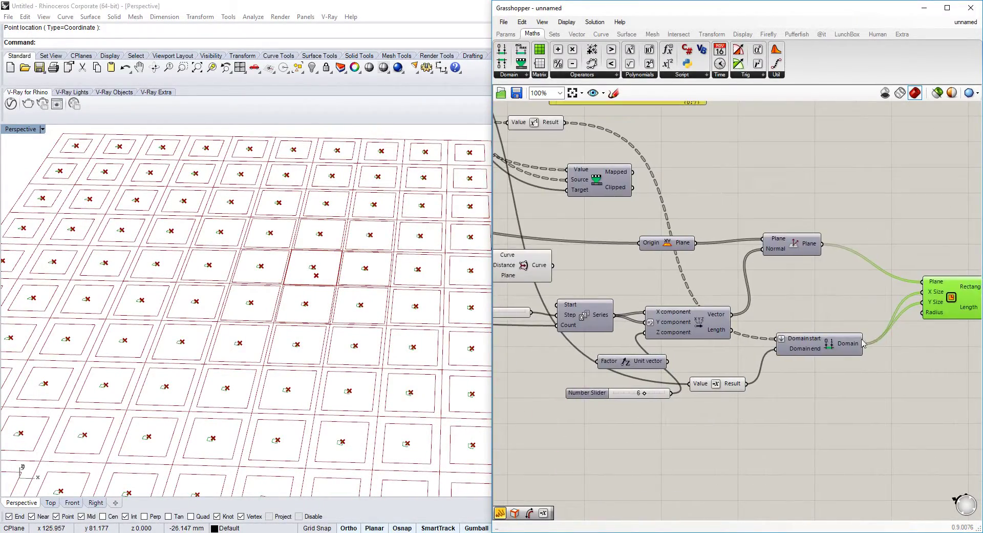
pyautogui.doubleClick(905, 374)
pyautogui.write('mult')
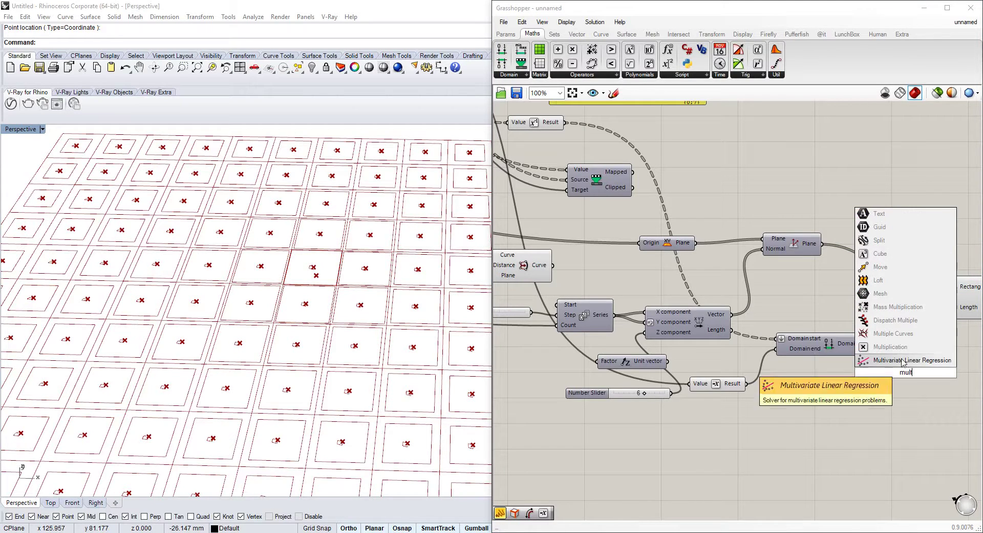
pyautogui.click(886, 347)
pyautogui.moveTo(867, 349); pyautogui.dragTo(862, 343, button='right')
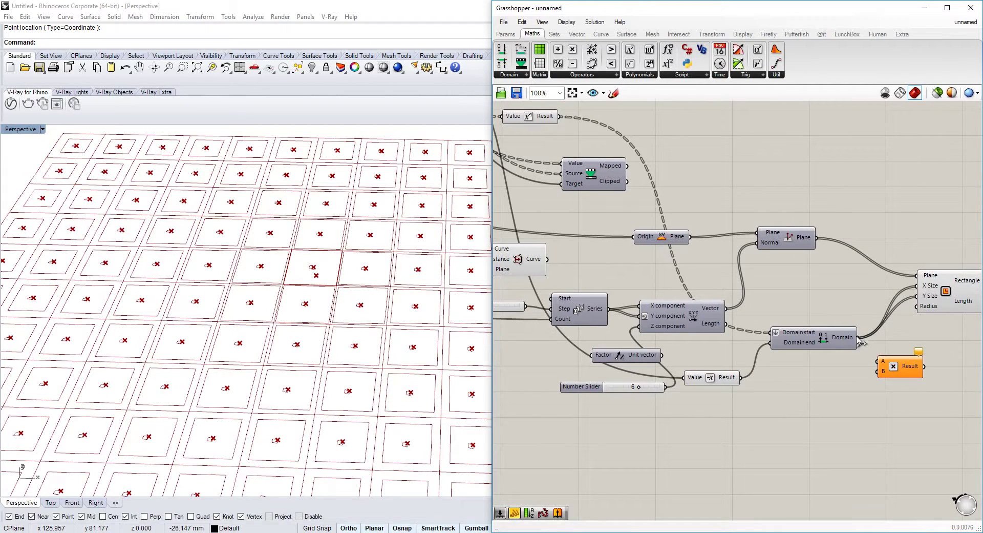
# Step: Add a Number Slider ranging from 0 to 1 with real-number rounding to three digits
pyautogui.doubleClick(763, 419)
pyautogui.write('1')
pyautogui.press('Return')
pyautogui.doubleClick(717, 415)
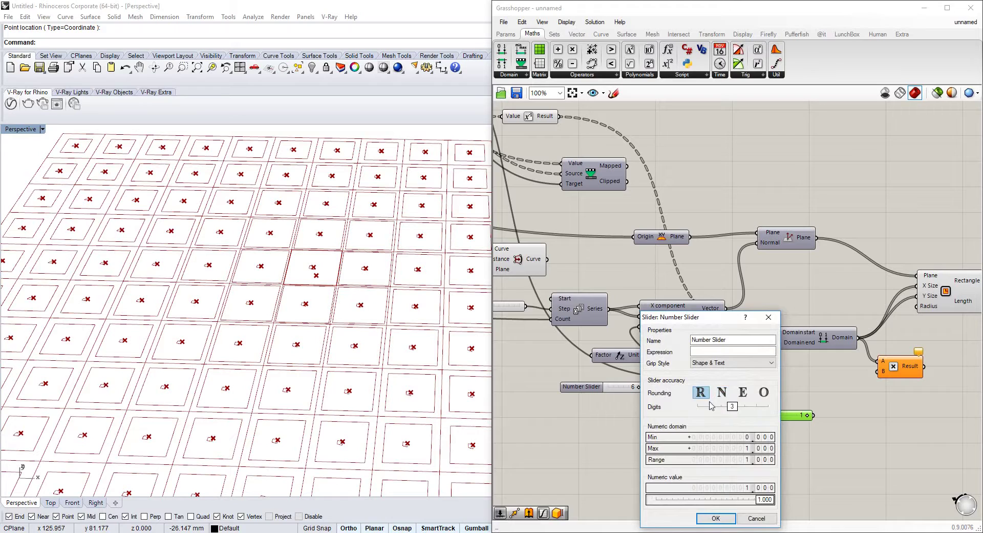
pyautogui.click(716, 518)
# Step: Connect the slider to the Multiplication's B, feed its Result into the Rectangle's inputs, and vary the slider, ending at 1.000
pyautogui.moveTo(875, 376); pyautogui.dragTo(928, 359)
pyautogui.moveTo(920, 299); pyautogui.dragTo(916, 310)
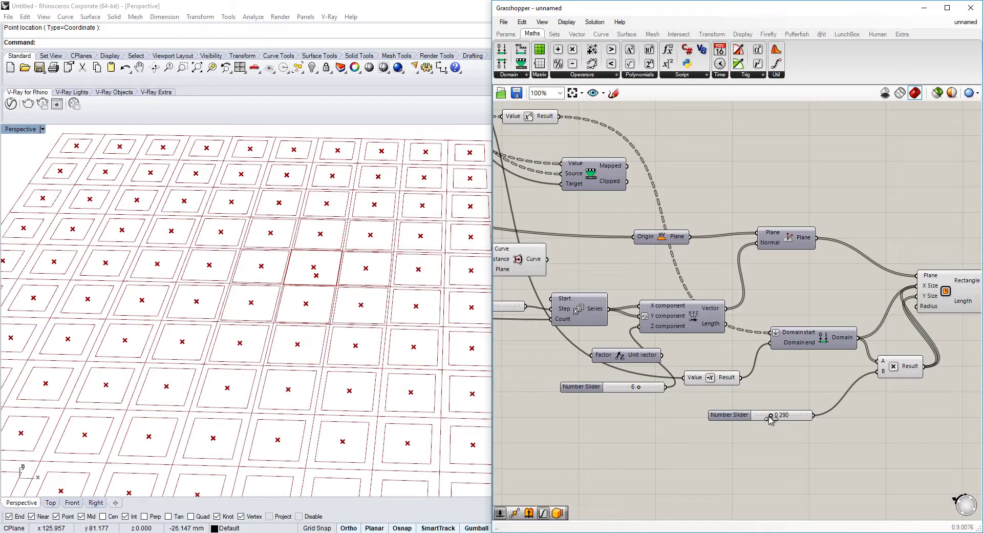
pyautogui.click(953, 302)
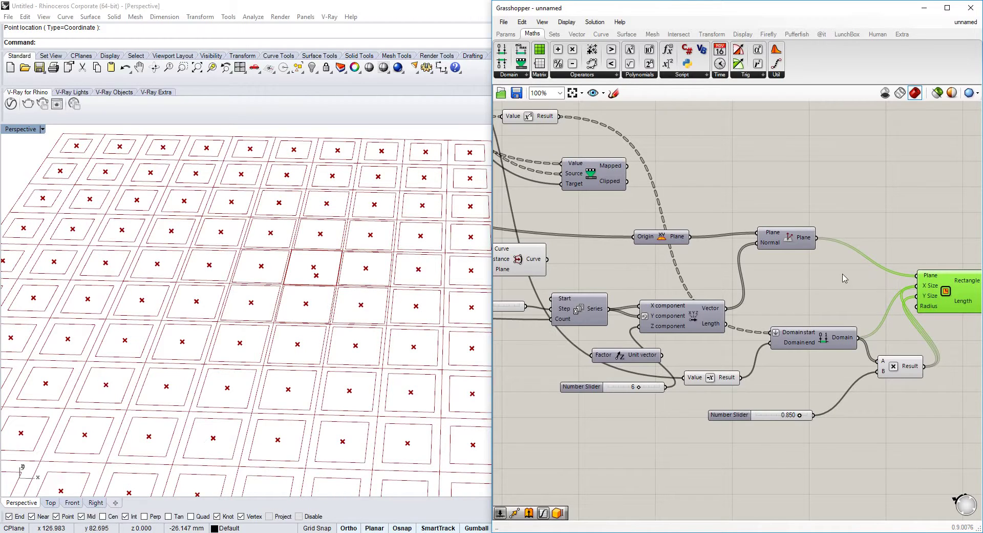
pyautogui.moveTo(844, 275); pyautogui.dragTo(788, 246, button='right')
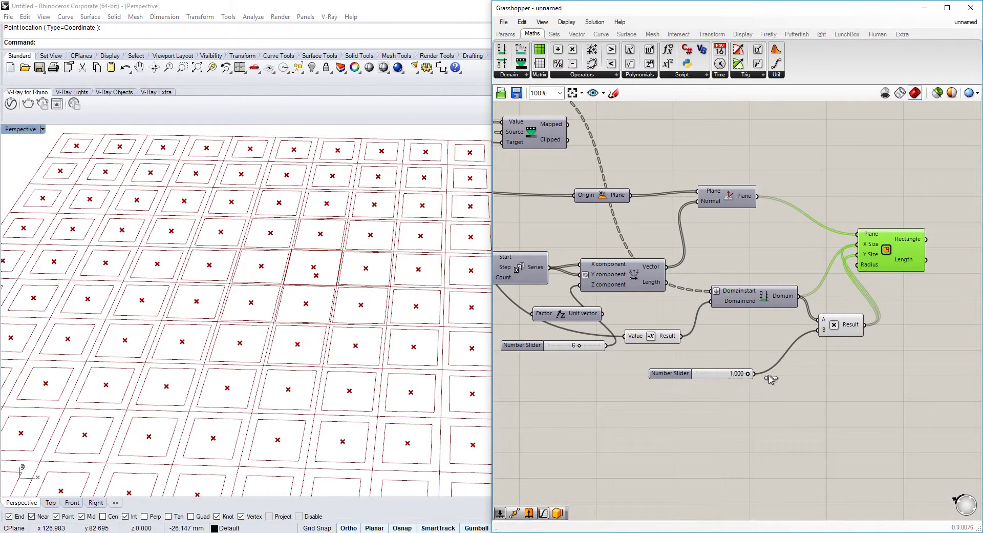
# Step: Remove the Multiplication's Result from the Rectangle and feed the Construct Domain's output directly into the size inputs
pyautogui.moveTo(788, 299)
pyautogui.moveTo(662, 287); pyautogui.dragTo(763, 351, button='right')
pyautogui.moveTo(662, 173); pyautogui.dragTo(712, 237, button='right')
pyautogui.moveTo(819, 347); pyautogui.dragTo(767, 292, button='right')
pyautogui.moveTo(914, 395); pyautogui.dragTo(847, 390, button='right')
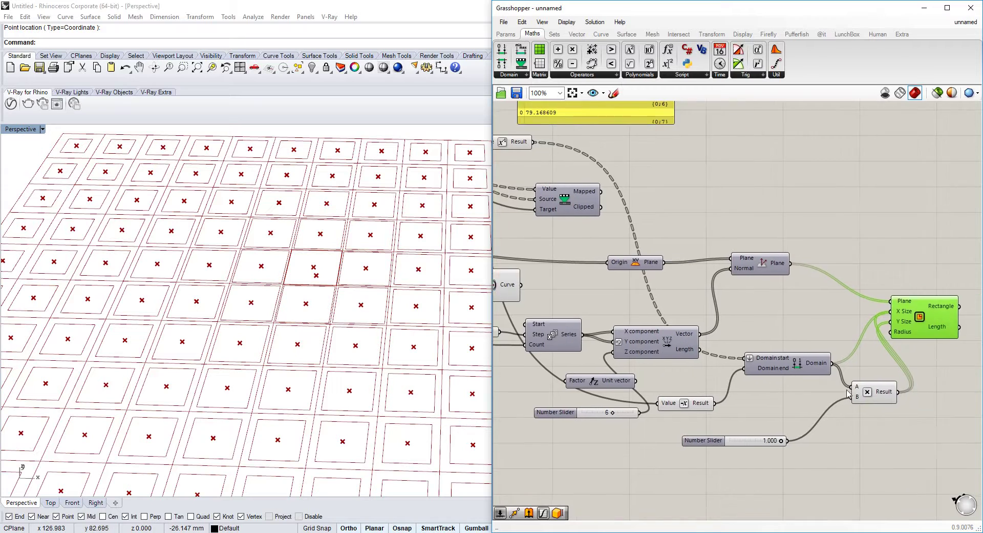
pyautogui.click(865, 397)
pyautogui.click(847, 389)
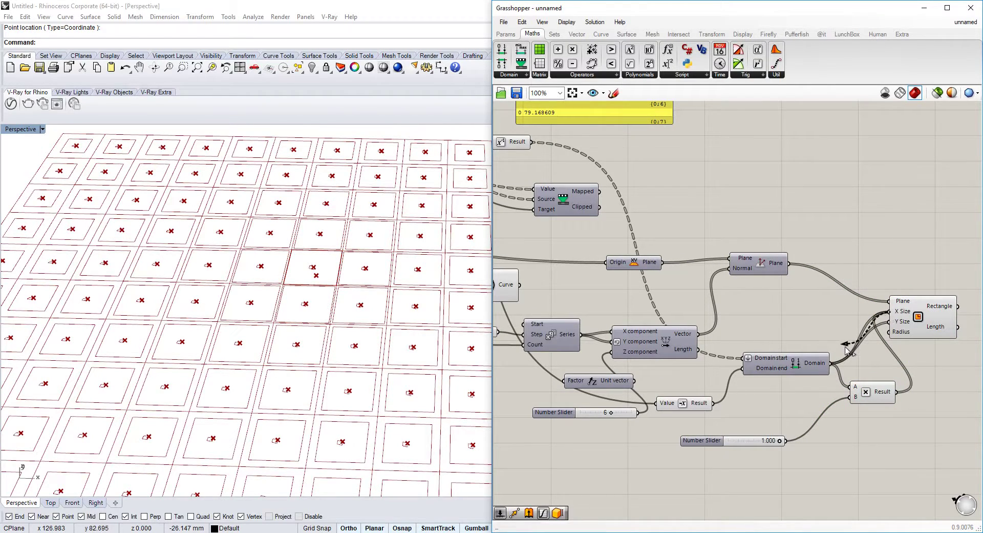
pyautogui.scroll(-1, 877, 396)
# Step: Move the Multiplication component above the plane components and the Bounds component lower beneath the Minimum
pyautogui.moveTo(877, 396); pyautogui.dragTo(734, 257)
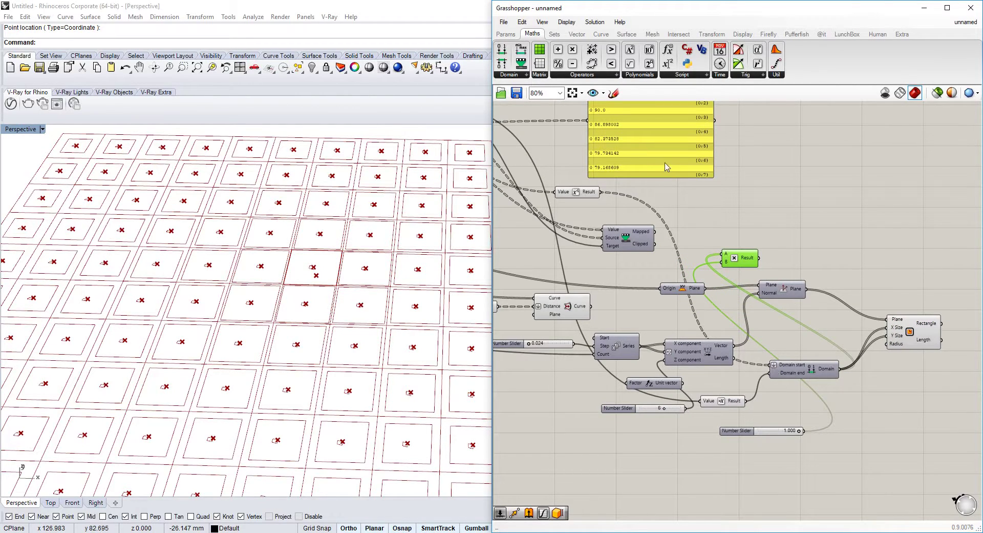
pyautogui.moveTo(636, 185); pyautogui.dragTo(715, 198, button='right')
pyautogui.click(801, 411)
pyautogui.moveTo(517, 134); pyautogui.dragTo(631, 171, button='right')
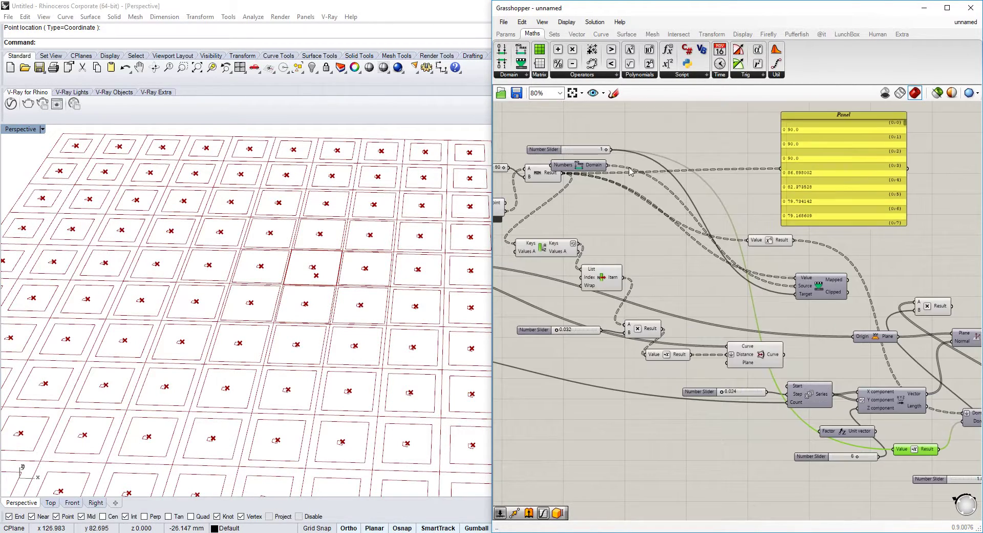
pyautogui.moveTo(590, 166); pyautogui.dragTo(602, 227)
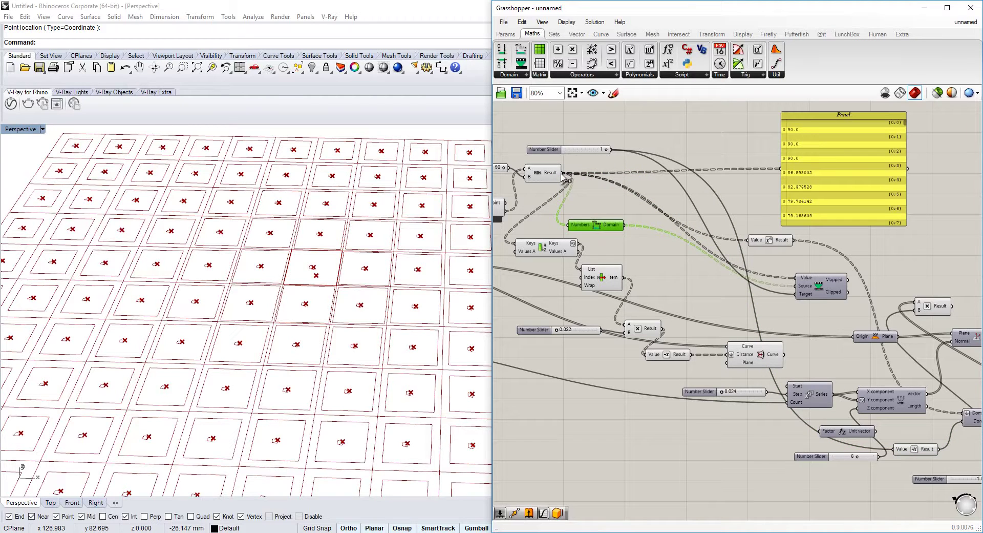
# Step: Connect the Minimum's Result to the Multiplication's A input, replacing the Domain connection
pyautogui.scroll(-3, 567, 182)
pyautogui.scroll(3, 811, 254)
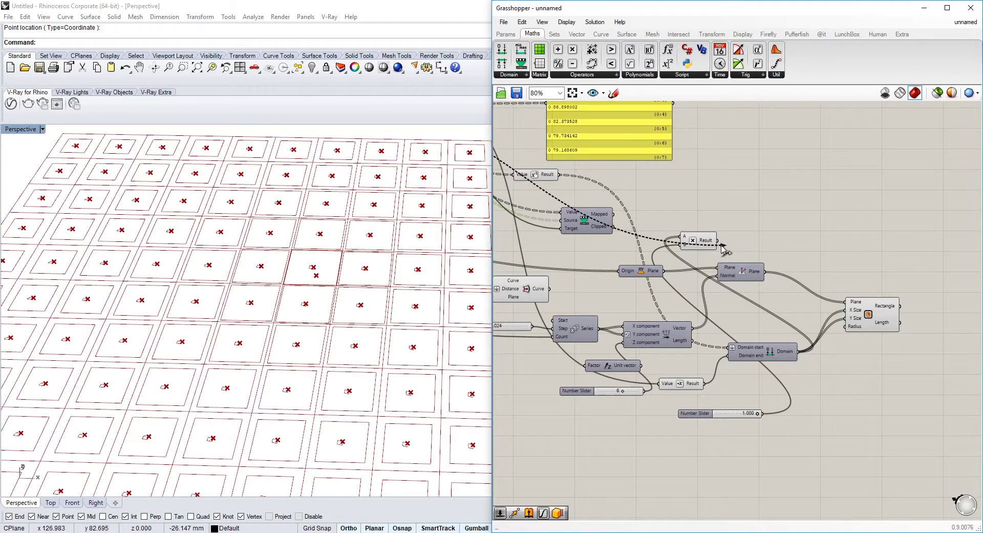
pyautogui.scroll(-2, 649, 238)
pyautogui.moveTo(649, 216); pyautogui.dragTo(808, 255, button='right')
pyautogui.scroll(2, 632, 220)
pyautogui.moveTo(655, 243); pyautogui.dragTo(643, 237, button='right')
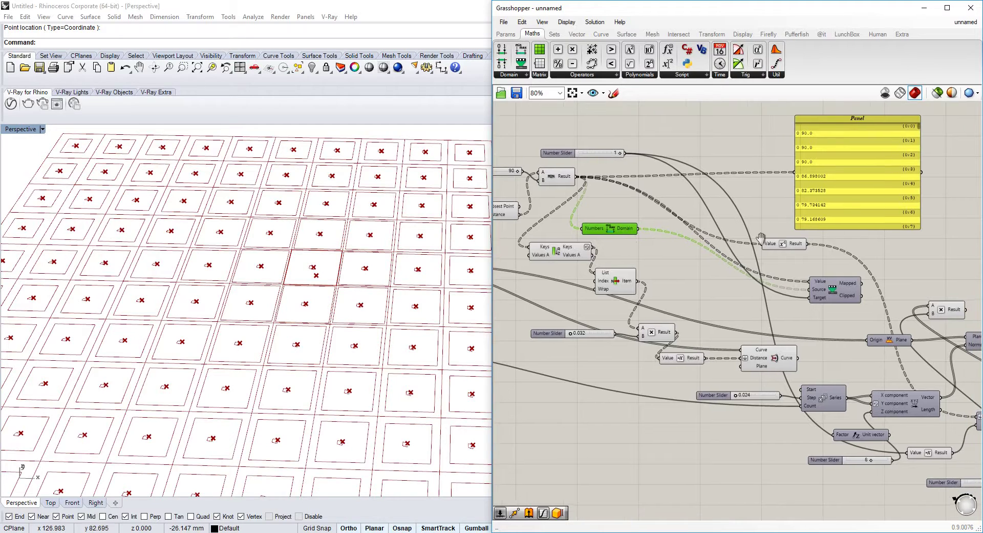
# Step: Move the Multiplication component beside the Minimum, just above the Bounds component
pyautogui.moveTo(942, 385); pyautogui.dragTo(819, 348, button='right')
pyautogui.scroll(-2, 815, 274)
pyautogui.moveTo(816, 274); pyautogui.dragTo(625, 198)
pyautogui.scroll(3, 577, 187)
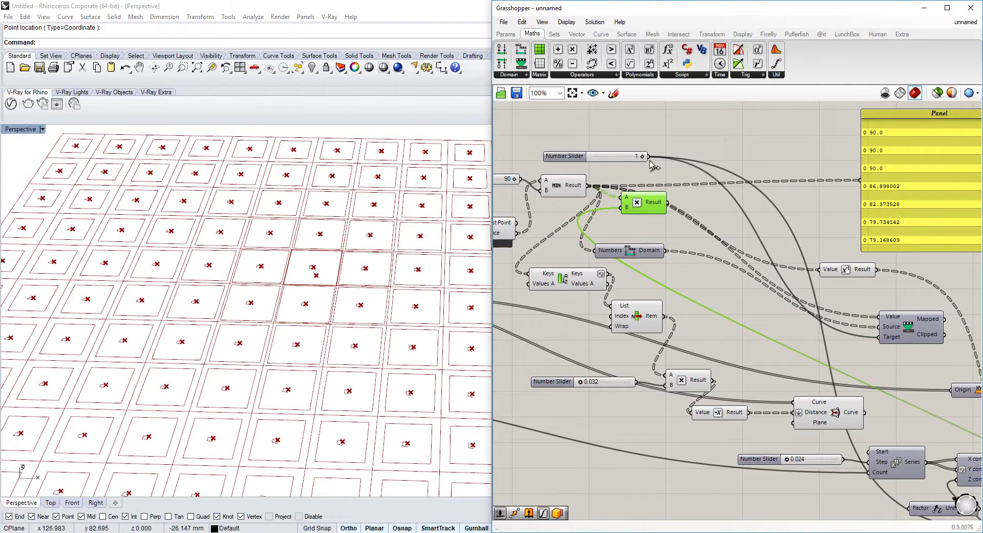
# Step: Move the Multiplication's factor slider up to the area above the Minimum component
pyautogui.moveTo(915, 382); pyautogui.dragTo(705, 231, button='right')
pyautogui.scroll(-2, 888, 385)
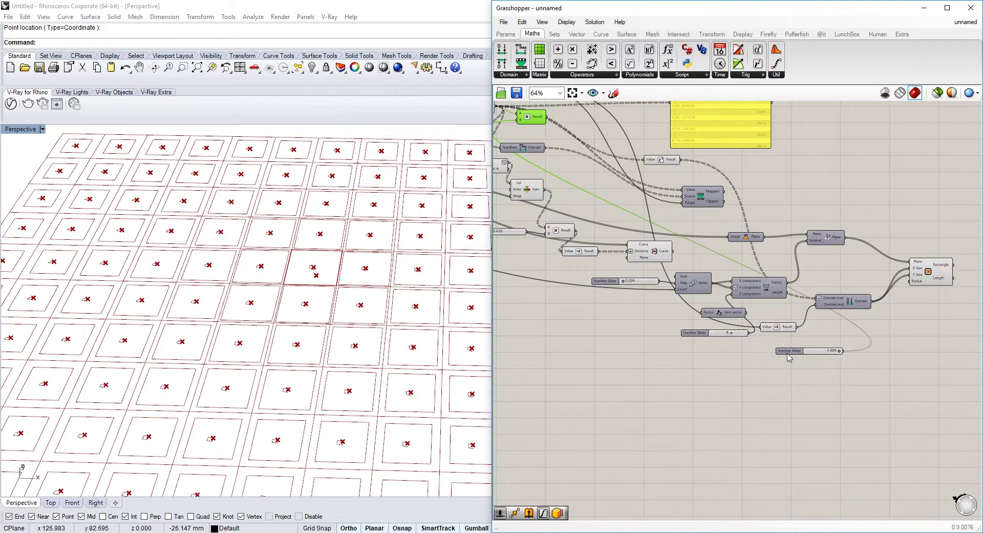
pyautogui.scroll(-2, 643, 248)
pyautogui.moveTo(789, 357); pyautogui.dragTo(510, 170)
pyautogui.scroll(3, 580, 199)
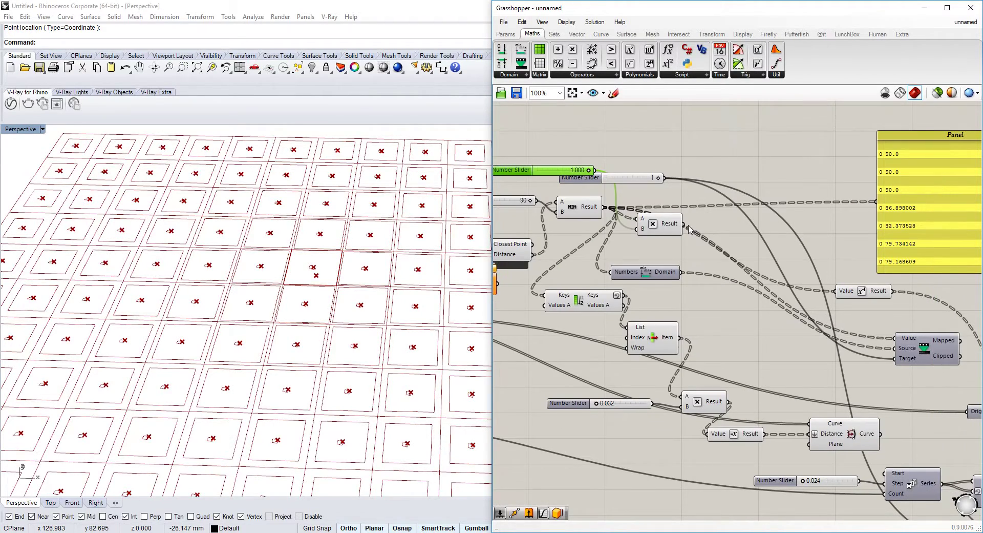
# Step: Connect the Multiplication's Result to the Construct Domain's Domain end, replacing the Negative component's connection
pyautogui.scroll(-2, 689, 228)
pyautogui.moveTo(687, 227); pyautogui.dragTo(767, 258)
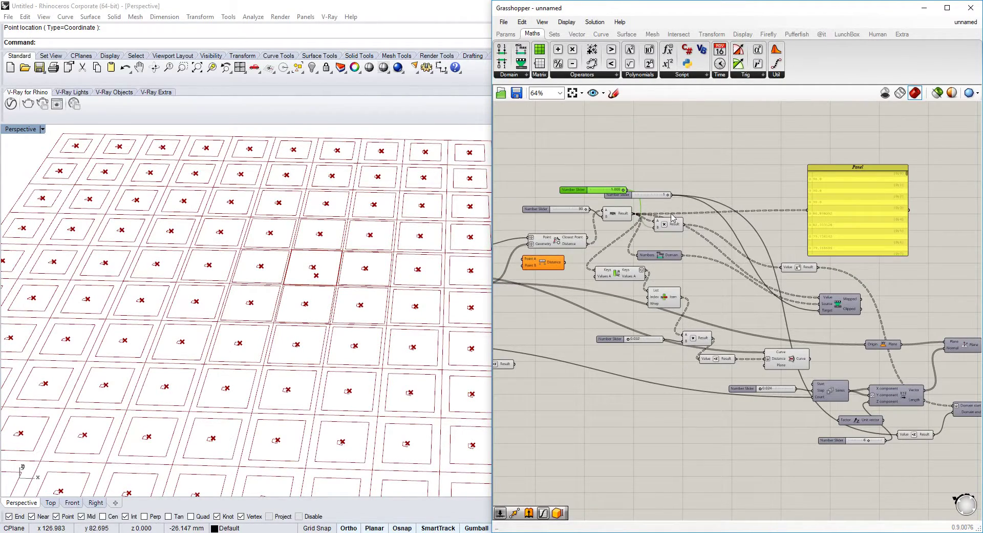
pyautogui.moveTo(683, 226); pyautogui.dragTo(721, 254)
pyautogui.scroll(-1, 721, 254)
pyautogui.moveTo(721, 254); pyautogui.dragTo(843, 368)
pyautogui.scroll(3, 842, 367)
pyautogui.moveTo(842, 368); pyautogui.dragTo(882, 427)
pyautogui.scroll(-1, 879, 429)
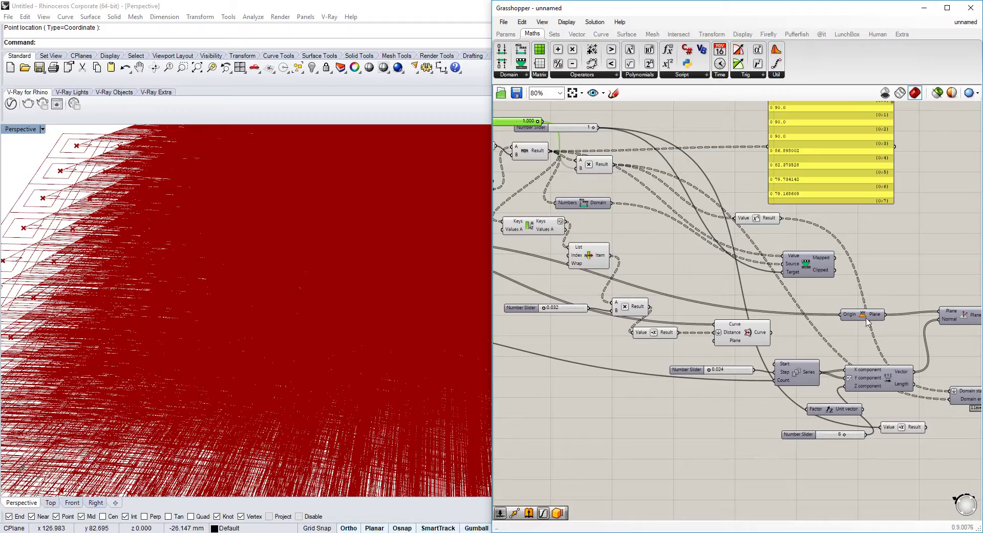
# Step: Set the Multiplication's factor slider to 0.130
pyautogui.moveTo(868, 323); pyautogui.dragTo(787, 278, button='right')
pyautogui.moveTo(572, 131); pyautogui.dragTo(632, 181, button='right')
pyautogui.scroll(2, 574, 131)
pyautogui.scroll(-1, 641, 268)
pyautogui.moveTo(554, 263); pyautogui.dragTo(680, 257, button='right')
pyautogui.moveTo(621, 146); pyautogui.dragTo(577, 150)
# Step: Turn off flattening on the Construct Domain's Domain start input and flatten its Domain output instead
pyautogui.moveTo(943, 255); pyautogui.dragTo(559, 96, button='right')
pyautogui.rightClick(765, 325)
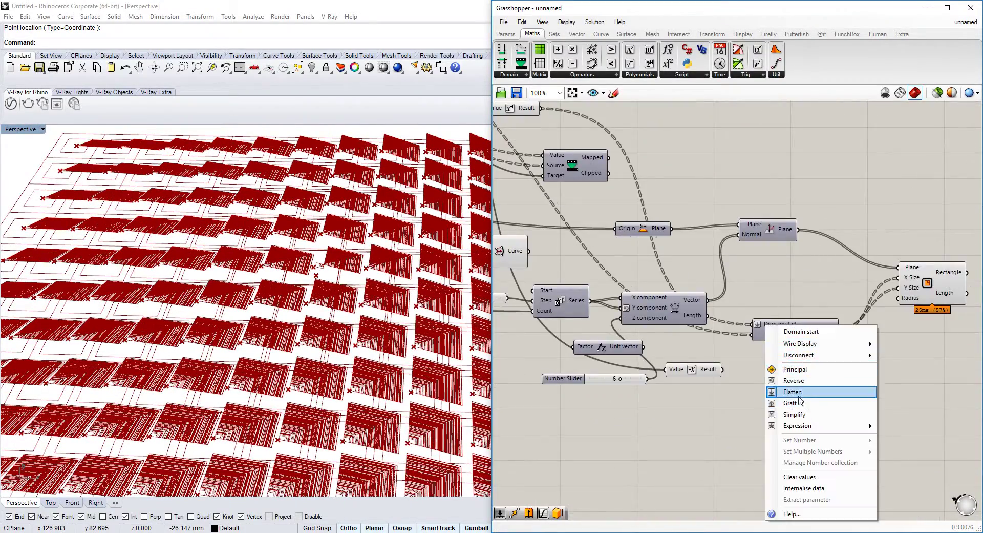
pyautogui.click(798, 396)
pyautogui.scroll(2, 808, 333)
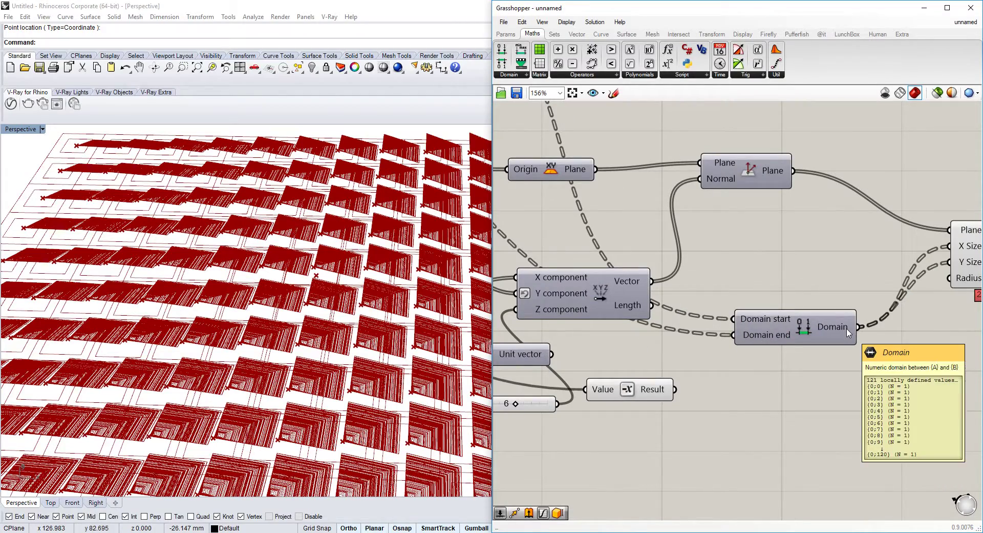
pyautogui.rightClick(847, 333)
pyautogui.click(850, 384)
# Step: Examine the resulting rectangles in the Perspective viewport and trace the wiring from the Multiplication and One Over X into Construct Domain
pyautogui.moveTo(547, 276); pyautogui.dragTo(740, 304, button='right')
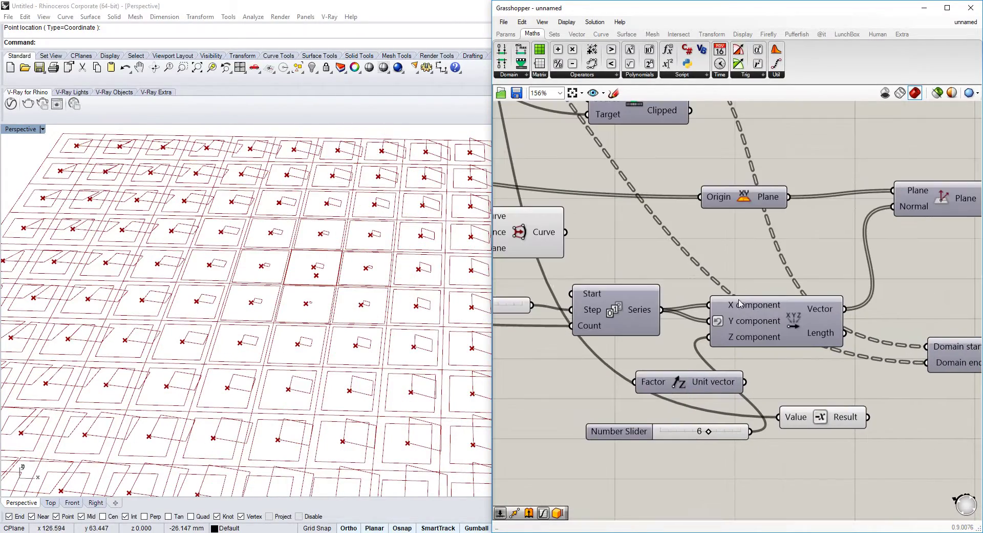
pyautogui.moveTo(308, 290)
pyautogui.mouseDown(button='right')
pyautogui.moveTo(311, 234)
pyautogui.moveTo(306, 282)
pyautogui.moveTo(318, 278)
pyautogui.mouseUp(button='right')
pyautogui.scroll(-2, 833, 254)
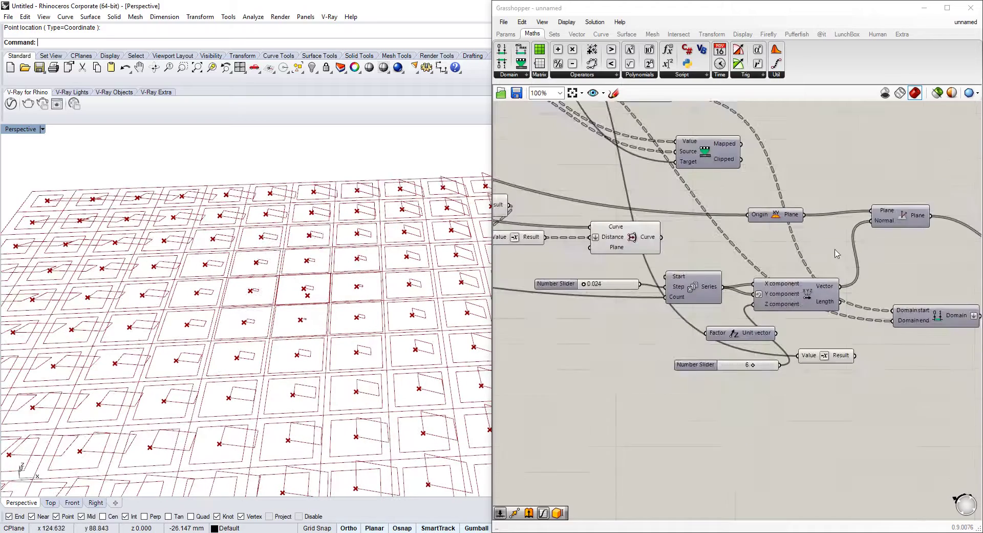
pyautogui.scroll(1, 717, 267)
pyautogui.moveTo(899, 300); pyautogui.dragTo(891, 326, button='right')
pyautogui.scroll(-2, 831, 336)
pyautogui.moveTo(713, 210); pyautogui.dragTo(738, 219, button='right')
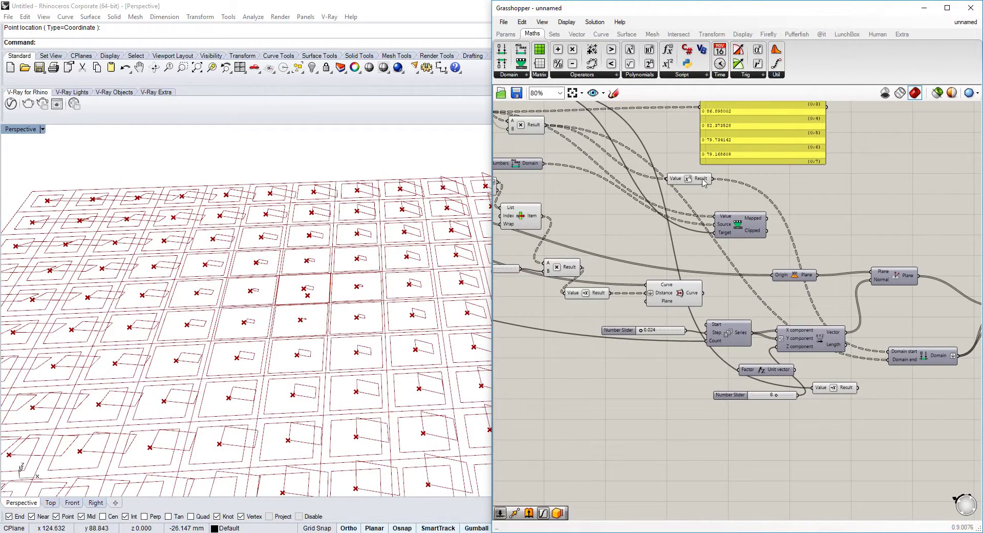
pyautogui.moveTo(704, 182); pyautogui.dragTo(706, 173)
pyautogui.moveTo(654, 154); pyautogui.dragTo(674, 215, button='right')
pyautogui.moveTo(584, 166); pyautogui.dragTo(687, 179, button='right')
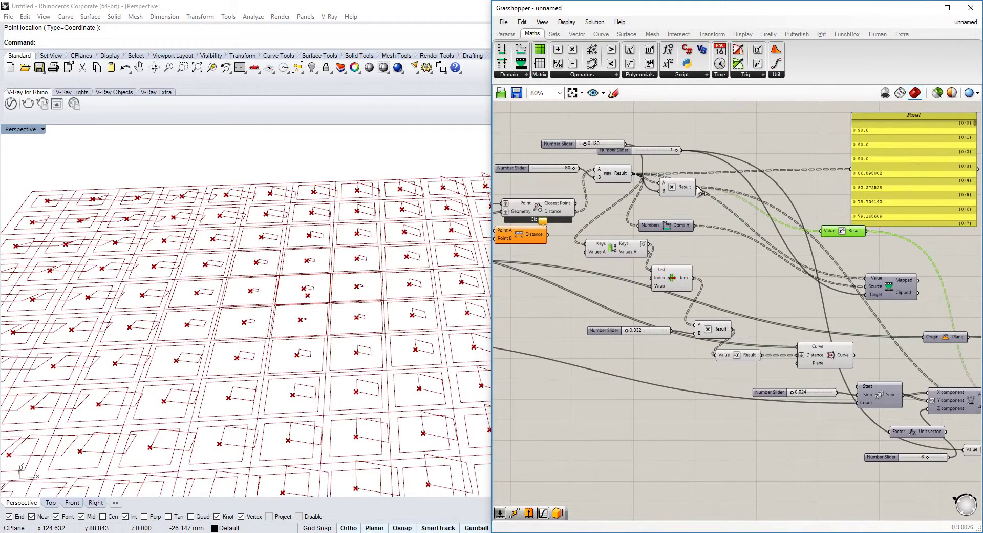
pyautogui.moveTo(781, 200); pyautogui.dragTo(691, 193, button='right')
pyautogui.moveTo(845, 307); pyautogui.dragTo(720, 243, button='right')
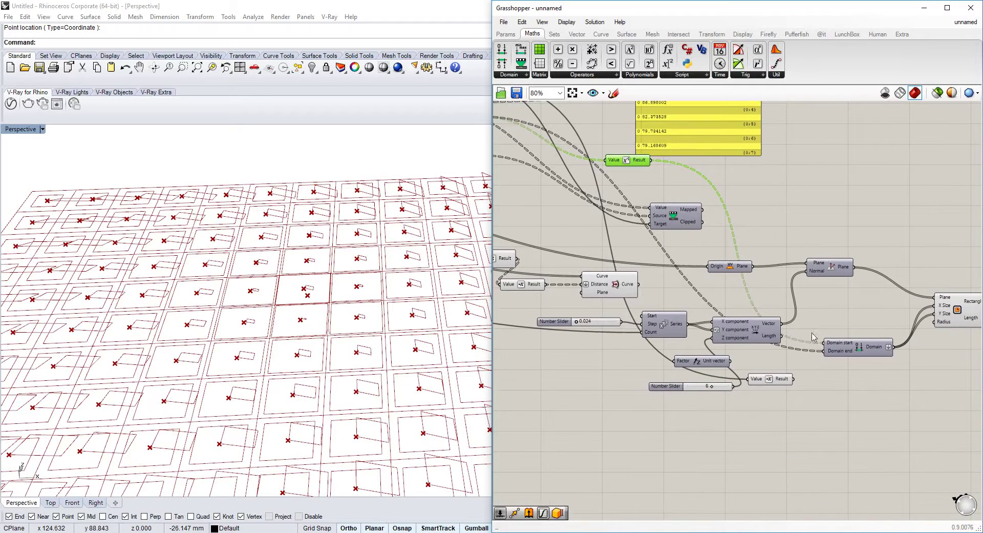
pyautogui.moveTo(835, 355)
pyautogui.moveTo(881, 351)
pyautogui.moveTo(417, 328); pyautogui.dragTo(363, 352, button='right')
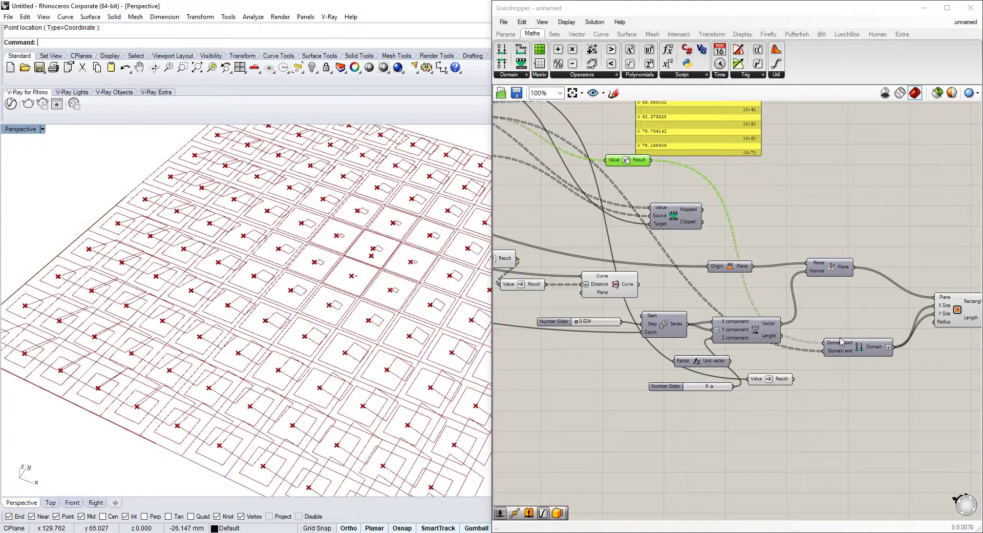
# Step: Nudge the One Over X component and add a Negative component just below it
pyautogui.moveTo(712, 273); pyautogui.dragTo(802, 327, button='right')
pyautogui.moveTo(714, 212); pyautogui.dragTo(724, 208)
pyautogui.doubleClick(704, 237)
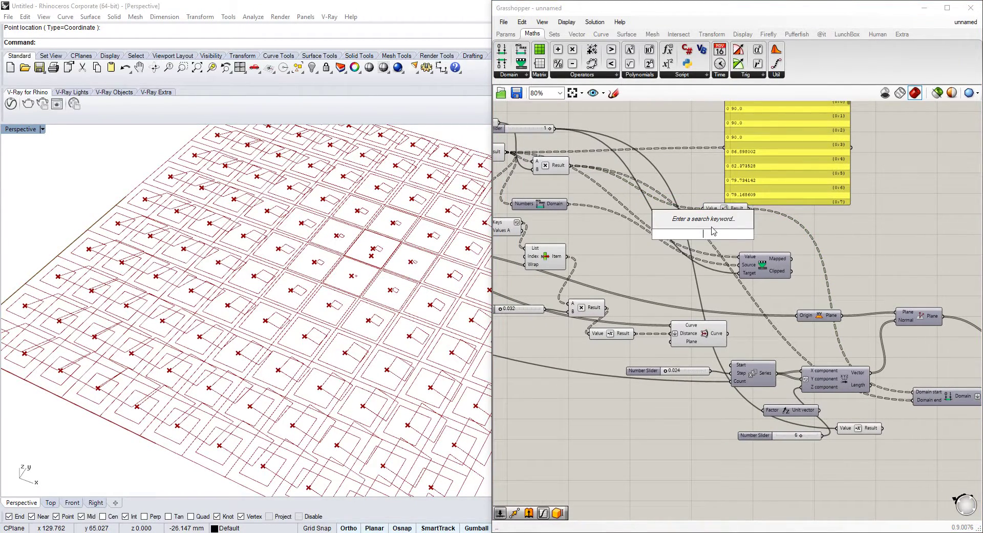
pyautogui.write('negative')
pyautogui.press('Return')
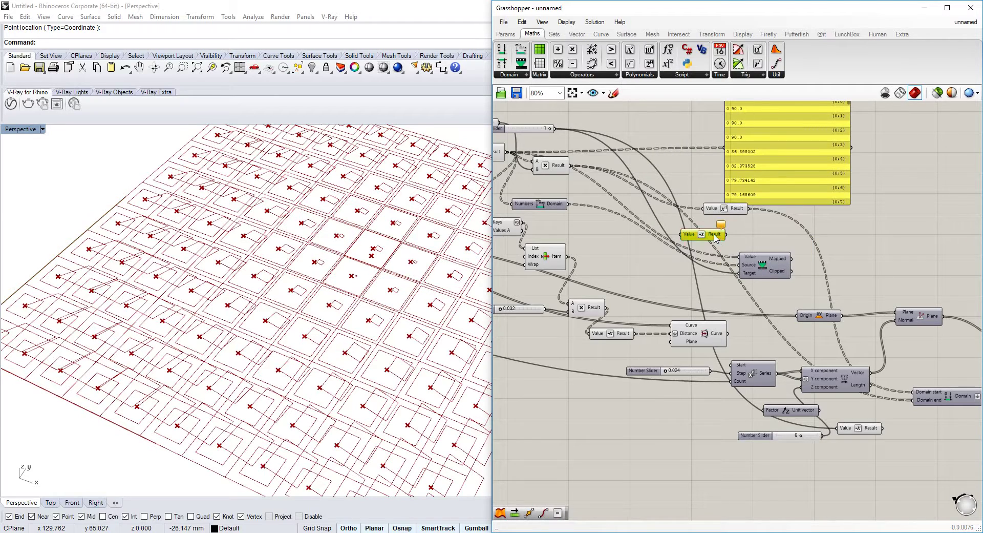
# Step: Place the Negative component beside Construct Domain, feed it the Multiplication result and connect its output to Domain end
pyautogui.moveTo(716, 238); pyautogui.dragTo(881, 412)
pyautogui.scroll(4, 881, 412)
pyautogui.moveTo(779, 382); pyautogui.dragTo(777, 392)
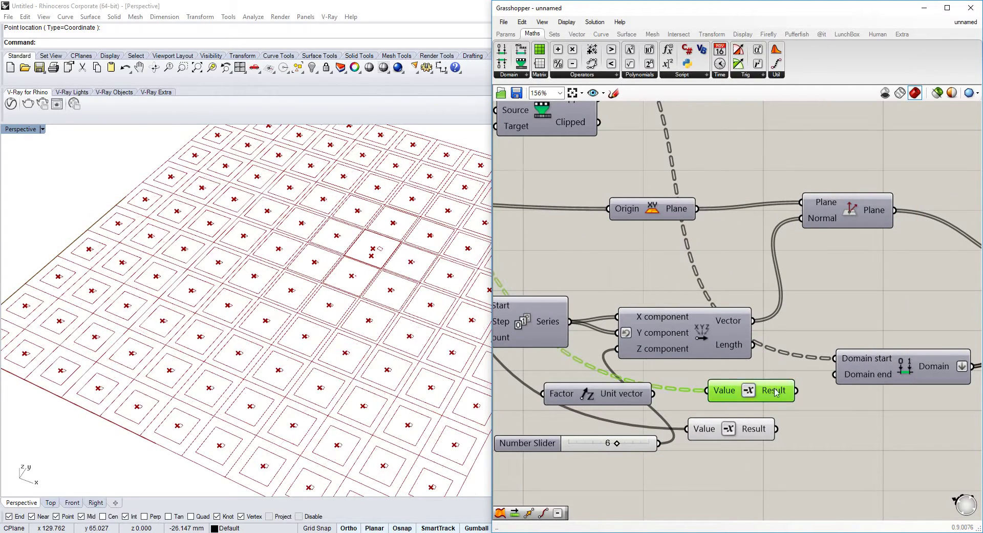
pyautogui.moveTo(844, 377); pyautogui.dragTo(838, 374)
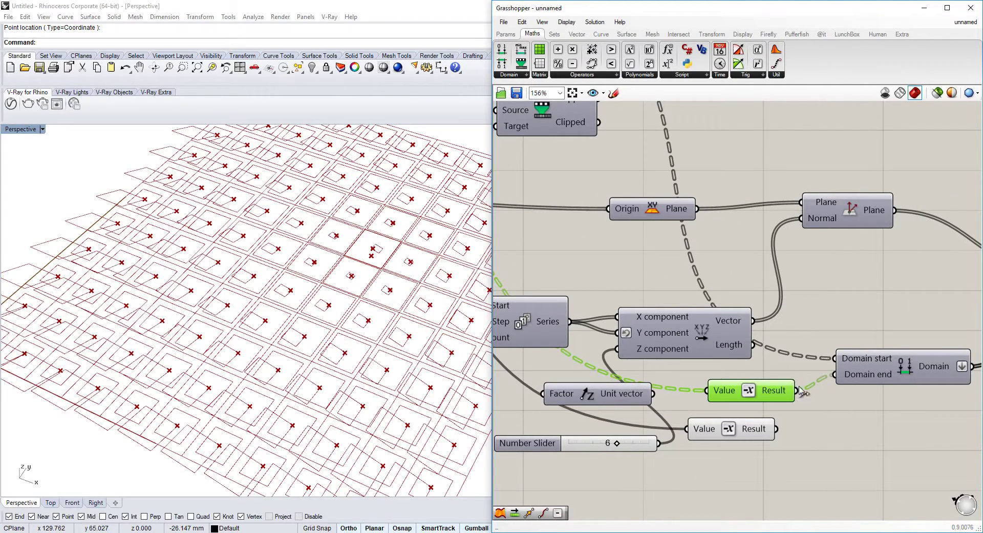
pyautogui.moveTo(800, 391); pyautogui.dragTo(762, 383, button='right')
pyautogui.moveTo(737, 389); pyautogui.dragTo(747, 377)
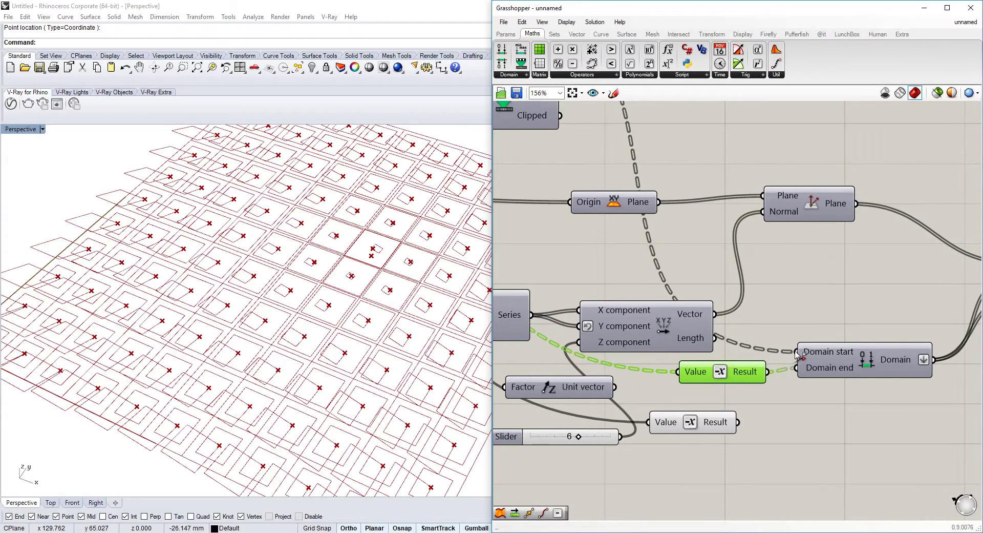
# Step: Select the attractor point and move it to a new position over the middle of the panel grid in Perspective
pyautogui.moveTo(345, 355); pyautogui.dragTo(289, 341, button='right')
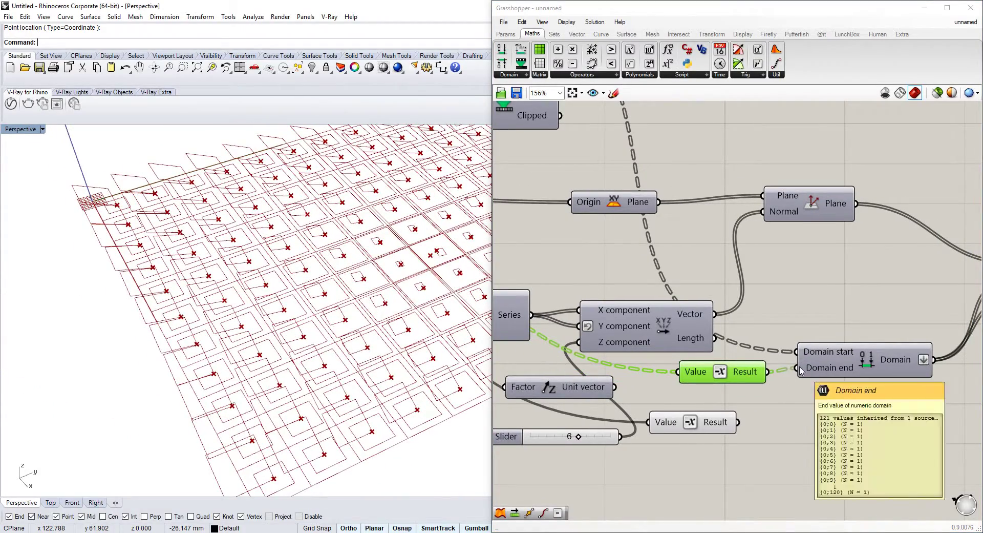
pyautogui.scroll(-4, 717, 307)
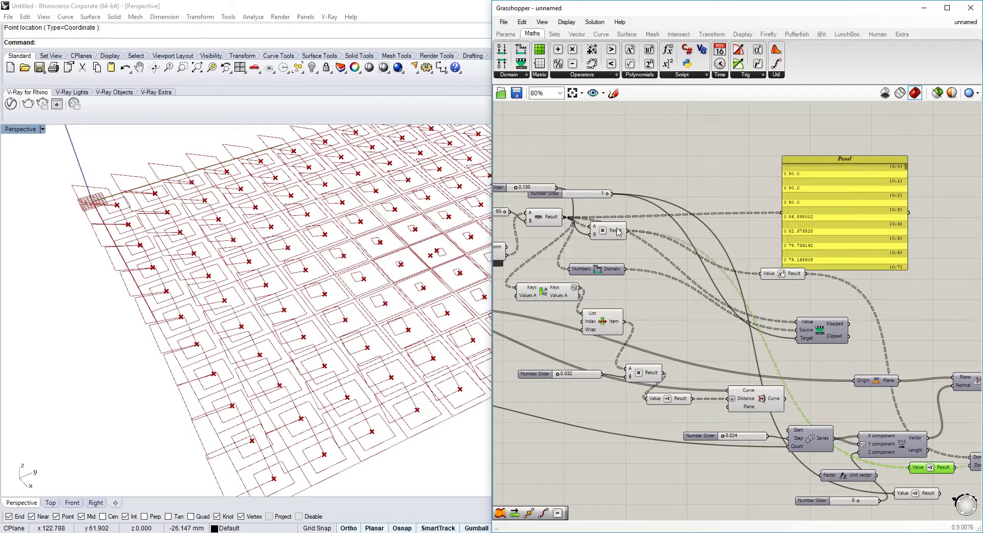
pyautogui.moveTo(815, 308); pyautogui.dragTo(720, 255, button='right')
pyautogui.moveTo(950, 373); pyautogui.dragTo(838, 318, button='right')
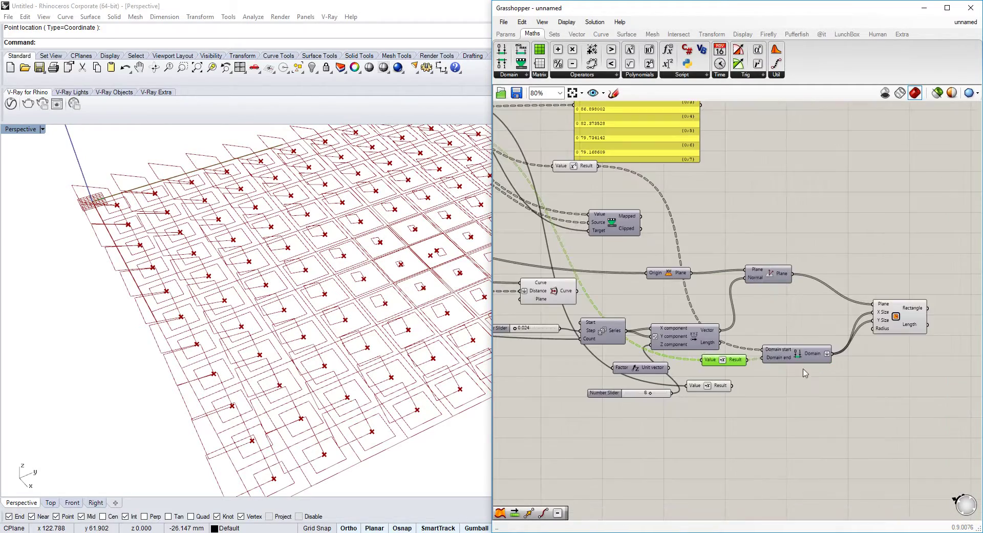
pyautogui.moveTo(386, 267); pyautogui.dragTo(348, 307, button='right')
pyautogui.moveTo(543, 215); pyautogui.dragTo(664, 229, button='right')
pyautogui.moveTo(377, 257); pyautogui.dragTo(359, 262, button='right')
pyautogui.scroll(-5, 367, 264)
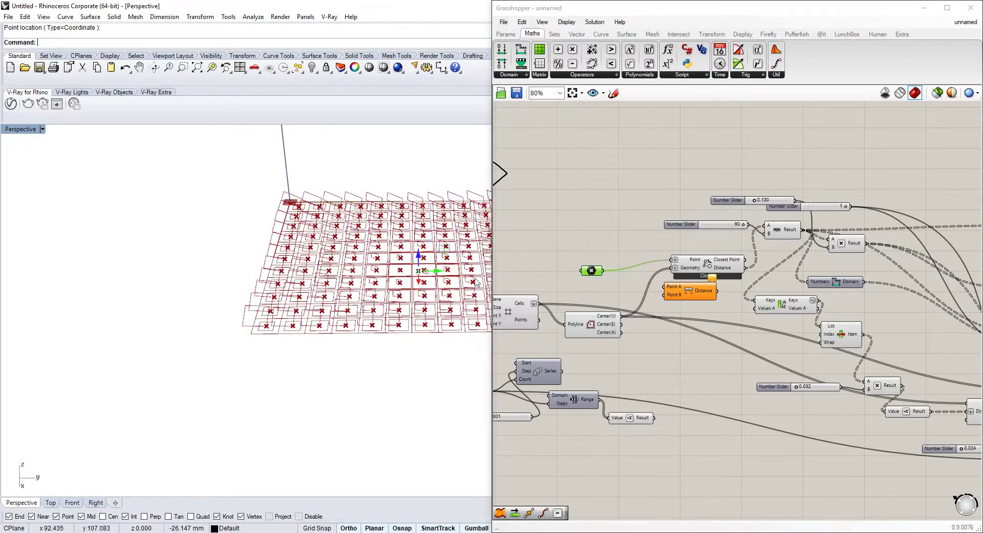
pyautogui.scroll(5, 410, 269)
pyautogui.moveTo(374, 278); pyautogui.dragTo(314, 269)
pyautogui.scroll(-3, 755, 269)
# Step: Add a Ruled Surface component just beyond the Rectangle component
pyautogui.moveTo(755, 269); pyautogui.dragTo(519, 235, button='right')
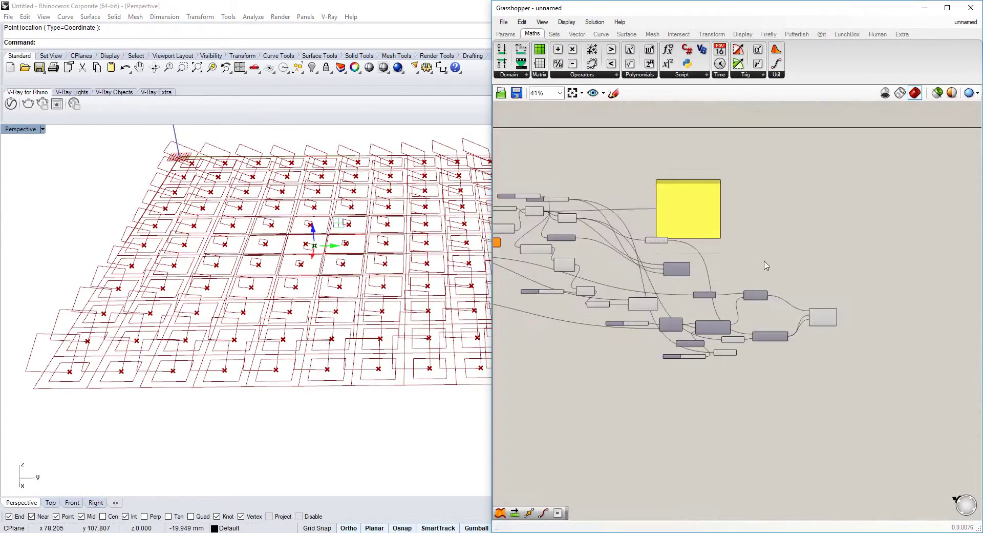
pyautogui.scroll(3, 810, 358)
pyautogui.click(768, 323)
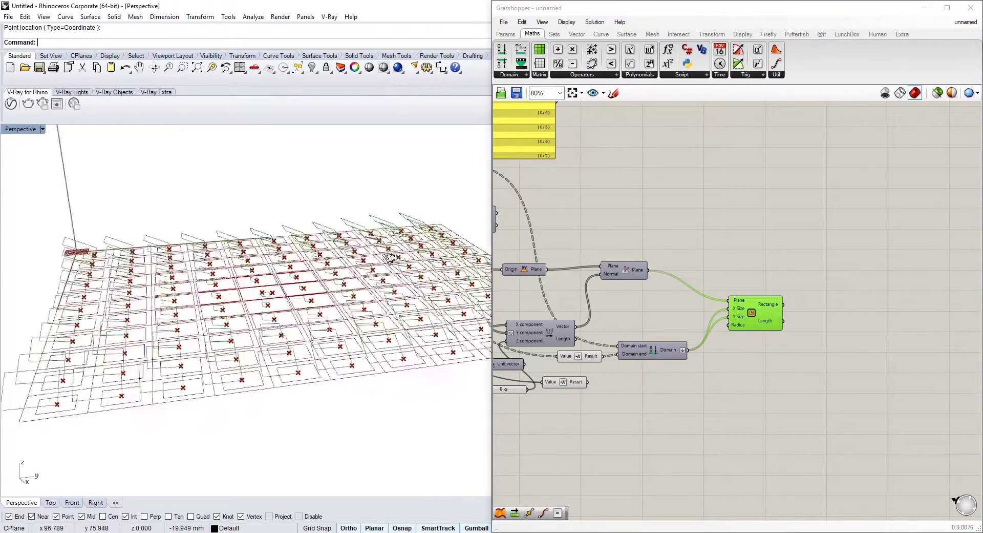
pyautogui.moveTo(410, 257); pyautogui.dragTo(419, 284, button='right')
pyautogui.click(824, 282)
pyautogui.doubleClick(825, 283)
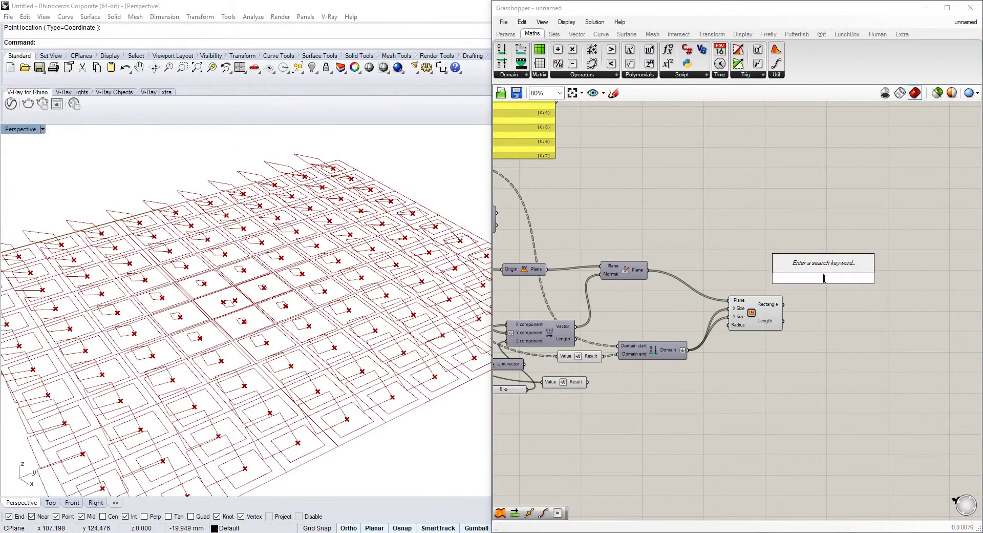
pyautogui.write('ruled')
pyautogui.press('Return')
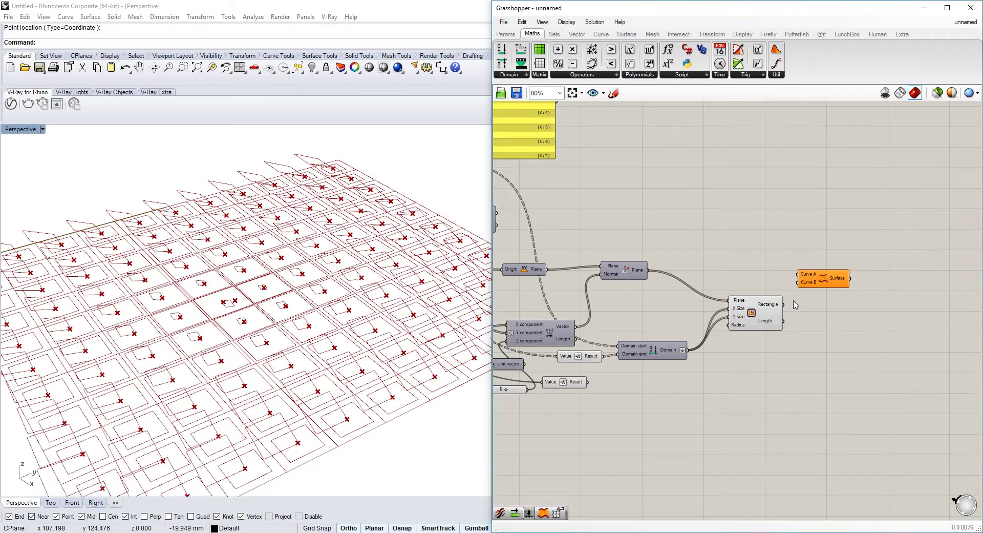
# Step: Add a curve Fillet component below Ruled Surface, with the Rectangle output feeding its Curve input
pyautogui.scroll(3, 792, 301)
pyautogui.doubleClick(803, 334)
pyautogui.write('fill')
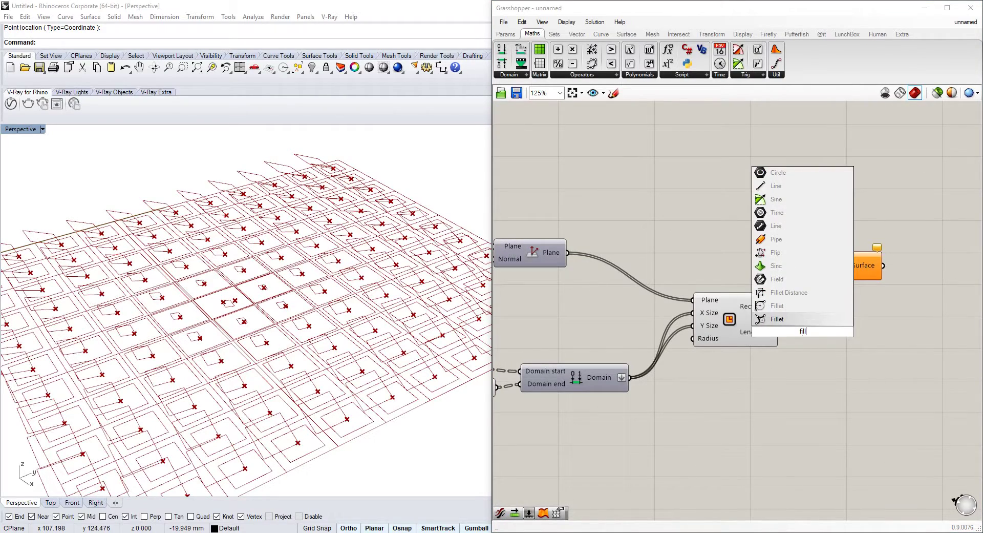
pyautogui.press('Return')
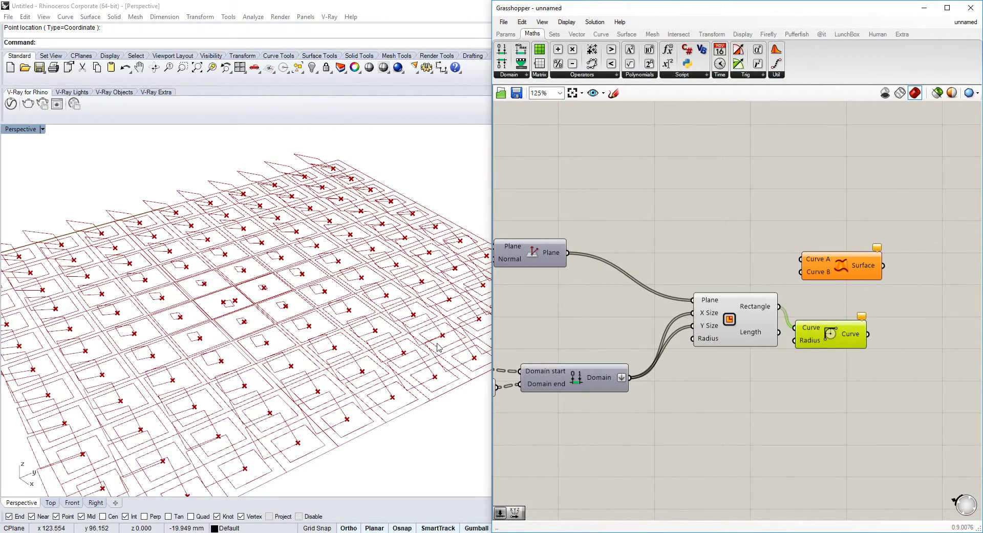
pyautogui.moveTo(822, 339); pyautogui.dragTo(838, 326)
# Step: Create a 1.000 number slider with three decimal digits and connect it to the Fillet's Radius input
pyautogui.doubleClick(761, 393)
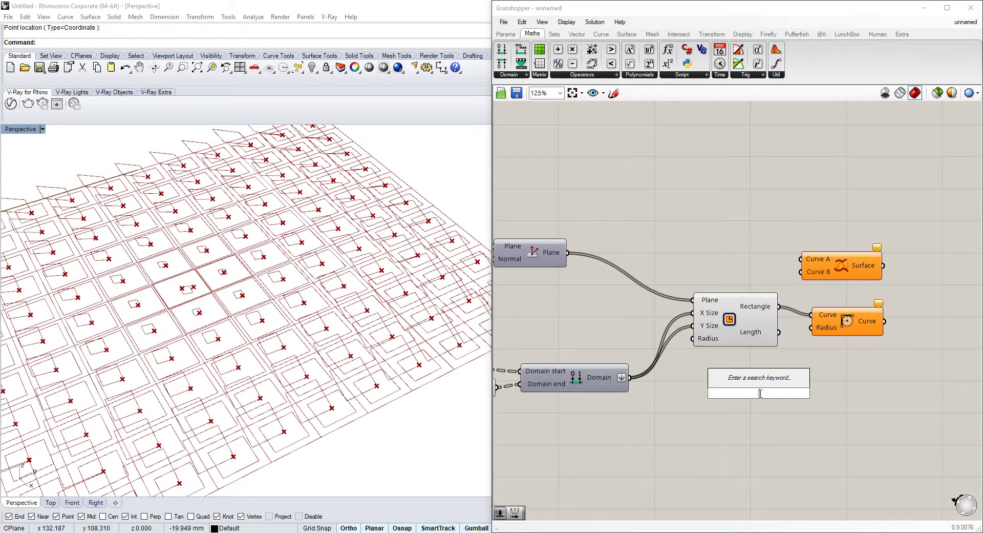
pyautogui.write('1')
pyautogui.press('Return')
pyautogui.doubleClick(761, 393)
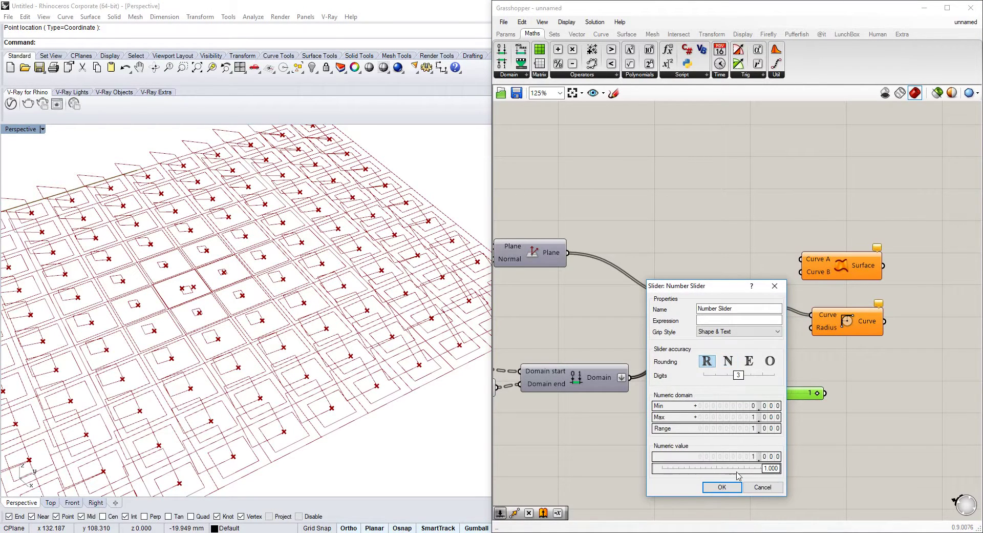
pyautogui.click(731, 486)
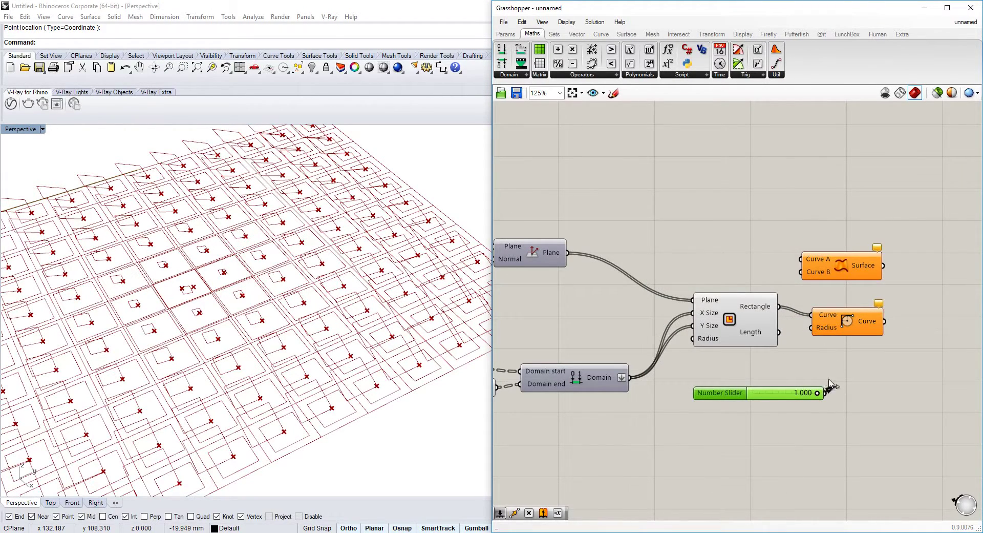
pyautogui.moveTo(825, 339); pyautogui.dragTo(817, 324)
# Step: Raise the fillet radius slider's maximum above 1 and set its value to 1.230
pyautogui.scroll(4, 765, 315)
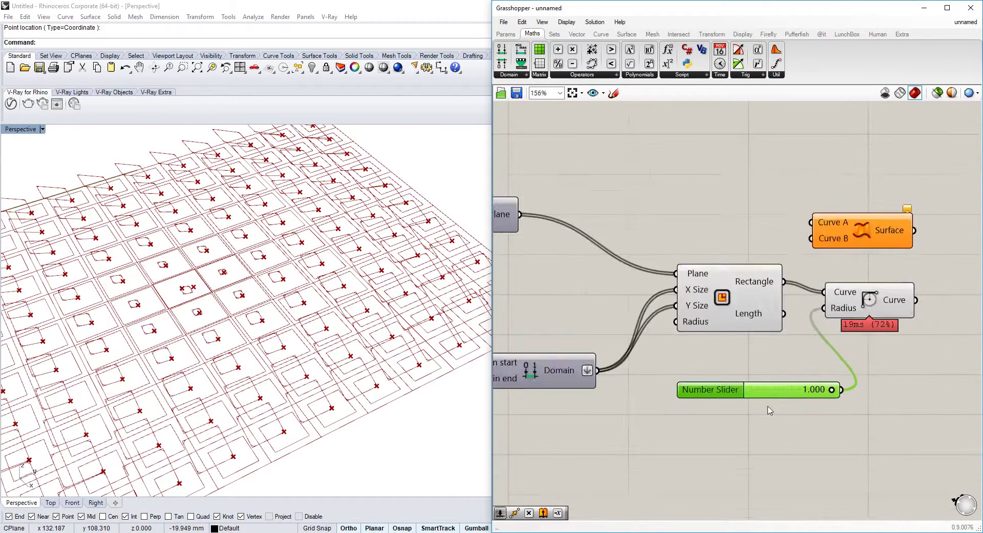
pyautogui.moveTo(842, 386); pyautogui.dragTo(839, 386)
pyautogui.scroll(3, 398, 323)
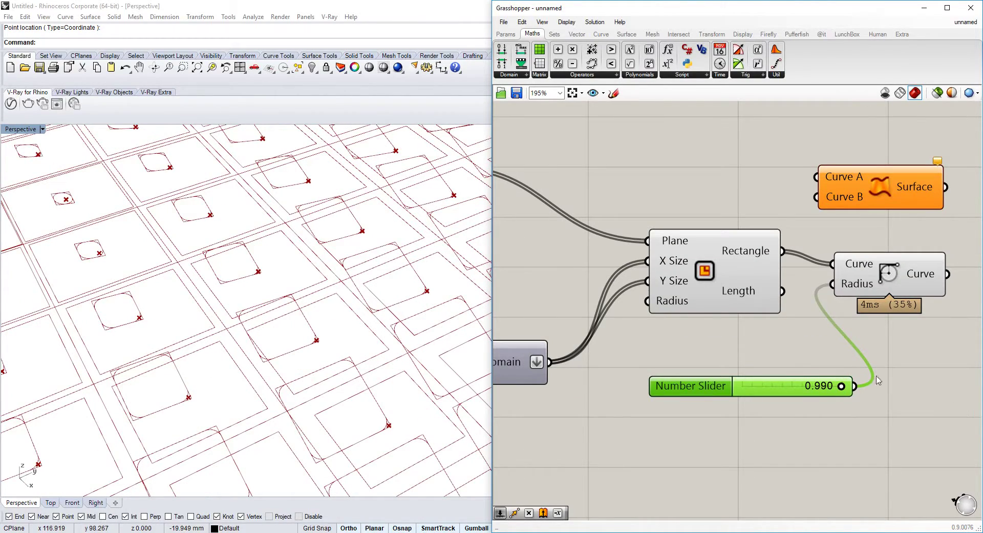
pyautogui.moveTo(787, 388); pyautogui.dragTo(871, 388)
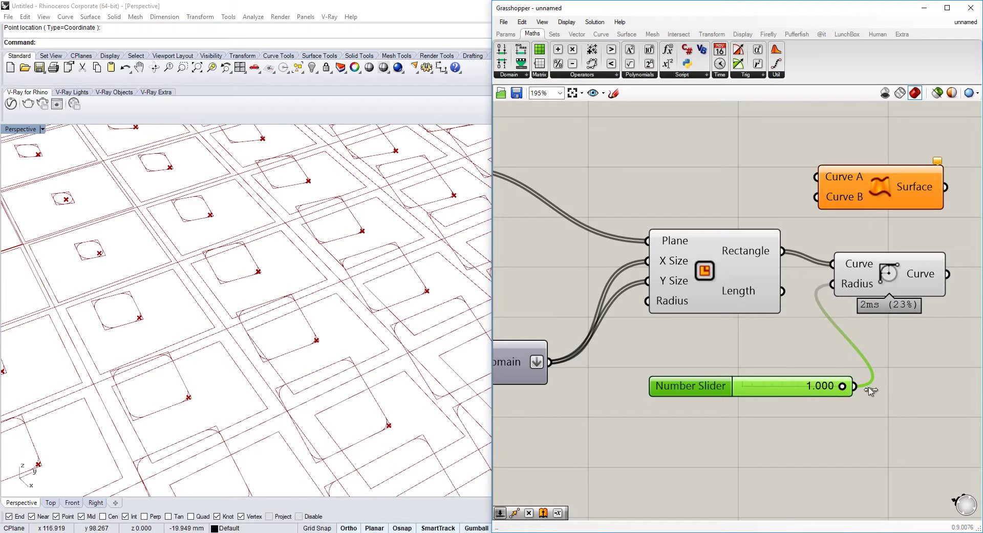
pyautogui.doubleClick(676, 385)
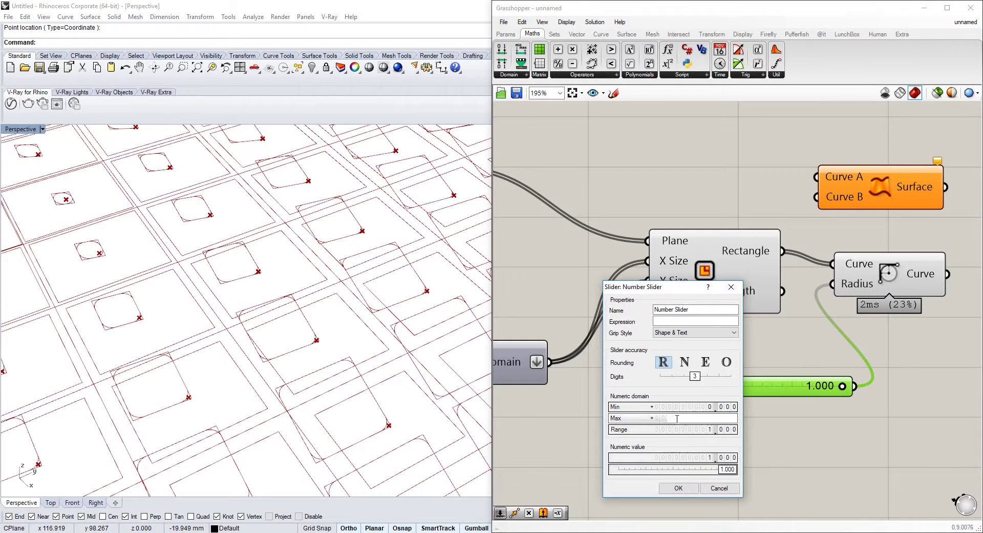
pyautogui.click(679, 487)
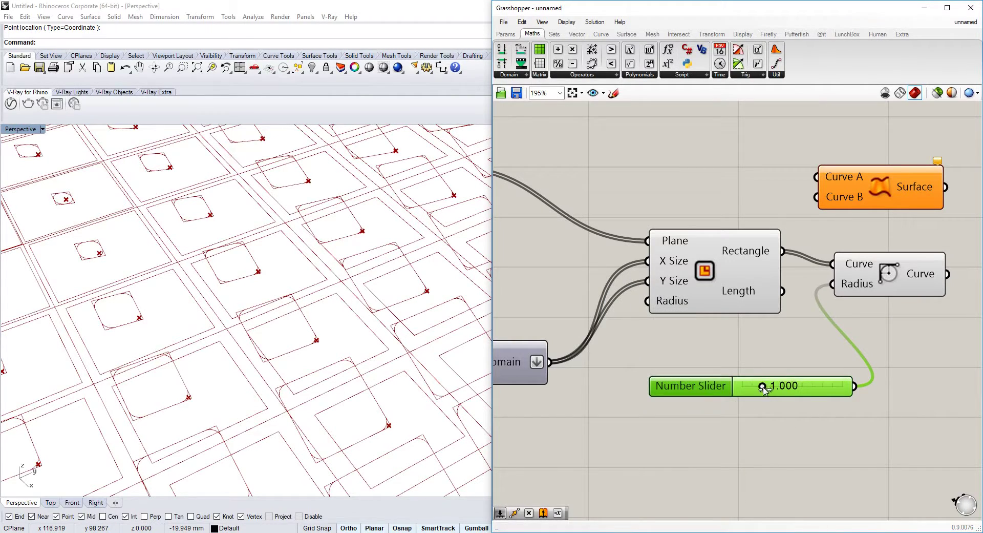
pyautogui.moveTo(763, 389)
pyautogui.mouseDown()
pyautogui.moveTo(837, 387)
pyautogui.moveTo(754, 388)
pyautogui.moveTo(770, 387)
pyautogui.mouseUp()
pyautogui.scroll(-2, 397, 331)
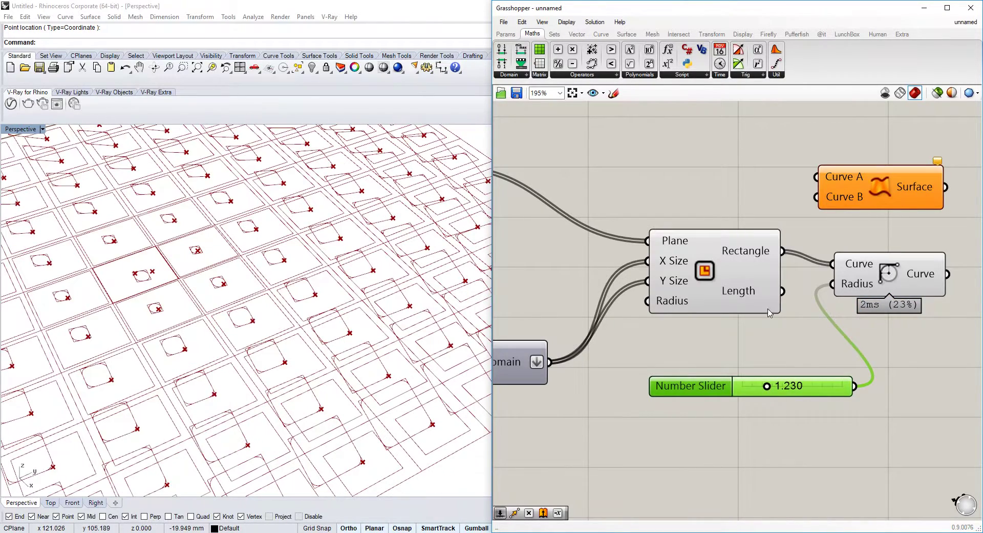
# Step: Turn off the preview of the Rectangle component
pyautogui.click(702, 268)
pyautogui.rightClick(686, 264)
pyautogui.rightClick(709, 274)
pyautogui.click(740, 294)
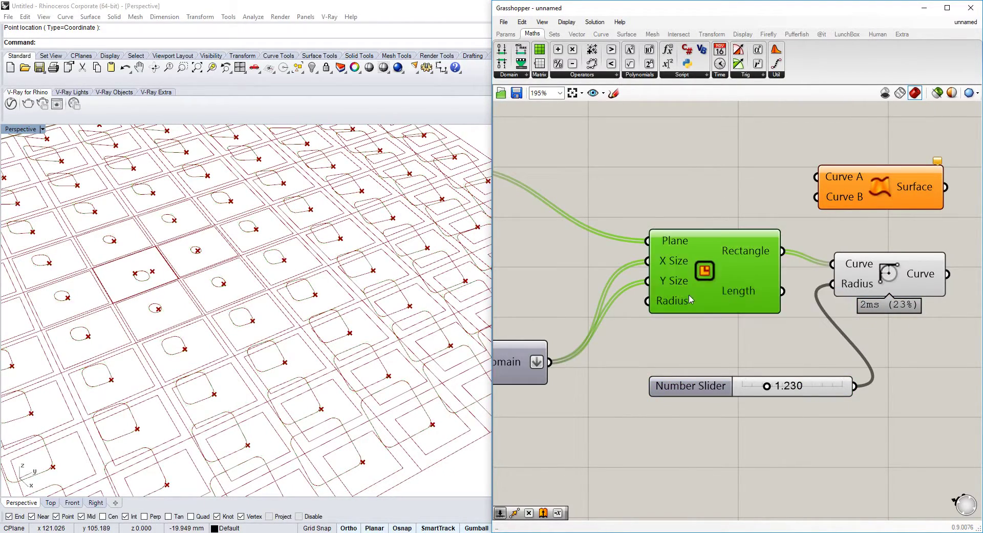
# Step: Loft between the panels and openings by connecting the offset curves and filleted rectangles to the Ruled Surface inputs
pyautogui.moveTo(864, 273); pyautogui.dragTo(710, 285, button='right')
pyautogui.moveTo(753, 207); pyautogui.dragTo(854, 218)
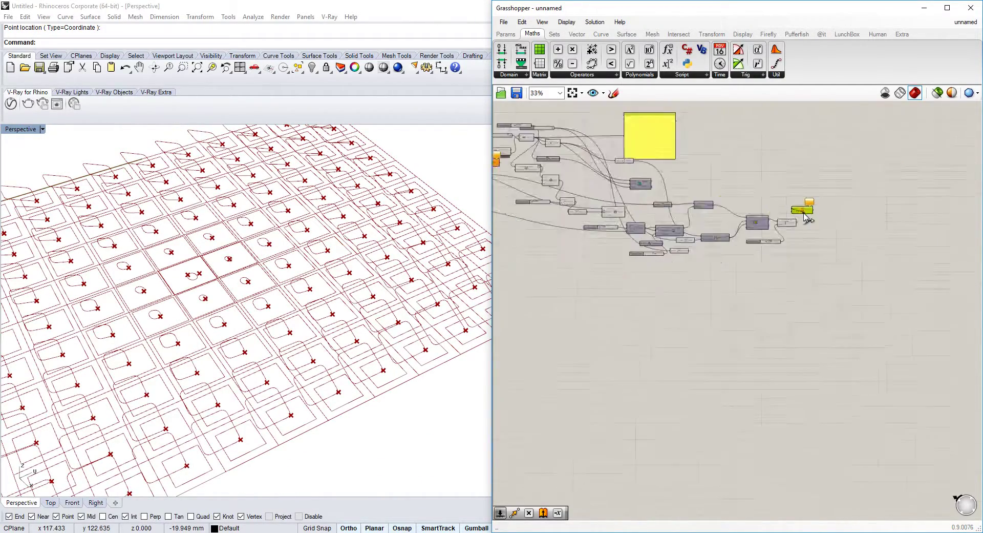
pyautogui.scroll(3, 782, 270)
pyautogui.scroll(-2, 780, 270)
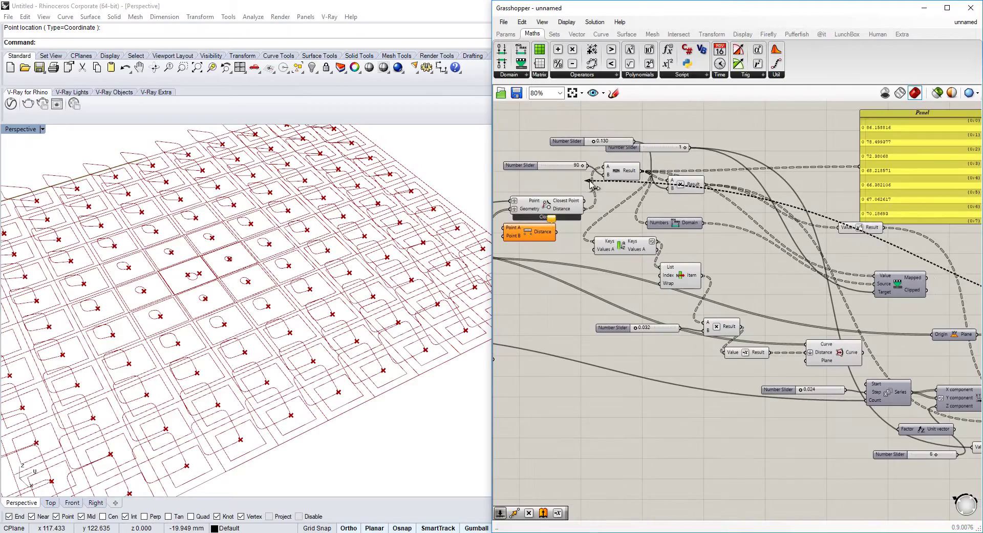
pyautogui.scroll(-2, 687, 246)
pyautogui.moveTo(687, 245); pyautogui.dragTo(841, 318)
pyautogui.scroll(-1, 691, 261)
pyautogui.scroll(2, 810, 307)
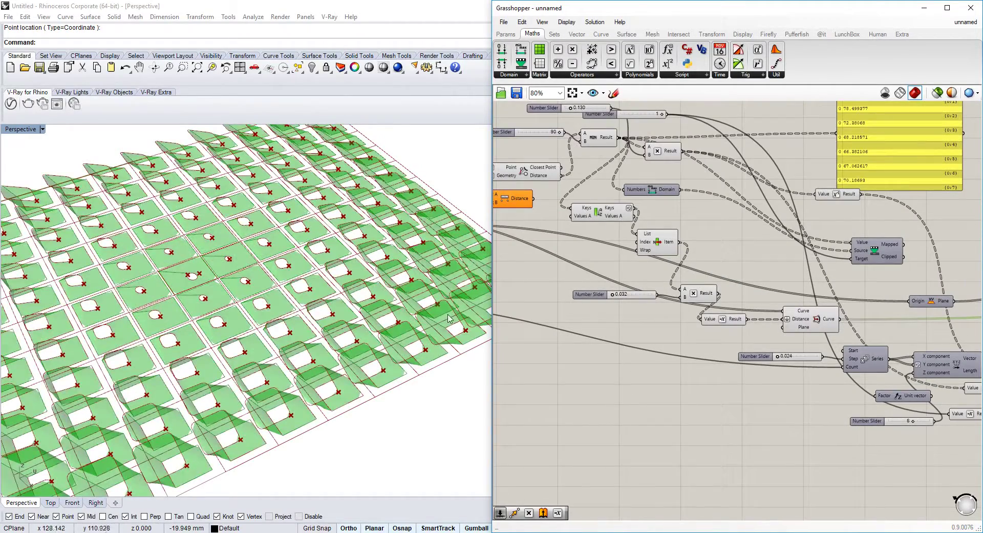
# Step: Inspect the ruled surfaces up close and set the Multiplication's factor slider to 0.042
pyautogui.moveTo(443, 314); pyautogui.dragTo(407, 283, button='right')
pyautogui.scroll(5, 407, 282)
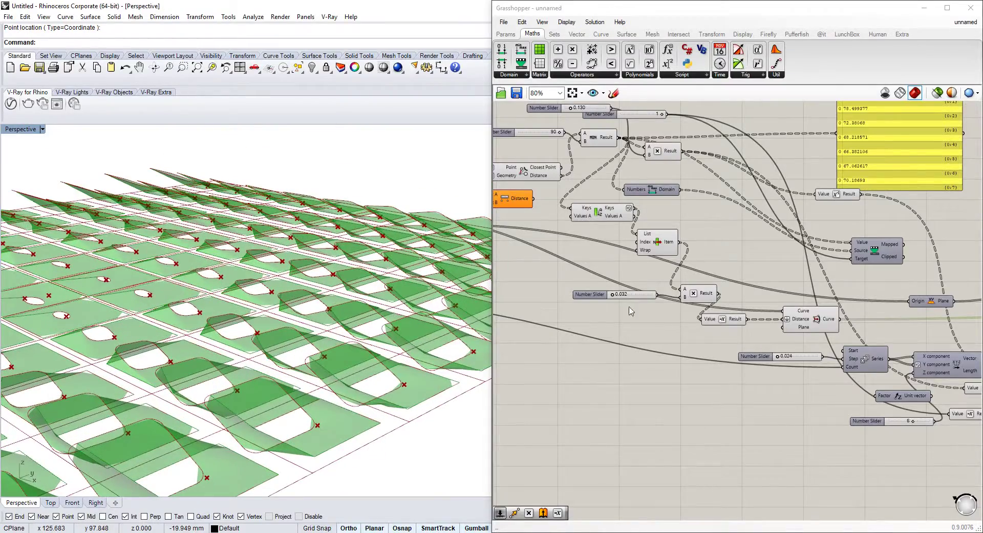
pyautogui.scroll(-1, 715, 301)
pyautogui.scroll(2, 712, 203)
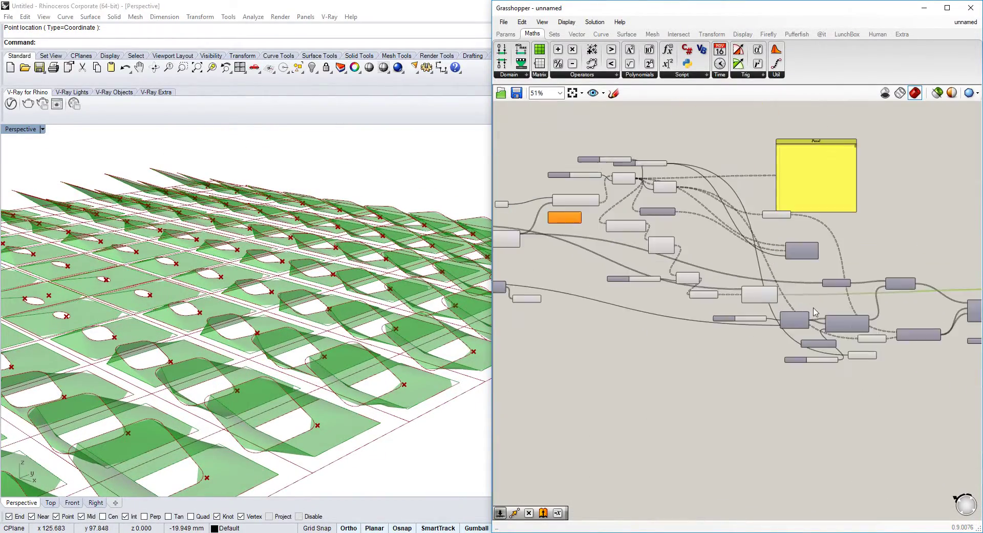
pyautogui.scroll(2, 693, 170)
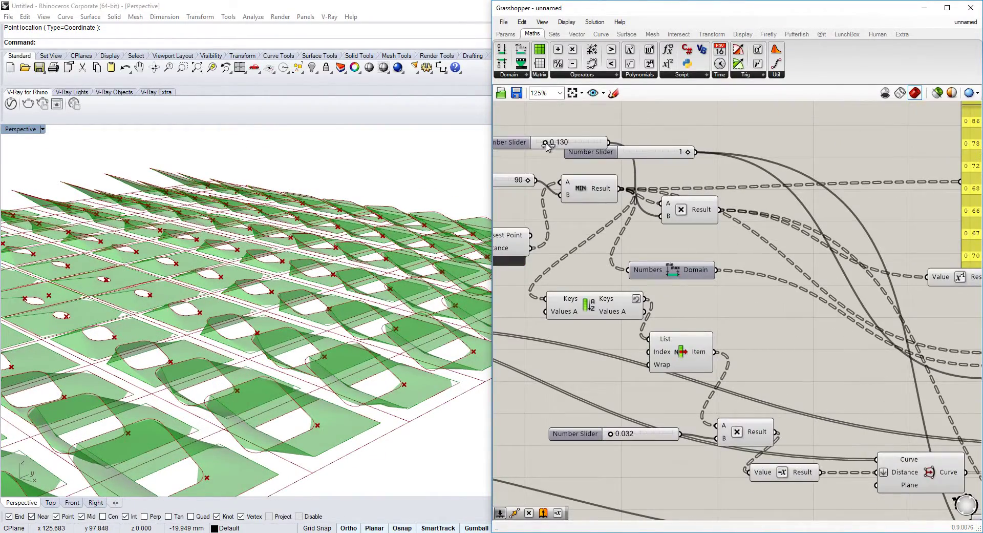
pyautogui.moveTo(546, 144); pyautogui.dragTo(540, 143)
# Step: Select the attractor point and raise it vertically to well above the panel grid
pyautogui.moveTo(215, 246); pyautogui.dragTo(209, 297, button='right')
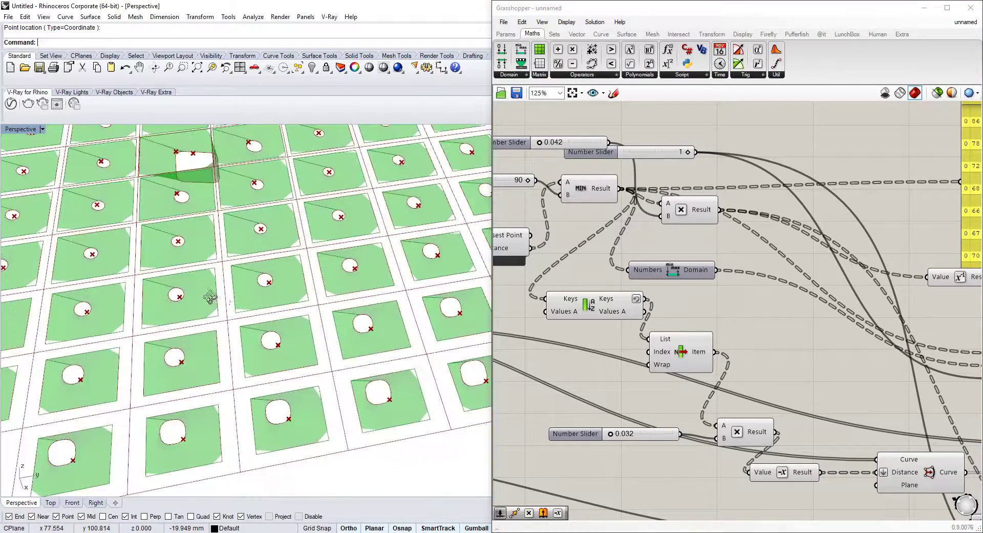
pyautogui.scroll(-5, 235, 261)
pyautogui.scroll(5, 245, 260)
pyautogui.scroll(-6, 247, 260)
pyautogui.moveTo(251, 271); pyautogui.dragTo(319, 249, button='right')
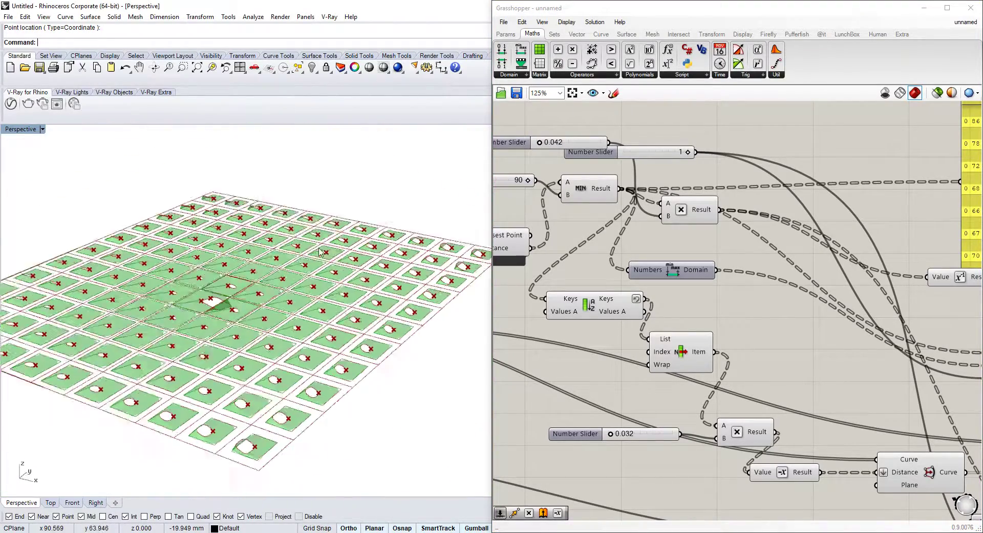
pyautogui.scroll(-3, 956, 256)
pyautogui.click(612, 255)
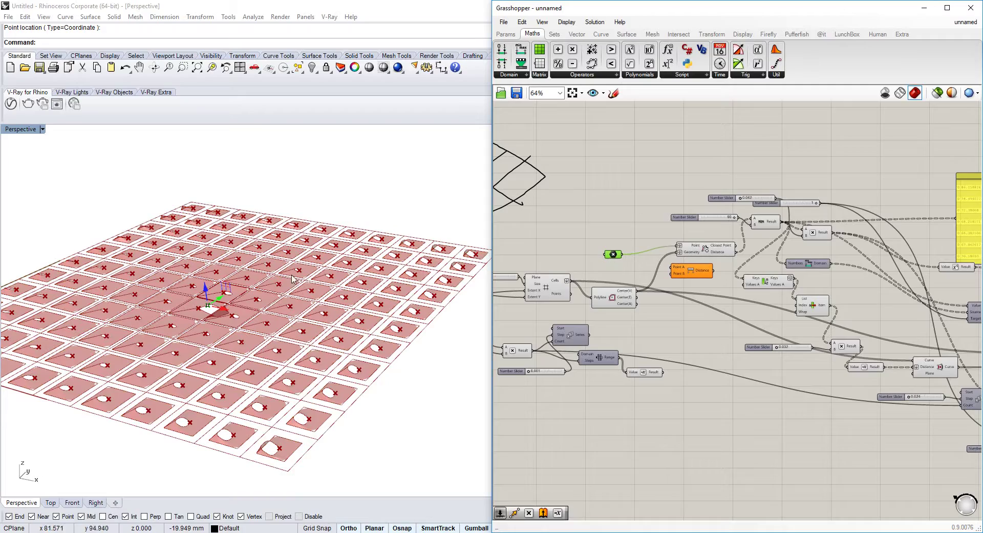
pyautogui.moveTo(205, 290); pyautogui.dragTo(200, 262)
pyautogui.moveTo(200, 252); pyautogui.dragTo(175, 255, button='right')
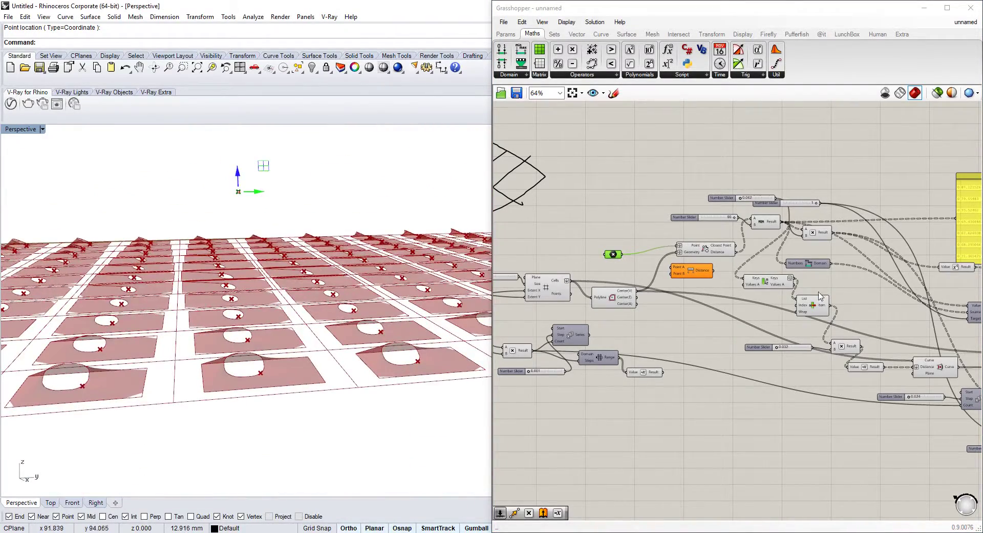
# Step: Set the Series component's Step slider to 0.084 and review the tilted openings in Perspective
pyautogui.moveTo(296, 302); pyautogui.dragTo(221, 307, button='right')
pyautogui.scroll(3, 292, 280)
pyautogui.moveTo(293, 280); pyautogui.dragTo(287, 271, button='right')
pyautogui.moveTo(953, 358); pyautogui.dragTo(813, 334, button='right')
pyautogui.moveTo(945, 386); pyautogui.dragTo(811, 314, button='right')
pyautogui.scroll(3, 794, 320)
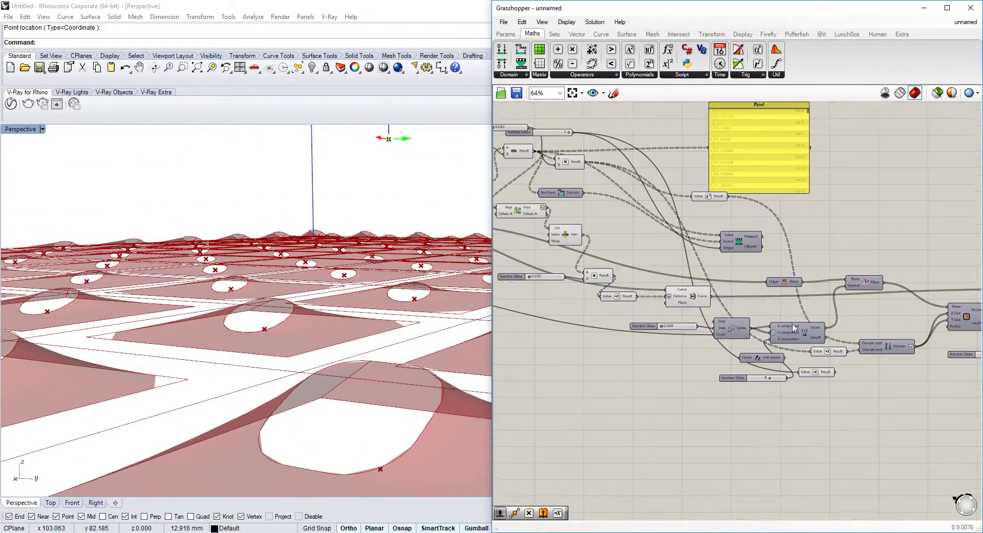
pyautogui.moveTo(639, 326); pyautogui.dragTo(641, 327)
pyautogui.moveTo(359, 338); pyautogui.dragTo(339, 312, button='right')
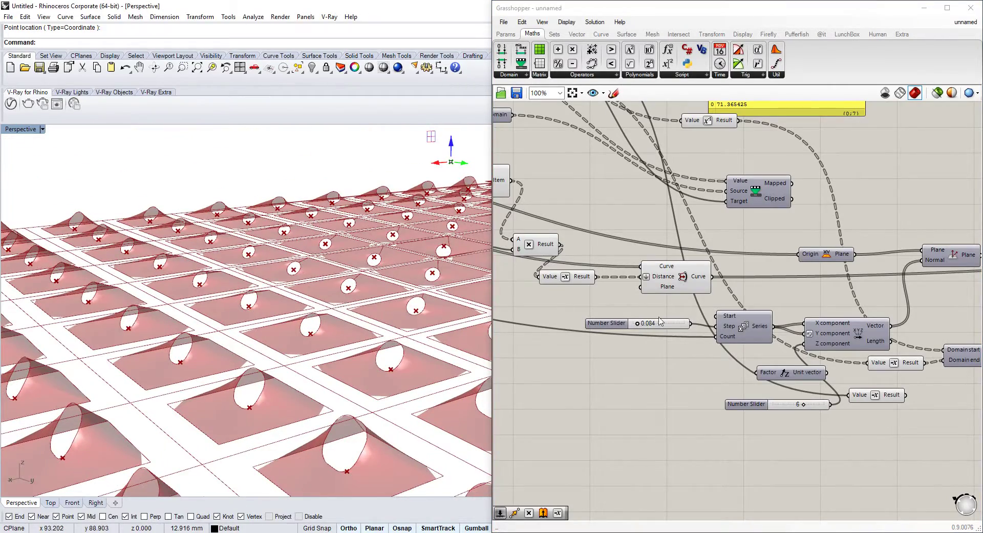
# Step: Examine the rectangle, fillet and ruled surface components at the end of the definition
pyautogui.moveTo(904, 357); pyautogui.dragTo(704, 308, button='right')
pyautogui.scroll(-2, 705, 307)
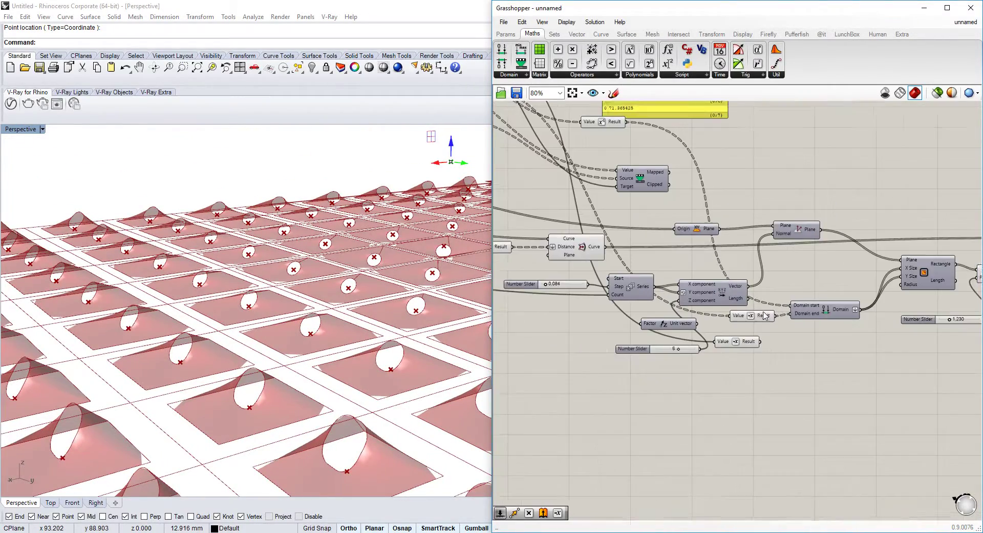
pyautogui.moveTo(712, 264); pyautogui.dragTo(533, 271, button='right')
pyautogui.moveTo(835, 283); pyautogui.dragTo(784, 296, button='right')
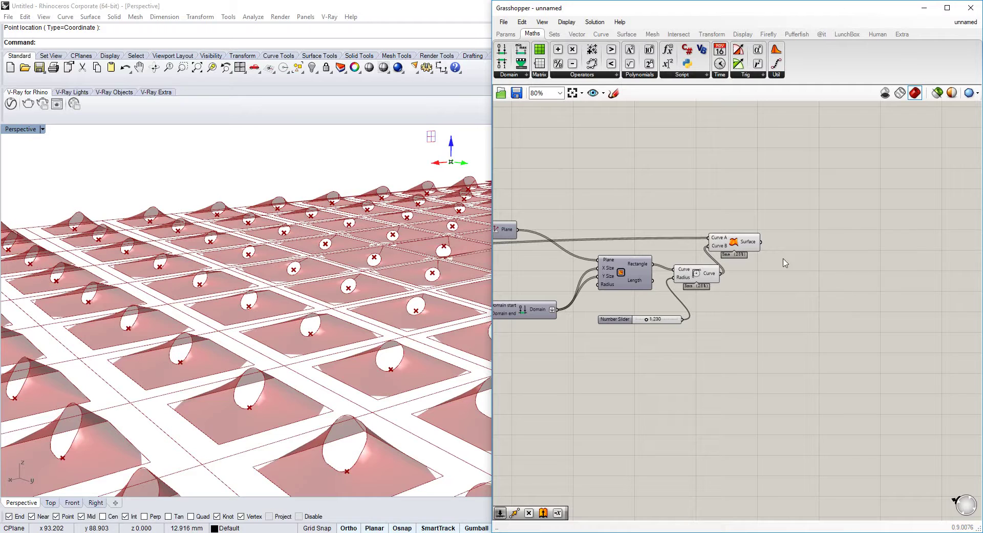
pyautogui.scroll(2, 635, 287)
pyautogui.click(686, 271)
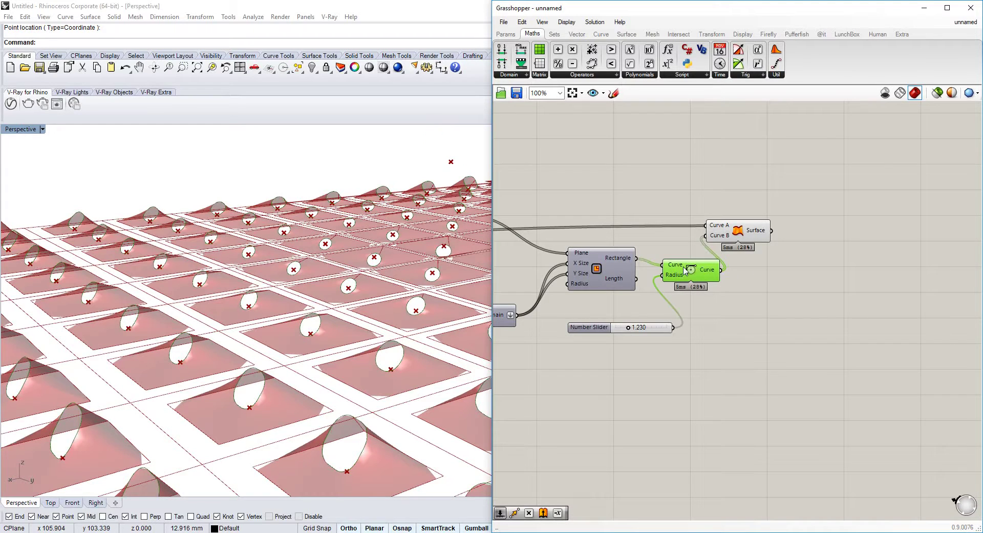
pyautogui.click(621, 269)
pyautogui.scroll(-2, 621, 269)
pyautogui.moveTo(635, 275); pyautogui.dragTo(771, 296, button='right')
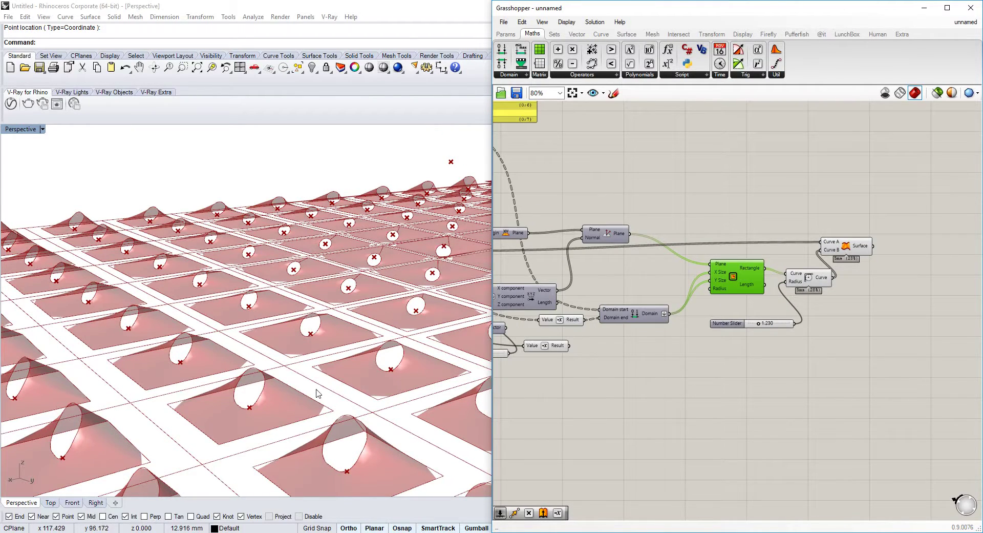
# Step: Add a Boundary Surfaces component, feed it the filleted opening curves, and check the capped openings in Perspective
pyautogui.moveTo(808, 335); pyautogui.dragTo(761, 327, button='right')
pyautogui.doubleClick(879, 258)
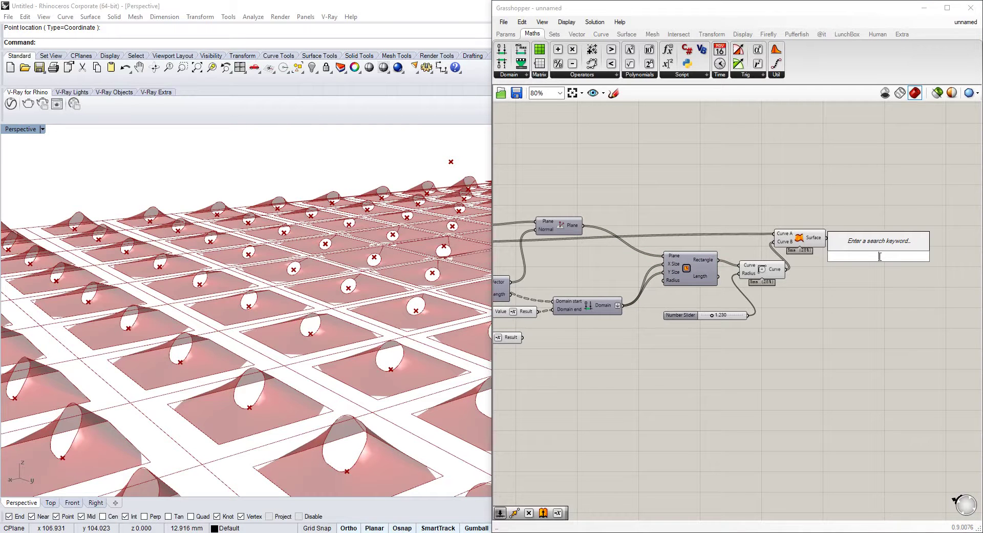
pyautogui.write('boun')
pyautogui.press('Return')
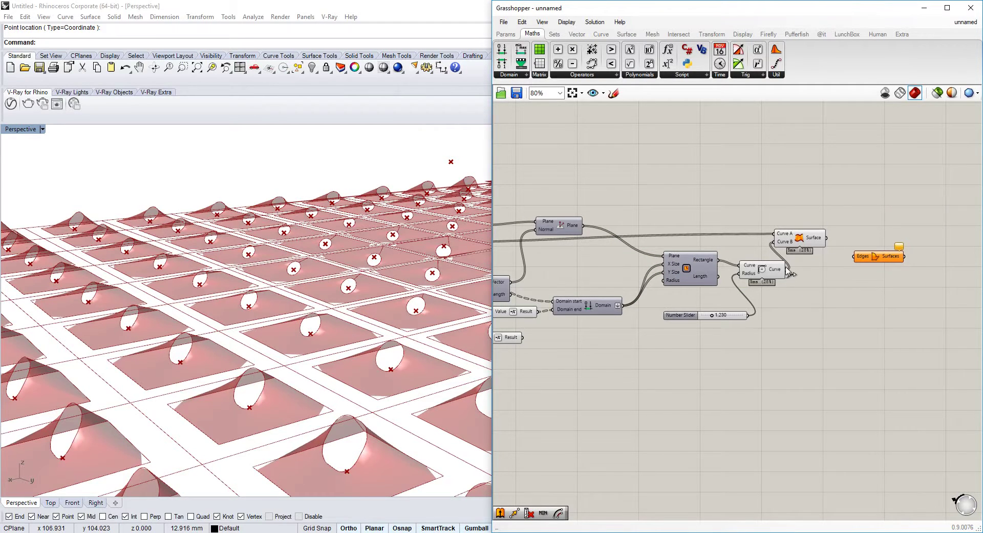
pyautogui.moveTo(851, 256); pyautogui.dragTo(861, 259)
pyautogui.moveTo(466, 338); pyautogui.dragTo(314, 394, button='right')
pyautogui.moveTo(328, 360); pyautogui.dragTo(337, 393, button='right')
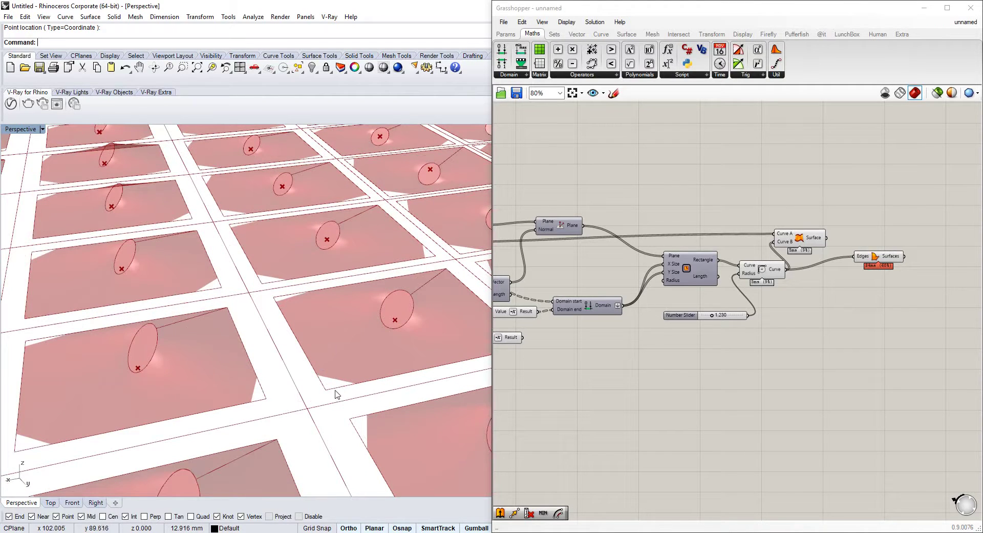
pyautogui.click(542, 22)
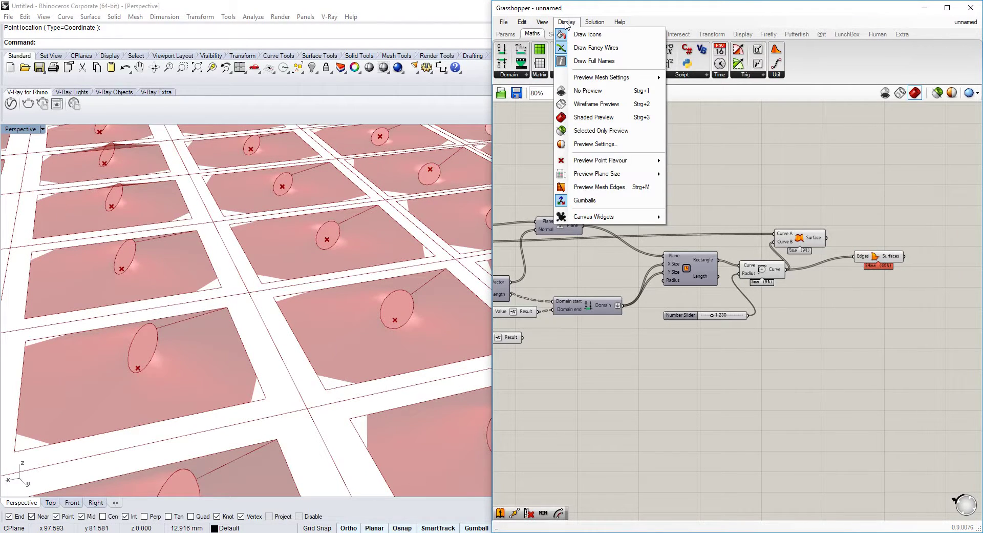
pyautogui.click(705, 95)
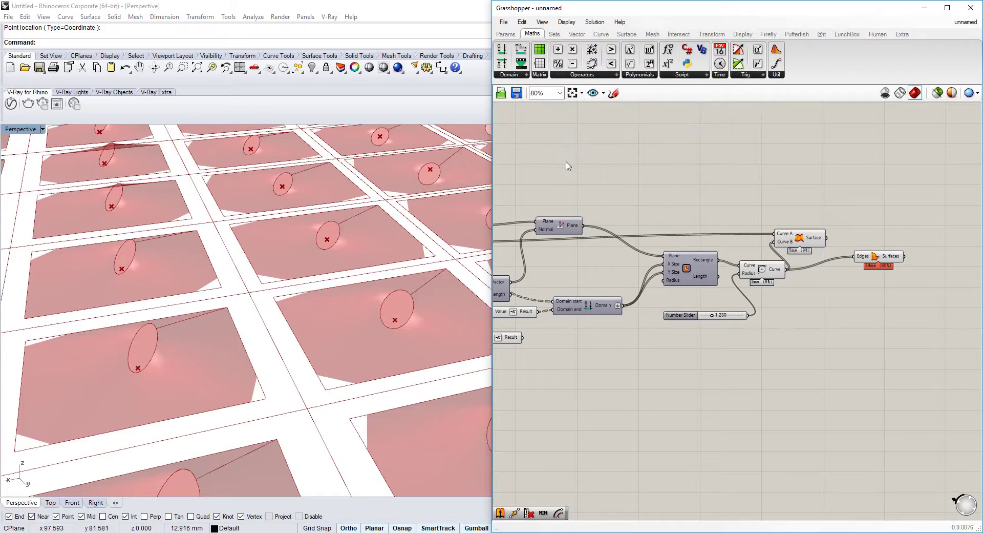
pyautogui.moveTo(374, 297); pyautogui.dragTo(421, 299, button='right')
# Step: Add a Move component near the square grid and connect the grid's Cells output to its Geometry input
pyautogui.scroll(-4, 842, 263)
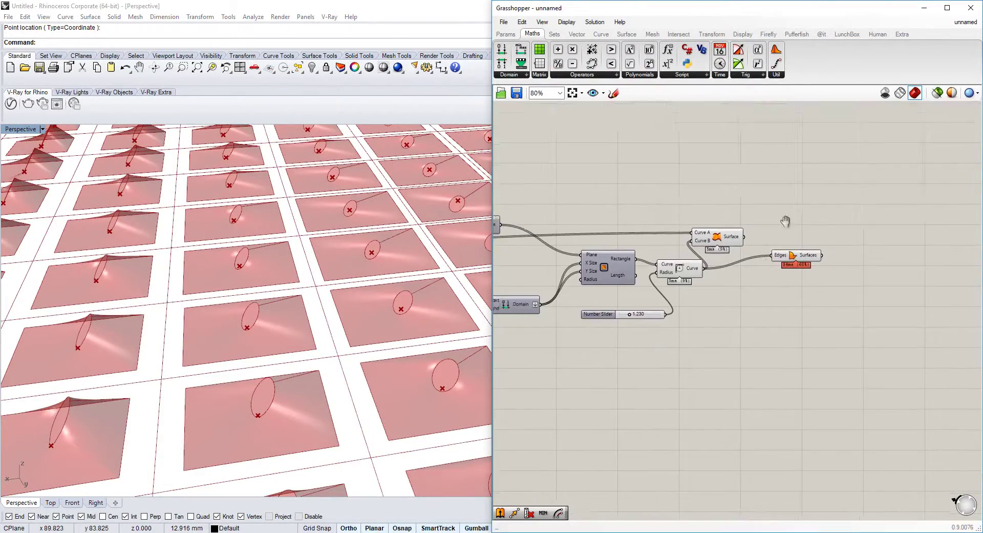
pyautogui.doubleClick(749, 325)
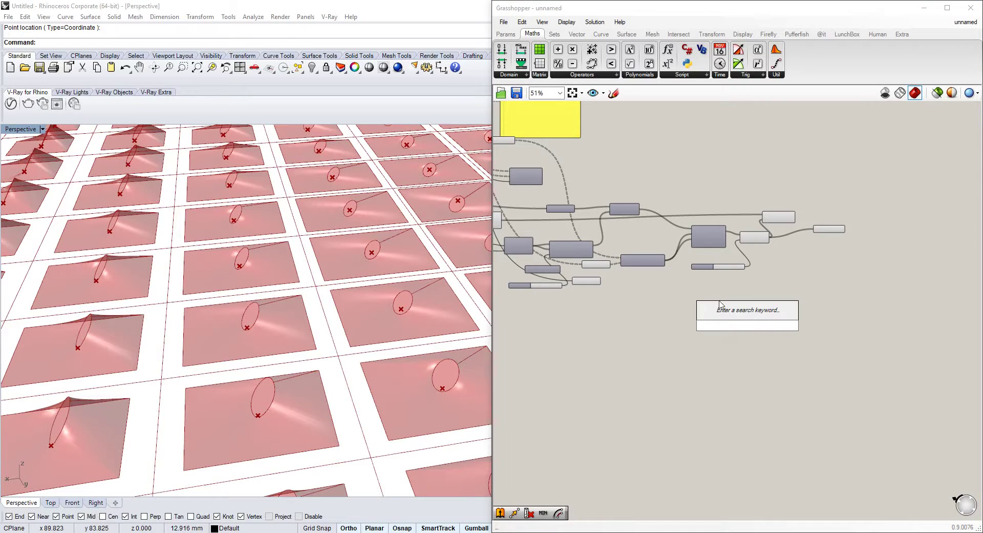
pyautogui.moveTo(637, 245); pyautogui.dragTo(922, 291, button='right')
pyautogui.moveTo(627, 223); pyautogui.dragTo(913, 266, button='right')
pyautogui.scroll(3, 760, 241)
pyautogui.doubleClick(770, 178)
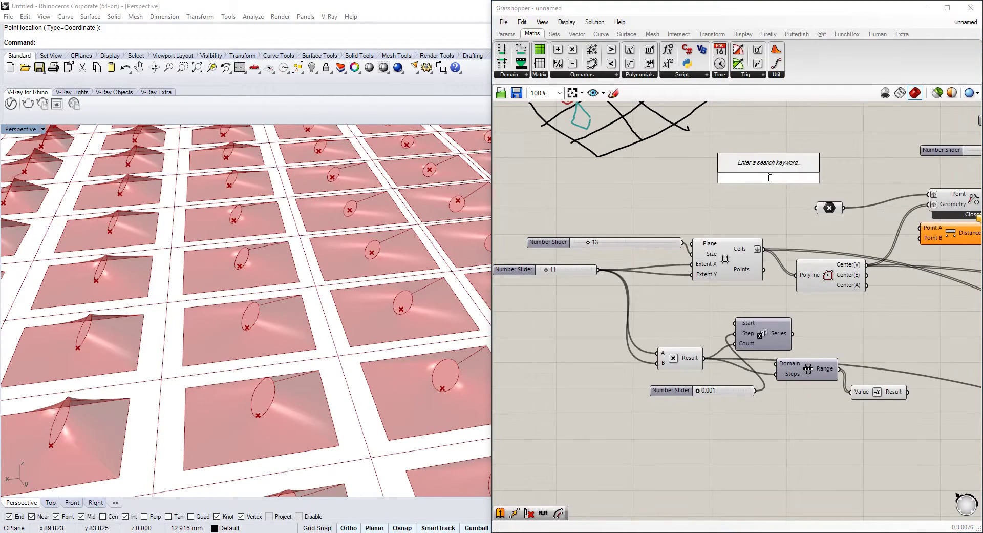
pyautogui.write('move')
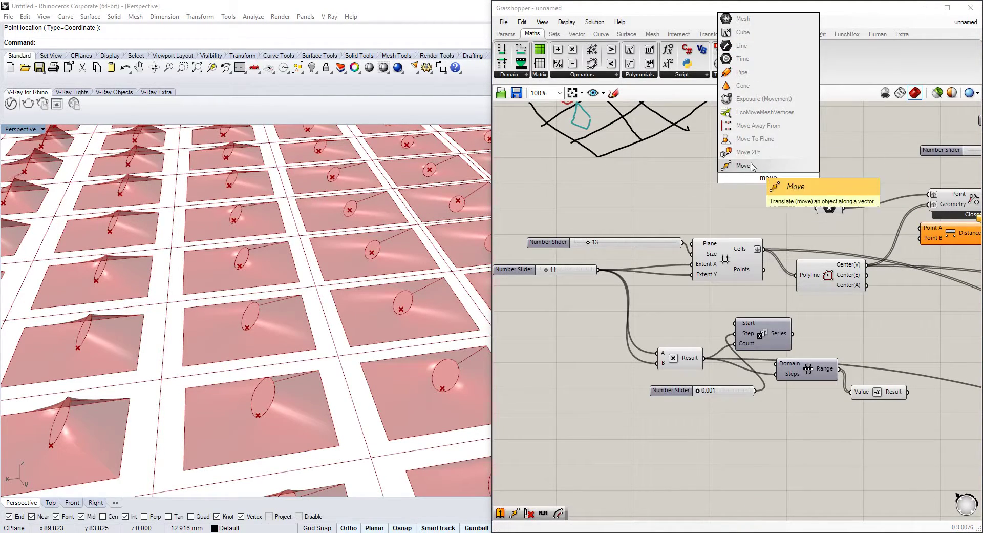
pyautogui.press('Return')
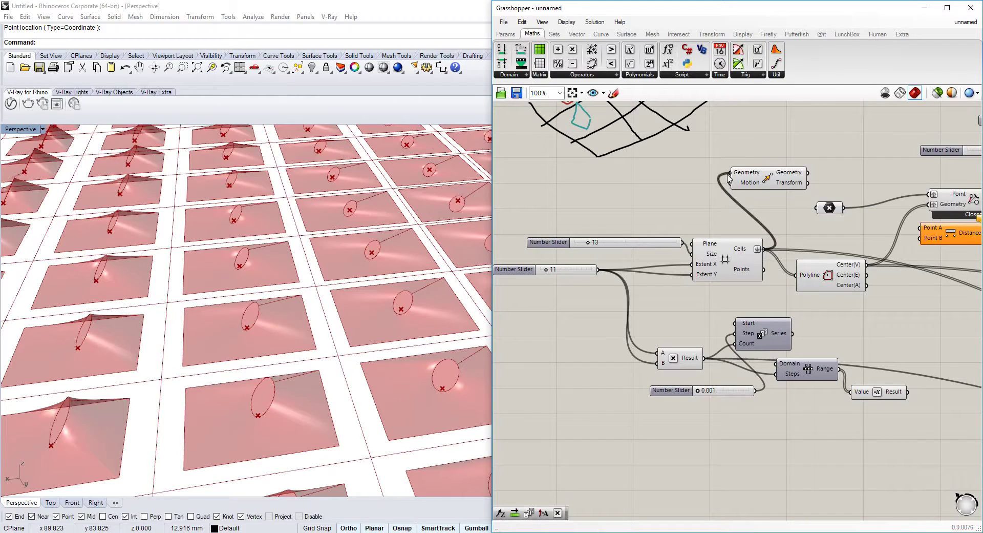
pyautogui.moveTo(730, 178); pyautogui.dragTo(729, 177)
# Step: Relocate the Move component to the empty canvas area below the end of the definition
pyautogui.scroll(-6, 763, 178)
pyautogui.moveTo(763, 178); pyautogui.dragTo(933, 251)
pyautogui.scroll(4, 933, 251)
# Step: Add a Unit Z vector component and connect it to the Move component's Motion input
pyautogui.moveTo(785, 210); pyautogui.dragTo(734, 262, button='right')
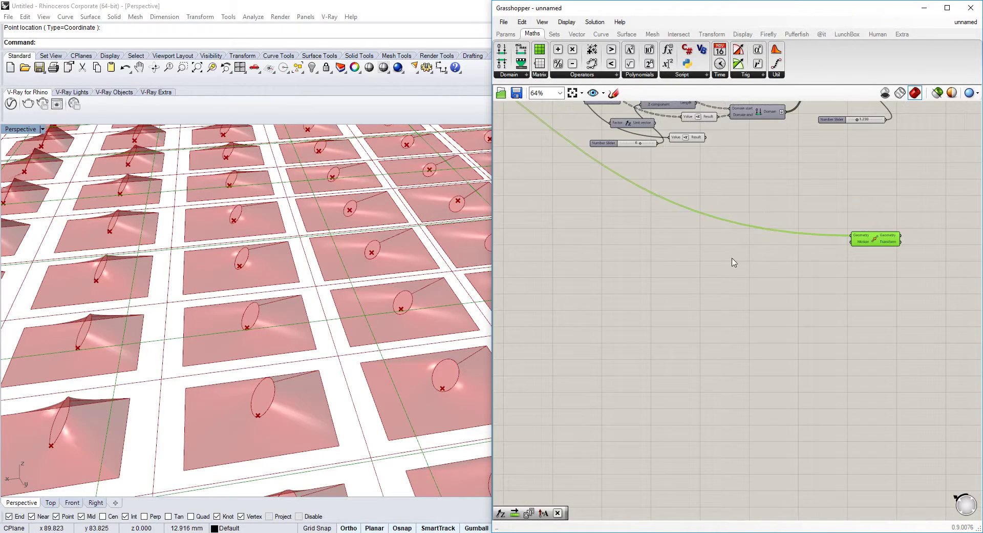
pyautogui.rightClick(732, 262)
pyautogui.click(729, 301)
pyautogui.press('Return')
pyautogui.scroll(1, 761, 297)
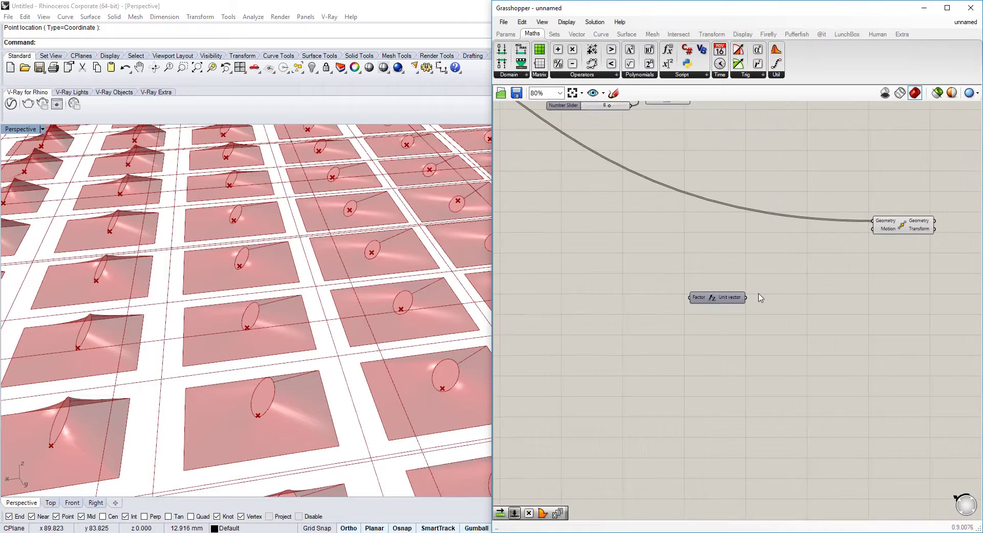
# Step: Add a three-decimal number slider with a negative minimum, connect it to the Unit Z Factor, and set it to -0.650
pyautogui.doubleClick(623, 310)
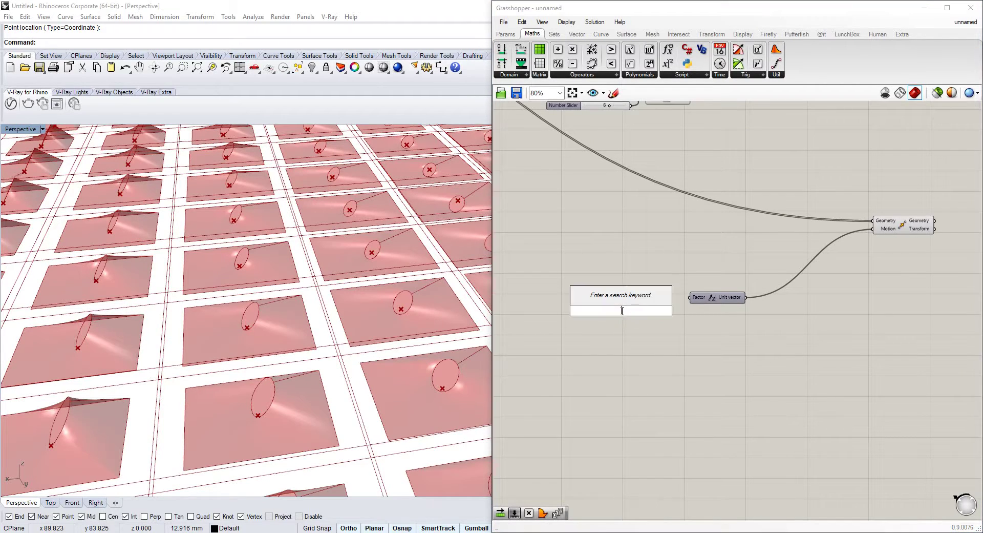
pyautogui.click(623, 299)
pyautogui.doubleClick(629, 285)
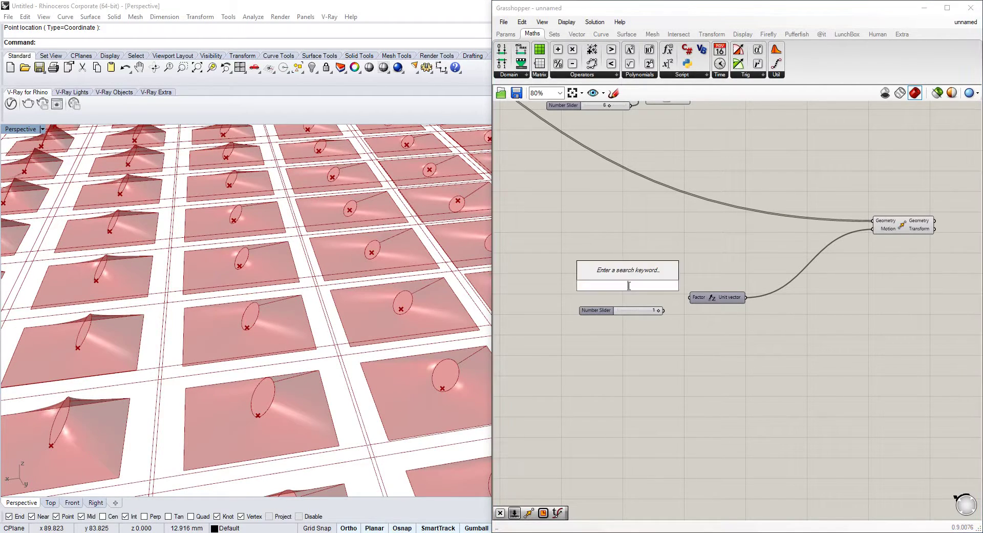
pyautogui.doubleClick(600, 309)
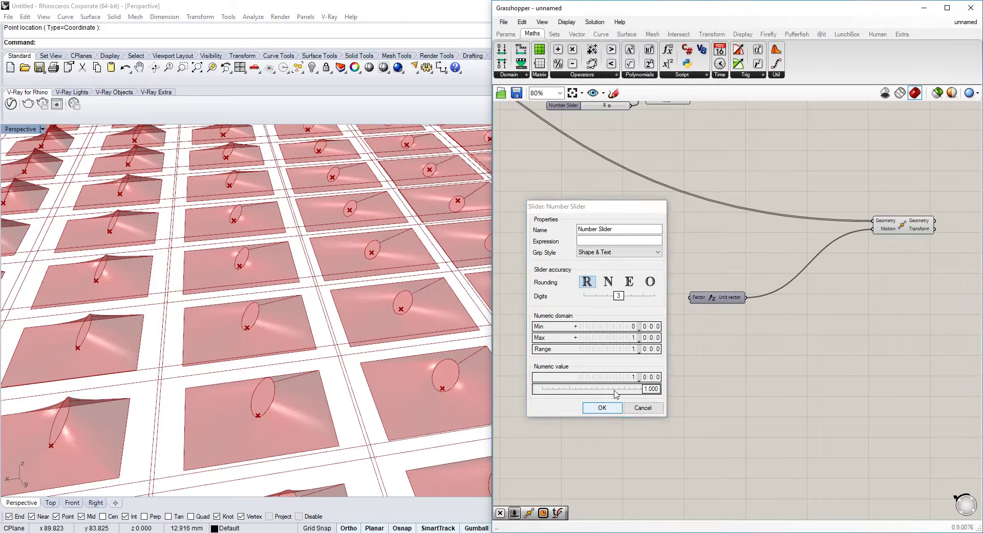
pyautogui.click(602, 406)
pyautogui.doubleClick(609, 309)
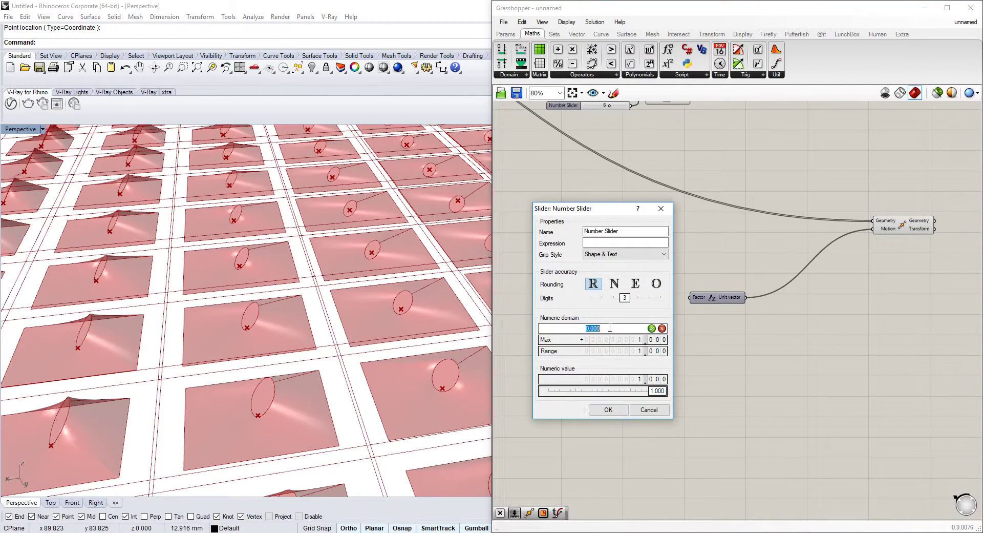
pyautogui.click(608, 409)
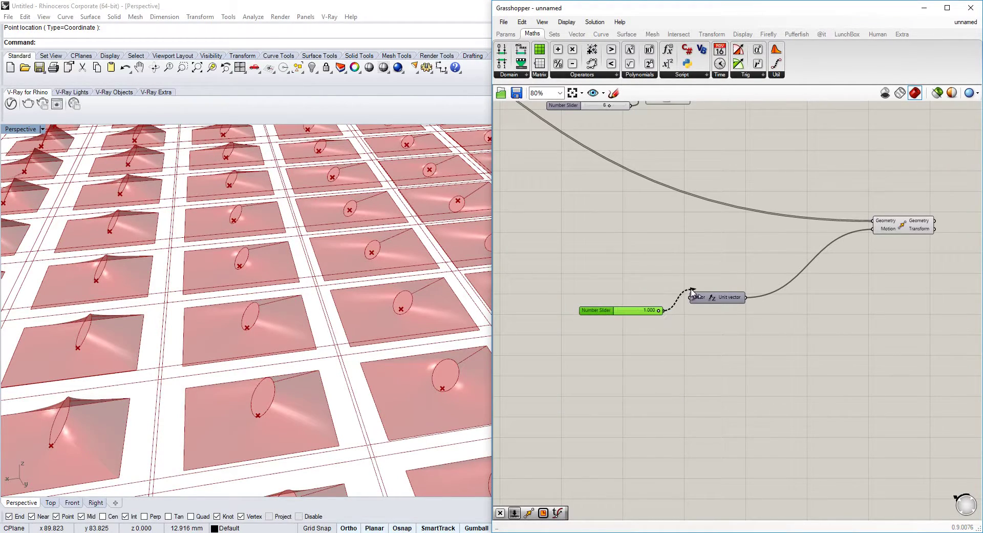
pyautogui.moveTo(660, 310); pyautogui.dragTo(625, 314)
# Step: Add a second Ruled Surface component and connect the moved grid cells to its Curve B input
pyautogui.moveTo(851, 206); pyautogui.dragTo(757, 239, button='right')
pyautogui.moveTo(774, 202); pyautogui.dragTo(747, 229, button='right')
pyautogui.doubleClick(813, 277)
pyautogui.write('ri')
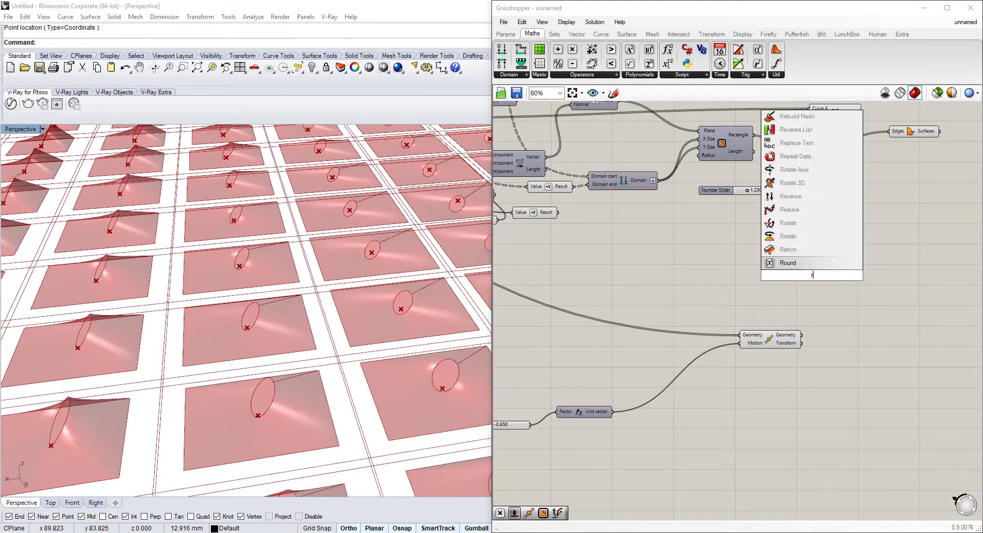
pyautogui.click(797, 262)
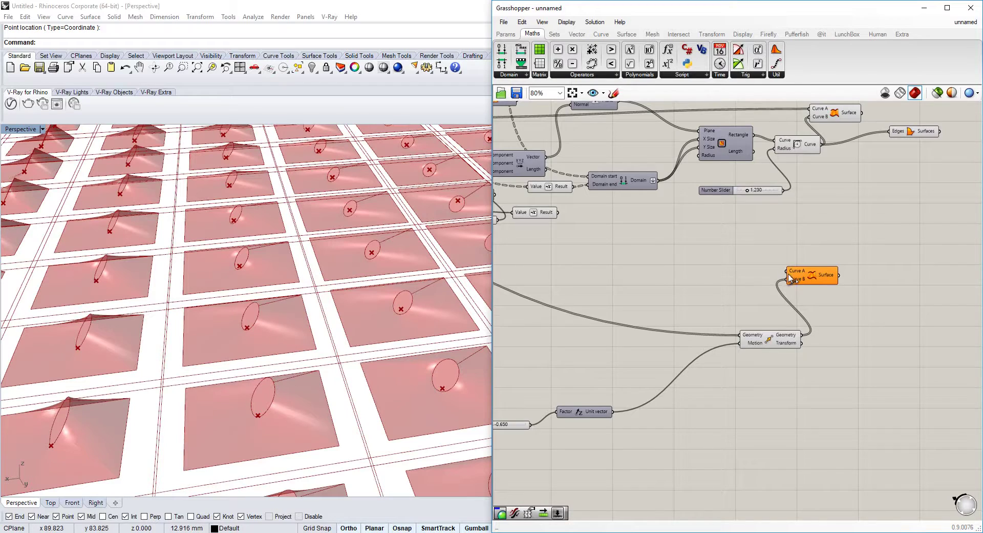
# Step: Connect the offset curves to Curve A of the second Ruled Surface component
pyautogui.scroll(-4, 779, 267)
pyautogui.scroll(3, 717, 237)
pyautogui.moveTo(787, 271); pyautogui.dragTo(625, 194)
pyautogui.scroll(-2, 710, 233)
pyautogui.scroll(2, 658, 208)
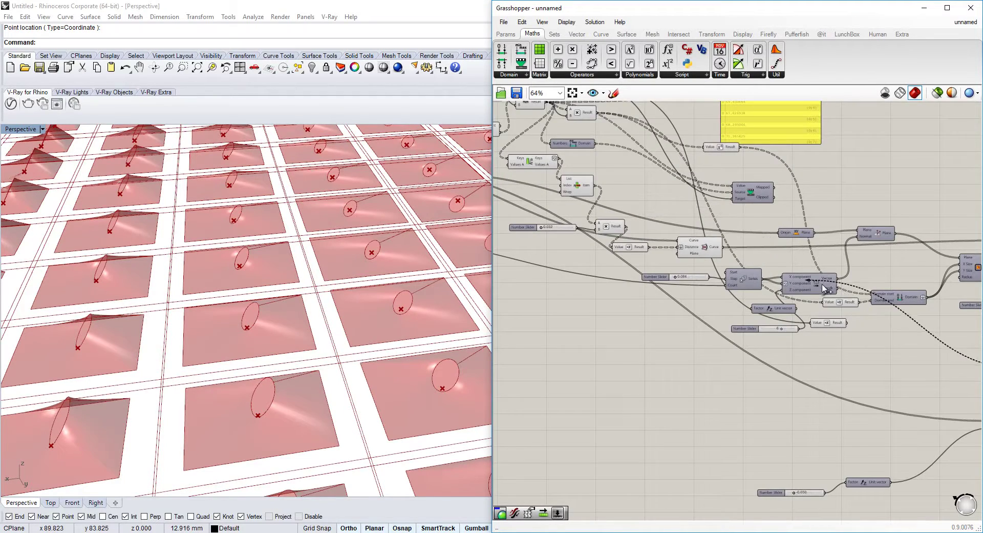
pyautogui.scroll(-2, 824, 288)
pyautogui.moveTo(824, 289); pyautogui.dragTo(746, 255)
# Step: Inspect the ruled frame surfaces between the panels from several angles in Perspective
pyautogui.moveTo(747, 256); pyautogui.dragTo(704, 235, button='right')
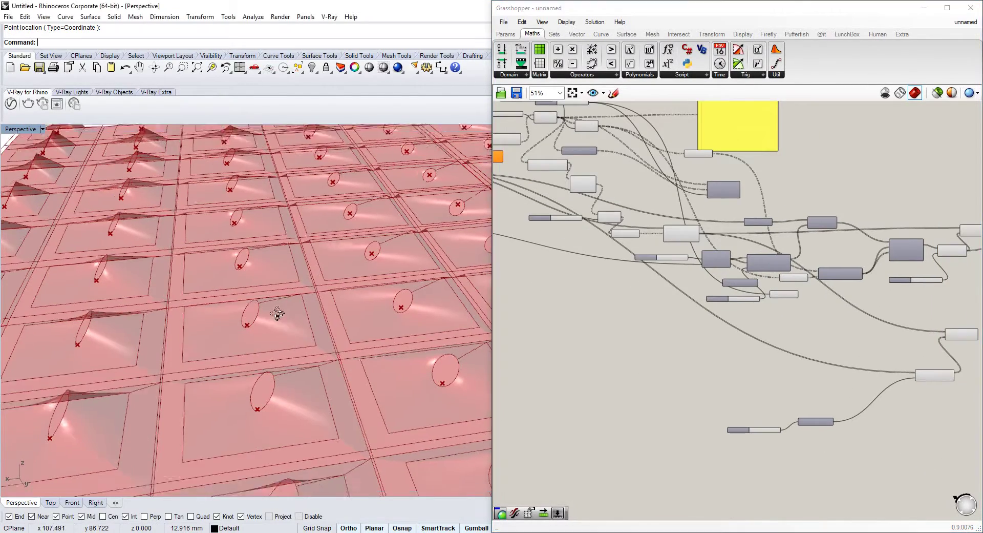
pyautogui.moveTo(277, 313); pyautogui.dragTo(241, 228, button='right')
pyautogui.moveTo(662, 329); pyautogui.dragTo(506, 289, button='right')
pyautogui.moveTo(450, 308); pyautogui.dragTo(428, 364, button='right')
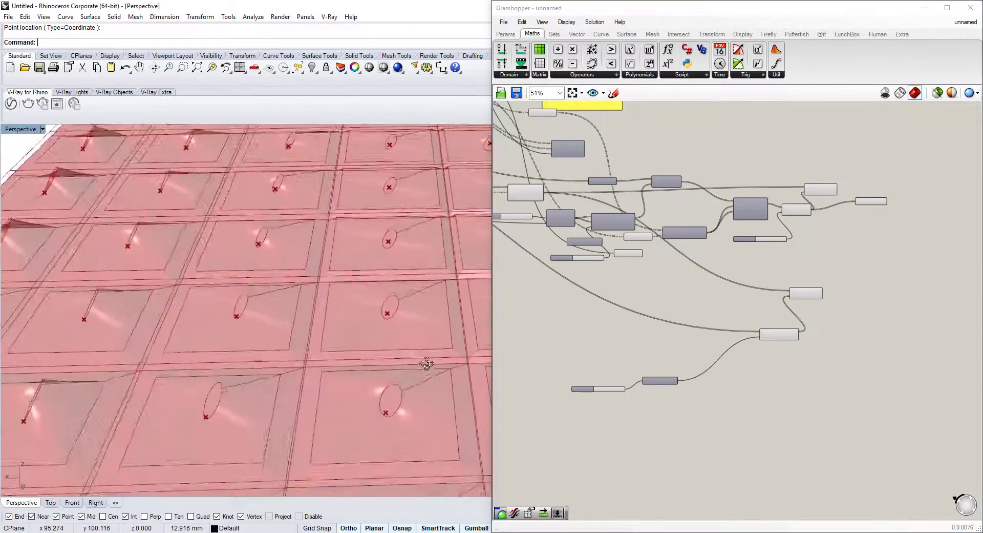
pyautogui.scroll(5, 278, 327)
pyautogui.moveTo(279, 328); pyautogui.dragTo(294, 305, button='right')
pyautogui.scroll(-5, 295, 305)
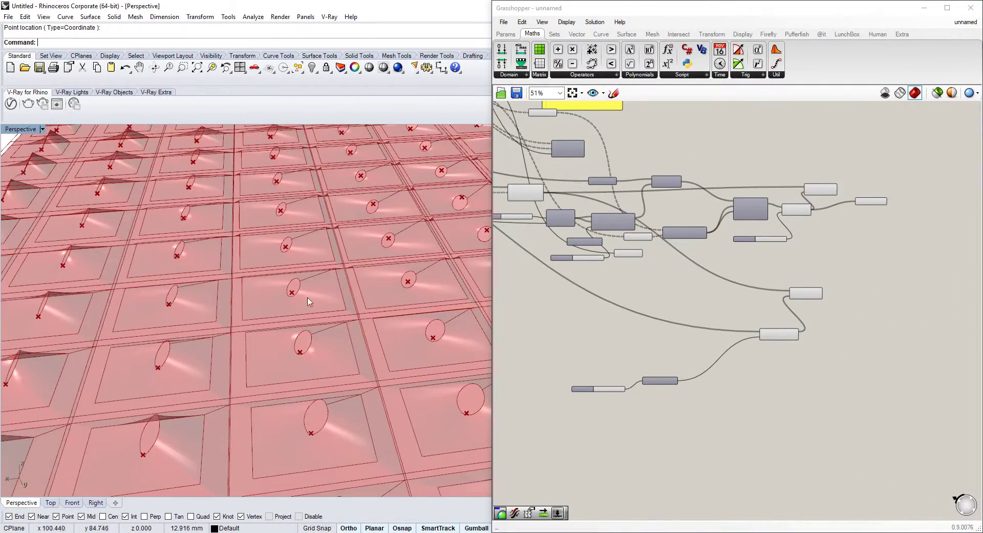
# Step: Rearrange the two Ruled Surface components on the canvas, shifting the frame's further along and the panels' above the Boundary Surfaces
pyautogui.scroll(5, 849, 313)
pyautogui.moveTo(752, 348); pyautogui.dragTo(887, 341)
pyautogui.scroll(-4, 862, 236)
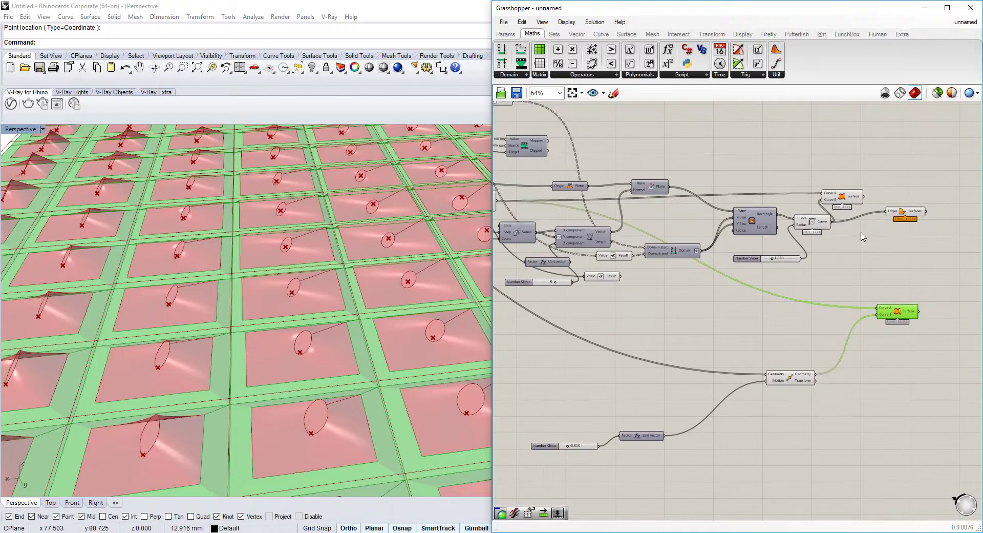
pyautogui.moveTo(866, 195); pyautogui.dragTo(789, 201, button='right')
pyautogui.moveTo(770, 199); pyautogui.dragTo(829, 189)
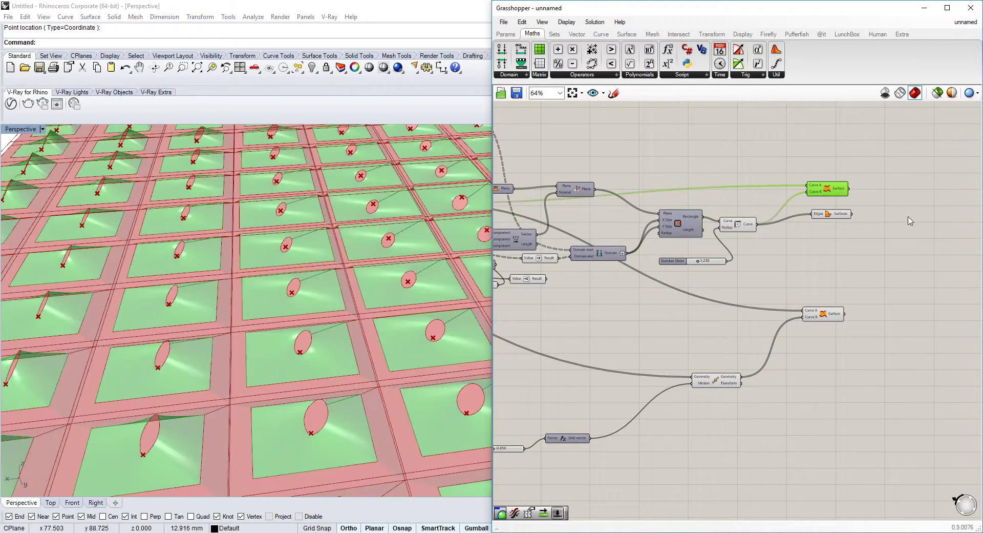
# Step: Add a Merge component and connect the panel ruled surfaces, boundary surfaces and frame ruled surfaces to D1, D2 and D3
pyautogui.doubleClick(908, 219)
pyautogui.write('me')
pyautogui.click(930, 210)
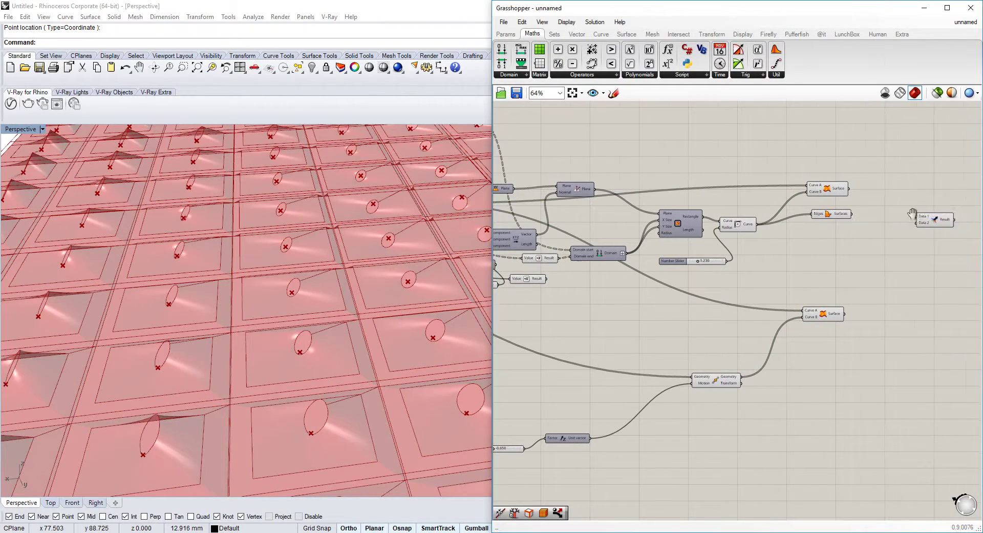
pyautogui.moveTo(870, 195); pyautogui.dragTo(756, 193, button='right')
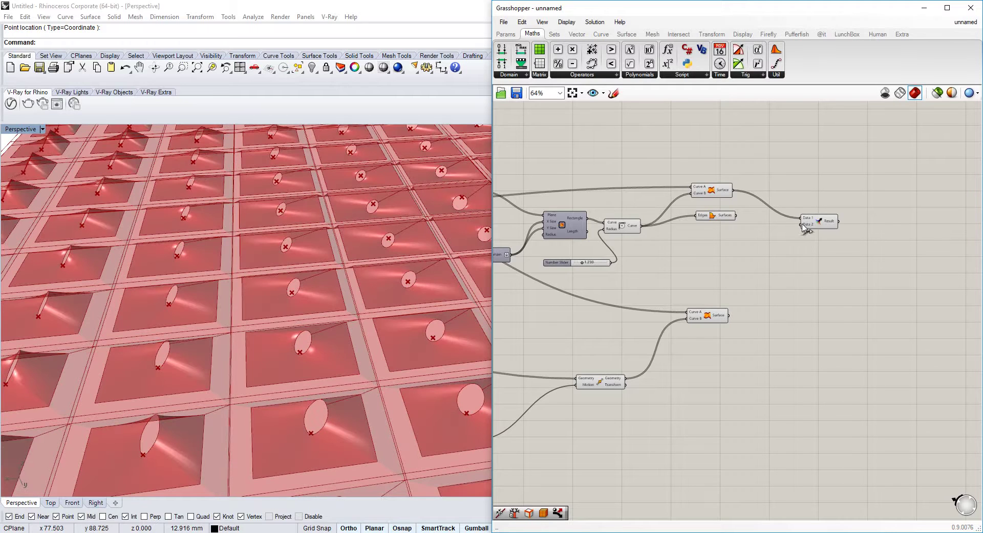
pyautogui.moveTo(738, 219); pyautogui.dragTo(737, 217)
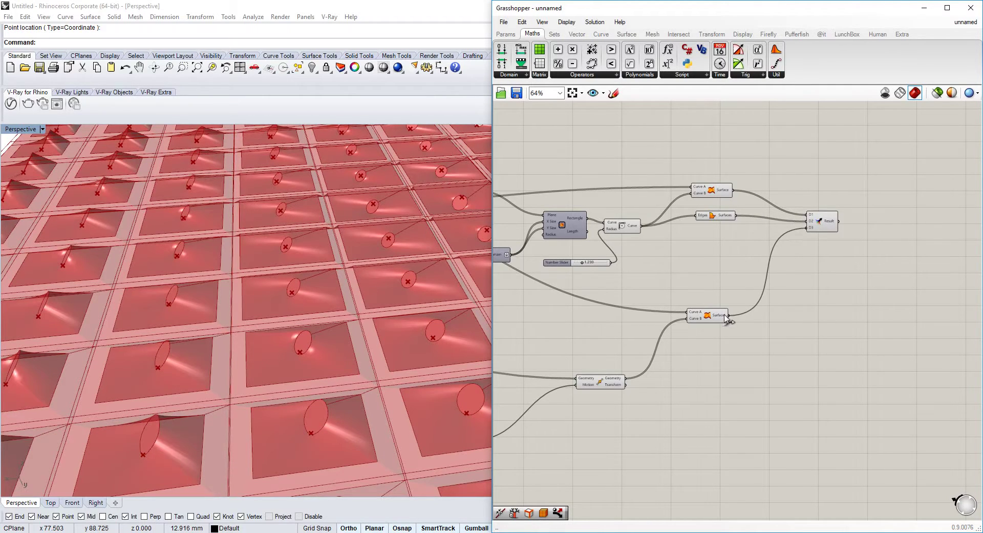
pyautogui.moveTo(725, 315); pyautogui.dragTo(725, 314)
# Step: Turn off the preview of both Ruled Surface components and the Boundary Surfaces component
pyautogui.moveTo(740, 145); pyautogui.dragTo(640, 384)
pyautogui.middleClick(719, 209)
pyautogui.click(749, 178)
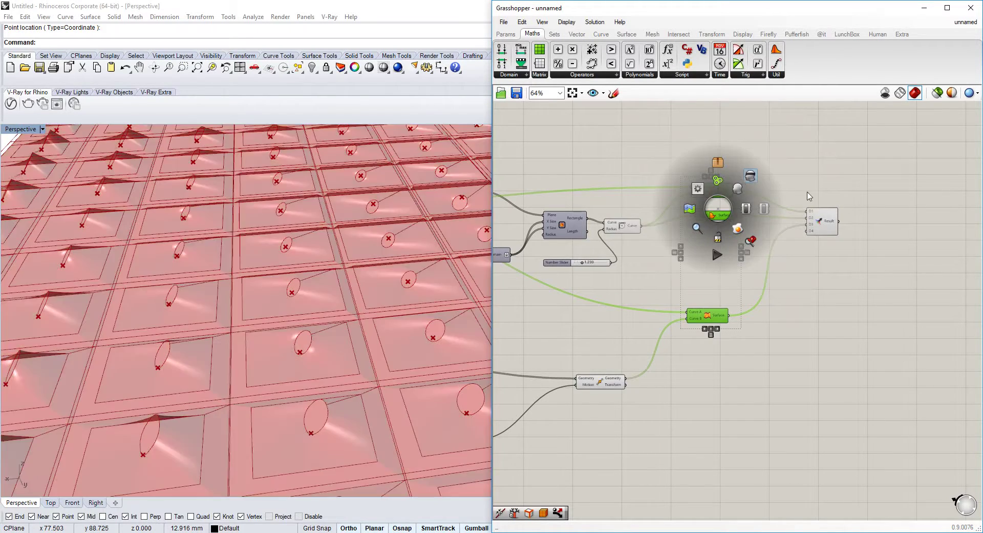
# Step: Add a Group component on the canvas after the Merge component
pyautogui.moveTo(941, 245); pyautogui.dragTo(849, 244, button='right')
pyautogui.doubleClick(848, 244)
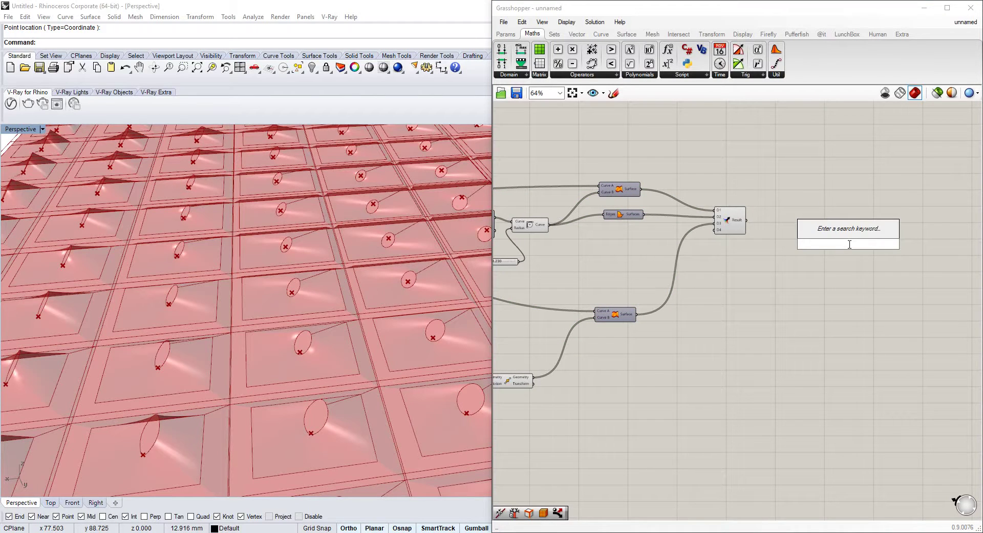
pyautogui.write('grouop')
pyautogui.click(840, 235)
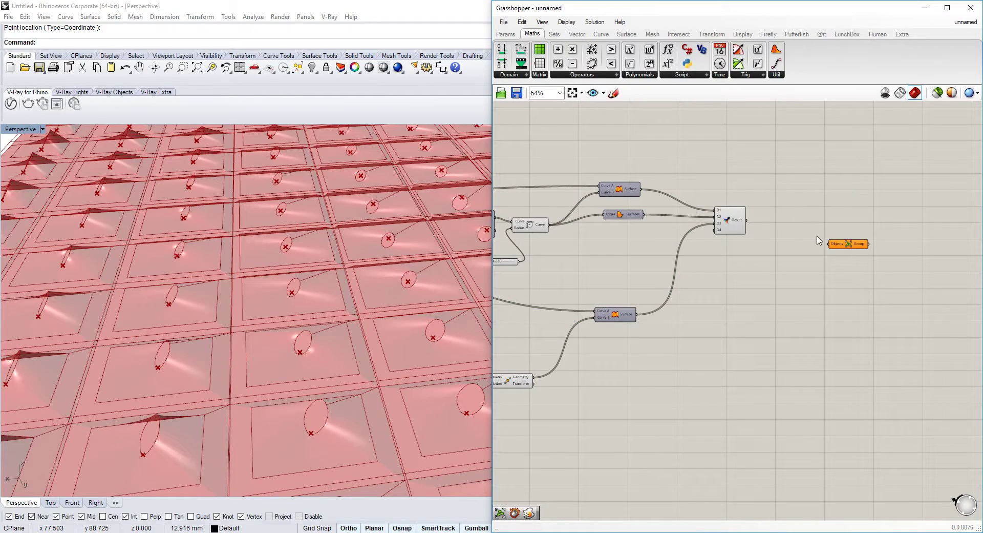
# Step: Connect the Merge component's Result output to the Group component's Objects input and turn off the Merge preview
pyautogui.click(736, 219)
pyautogui.rightClick(734, 218)
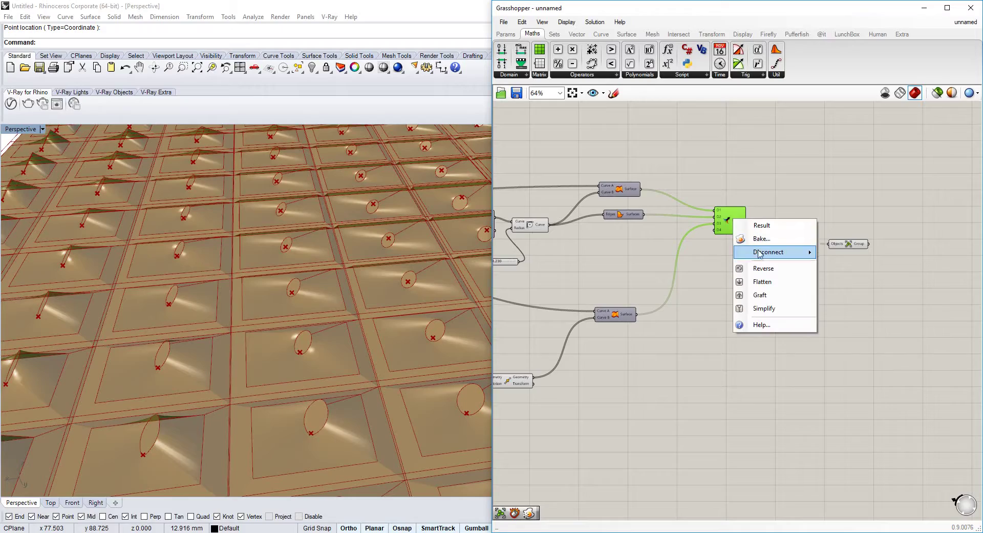
pyautogui.rightClick(726, 214)
pyautogui.click(753, 240)
pyautogui.click(855, 244)
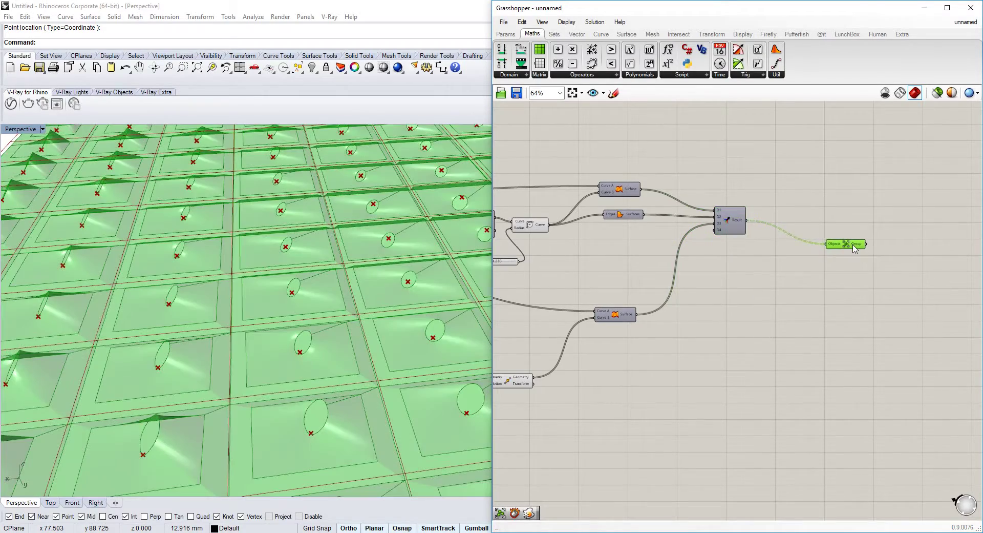
# Step: Bake the Group output and move the selected baked panels aside along the X axis to inspect them
pyautogui.middleClick(853, 244)
pyautogui.scroll(-14, 325, 278)
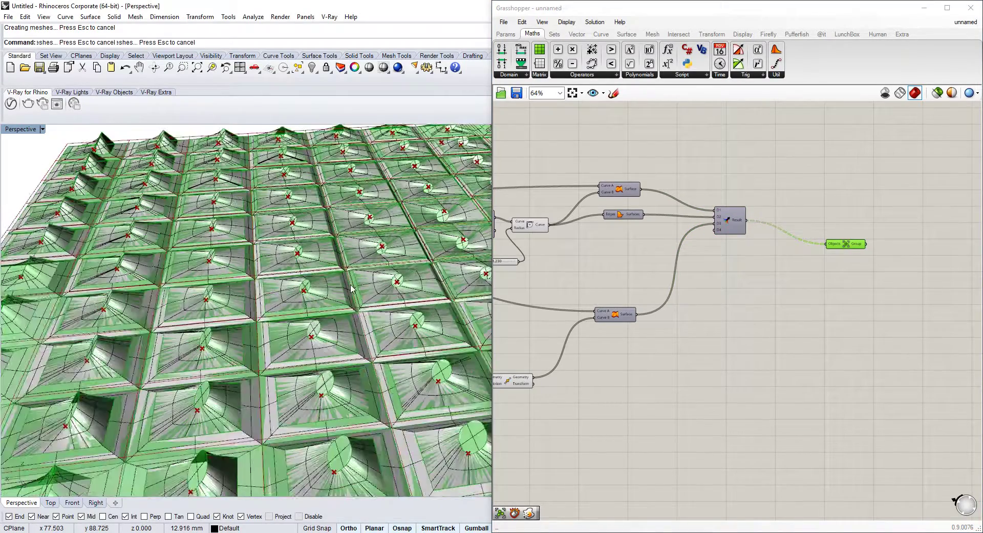
pyautogui.click(351, 288)
pyautogui.scroll(-3, 368, 283)
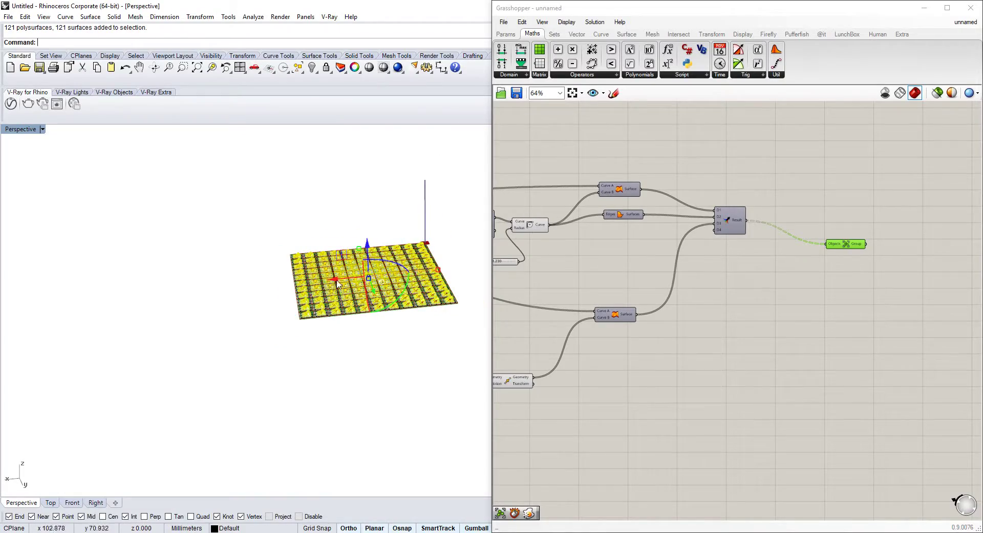
pyautogui.moveTo(336, 281); pyautogui.dragTo(165, 295)
pyautogui.press('Escape')
pyautogui.scroll(10, 211, 305)
pyautogui.scroll(-7, 237, 301)
pyautogui.moveTo(287, 294); pyautogui.dragTo(314, 292, button='right')
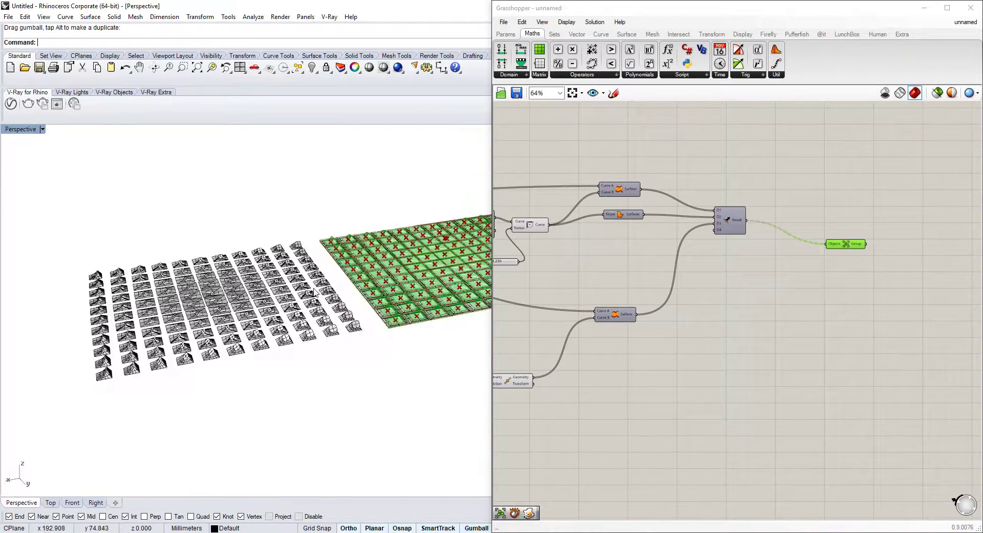
pyautogui.scroll(8, 322, 293)
pyautogui.scroll(-10, 362, 366)
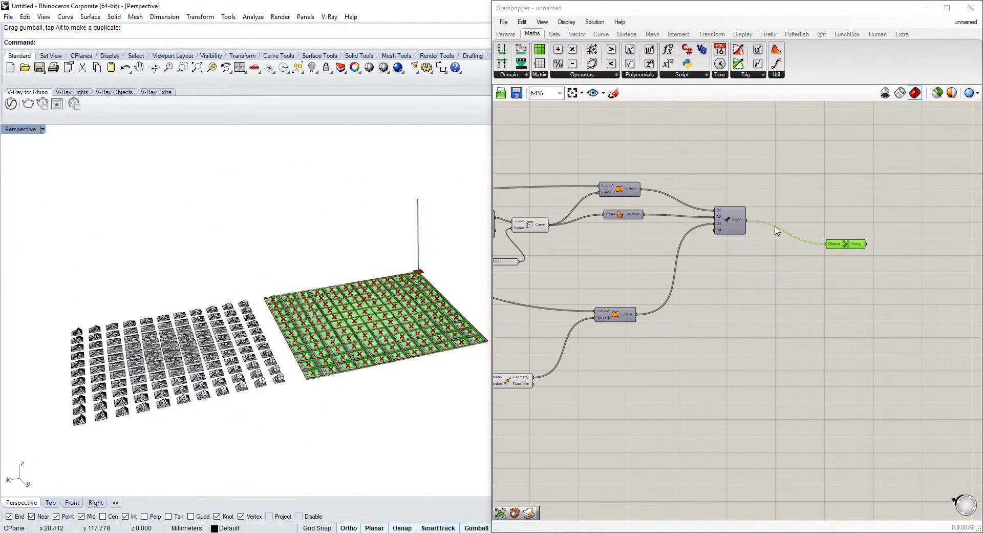
# Step: Flatten the Merge component's Result output and delete all baked geometry from the Rhino viewport
pyautogui.rightClick(747, 220)
pyautogui.click(772, 276)
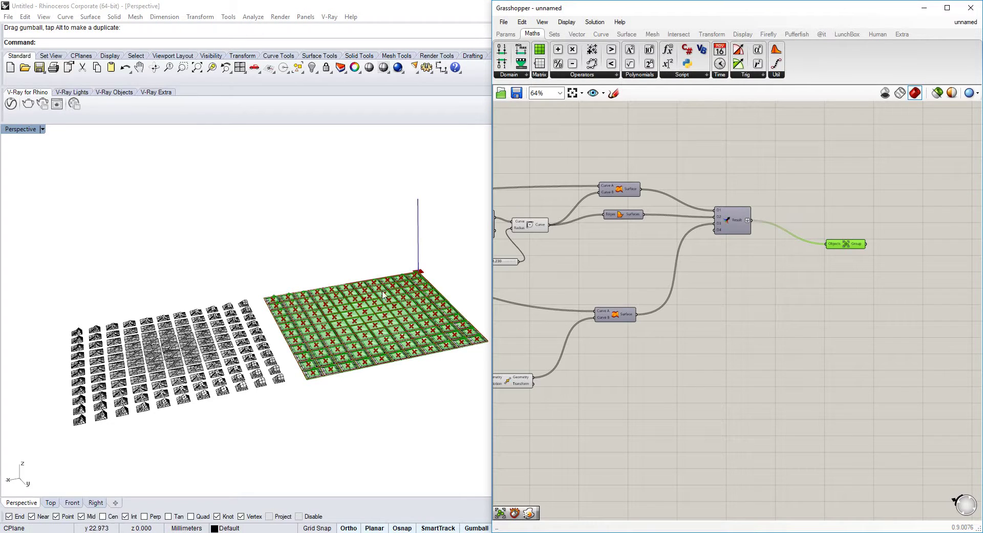
pyautogui.scroll(-5, 399, 267)
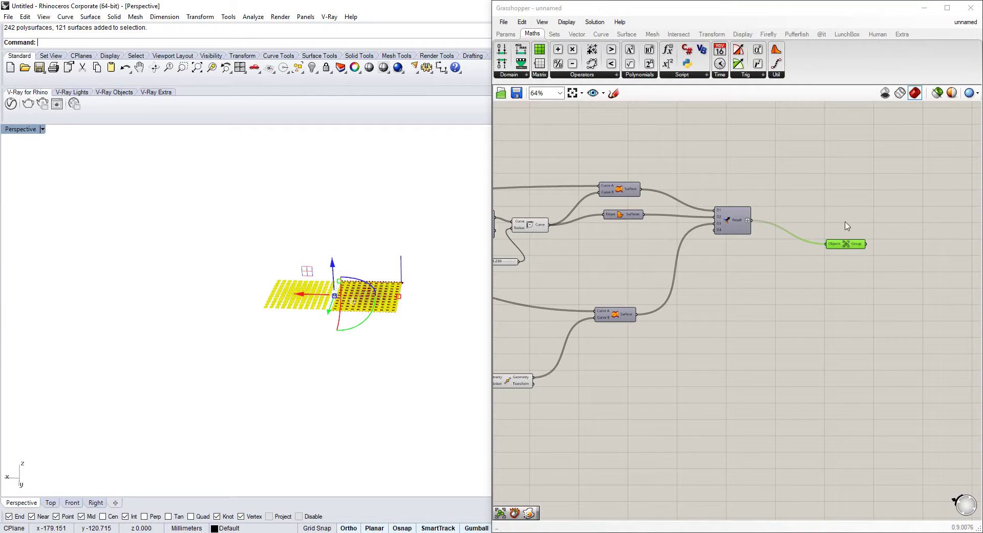
pyautogui.press('Delete')
pyautogui.scroll(5, 353, 298)
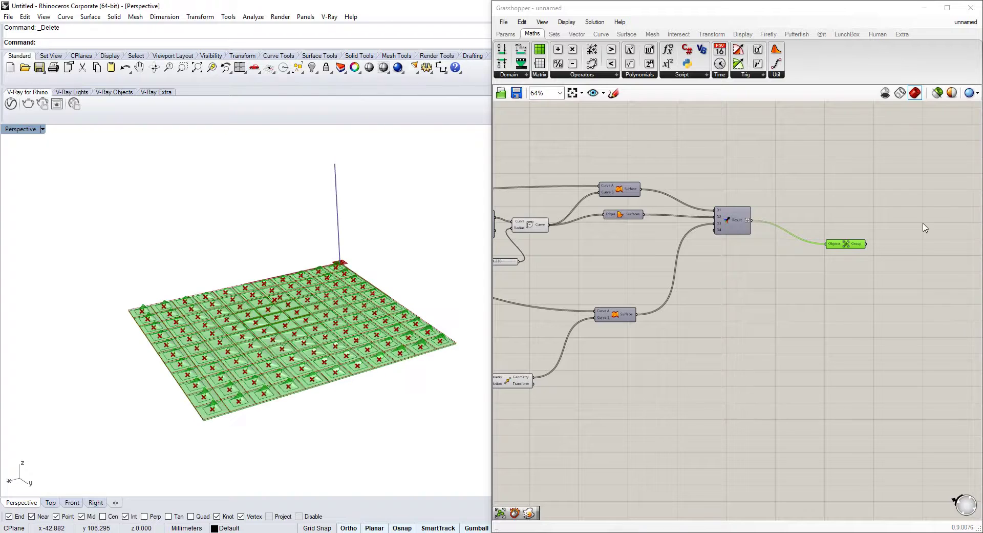
# Step: Bake the Group output again and move the whole baked panel field along the X axis, clear of the preview
pyautogui.middleClick(864, 247)
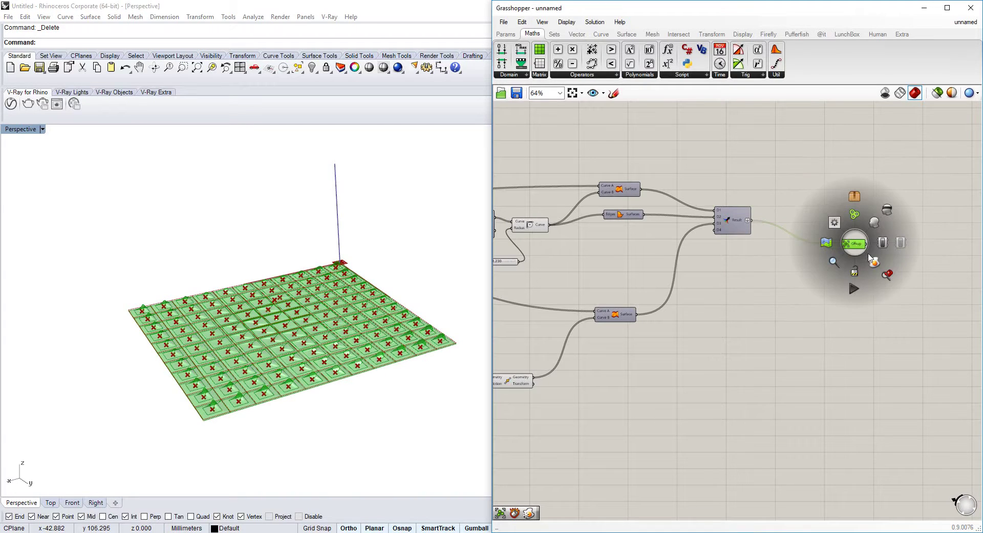
pyautogui.click(296, 328)
pyautogui.moveTo(323, 292); pyautogui.dragTo(280, 313, button='right')
pyautogui.scroll(-4, 279, 314)
pyautogui.moveTo(280, 317); pyautogui.dragTo(82, 348)
pyautogui.press('Escape')
pyautogui.scroll(5, 204, 339)
pyautogui.moveTo(221, 318); pyautogui.dragTo(256, 263, button='right')
pyautogui.scroll(5, 237, 256)
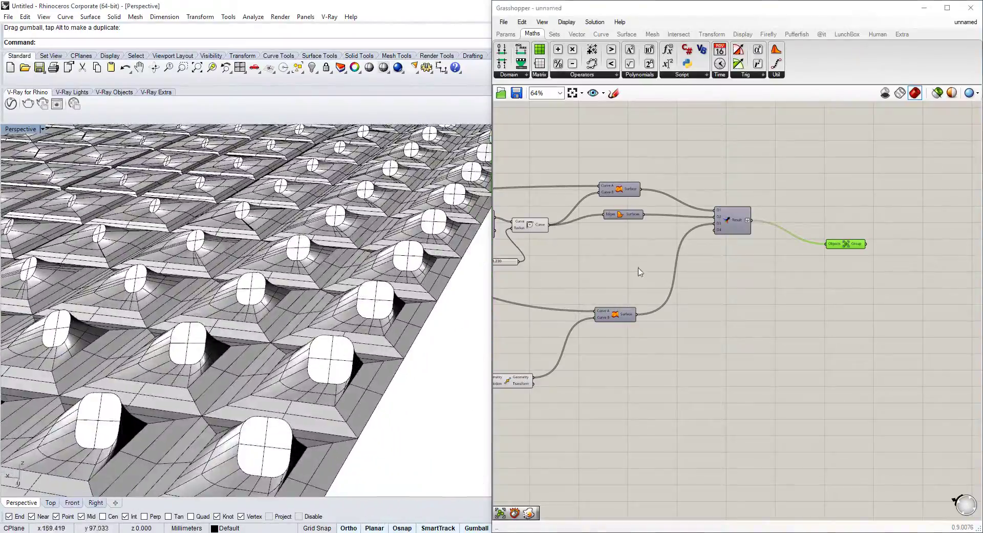
# Step: Set the Number Slider feeding the square grid's Size input to 9
pyautogui.moveTo(639, 274); pyautogui.dragTo(922, 266, button='right')
pyautogui.scroll(-7, 349, 265)
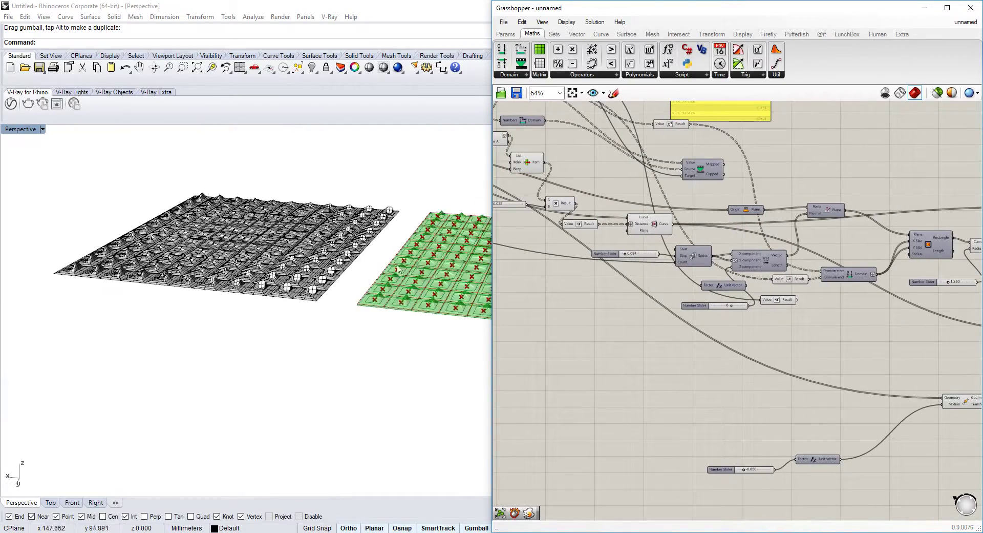
pyautogui.scroll(3, 417, 266)
pyautogui.scroll(-2, 417, 267)
pyautogui.keyDown('shift'); pyautogui.moveTo(417, 267); pyautogui.dragTo(328, 264, button='right'); pyautogui.keyUp('shift')
pyautogui.scroll(5, 329, 264)
pyautogui.scroll(-3, 666, 230)
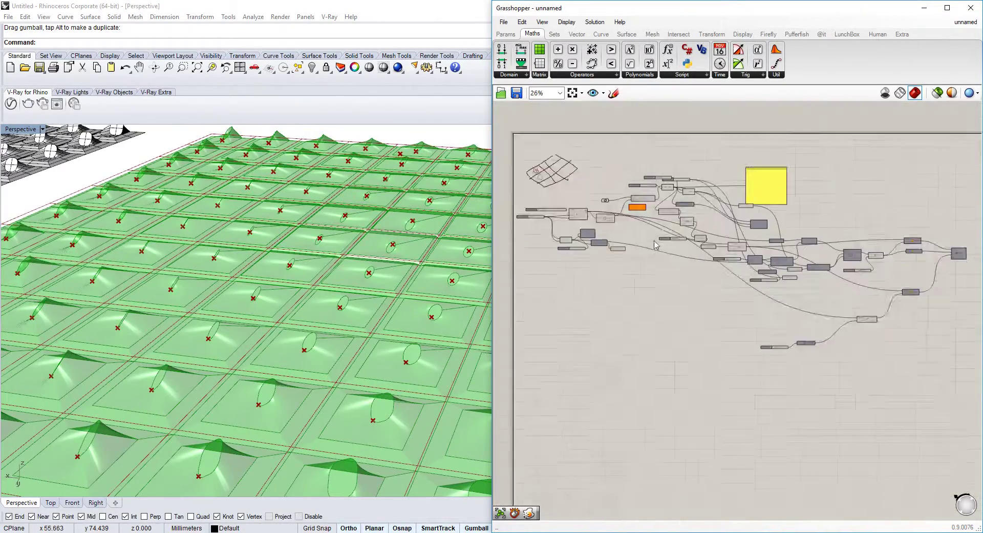
pyautogui.scroll(8, 702, 242)
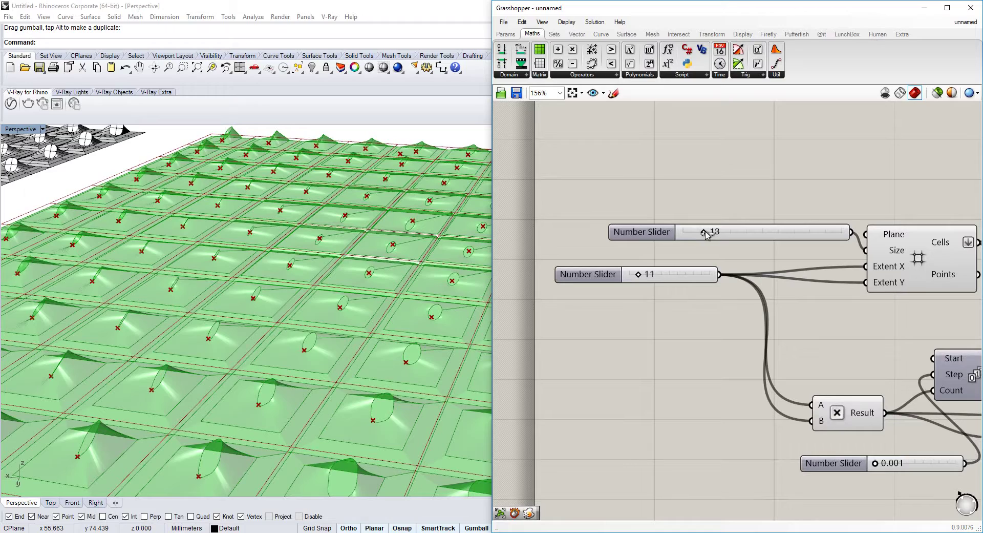
pyautogui.moveTo(701, 235); pyautogui.dragTo(697, 234)
pyautogui.scroll(-3, 278, 263)
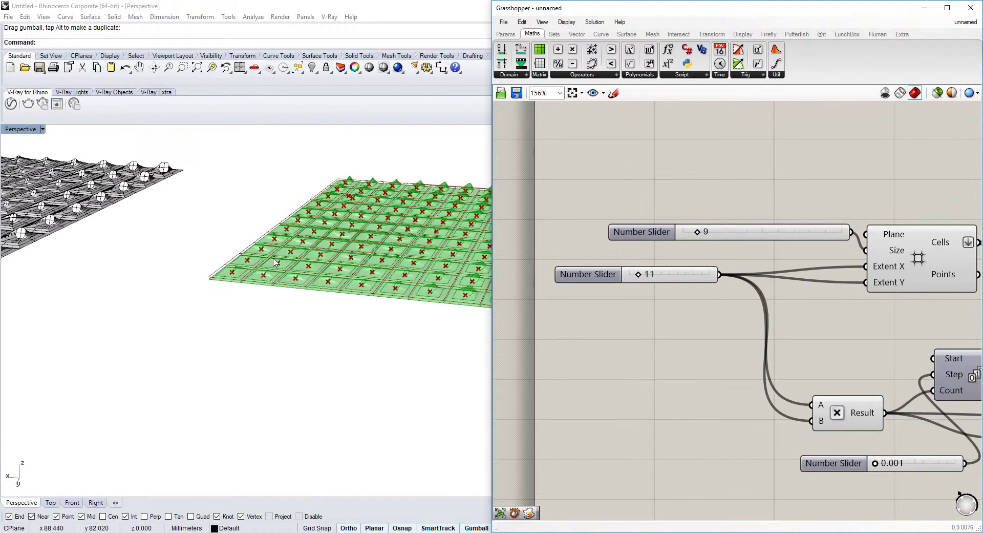
pyautogui.scroll(-3, 614, 308)
pyautogui.scroll(6, 581, 307)
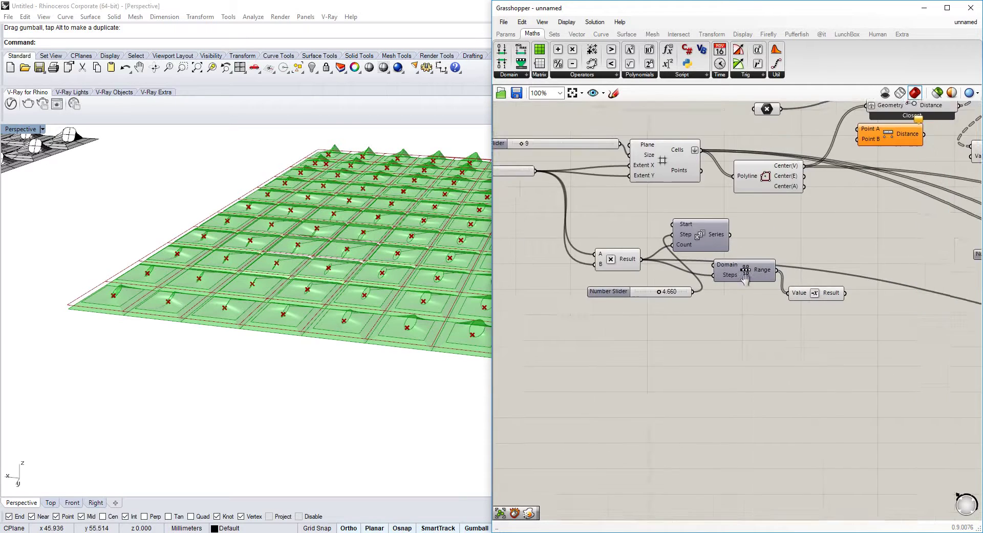
# Step: Set the Number Slider that multiplies the sorted list item for the curve offset distance to 0.053
pyautogui.scroll(-5, 620, 304)
pyautogui.scroll(2, 656, 279)
pyautogui.scroll(3, 656, 279)
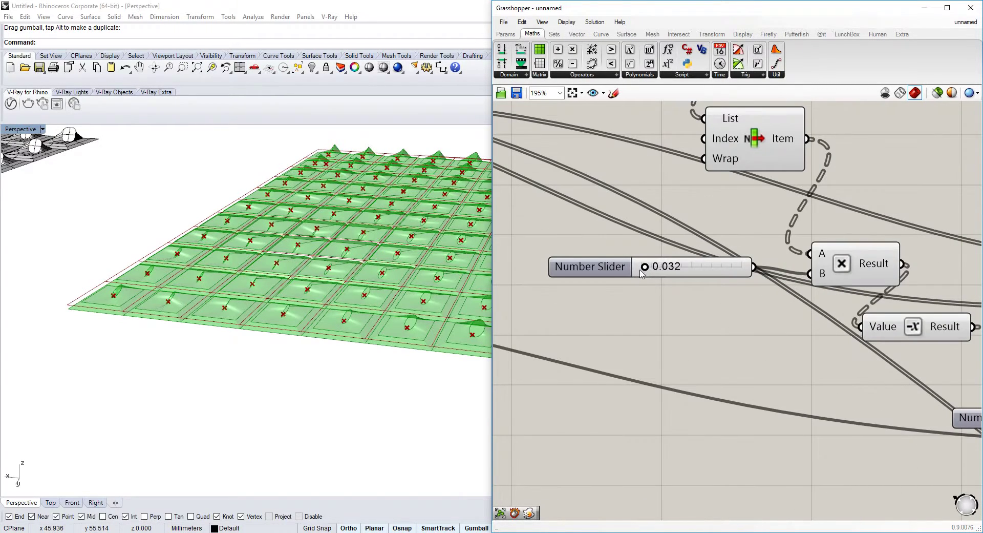
pyautogui.moveTo(647, 270); pyautogui.dragTo(640, 270)
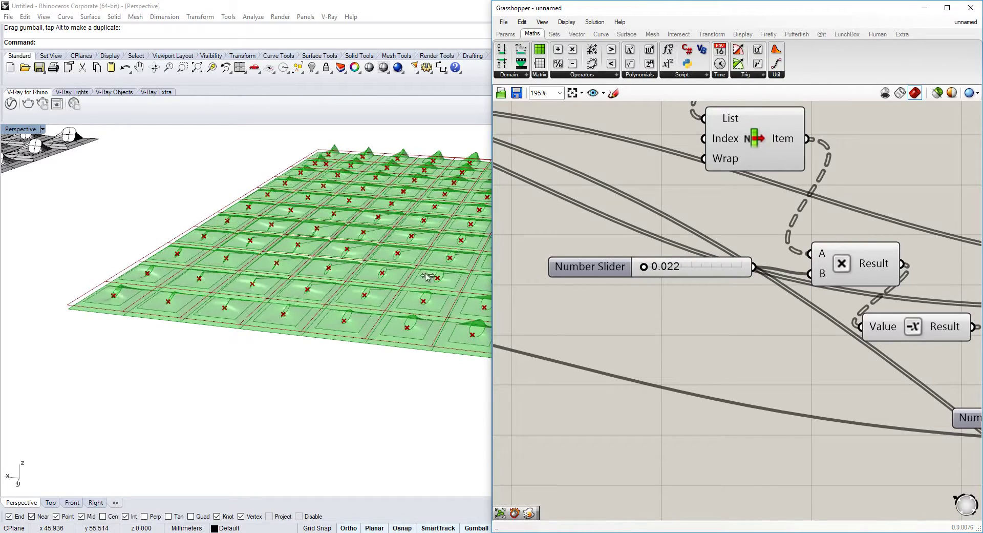
pyautogui.moveTo(433, 279); pyautogui.dragTo(359, 333, button='right')
pyautogui.scroll(3, 408, 361)
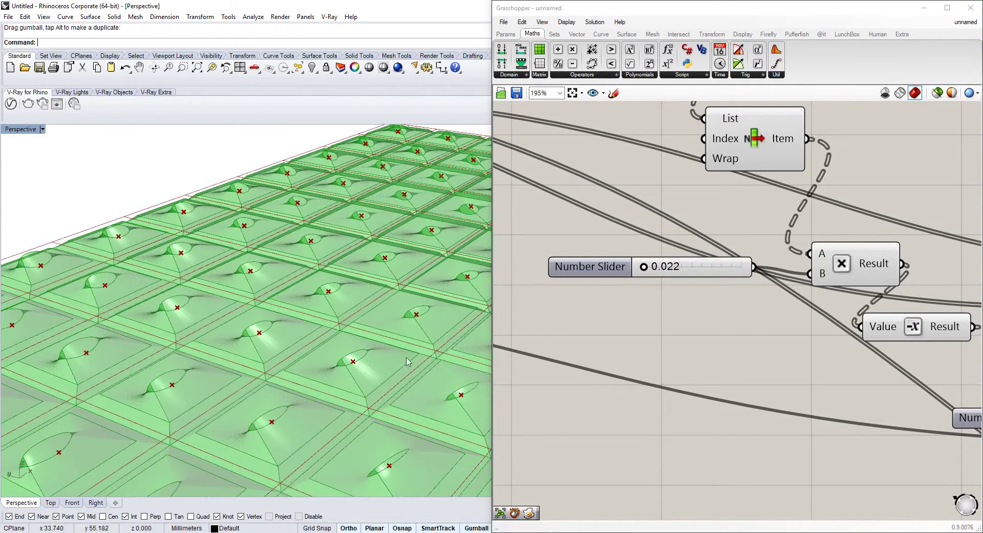
pyautogui.moveTo(644, 271); pyautogui.dragTo(648, 269)
pyautogui.moveTo(432, 294); pyautogui.dragTo(473, 323, button='right')
# Step: Set the Number Slider feeding the Series Step input, which drives the opening tilt, to about 0.08
pyautogui.scroll(-5, 552, 285)
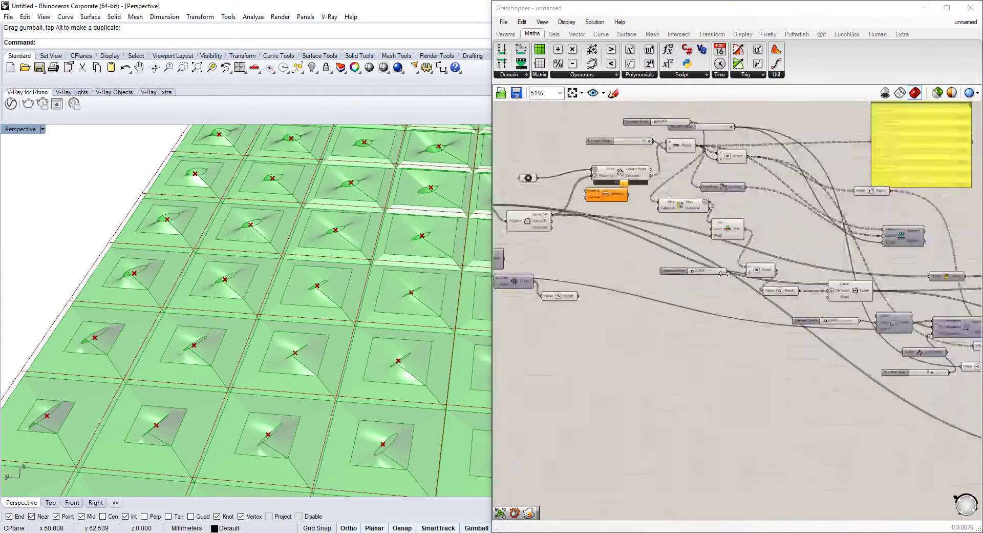
pyautogui.scroll(5, 647, 289)
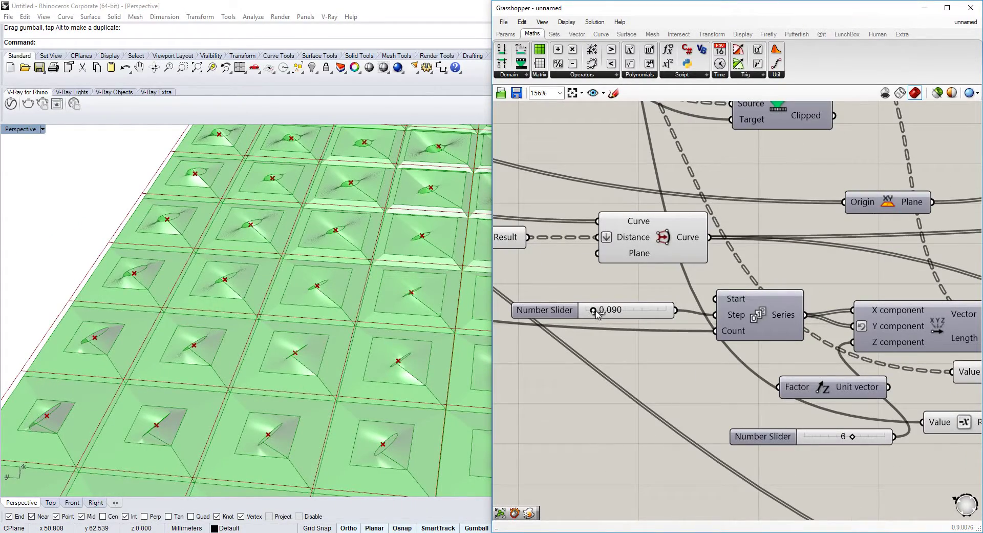
pyautogui.moveTo(596, 314); pyautogui.dragTo(617, 314)
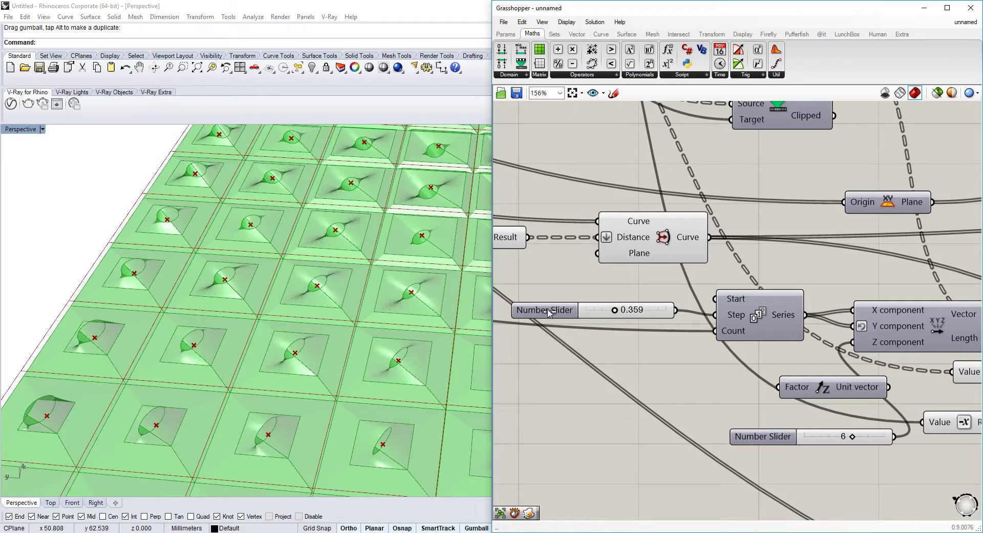
pyautogui.moveTo(325, 268); pyautogui.dragTo(358, 295, button='right')
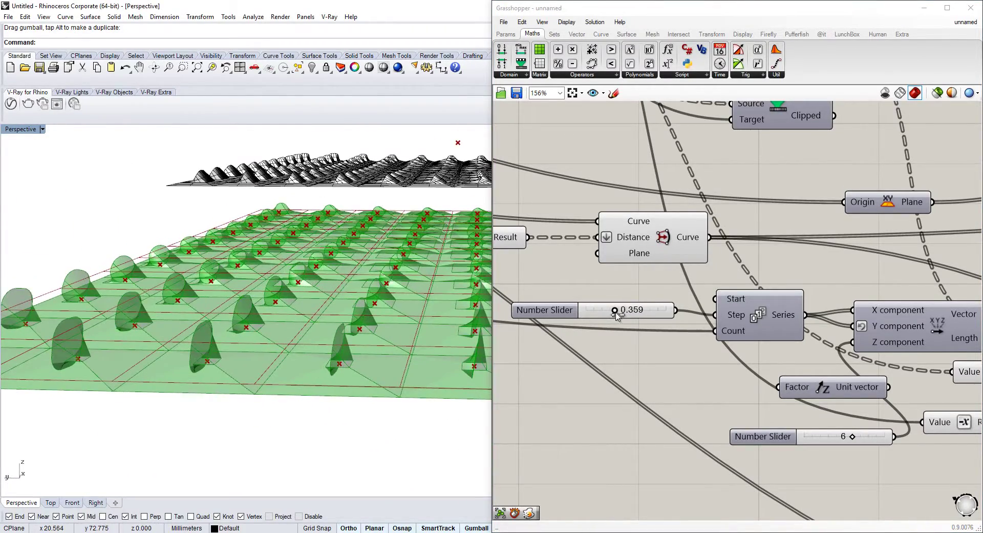
pyautogui.moveTo(616, 314); pyautogui.dragTo(592, 313)
# Step: Set the fillet Radius slider of the opening rectangles to 0.000 to give them sharp corners
pyautogui.scroll(-4, 645, 263)
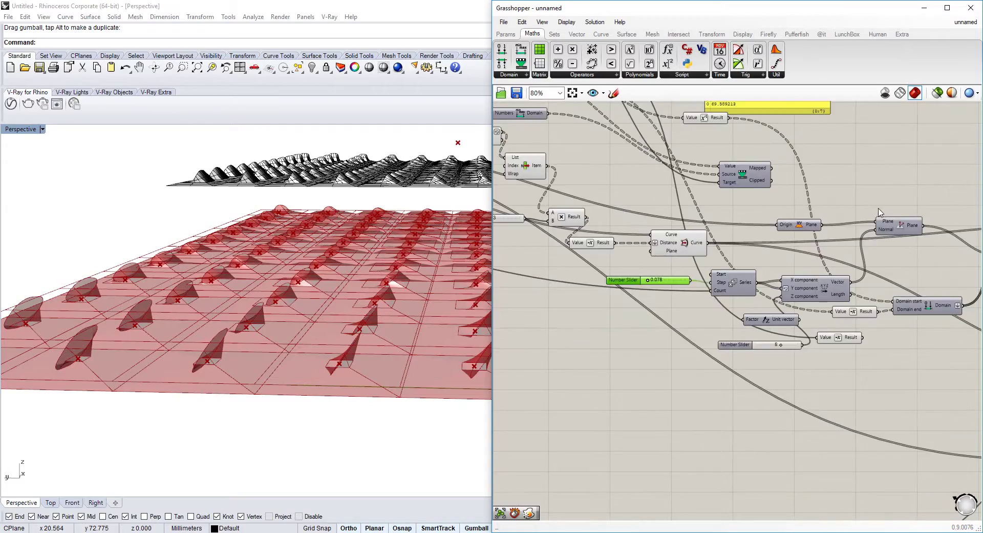
pyautogui.scroll(3, 757, 252)
pyautogui.scroll(2, 757, 252)
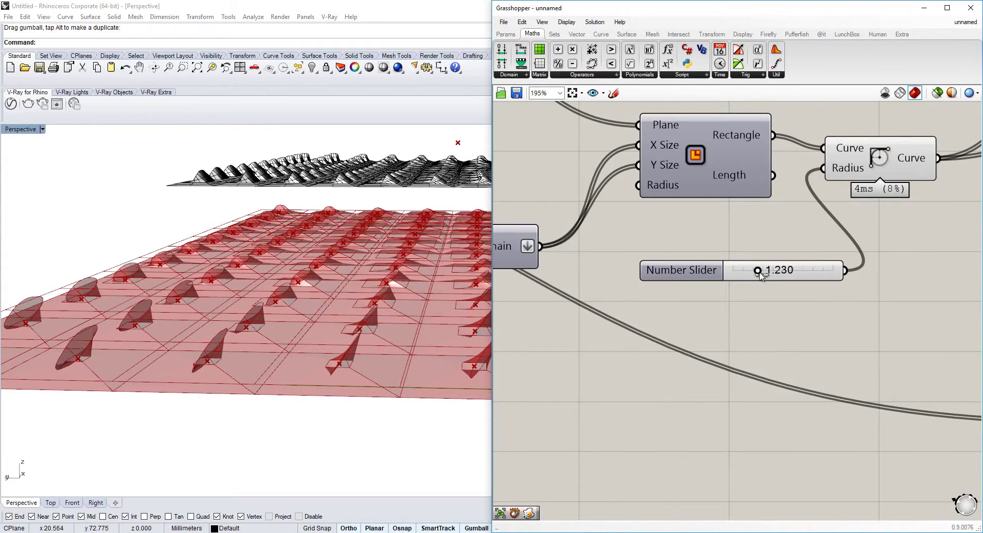
pyautogui.moveTo(731, 276); pyautogui.dragTo(727, 271)
pyautogui.moveTo(389, 287)
pyautogui.mouseDown(button='right')
pyautogui.moveTo(422, 302)
pyautogui.moveTo(384, 285)
pyautogui.moveTo(394, 287)
pyautogui.mouseUp(button='right')
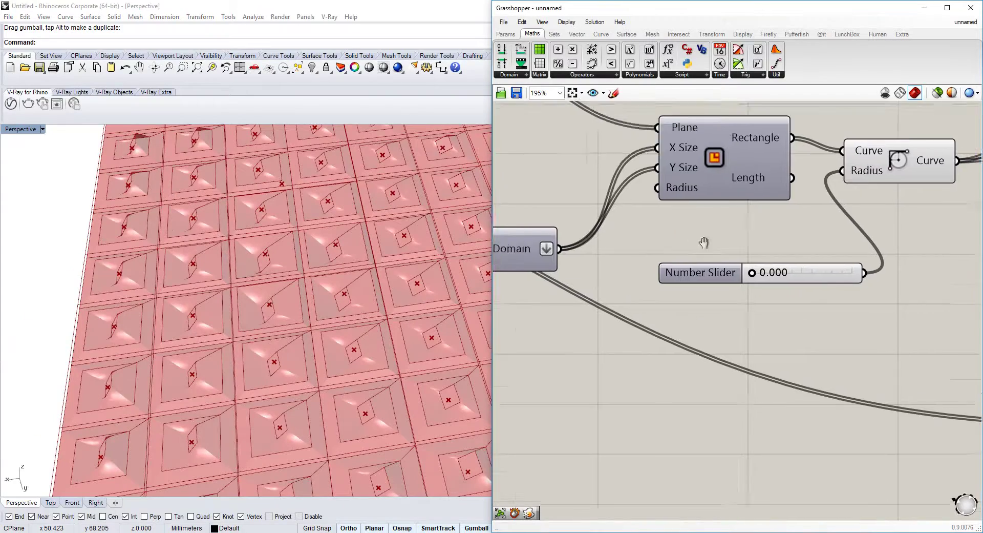
# Step: Set the Number Slider feeding the Z component of the Vector XYZ component to 10
pyautogui.scroll(-3, 712, 247)
pyautogui.scroll(2, 712, 246)
pyautogui.moveTo(770, 264); pyautogui.dragTo(746, 259, button='right')
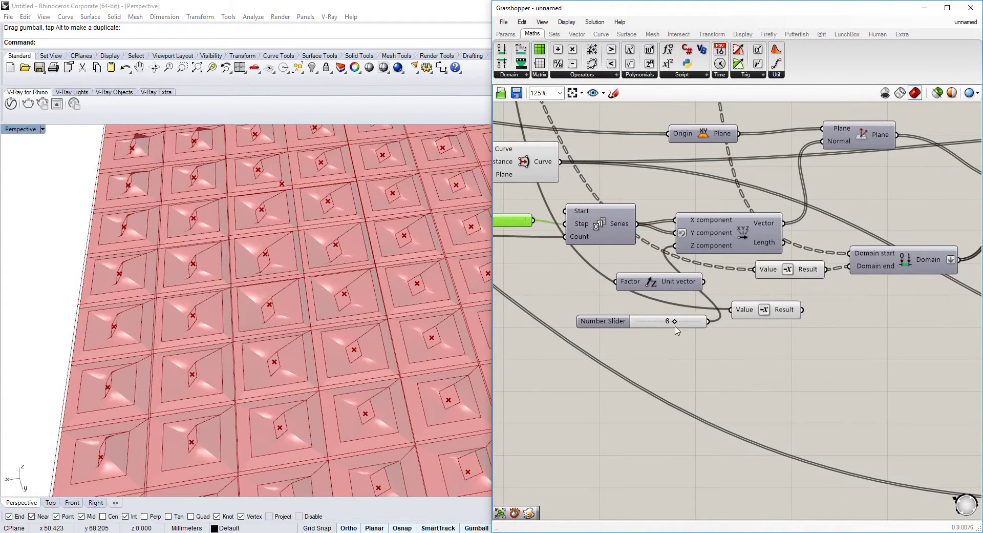
pyautogui.moveTo(647, 324); pyautogui.dragTo(700, 322)
pyautogui.moveTo(365, 325); pyautogui.dragTo(313, 242, button='right')
pyautogui.scroll(-3, 334, 328)
pyautogui.scroll(5, 312, 242)
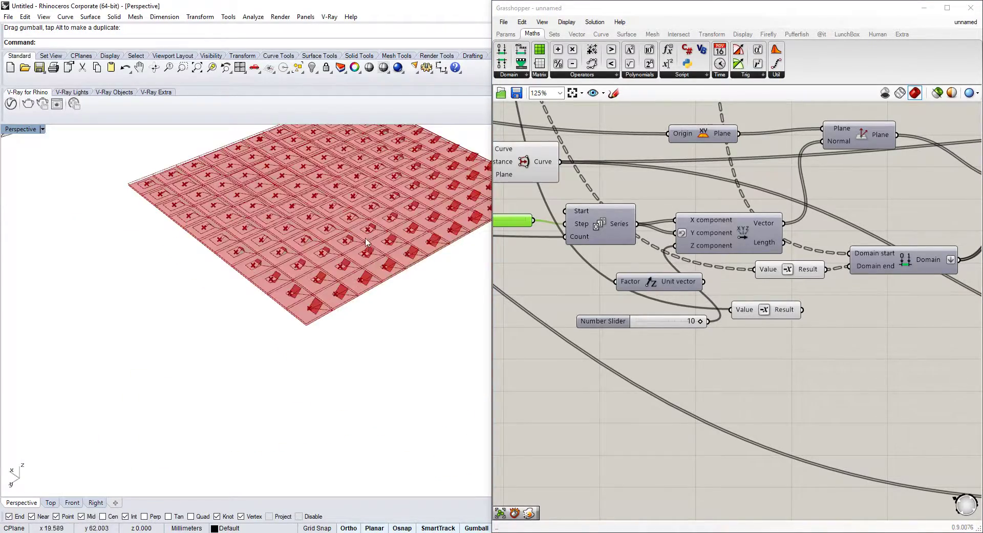
pyautogui.moveTo(408, 301); pyautogui.dragTo(466, 299, button='right')
# Step: Set the Number Slider that caps the attractor distance in the Minimum component to 40
pyautogui.scroll(-3, 727, 256)
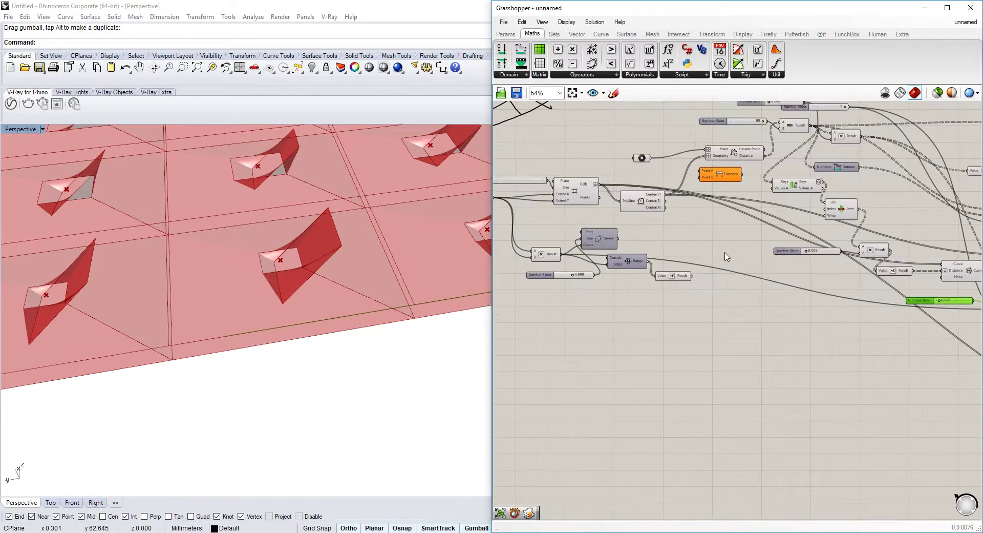
pyautogui.moveTo(751, 236); pyautogui.dragTo(751, 283, button='right')
pyautogui.scroll(4, 794, 178)
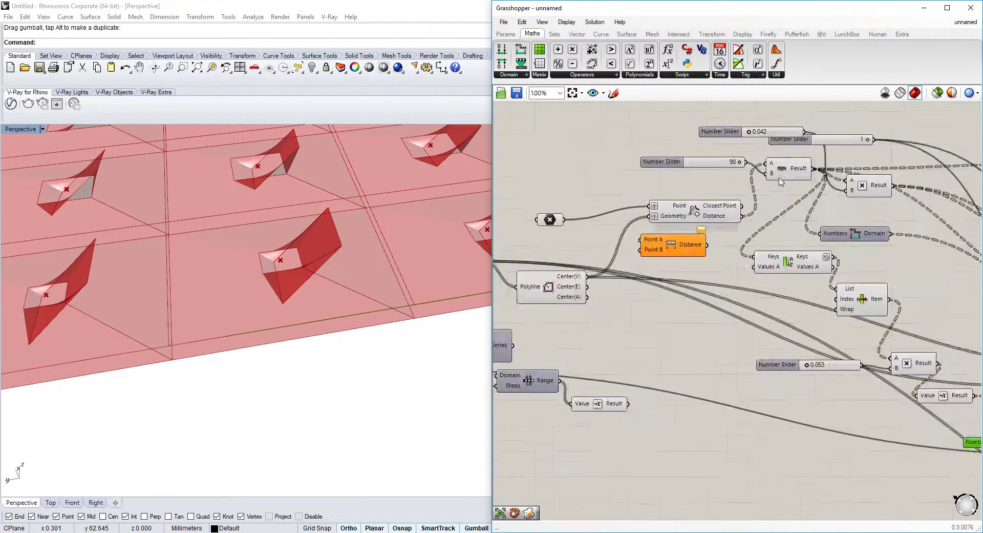
pyautogui.moveTo(699, 165); pyautogui.dragTo(695, 164)
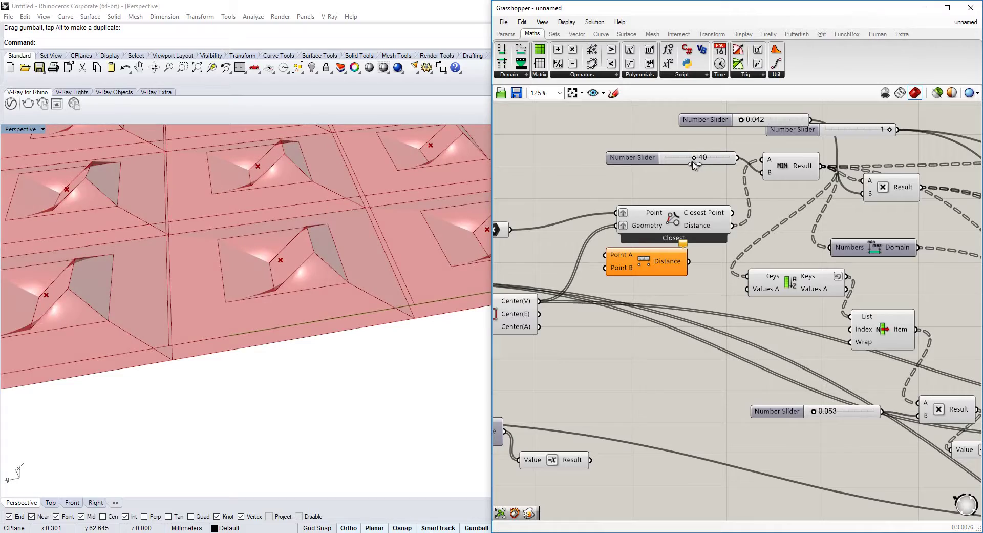
pyautogui.moveTo(307, 230); pyautogui.dragTo(306, 270, button='right')
pyautogui.scroll(-10, 307, 270)
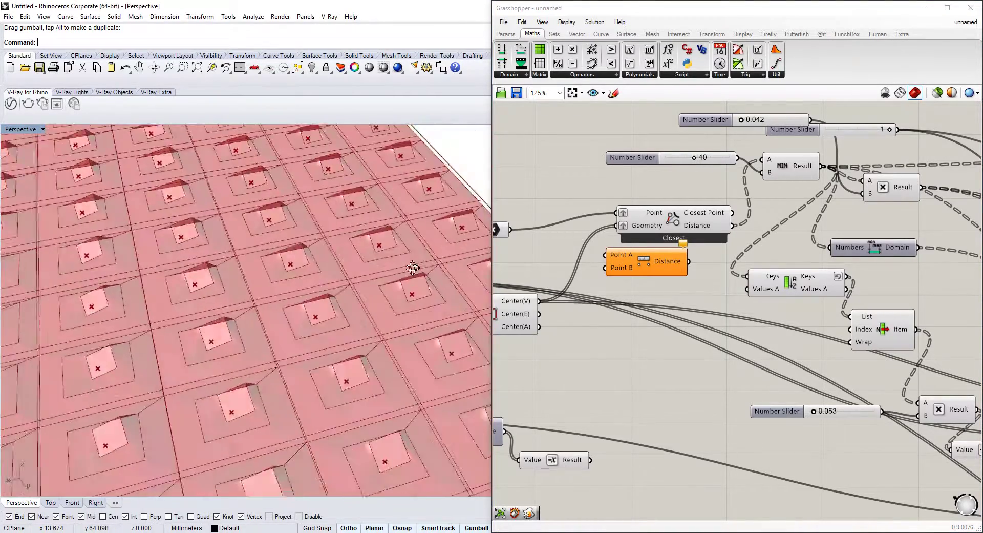
pyautogui.scroll(5, 244, 293)
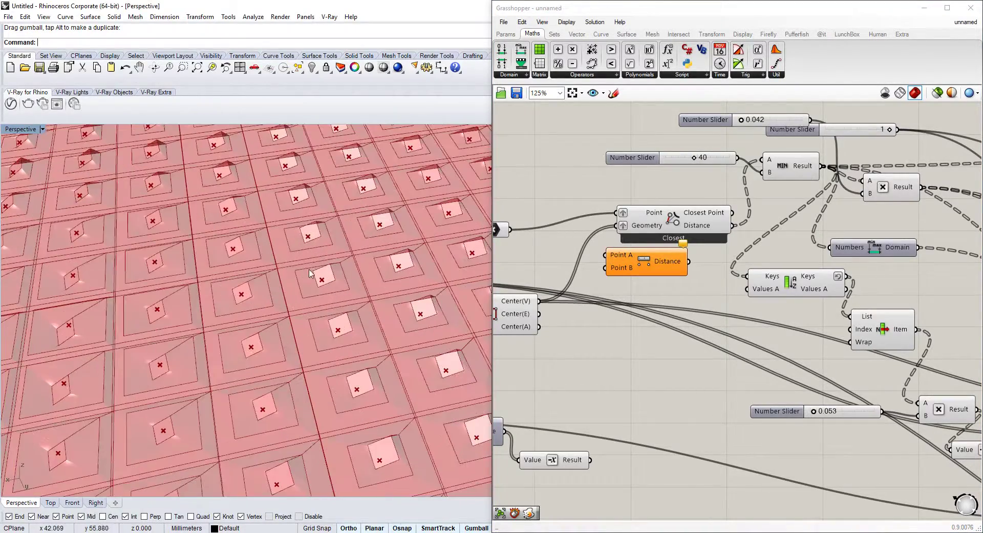
# Step: Bake the geometry of the Group component that collects the merged panel surfaces into the Rhino model
pyautogui.moveTo(774, 236); pyautogui.dragTo(733, 192, button='right')
pyautogui.scroll(-4, 710, 220)
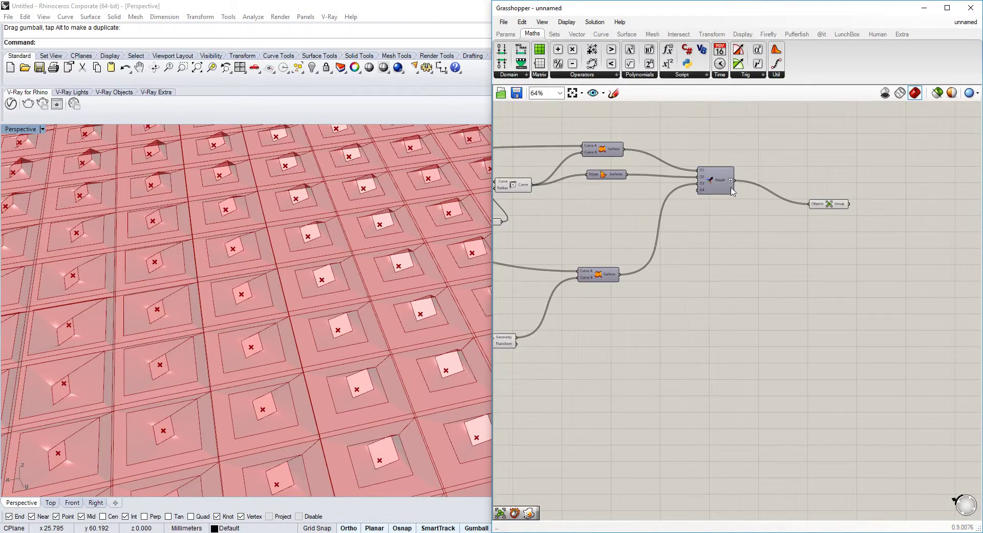
pyautogui.rightClick(833, 207)
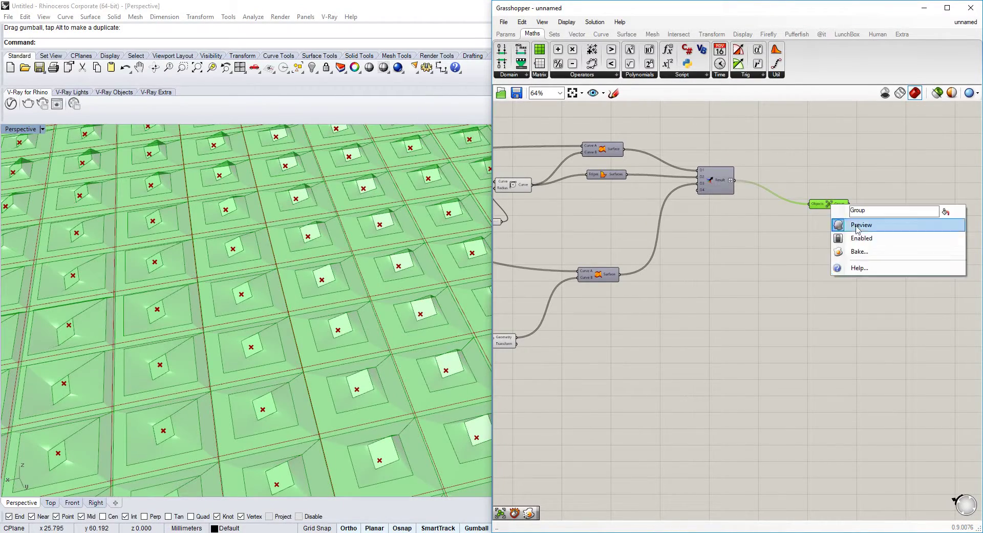
pyautogui.click(861, 252)
pyautogui.click(732, 350)
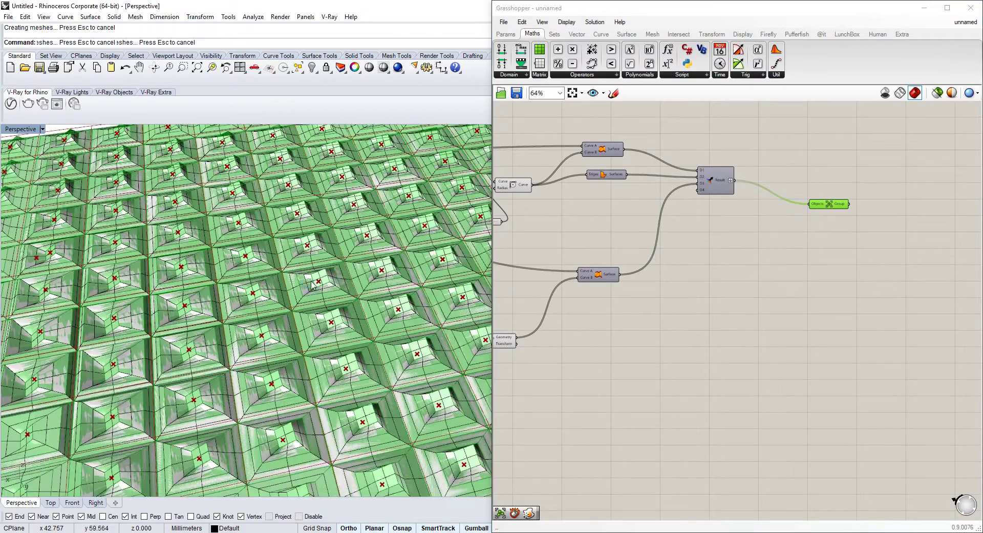
# Step: Move the newly baked panels along the X axis past the previously baked copy and deselect them
pyautogui.scroll(-5, 302, 273)
pyautogui.scroll(-3, 302, 273)
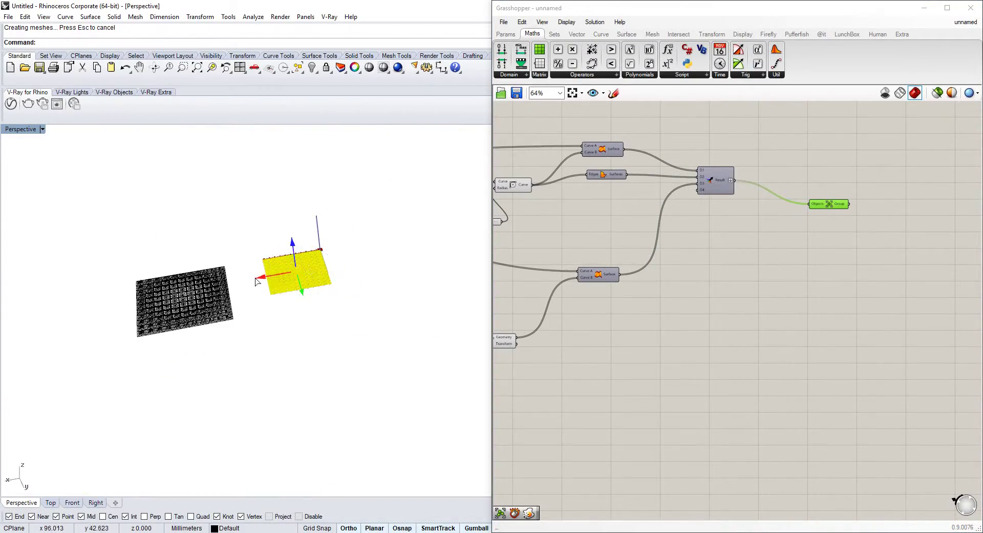
pyautogui.moveTo(303, 273); pyautogui.dragTo(81, 300)
pyautogui.press('Escape')
# Step: Examine the two baked panel variations up close, comparing their openings and frames from several angles
pyautogui.scroll(10, 232, 267)
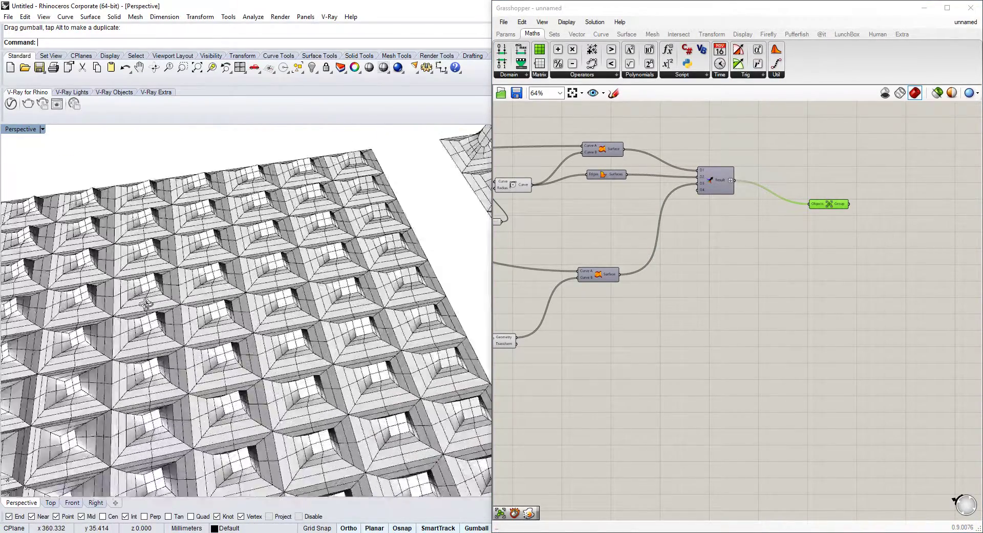
pyautogui.scroll(-3, 233, 266)
pyautogui.scroll(8, 357, 252)
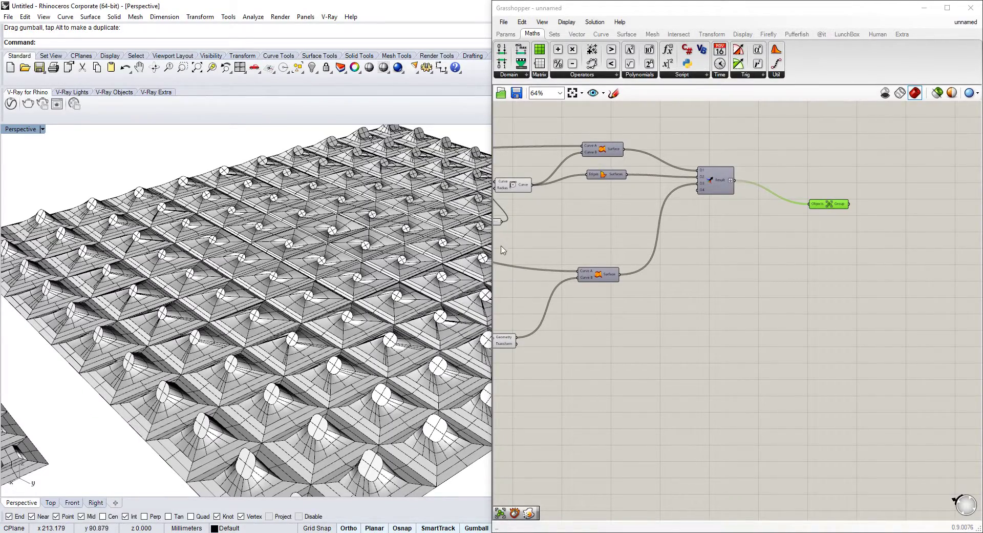
pyautogui.scroll(-3, 389, 253)
pyautogui.scroll(8, 334, 274)
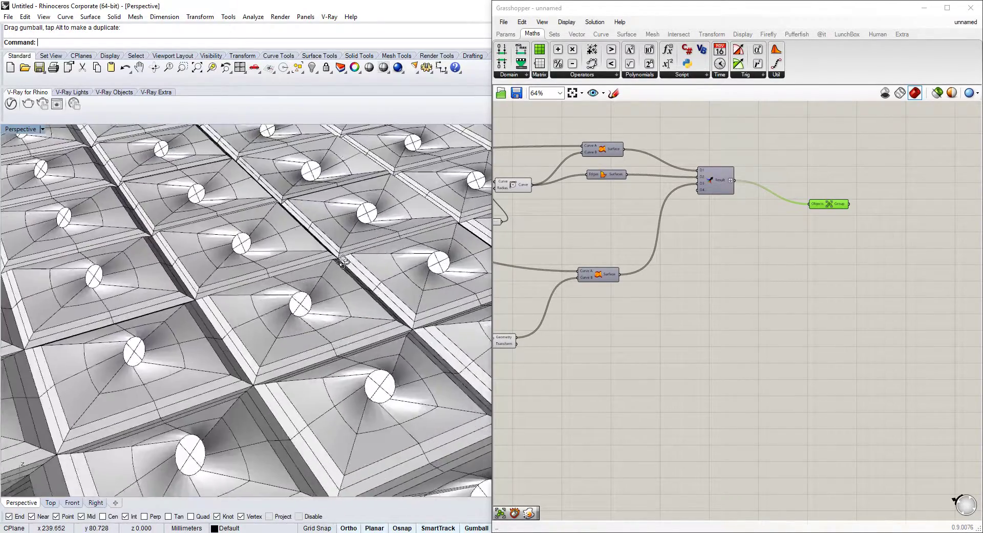
pyautogui.scroll(-5, 333, 274)
pyautogui.moveTo(333, 274); pyautogui.dragTo(291, 339, button='right')
pyautogui.scroll(-5, 377, 243)
pyautogui.scroll(-2, 291, 339)
pyautogui.scroll(10, 252, 334)
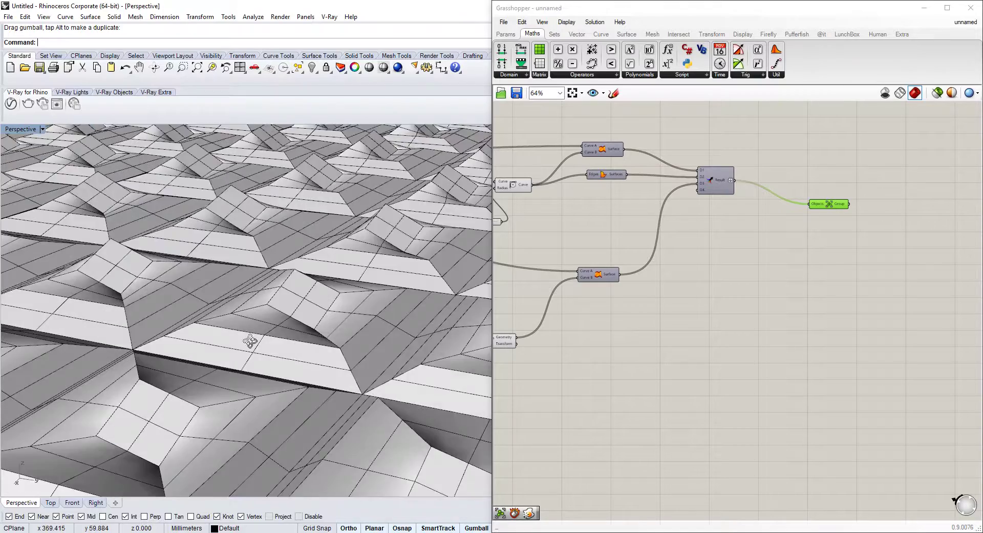
pyautogui.scroll(-5, 268, 347)
pyautogui.moveTo(269, 346); pyautogui.dragTo(54, 170, button='right')
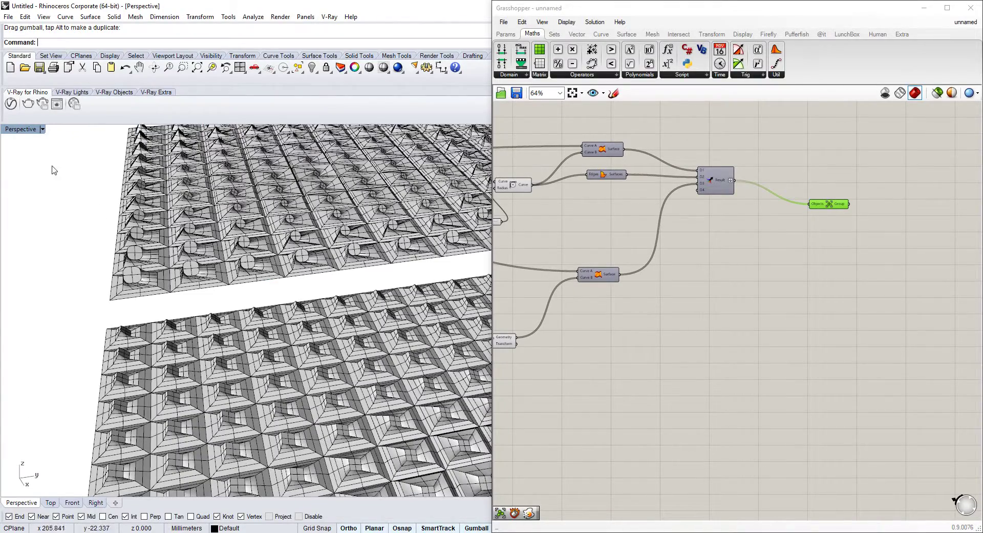
# Step: Set the Perspective viewport's display mode to Rendered
pyautogui.click(21, 128)
pyautogui.click(22, 177)
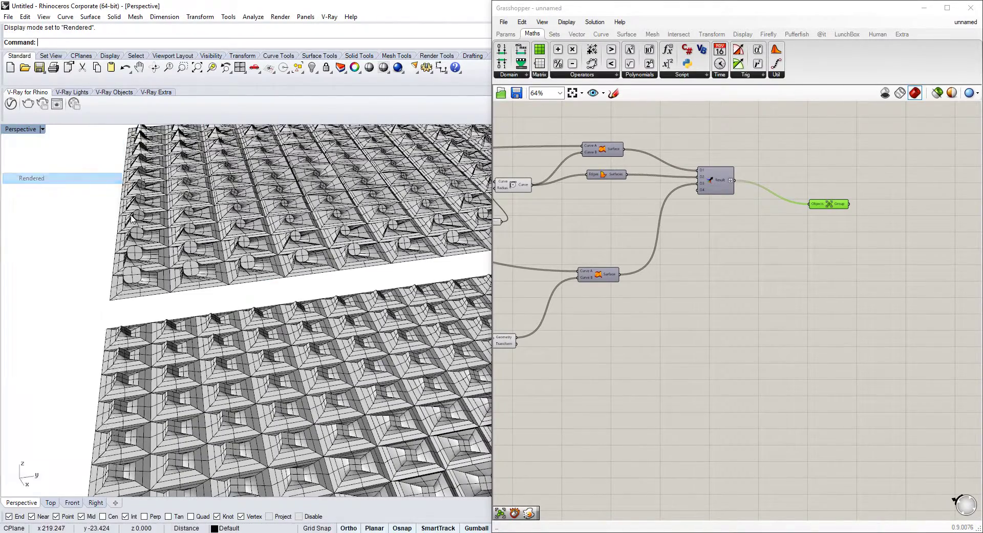
pyautogui.scroll(-3, 352, 303)
pyautogui.scroll(3, 352, 302)
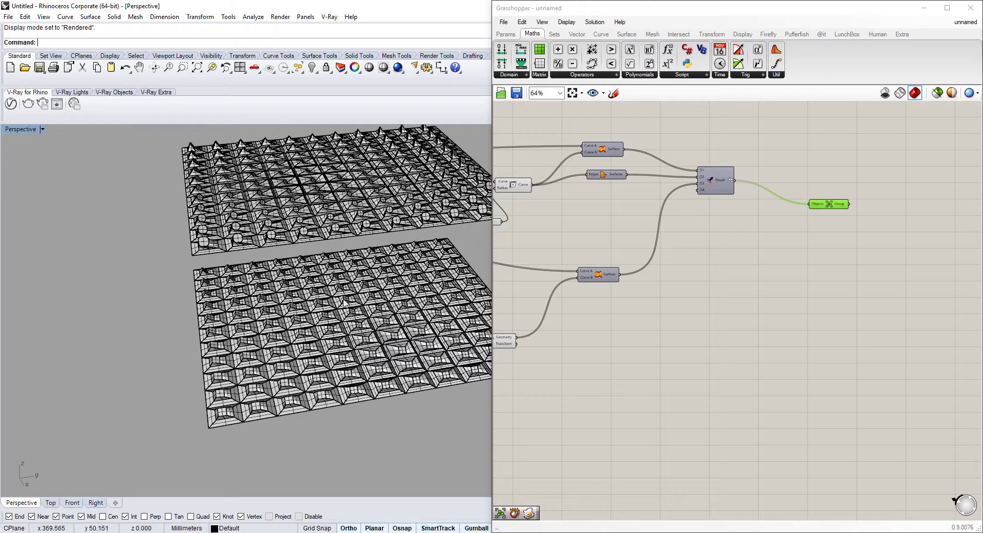
# Step: Try the Shaded and Ghosted display modes in the Perspective viewport and return it to Rendered
pyautogui.click(21, 129)
pyautogui.click(23, 170)
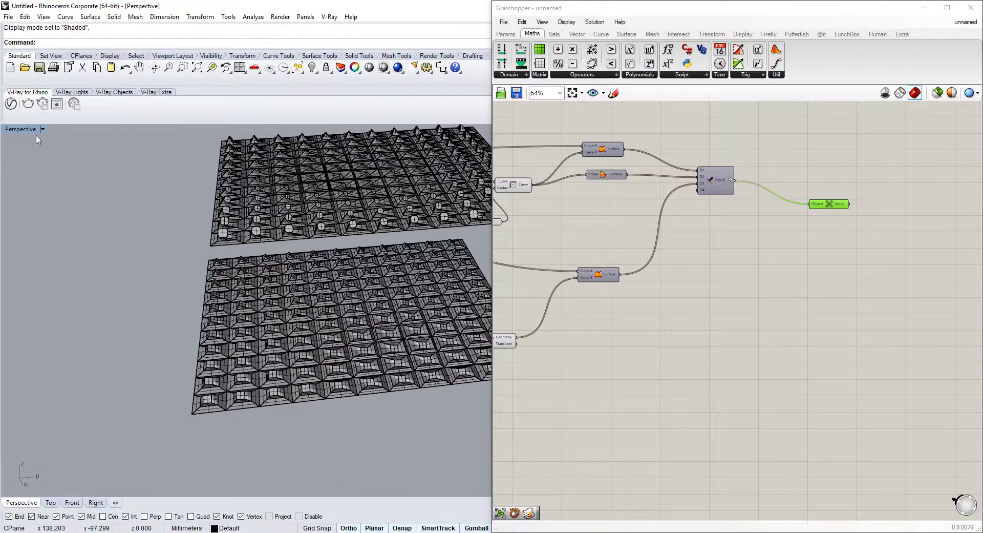
pyautogui.click(20, 129)
pyautogui.click(23, 184)
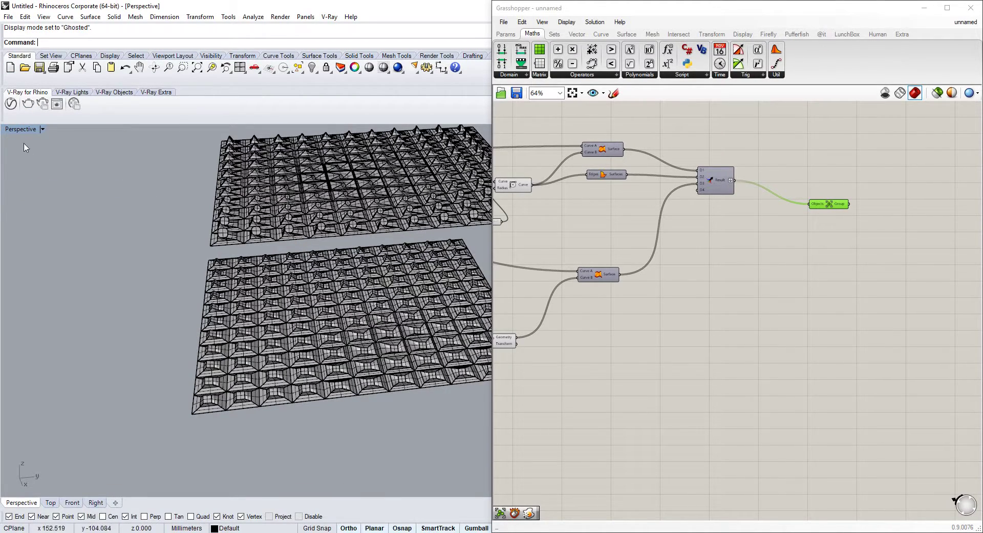
pyautogui.click(20, 130)
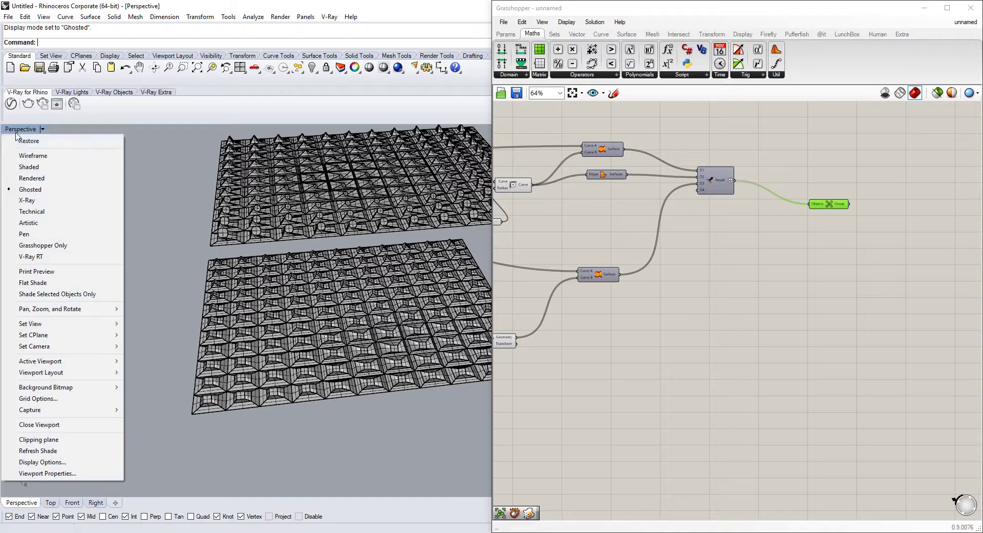
pyautogui.click(32, 178)
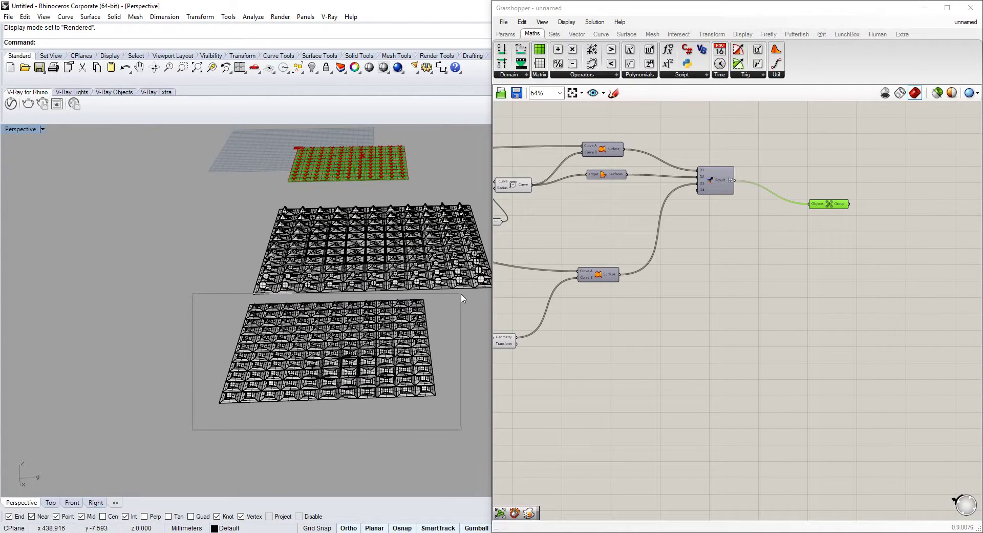
# Step: Convert the newest baked panel array to polygon meshes with the Mesh command and delete its original surfaces
pyautogui.moveTo(461, 297); pyautogui.dragTo(461, 297)
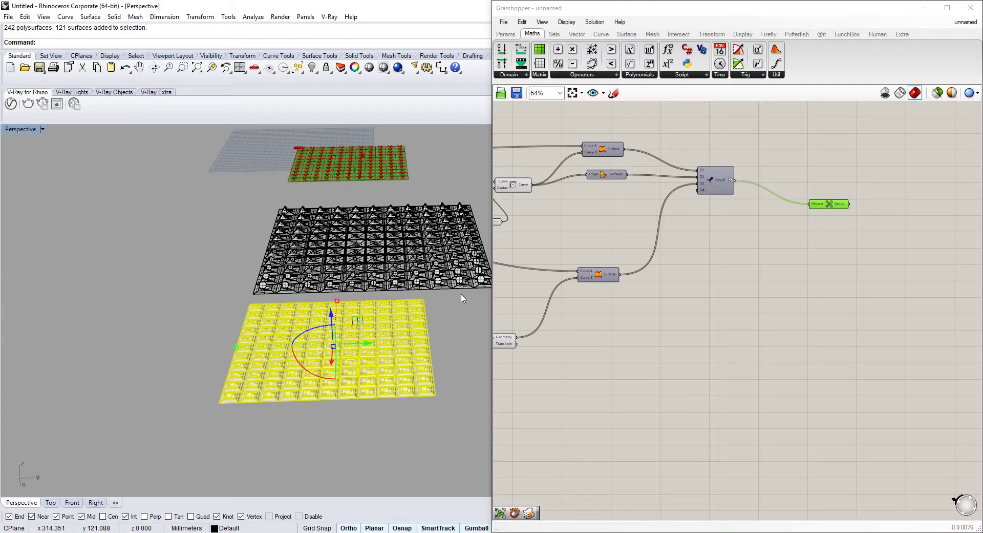
pyautogui.press('Return')
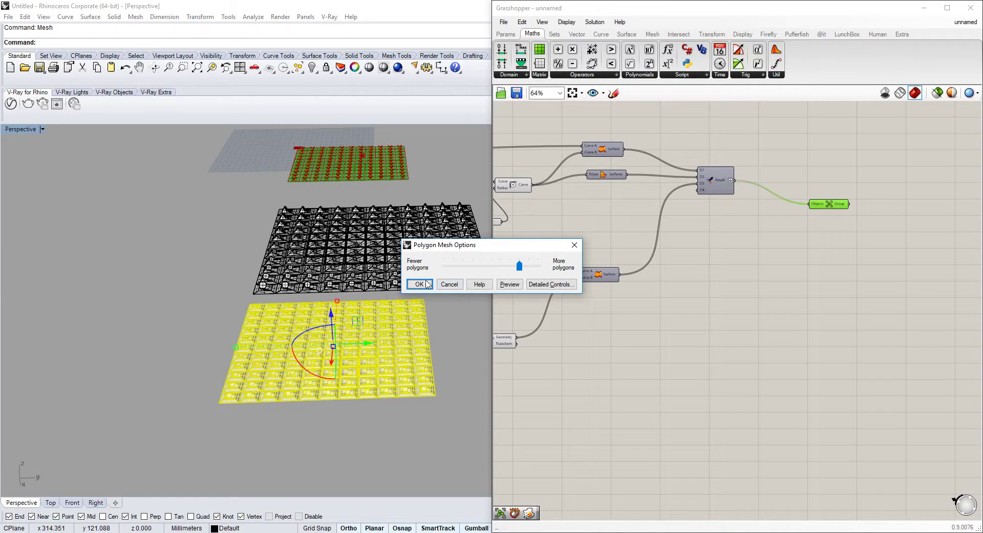
pyautogui.click(420, 284)
pyautogui.scroll(4, 345, 354)
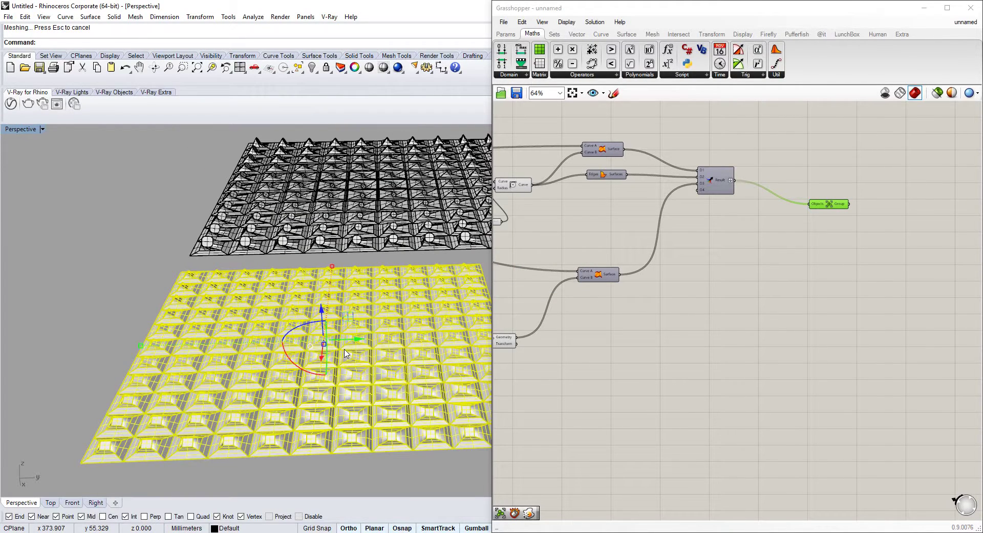
pyautogui.press('Delete')
pyautogui.scroll(4, 338, 347)
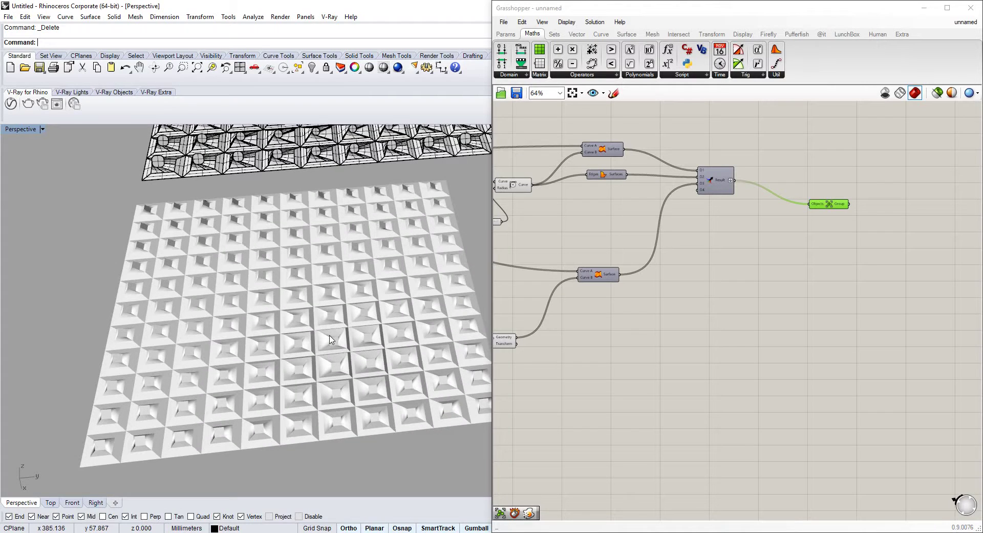
pyautogui.write('int')
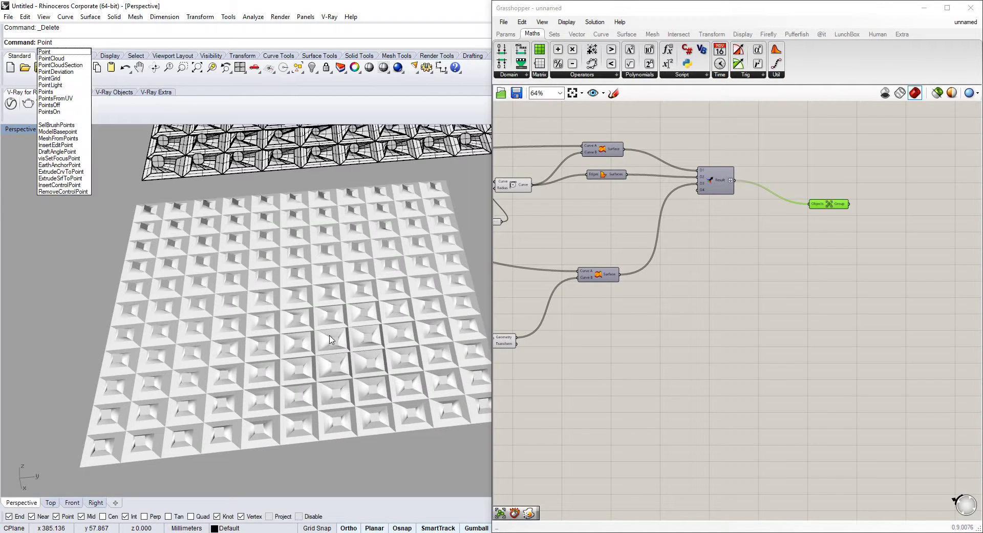
pyautogui.press('Return')
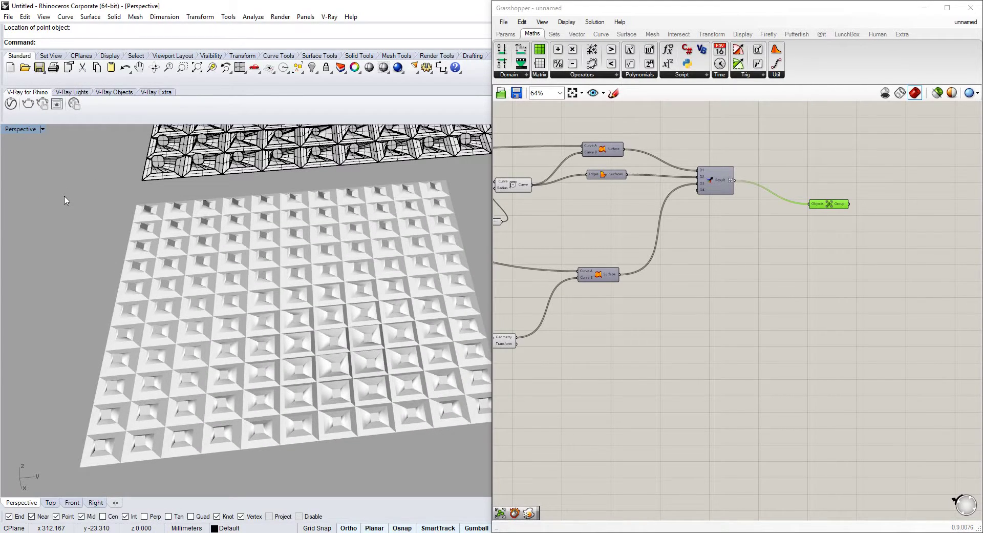
pyautogui.write('Lights')
pyautogui.press('Return')
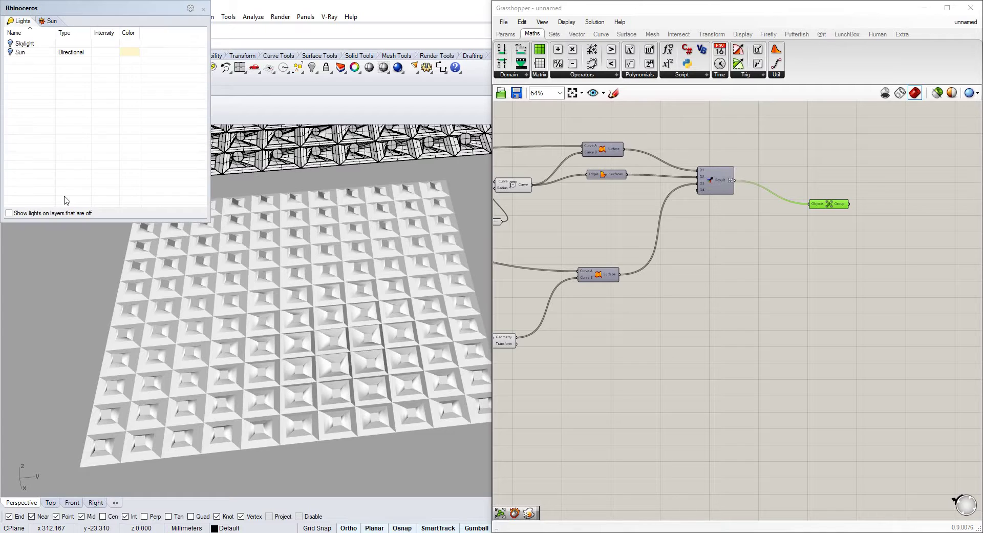
pyautogui.click(204, 9)
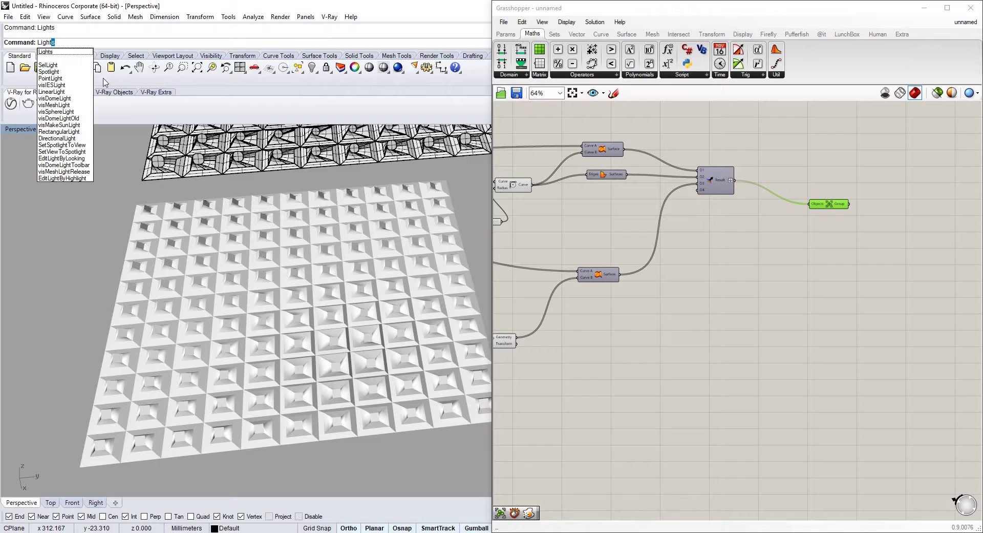
# Step: Try a Spotlight beside the meshed panels, shift it with the gumball, and delete it
pyautogui.click(71, 73)
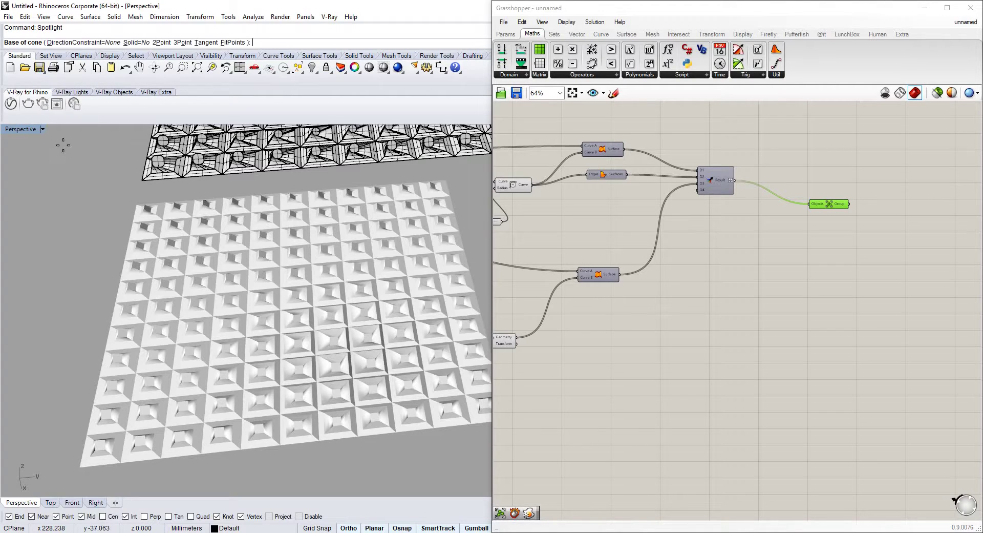
pyautogui.click(69, 308)
pyautogui.click(119, 310)
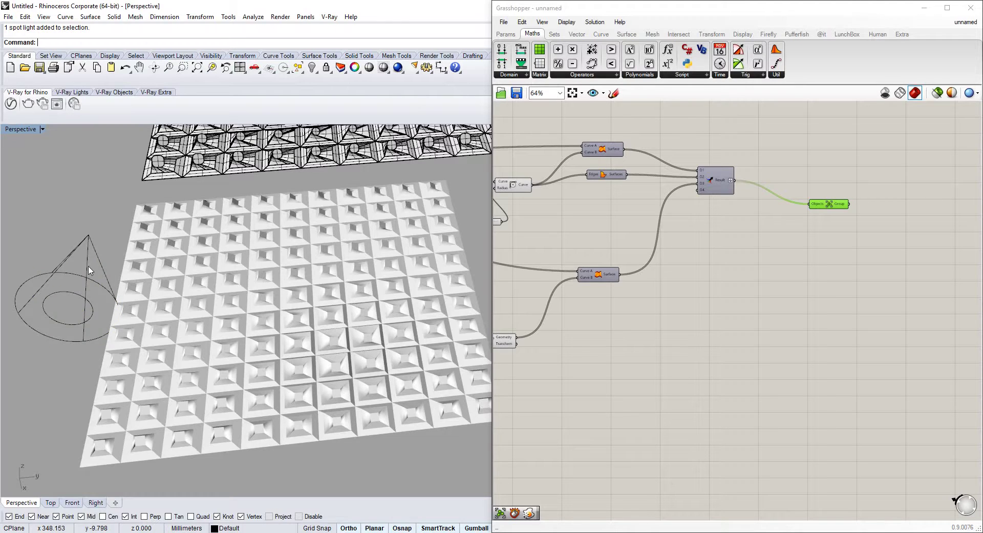
pyautogui.moveTo(89, 271); pyautogui.dragTo(159, 248, button='right')
pyautogui.moveTo(119, 225); pyautogui.dragTo(149, 217)
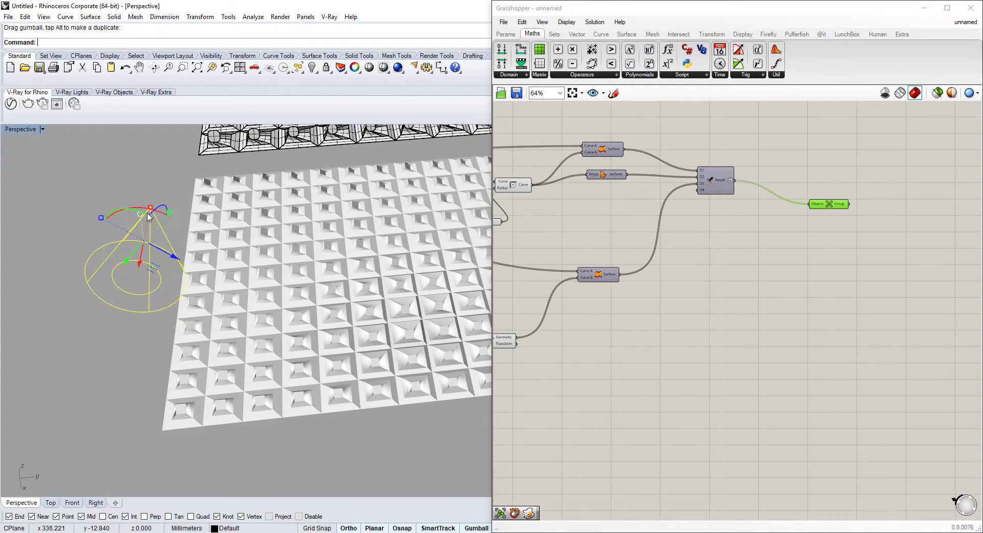
pyautogui.press('Delete')
# Step: Add a V-Ray point light beside the meshed panels and move it over the array
pyautogui.click(109, 94)
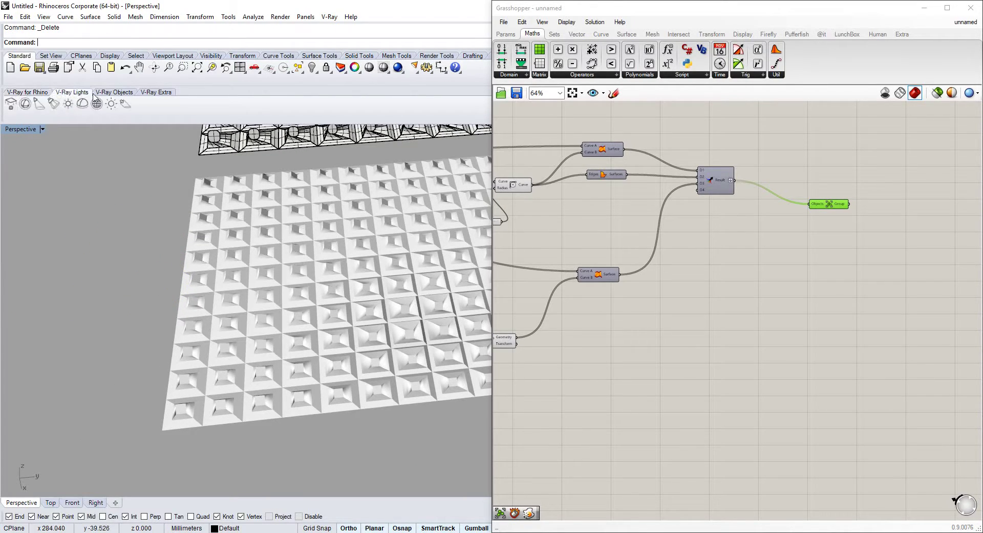
pyautogui.click(72, 92)
pyautogui.click(68, 103)
pyautogui.click(127, 296)
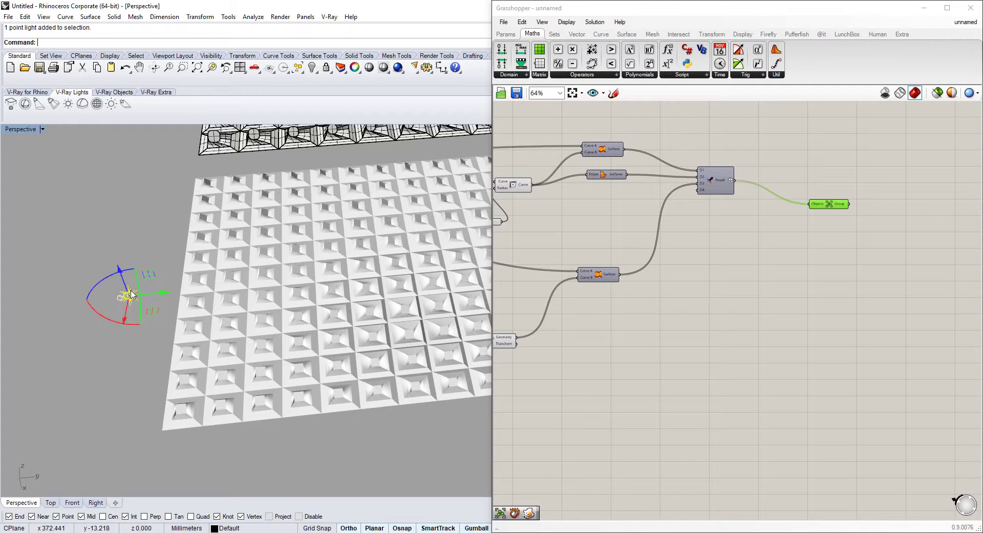
pyautogui.click(127, 303)
pyautogui.moveTo(127, 302); pyautogui.dragTo(290, 237)
# Step: Switch the Perspective viewport to Shaded and move the point light further across the meshed panels along the Y axis
pyautogui.click(22, 130)
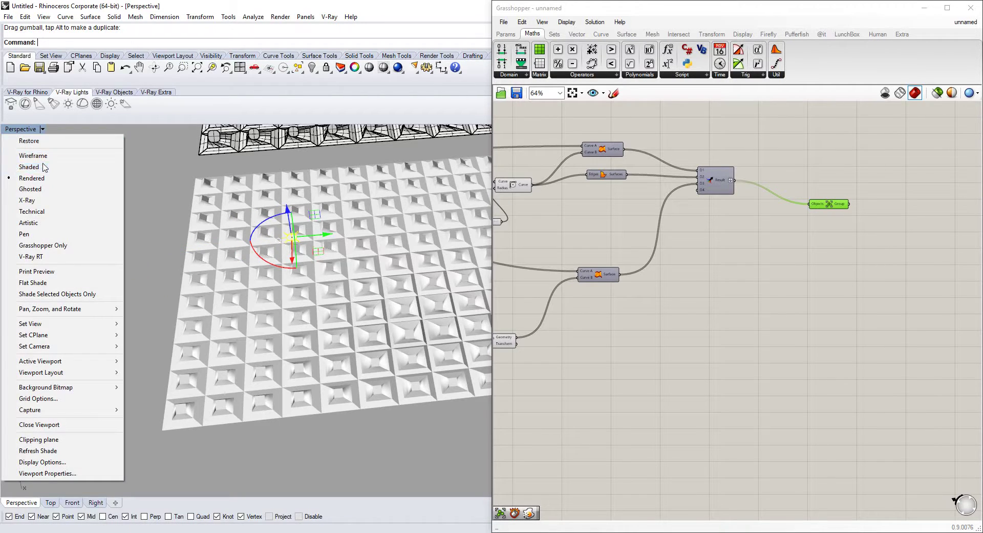
pyautogui.click(20, 167)
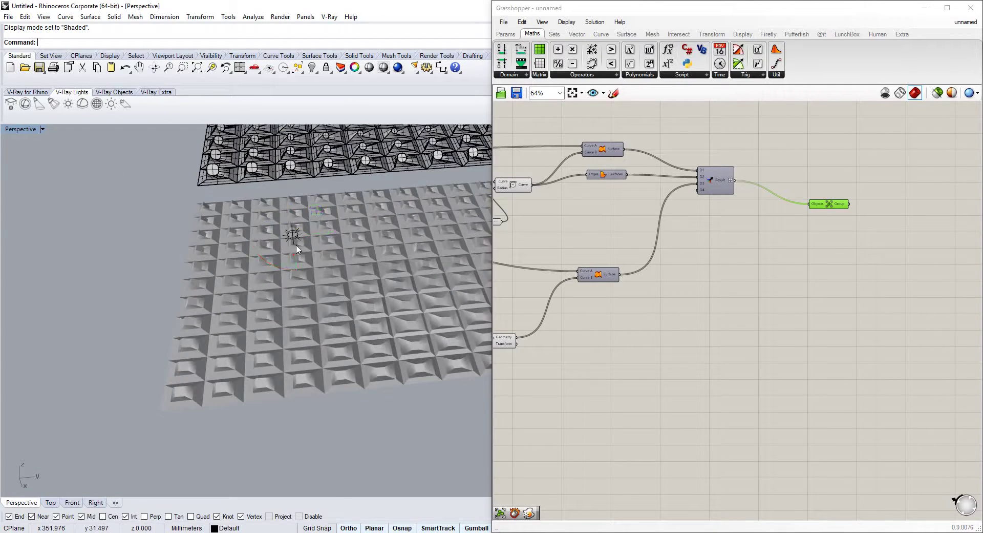
pyautogui.scroll(2, 305, 228)
pyautogui.click(292, 232)
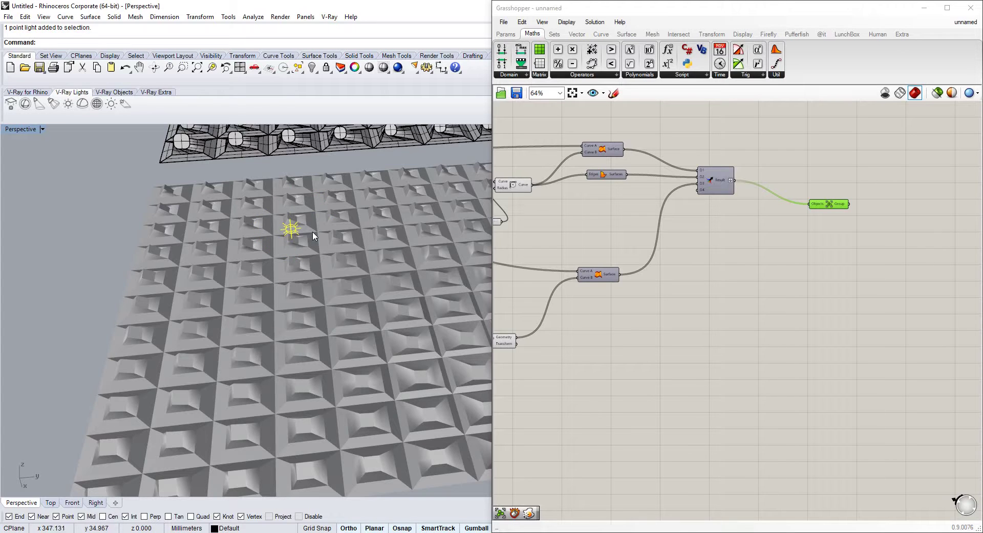
pyautogui.click(290, 231)
pyautogui.moveTo(325, 227); pyautogui.dragTo(444, 219)
pyautogui.moveTo(445, 220); pyautogui.dragTo(267, 287, button='right')
pyautogui.keyDown('shift'); pyautogui.moveTo(117, 212); pyautogui.dragTo(246, 205, button='right'); pyautogui.keyUp('shift')
# Step: Set the Perspective viewport back to Rendered and reposition the point light over the meshed panels
pyautogui.click(25, 129)
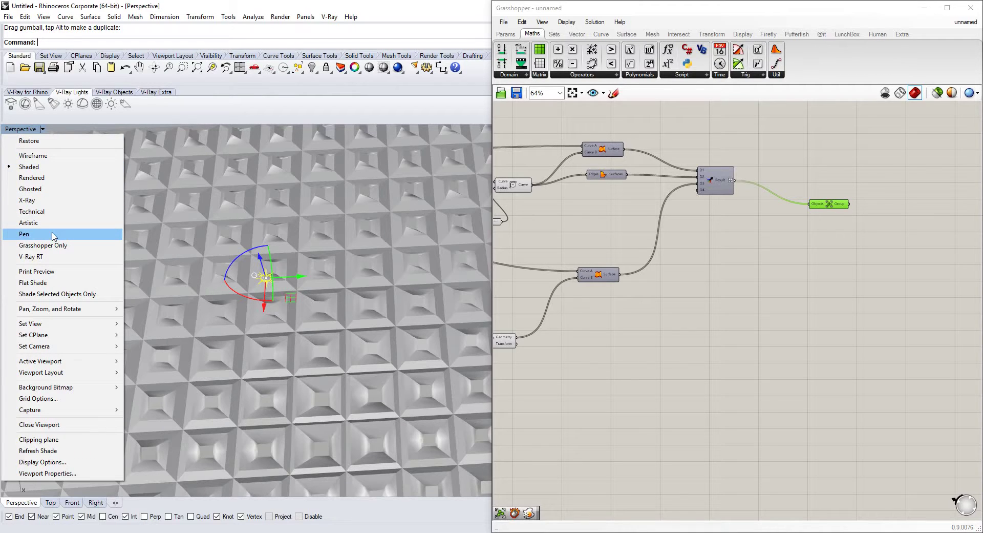
pyautogui.click(47, 180)
pyautogui.moveTo(279, 279); pyautogui.dragTo(286, 278, button='right')
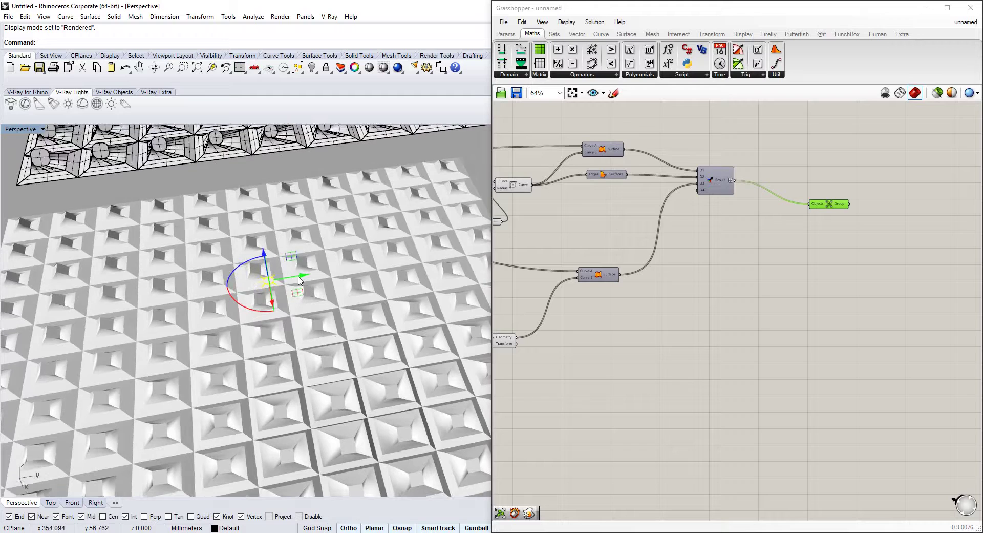
pyautogui.moveTo(298, 277); pyautogui.dragTo(252, 281)
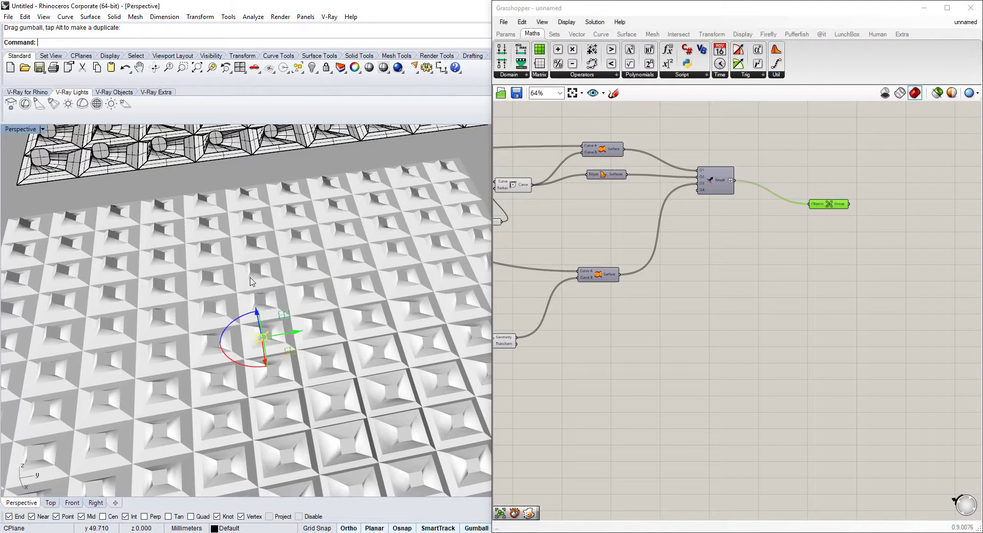
# Step: Place a V-Ray dome light over the meshed panels without a texture file, and open and dismiss the sun angle settings
pyautogui.click(82, 103)
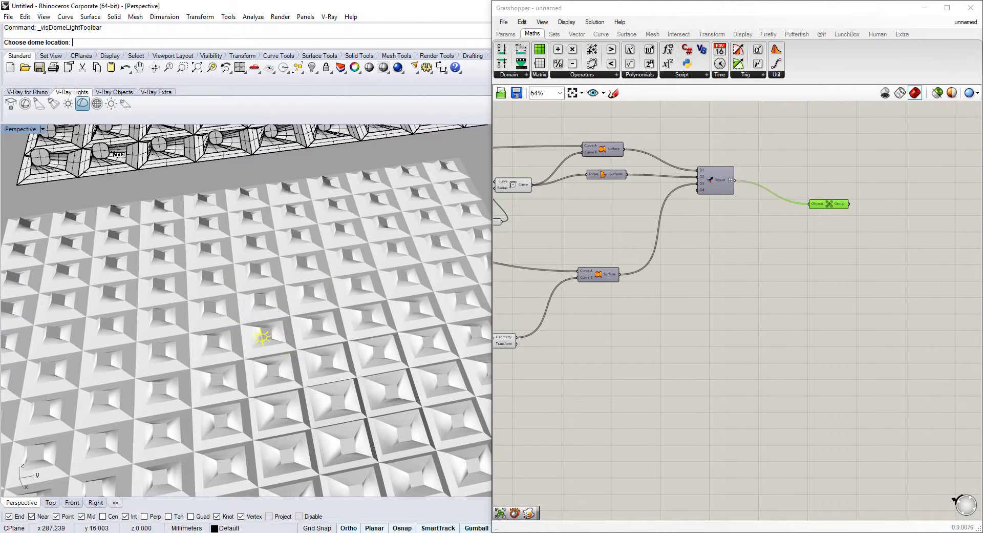
pyautogui.click(241, 325)
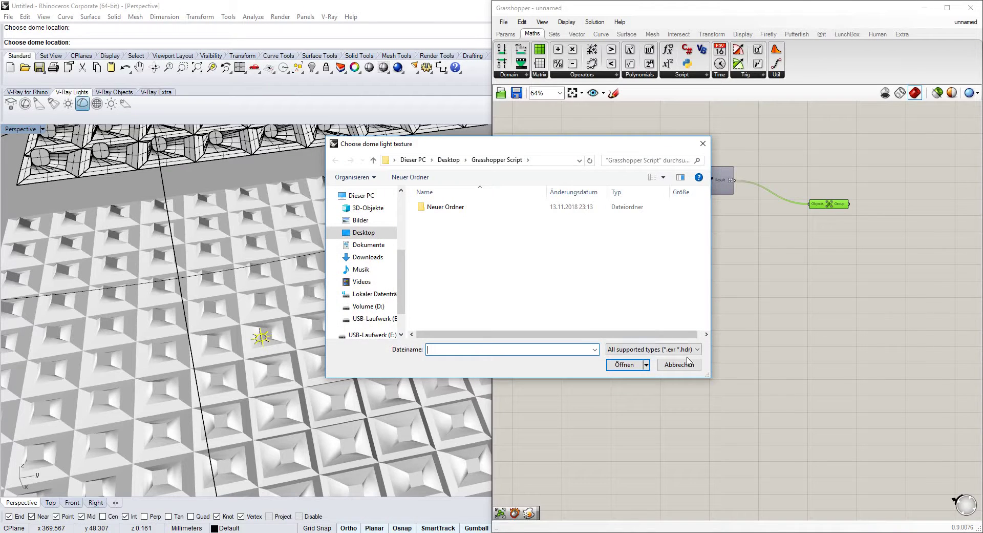
pyautogui.click(684, 360)
pyautogui.click(110, 103)
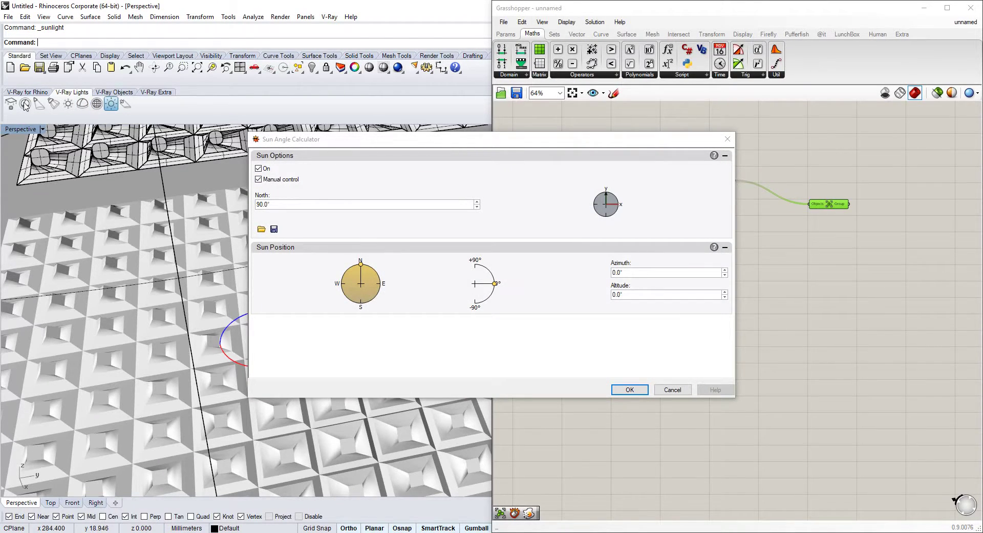
pyautogui.click(728, 139)
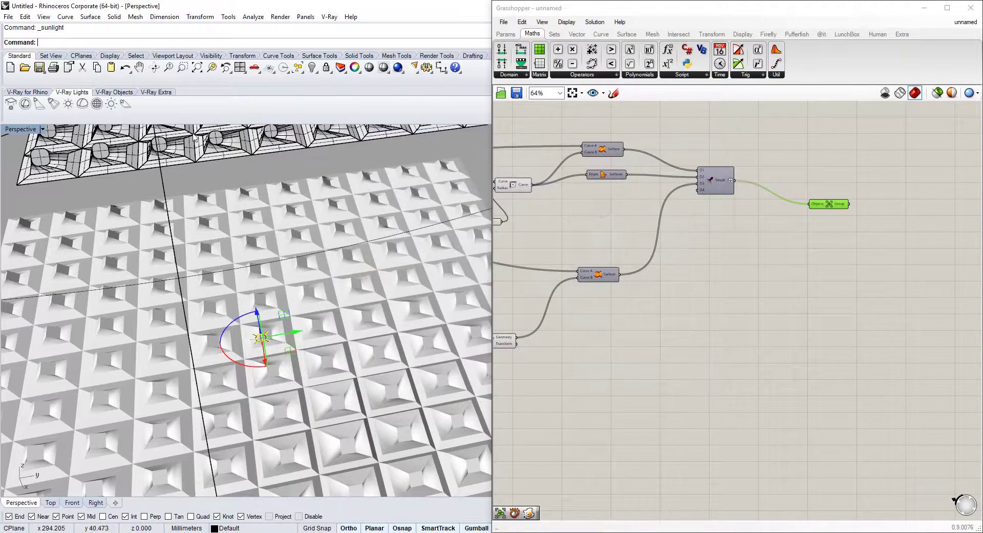
# Step: Add a V-Ray sphere light centred on the existing point light over the meshed panels
pyautogui.click(25, 104)
pyautogui.click(260, 336)
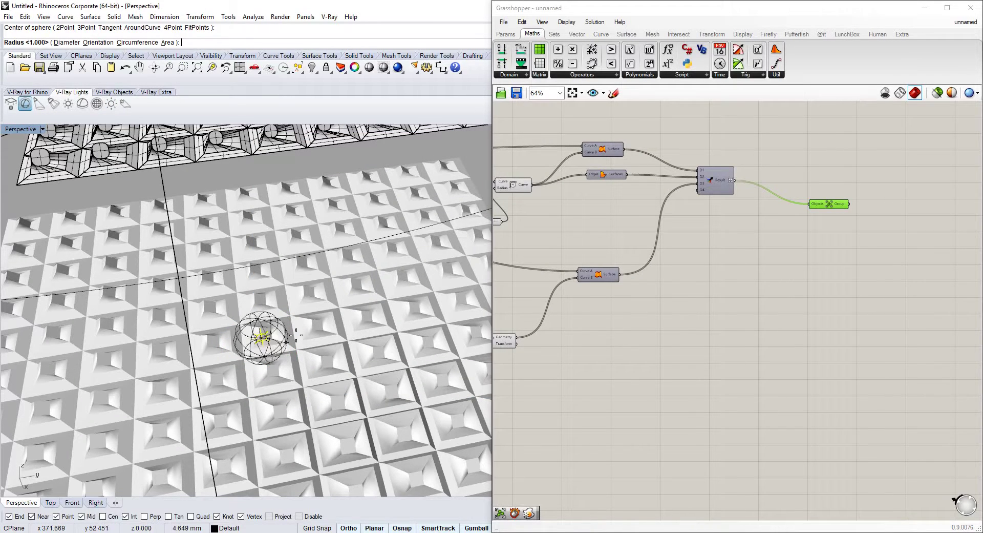
pyautogui.press('Return')
# Step: Select the sphere light and raise it above the point light, checking its effect across the rendered panels
pyautogui.moveTo(261, 338); pyautogui.dragTo(276, 310, button='right')
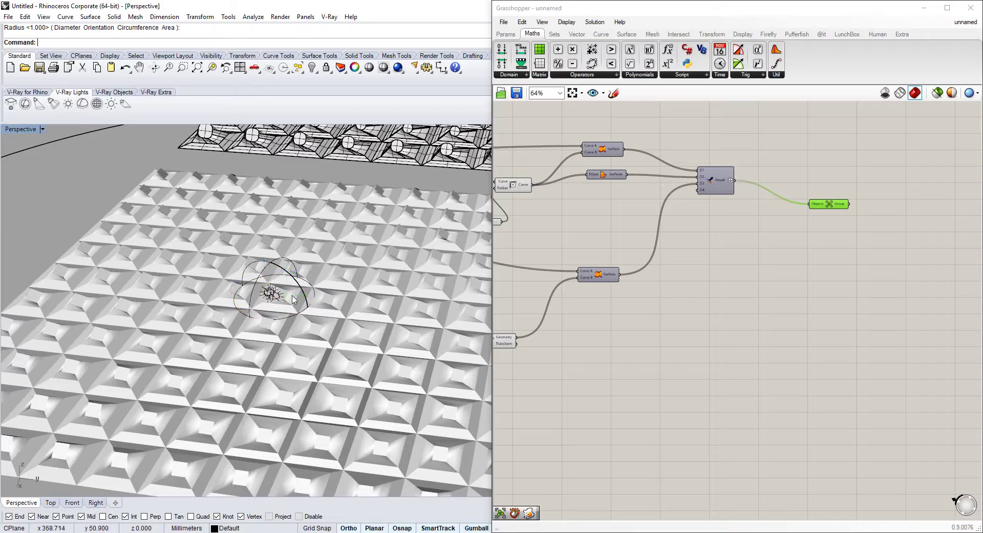
pyautogui.click(299, 270)
pyautogui.moveTo(273, 274); pyautogui.dragTo(266, 281)
pyautogui.moveTo(266, 281); pyautogui.dragTo(271, 330, button='right')
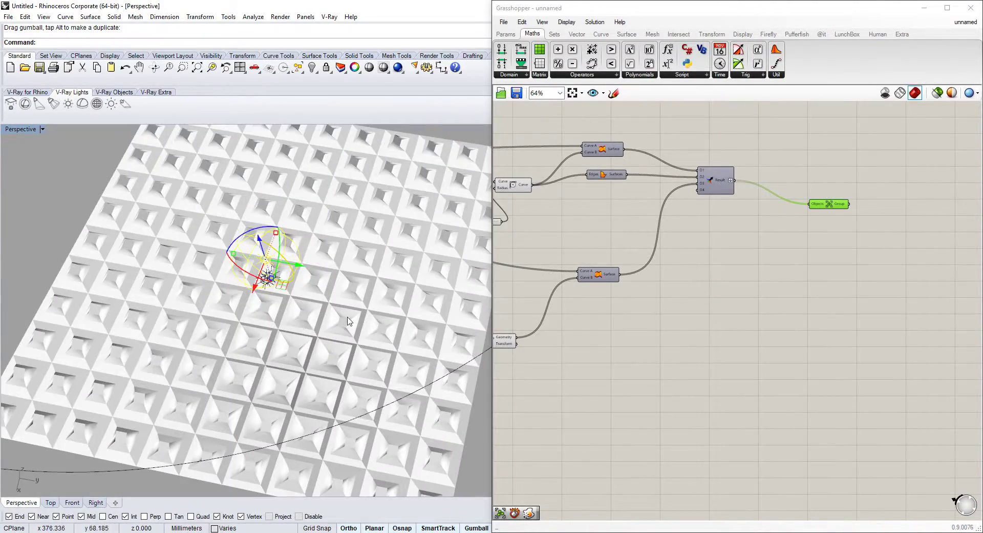
pyautogui.moveTo(338, 336); pyautogui.dragTo(415, 333, button='right')
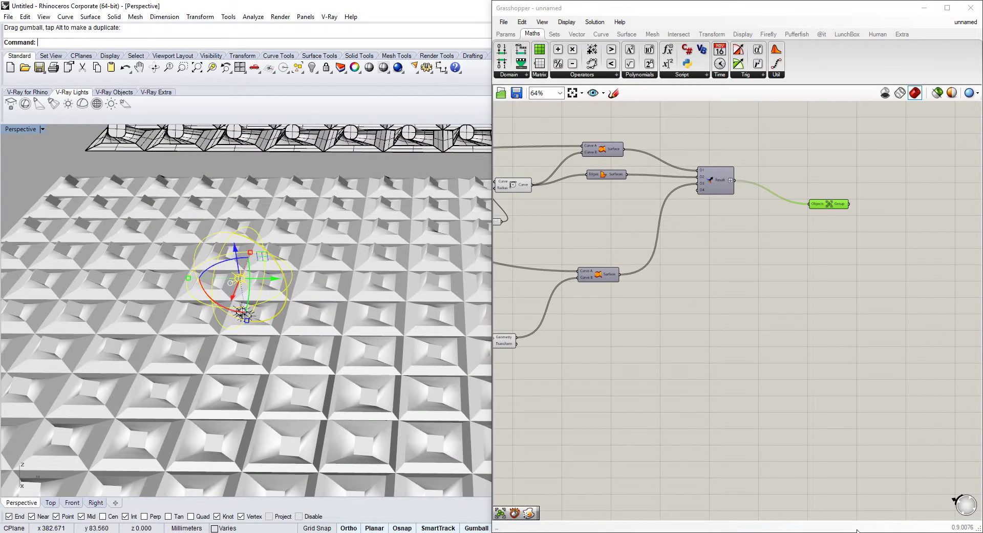